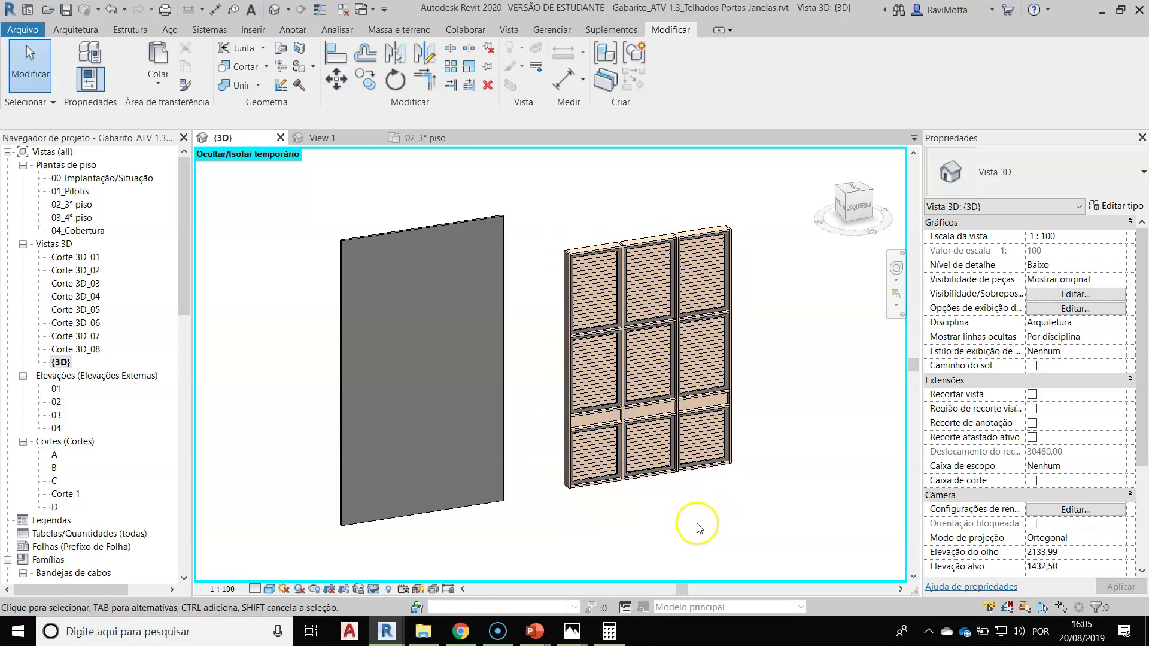
Step: Examine the element categories that make up the louvered curtain wall and select the plain glass wall to view its properties
left_click_drag(526, 168, 790, 552)
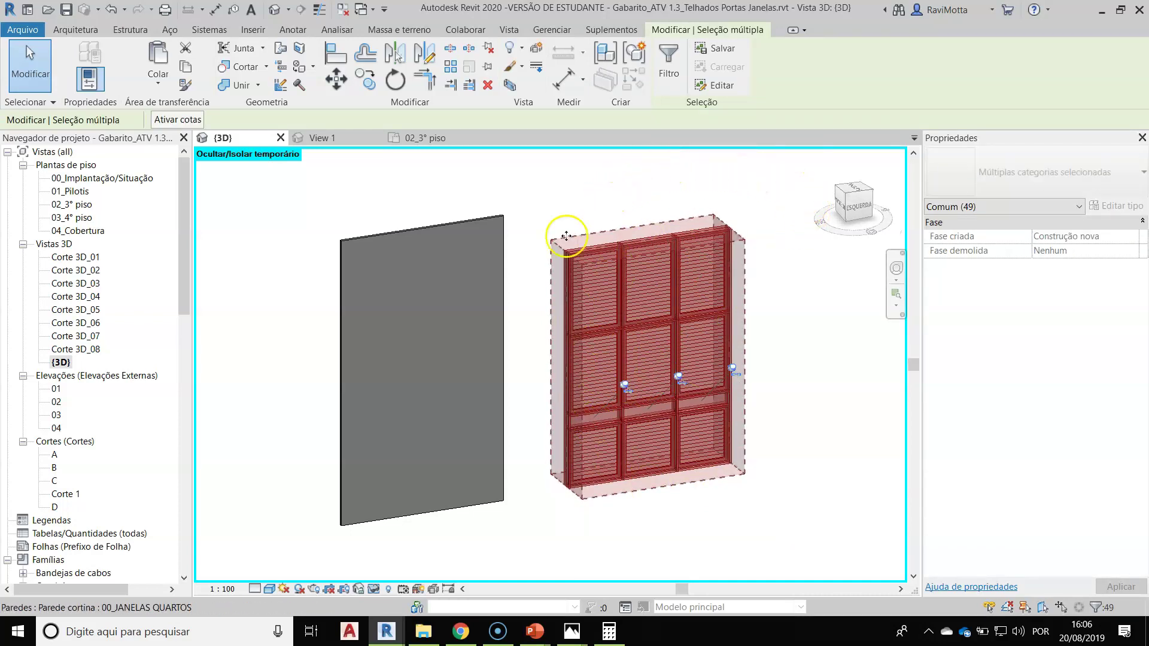
left_click(667, 63)
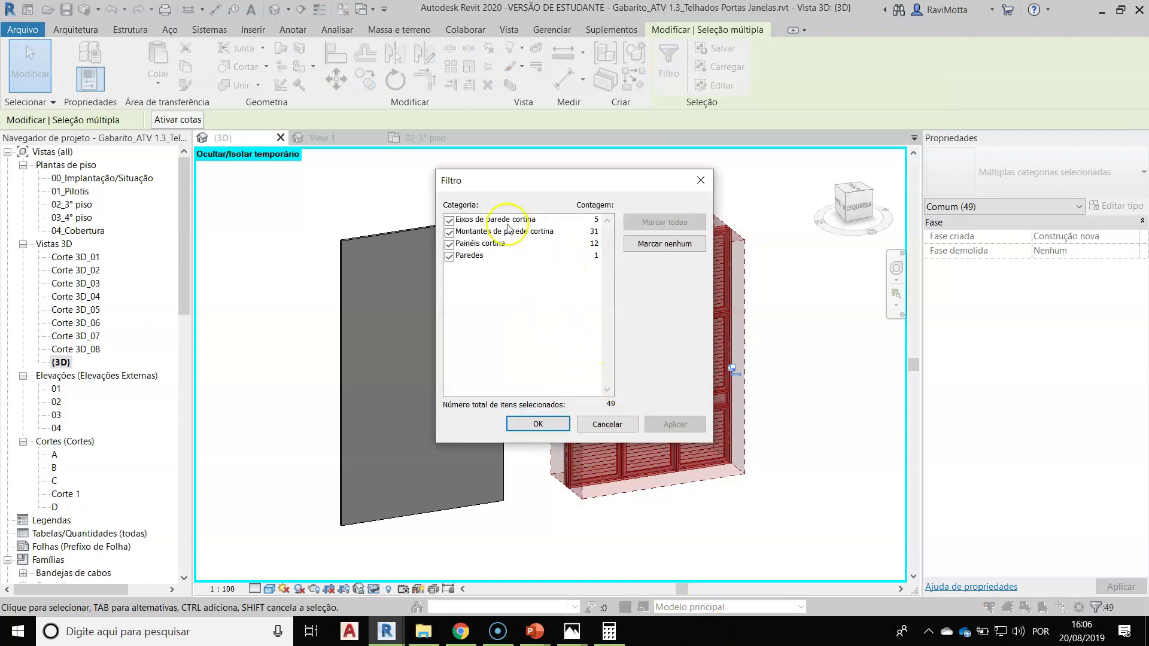
left_click_drag(500, 180, 508, 180)
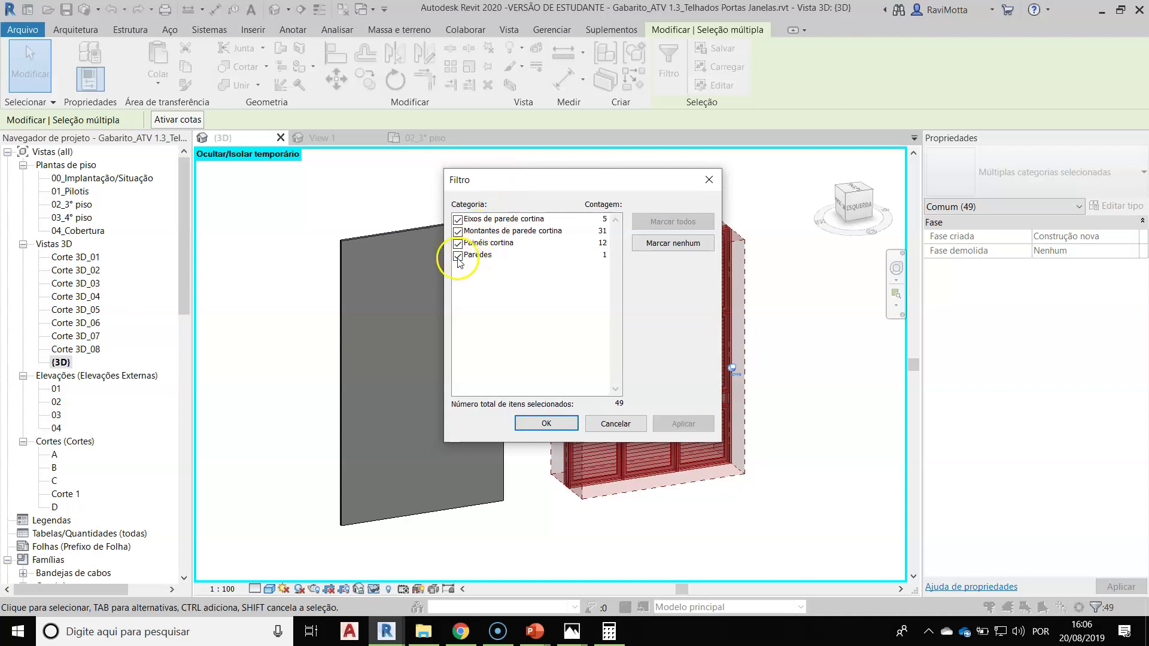
key("Escape")
key("Escape")
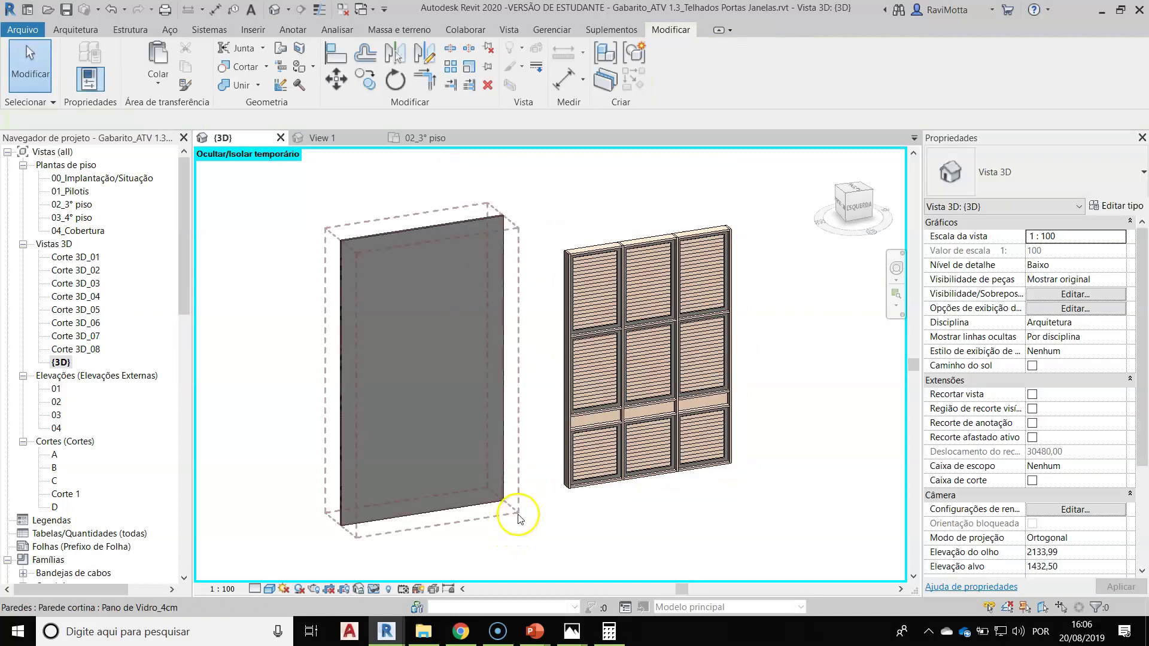
left_click(518, 519)
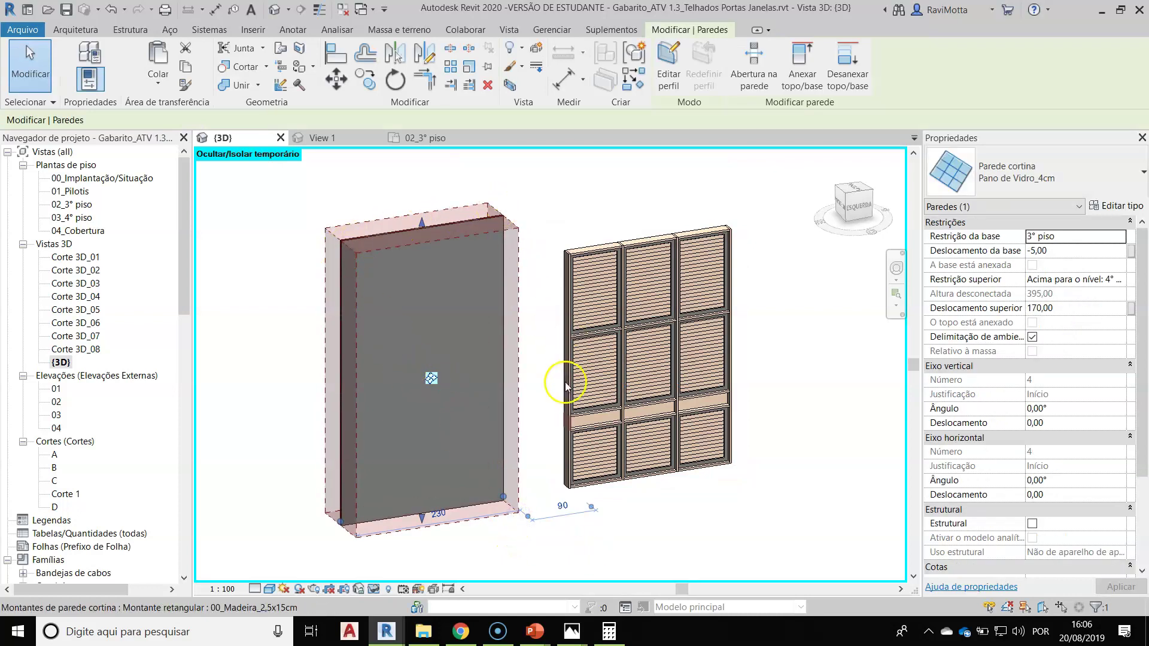
left_click(580, 514)
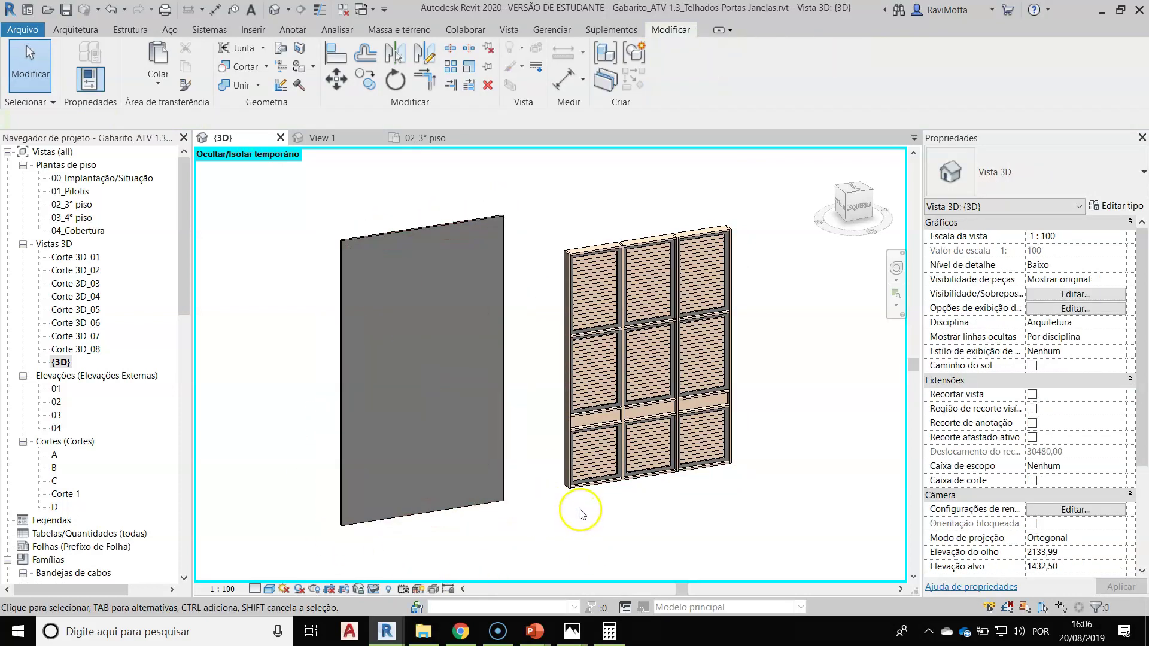
Step: Try the basic wall type 00_ALVENARIA 15 PINTURA/PINTURA on the louvered curtain wall, and undo the type change
left_click(584, 503)
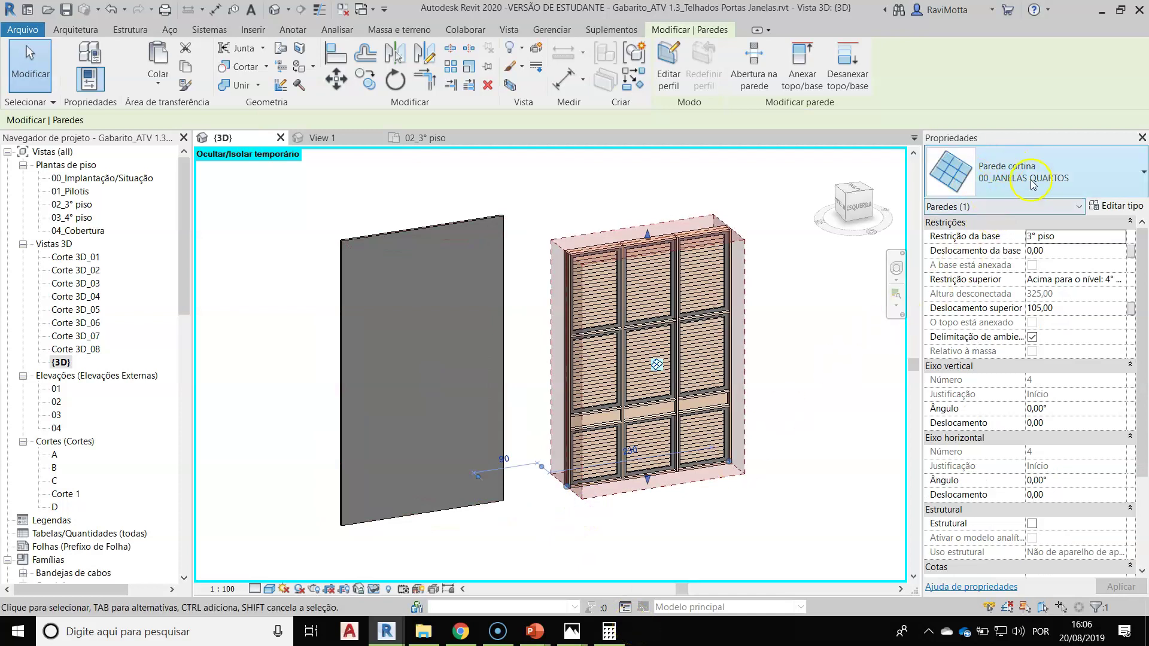
left_click(1013, 170)
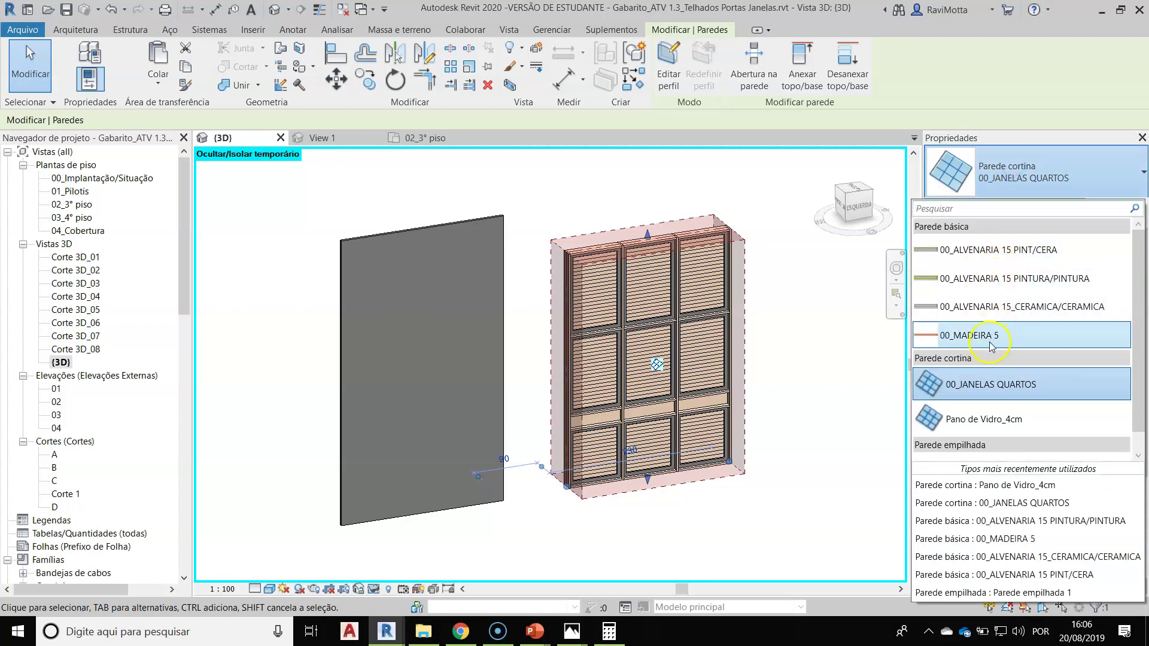
left_click(984, 286)
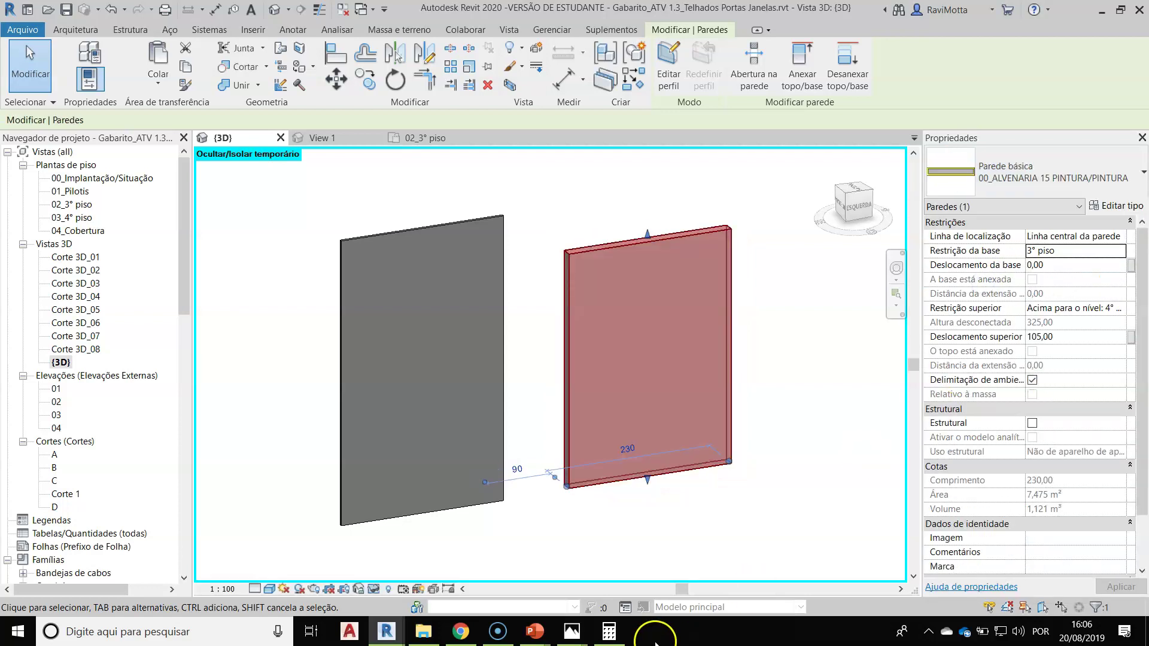
key("ctrl+z")
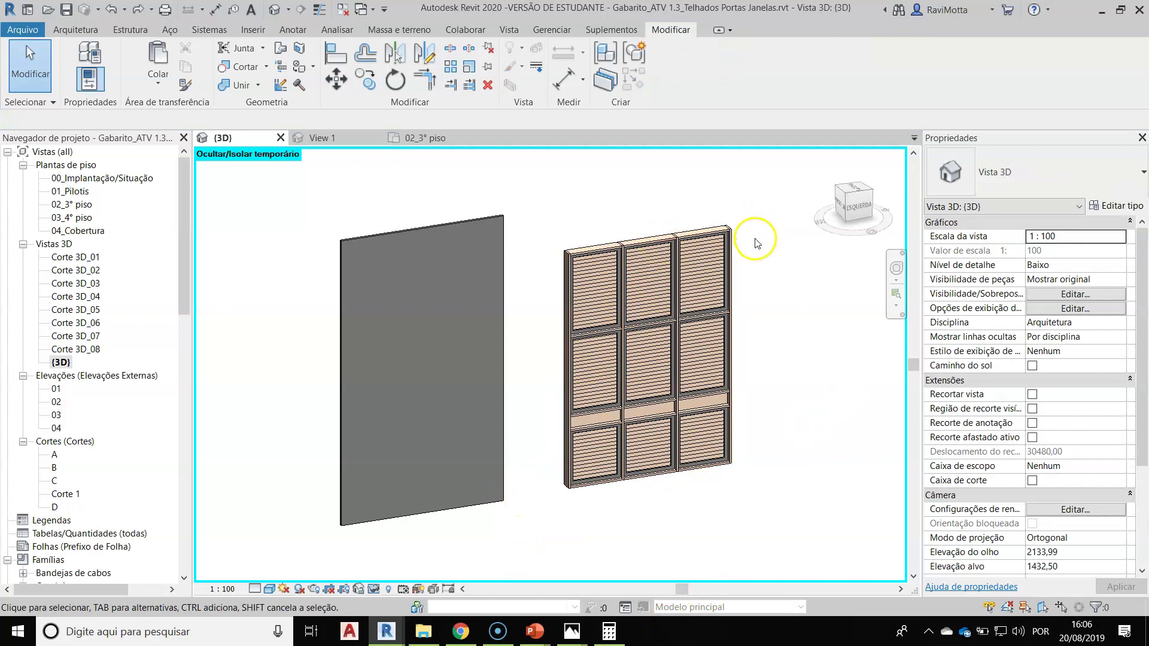
Step: Select the whole louvered curtain wall and review its grids, mullions, panels and wall categories with the selection filter
left_click(745, 271)
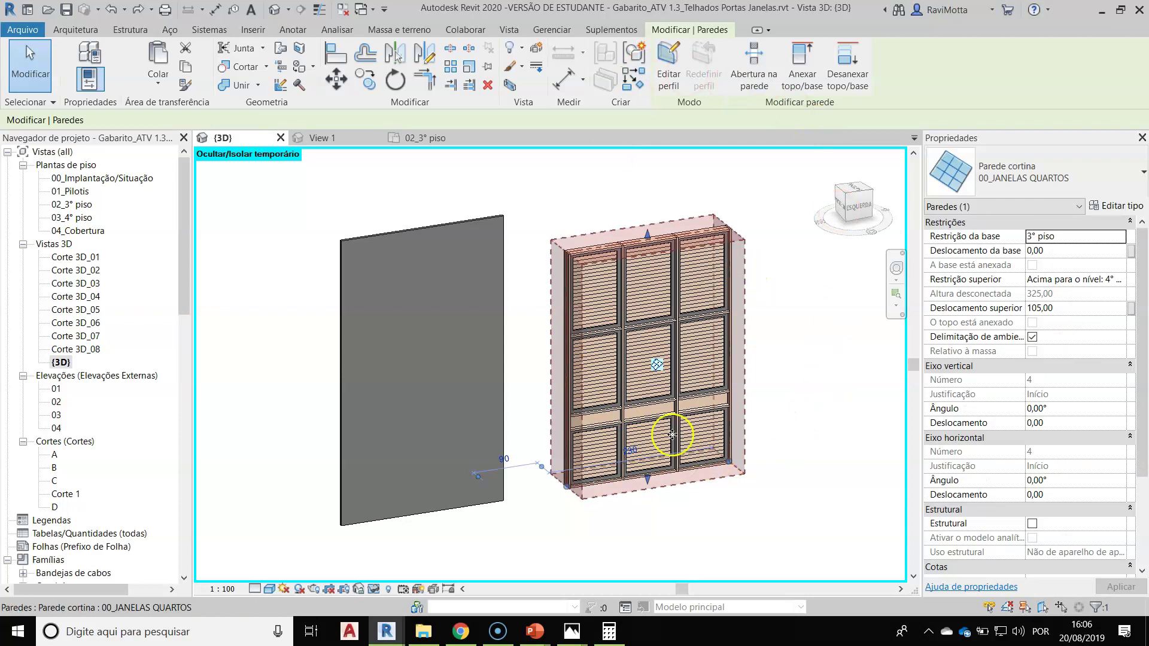
left_click_drag(781, 170, 523, 540)
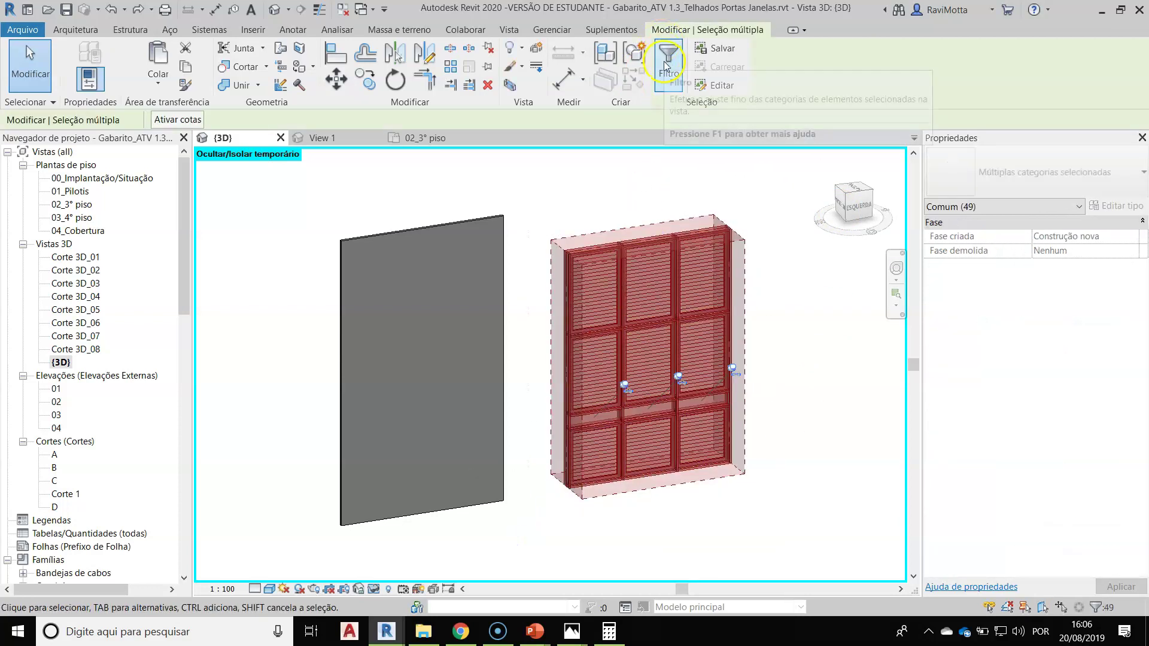
left_click(665, 66)
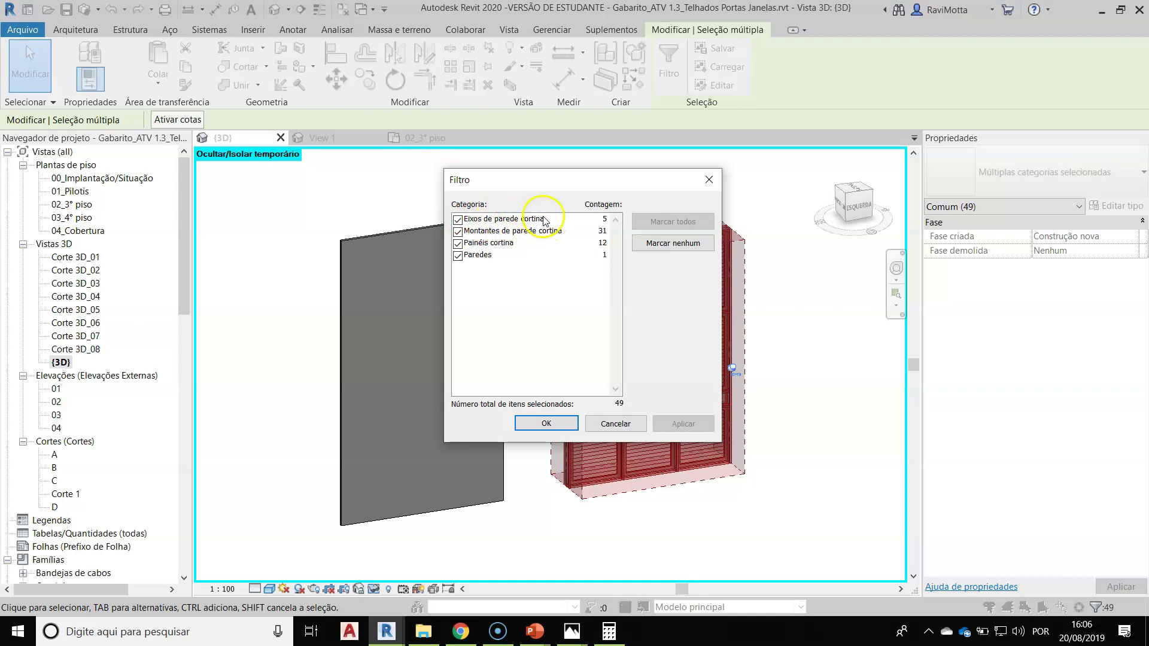
key("Escape")
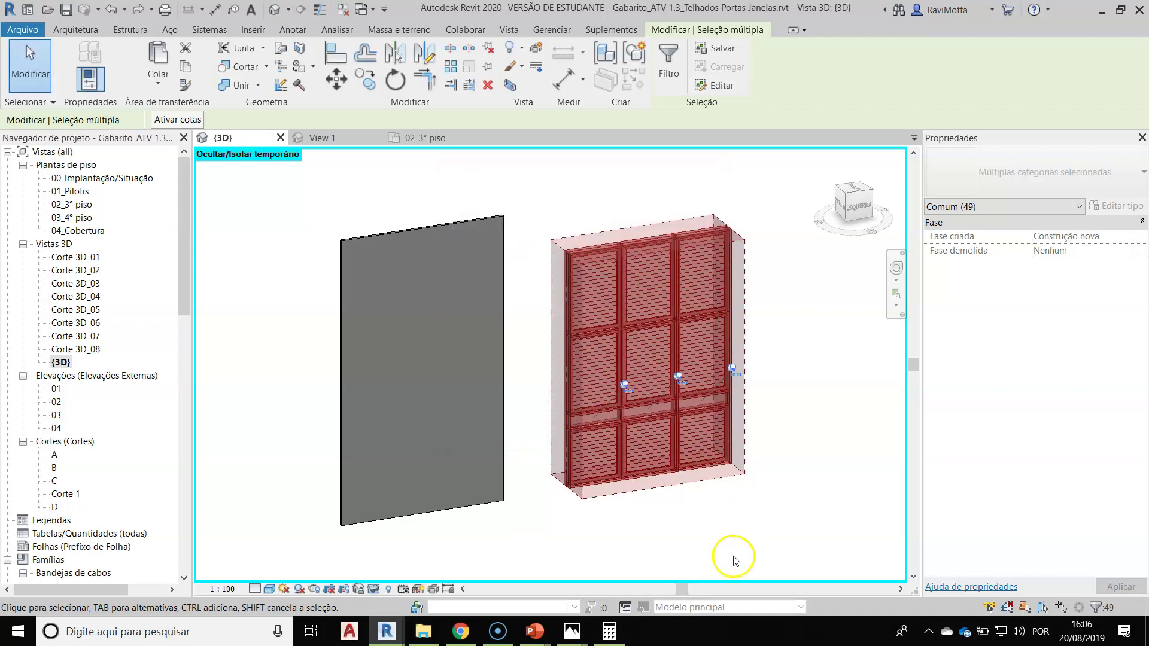
key("Escape")
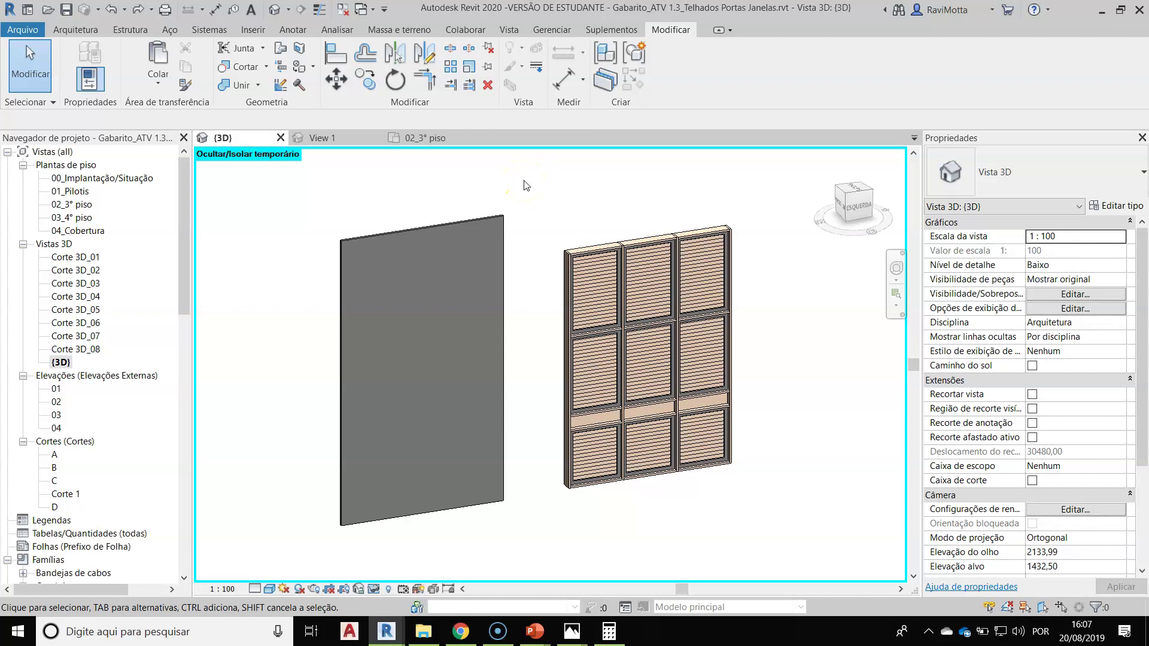
left_click_drag(547, 182, 790, 526)
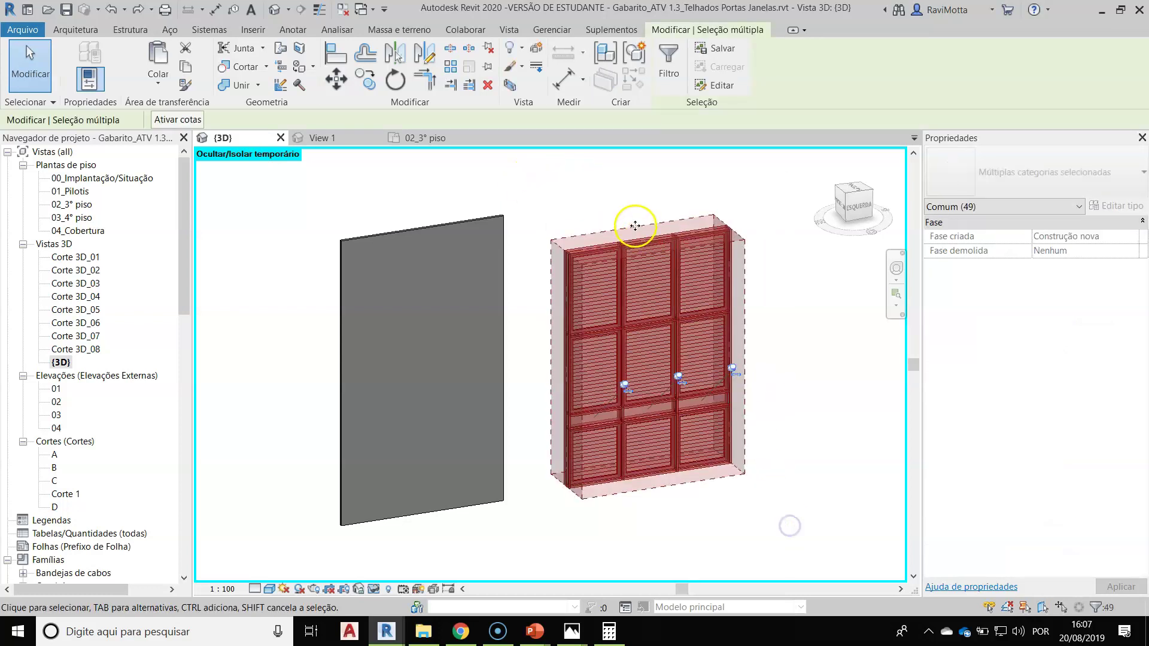
left_click(669, 60)
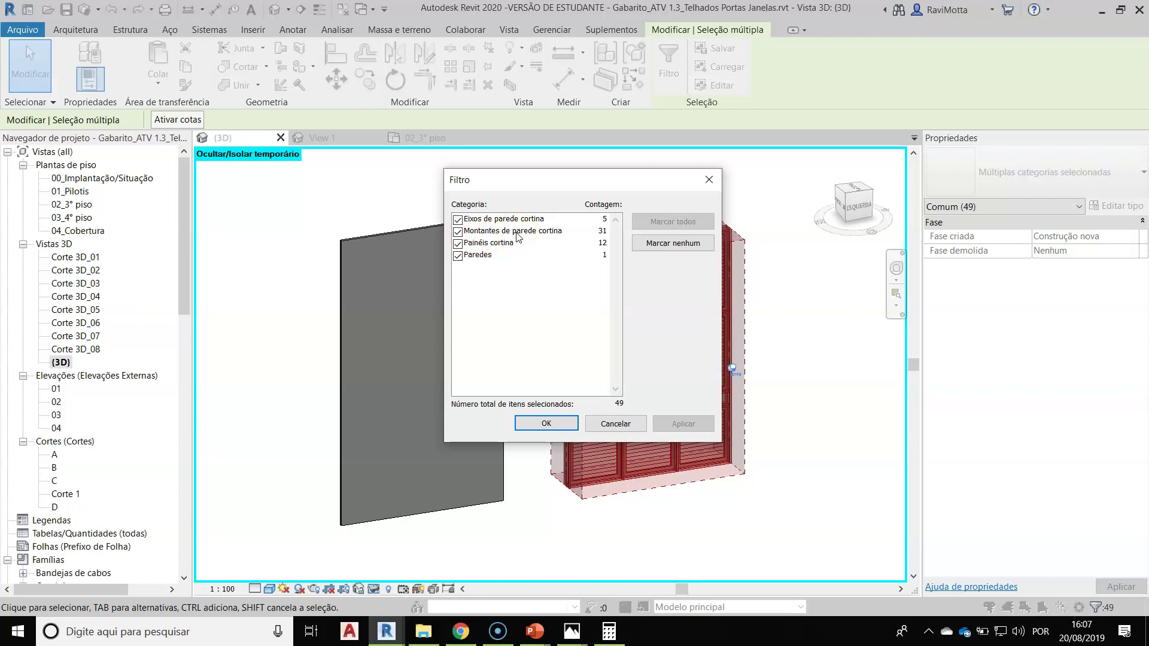
key("Return")
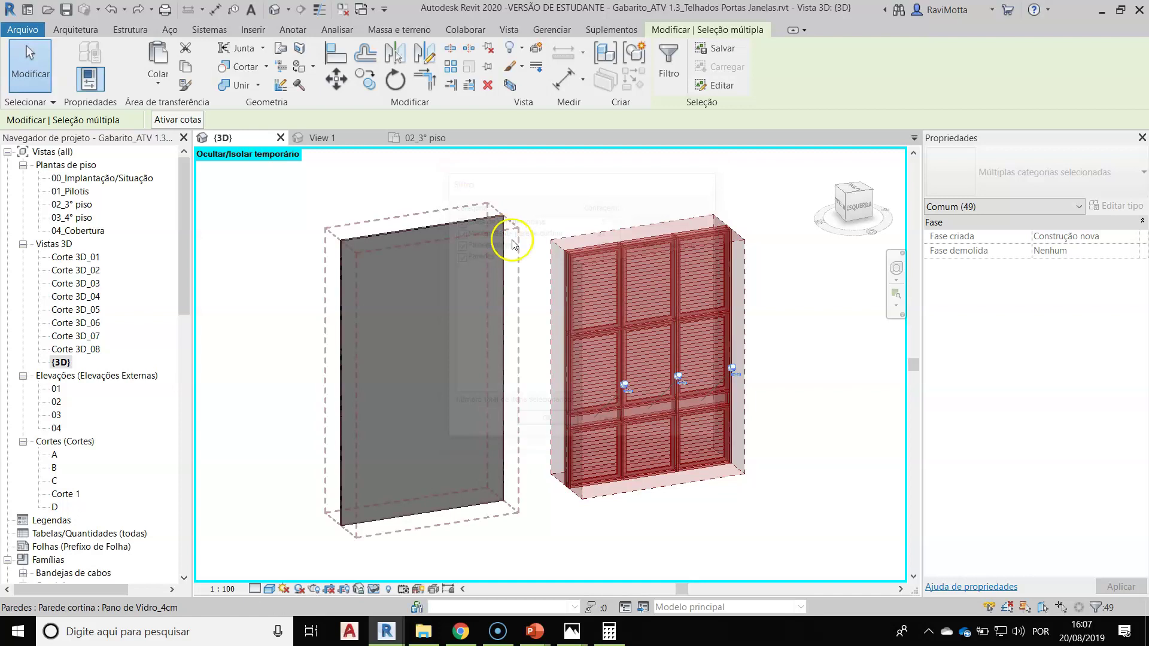
key("Escape")
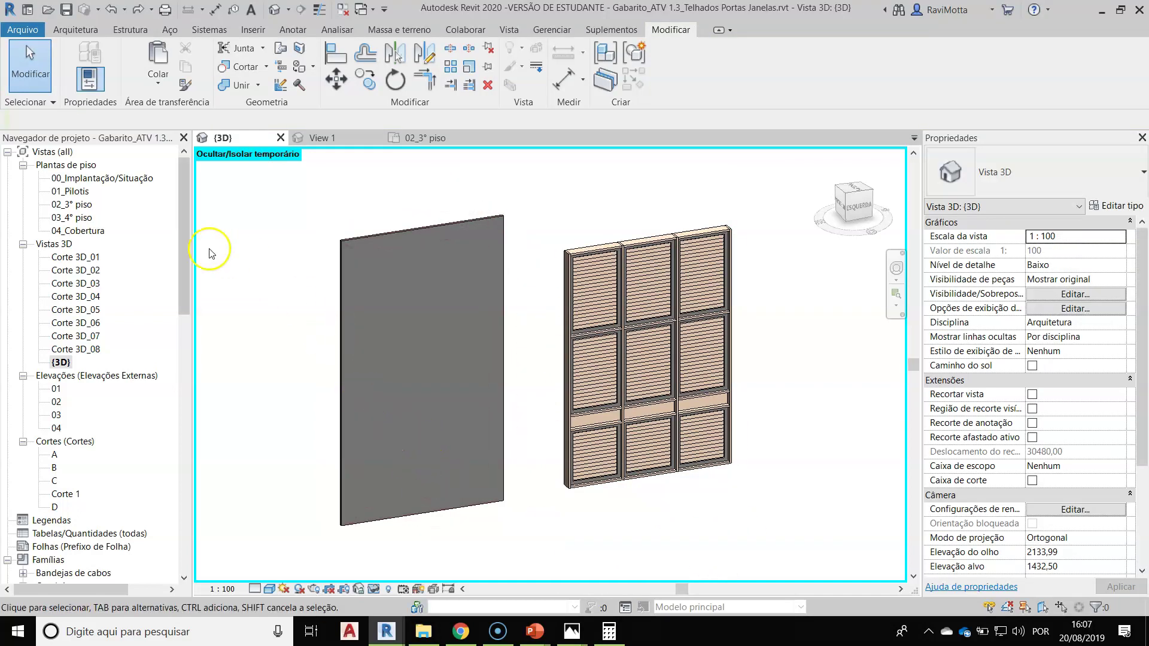
Step: Duplicate the plain glass curtain wall's type Pano de Vidro_4cm as a new type named EXEMPLO
left_click(388, 255)
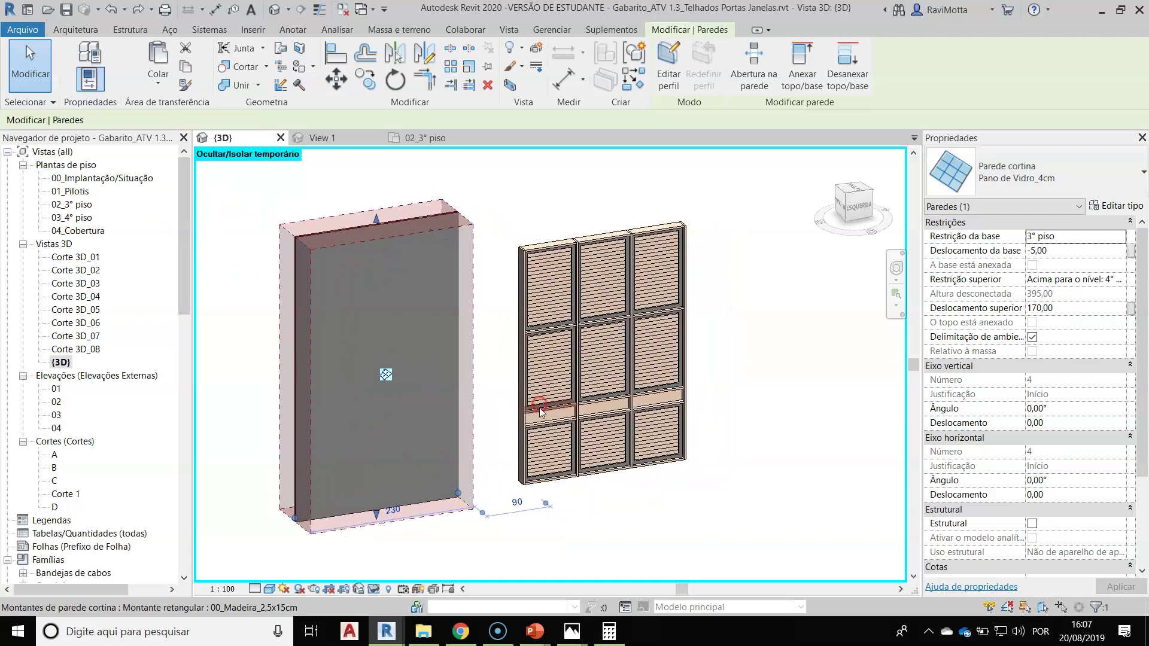
left_click(925, 189)
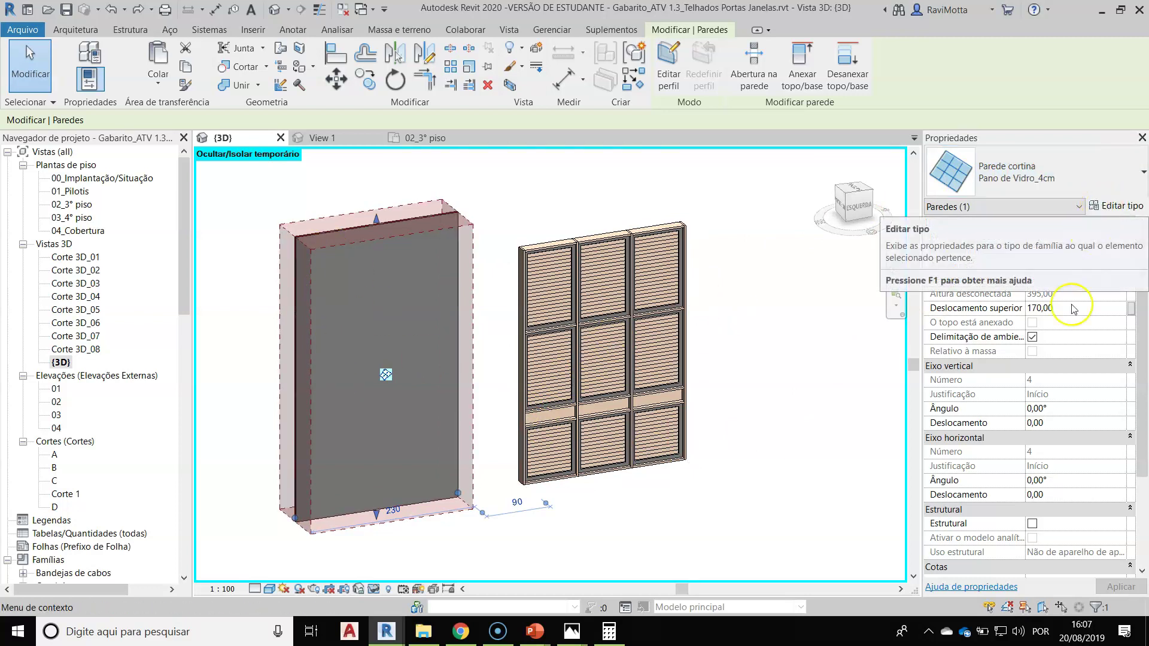
left_click(1116, 210)
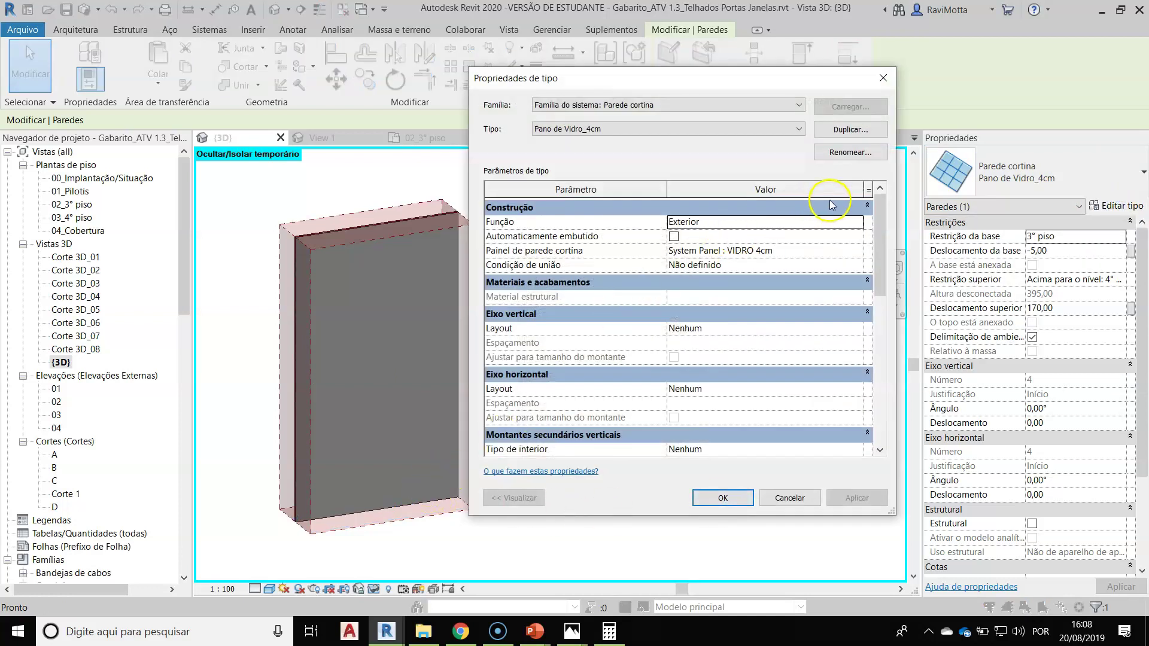
left_click_drag(877, 221, 883, 253)
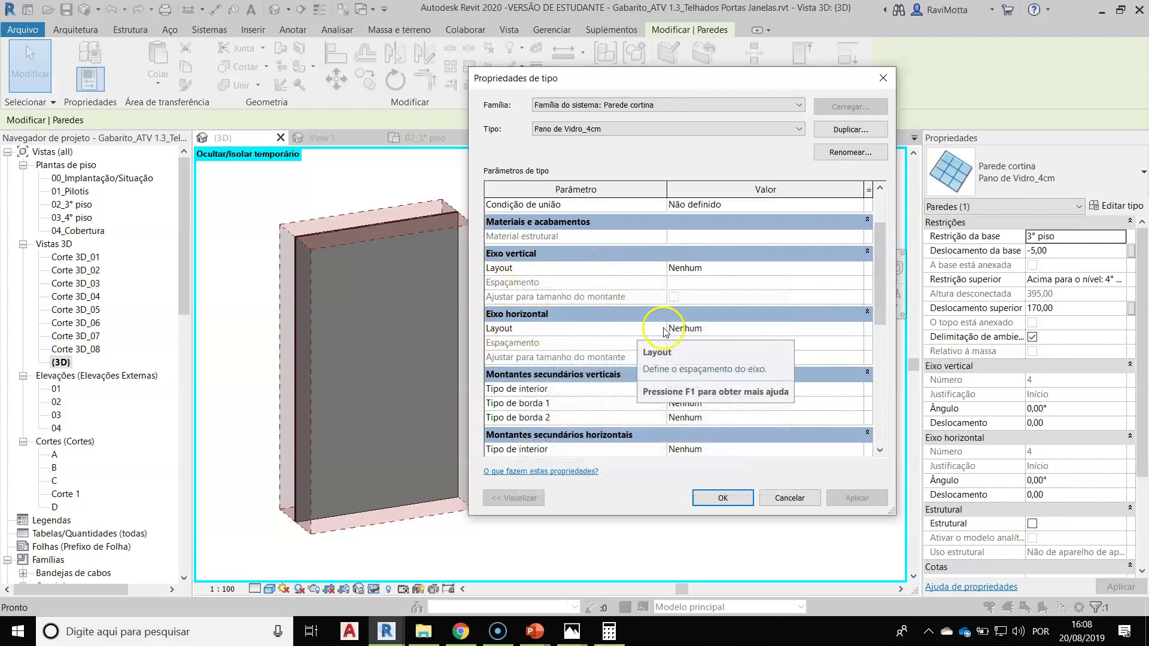
left_click_drag(883, 286, 885, 329)
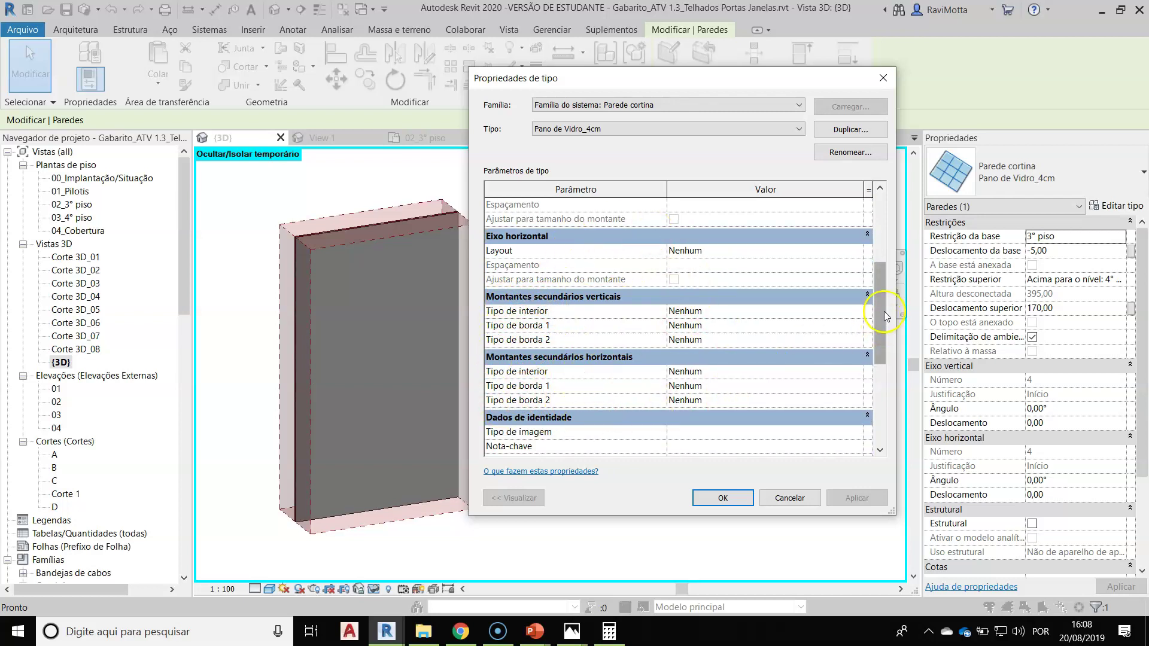
left_click_drag(883, 311, 892, 263)
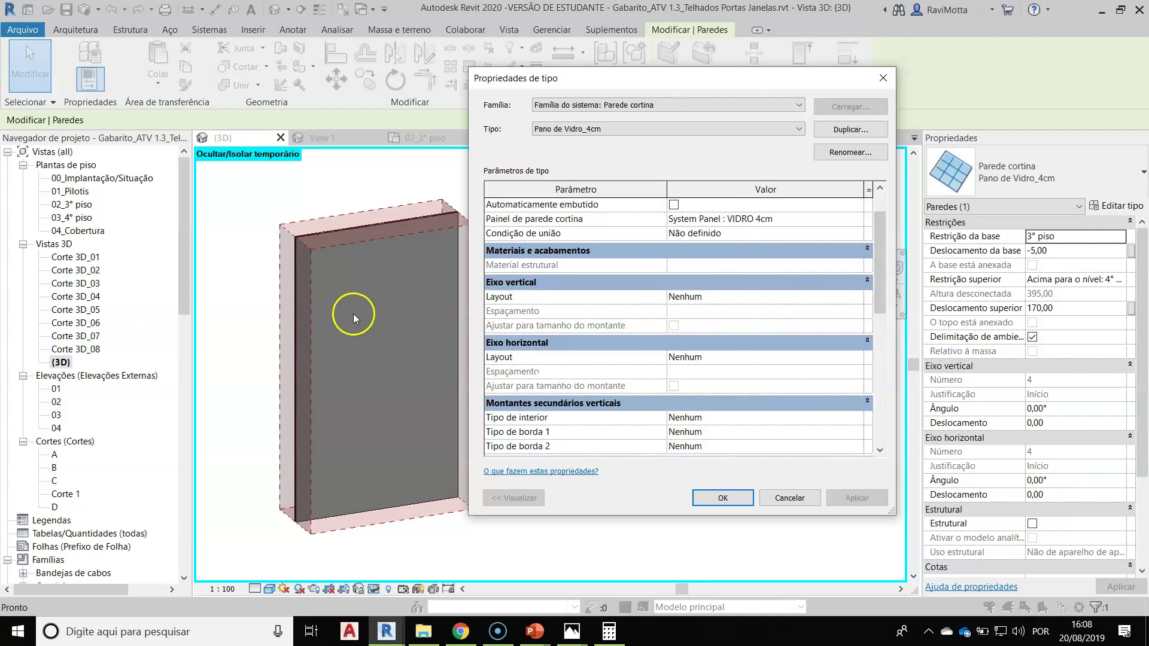
left_click(866, 130)
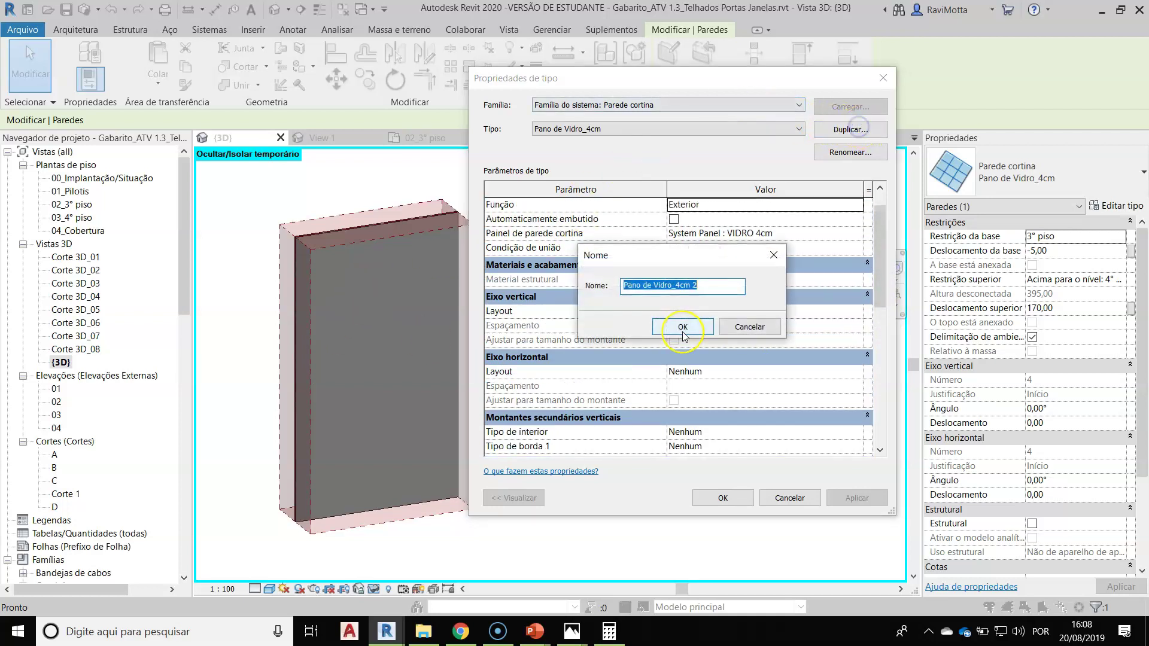
type("EXEMPLO")
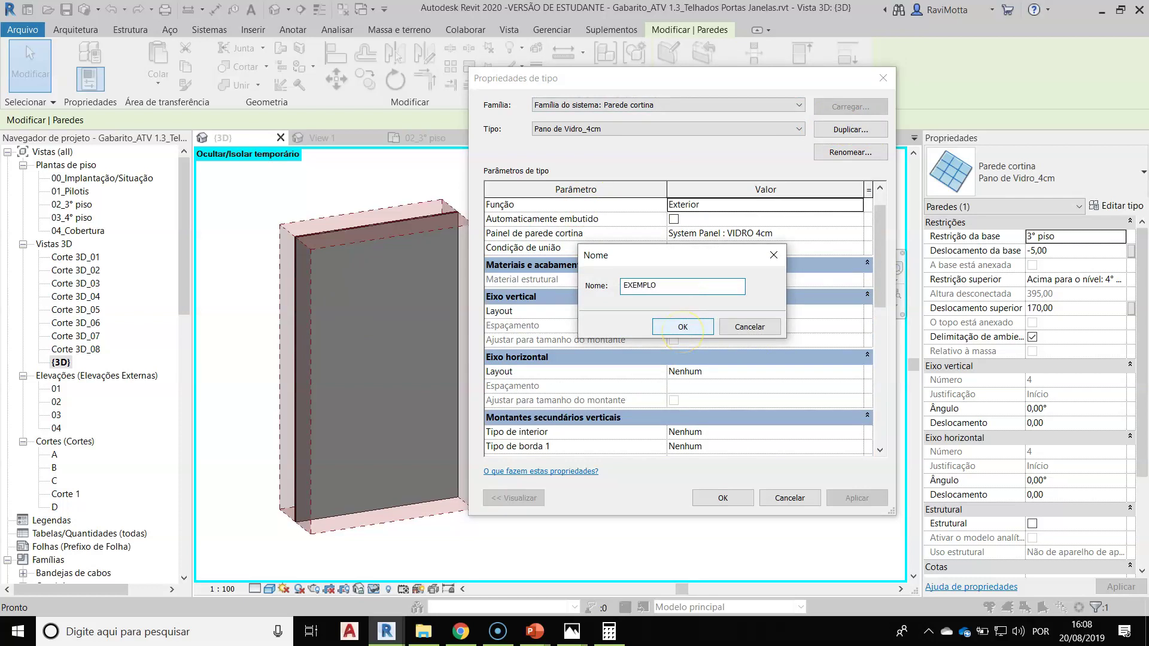
left_click(682, 327)
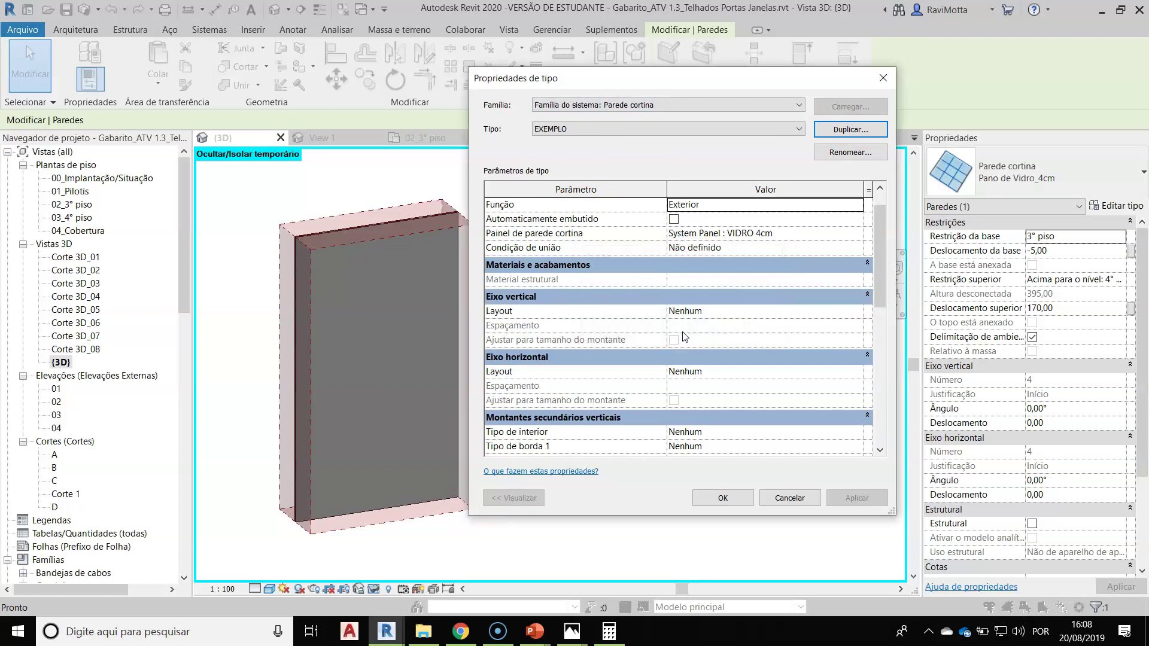
Step: Set the Layout of both the vertical and horizontal grids to Número fixo in the EXEMPLO type and apply it
right_click(488, 311)
key("Escape")
right_click(524, 321)
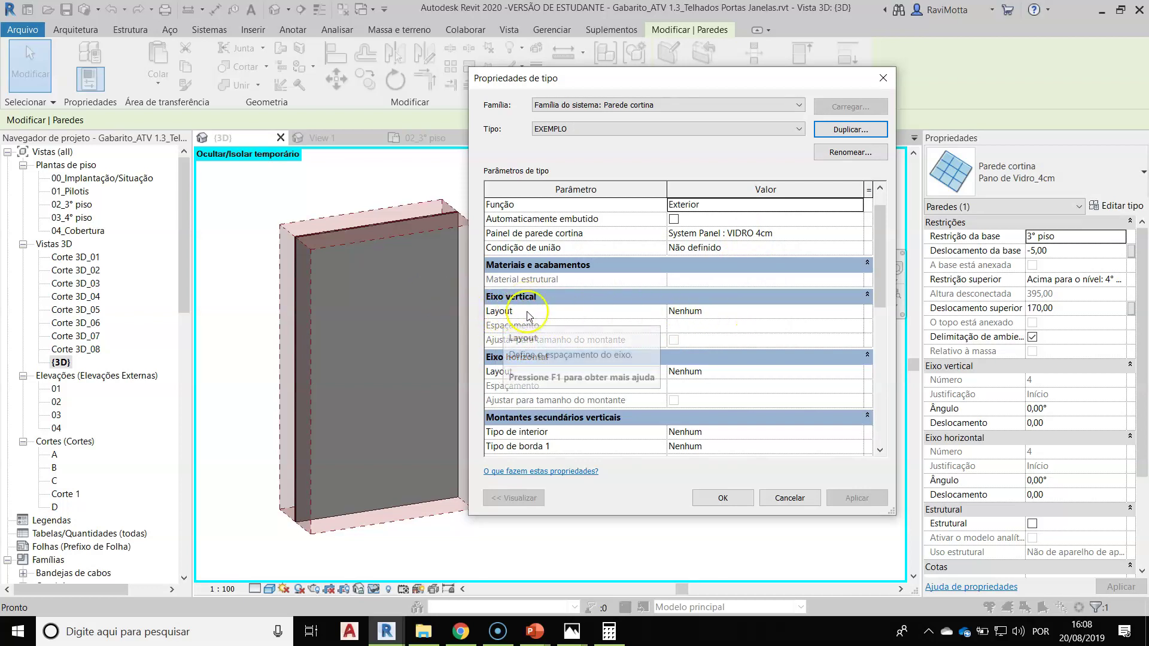
key("Escape")
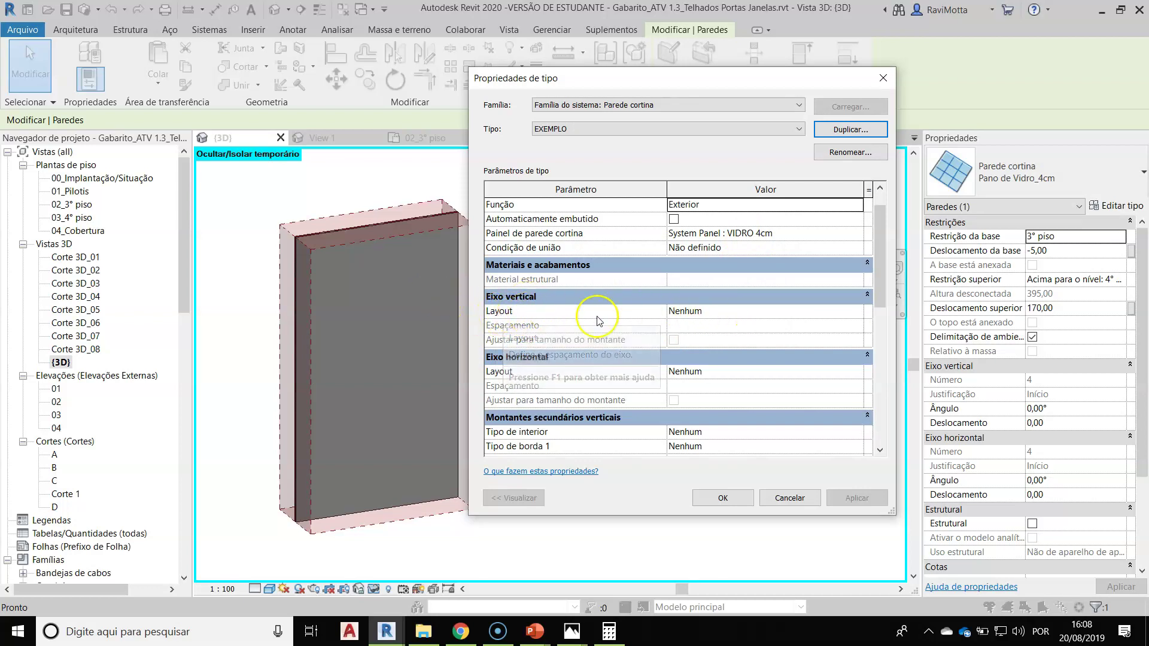
left_click(859, 312)
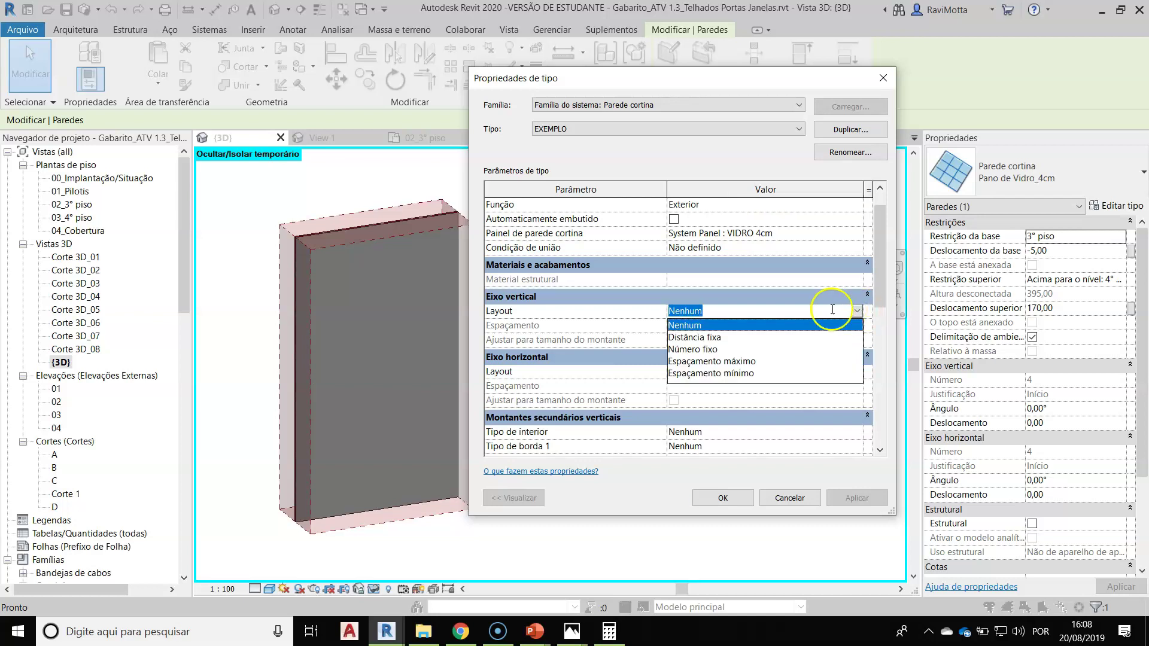
left_click(691, 349)
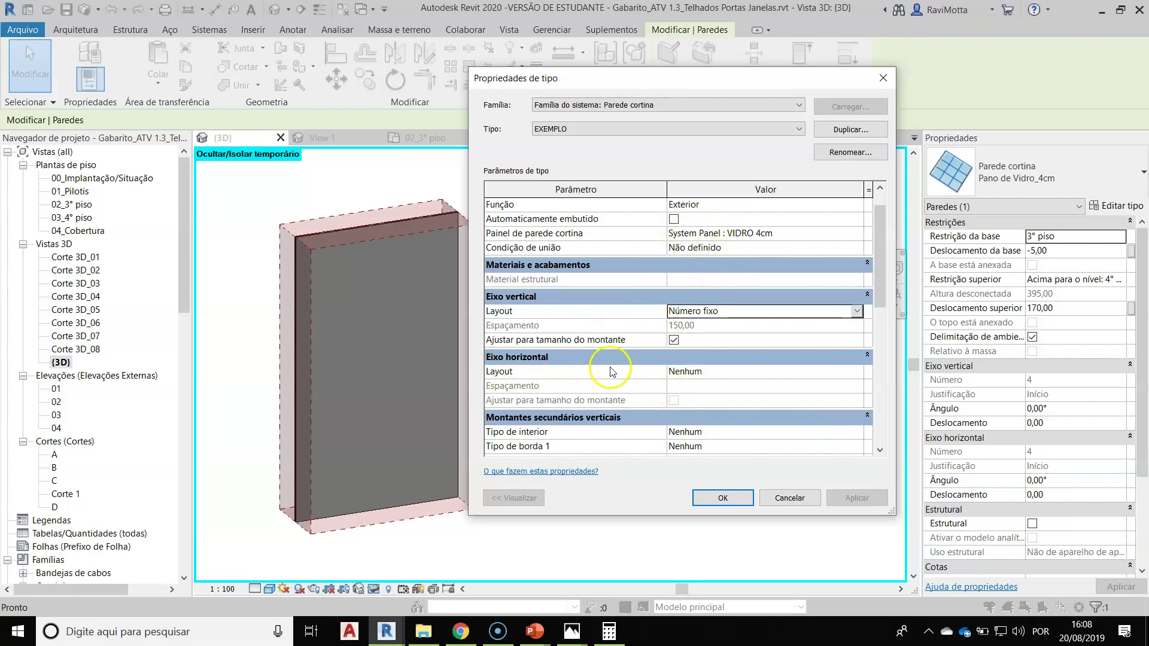
left_click(857, 376)
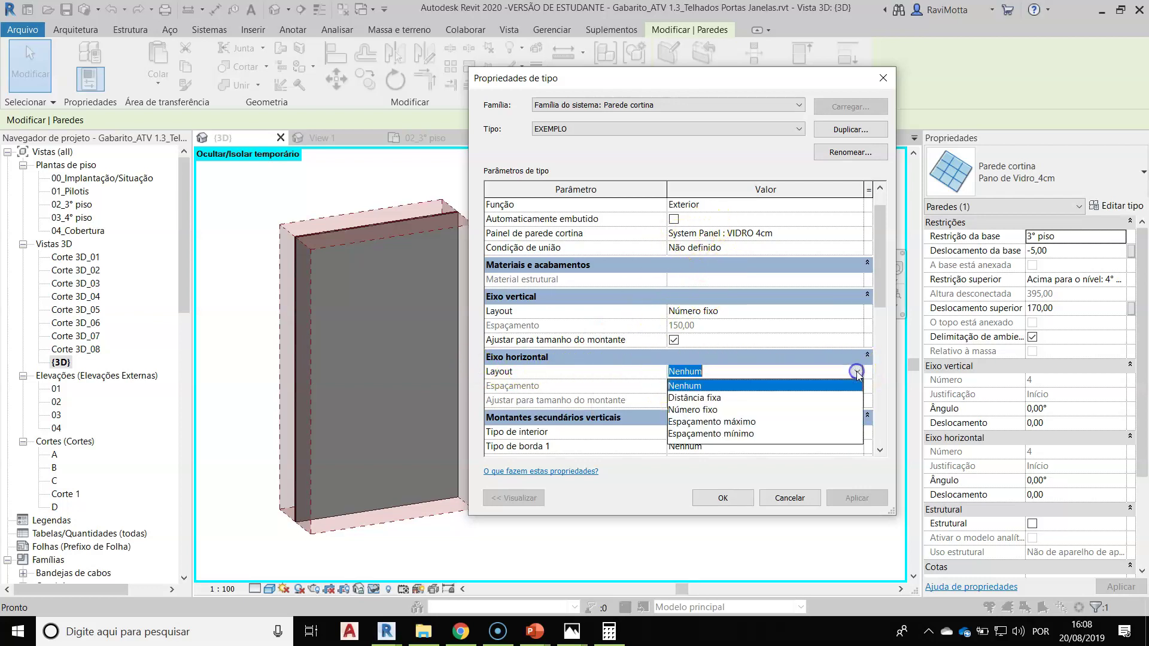
left_click(692, 410)
left_click(741, 312)
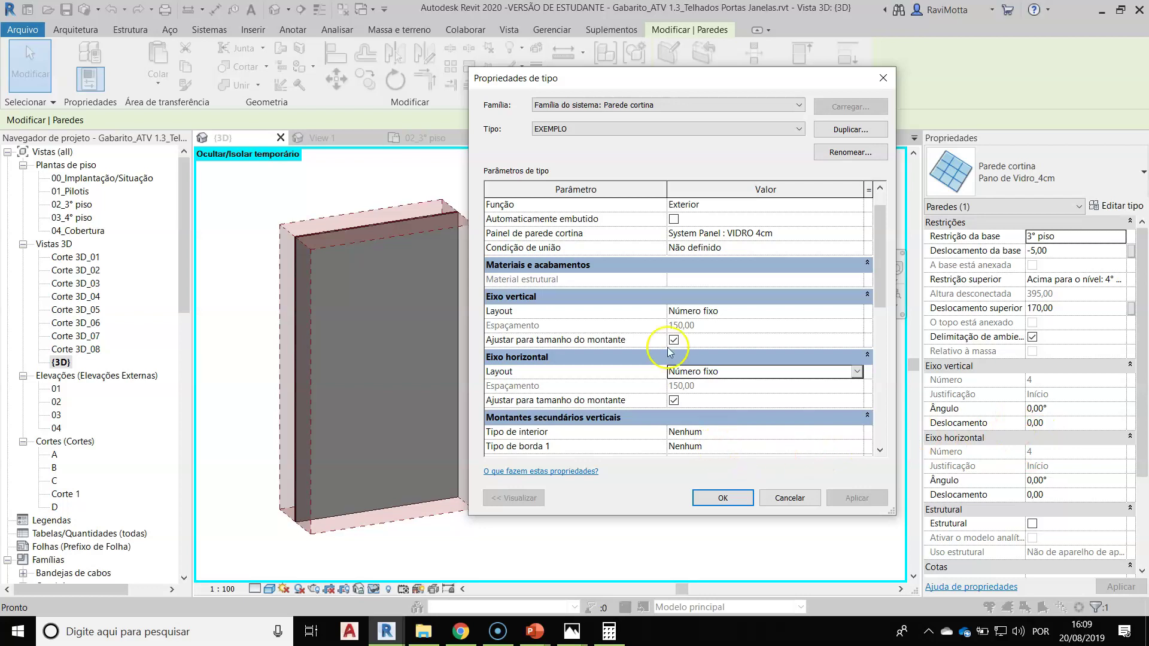
left_click(722, 499)
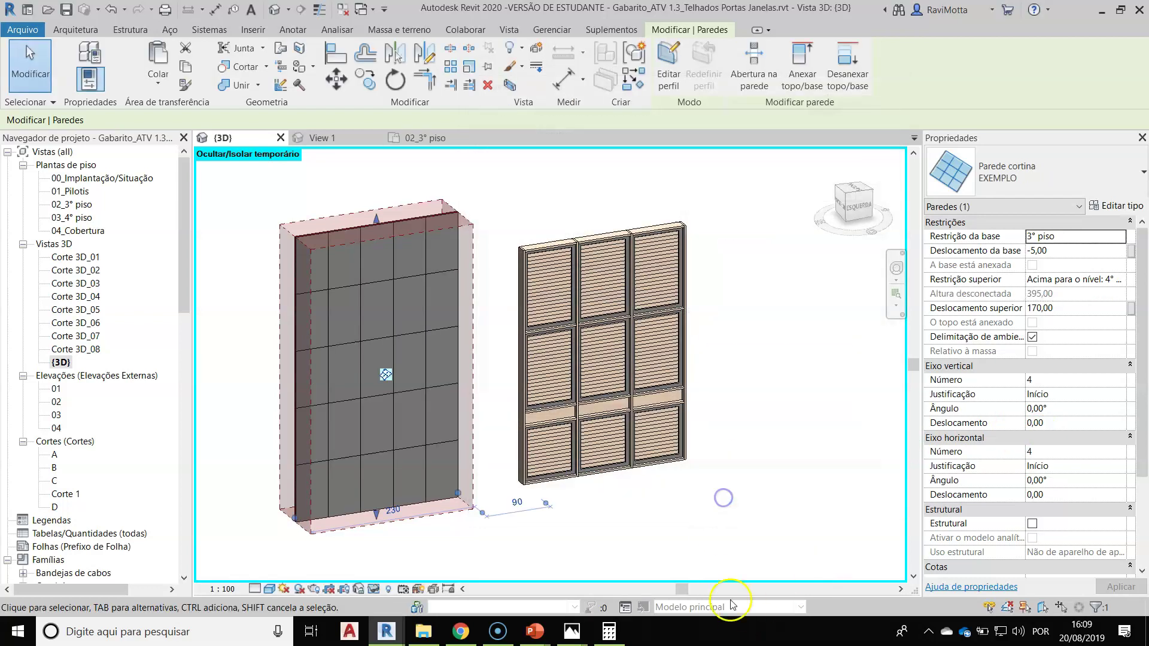
Step: Set the EXEMPLO curtain wall's grid numbers to 2 on the vertical axis and 3 on the horizontal axis
scroll(369, 459, "up", 1)
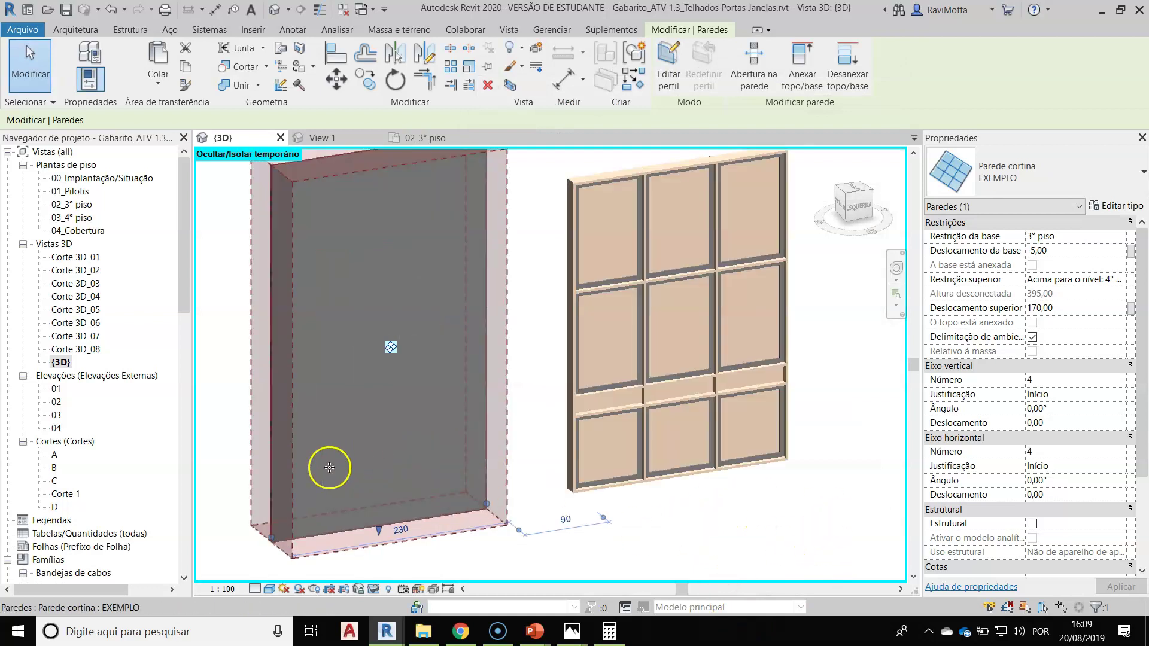
left_click(456, 551)
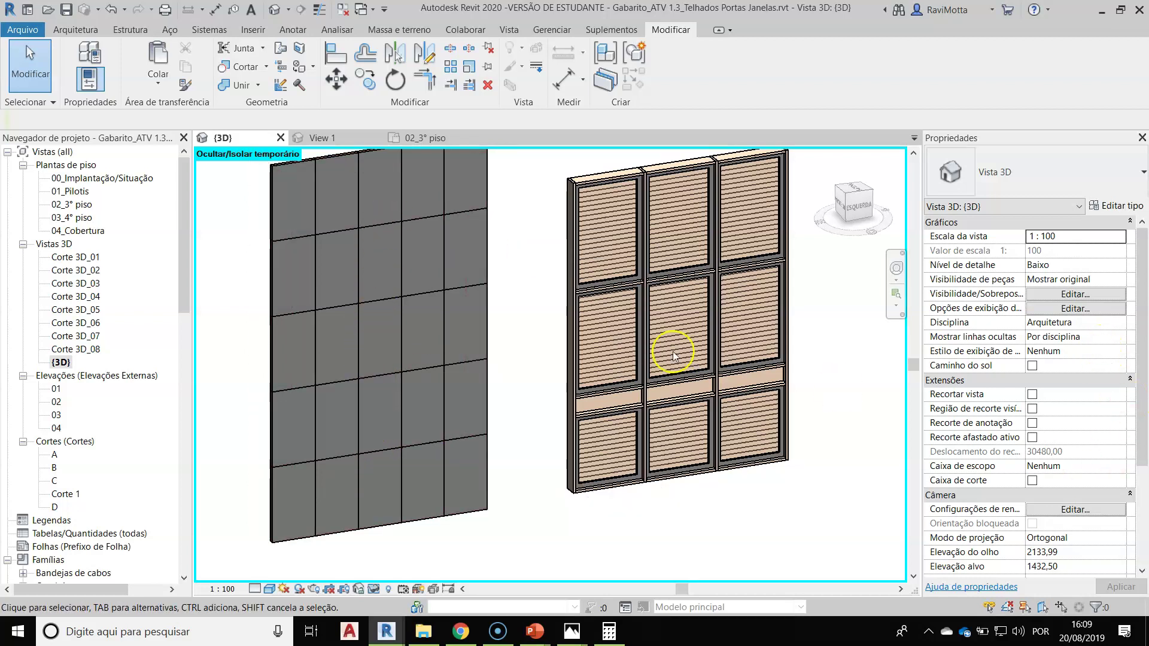
left_click(506, 525)
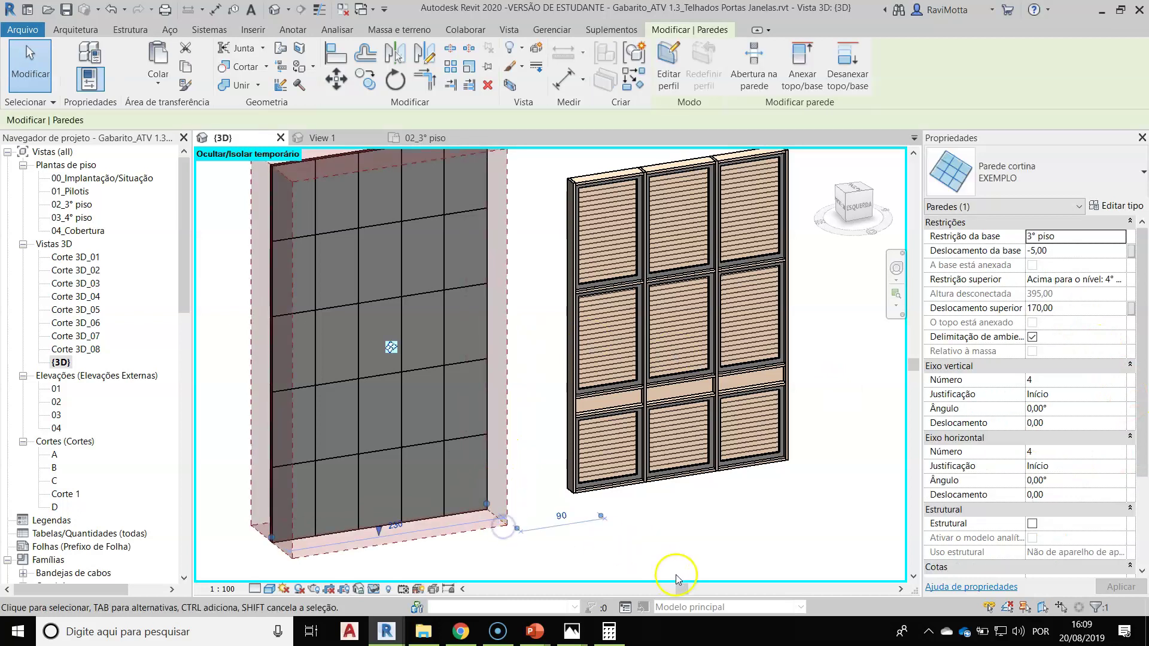
left_click(1056, 383)
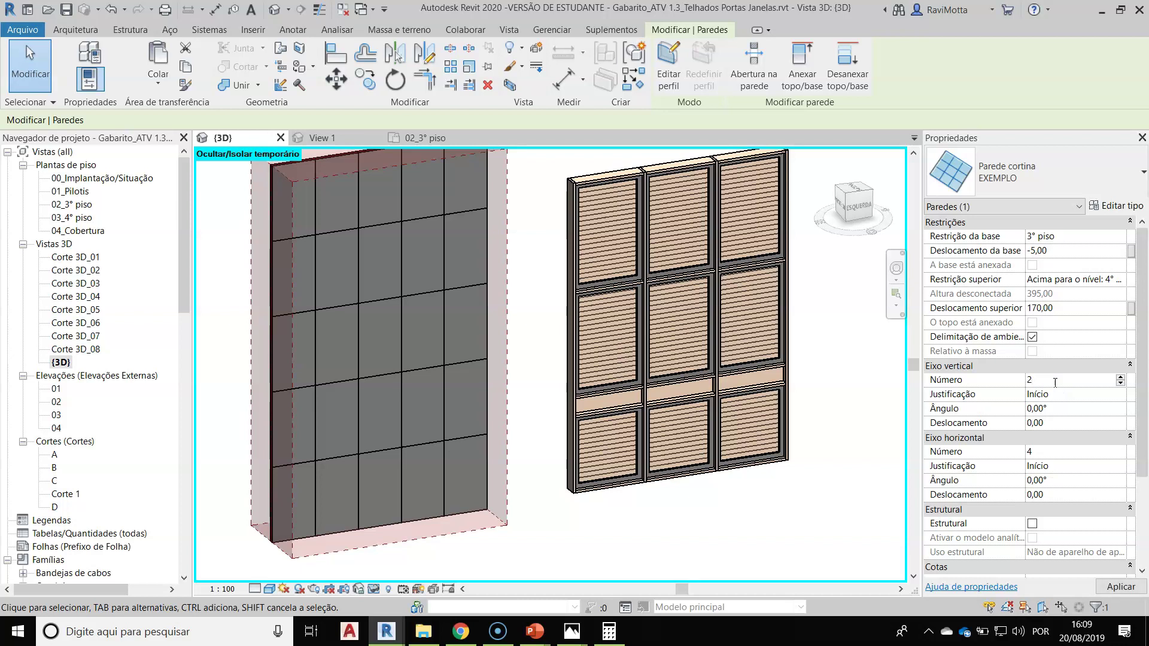
left_click(1062, 453)
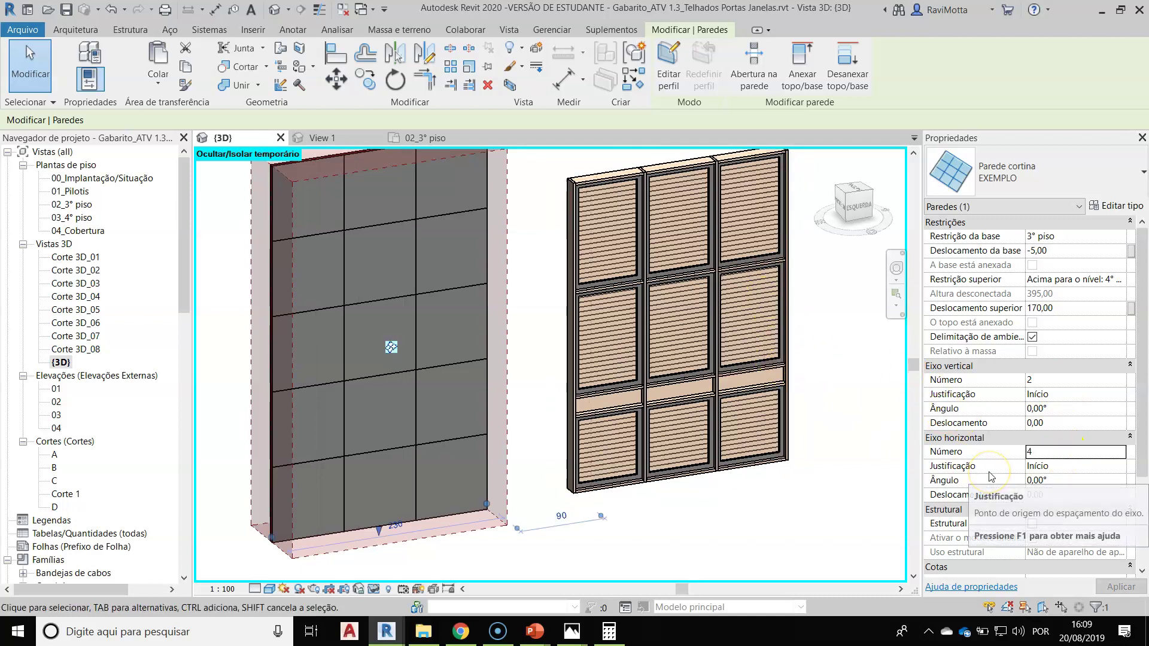
left_click(1053, 452)
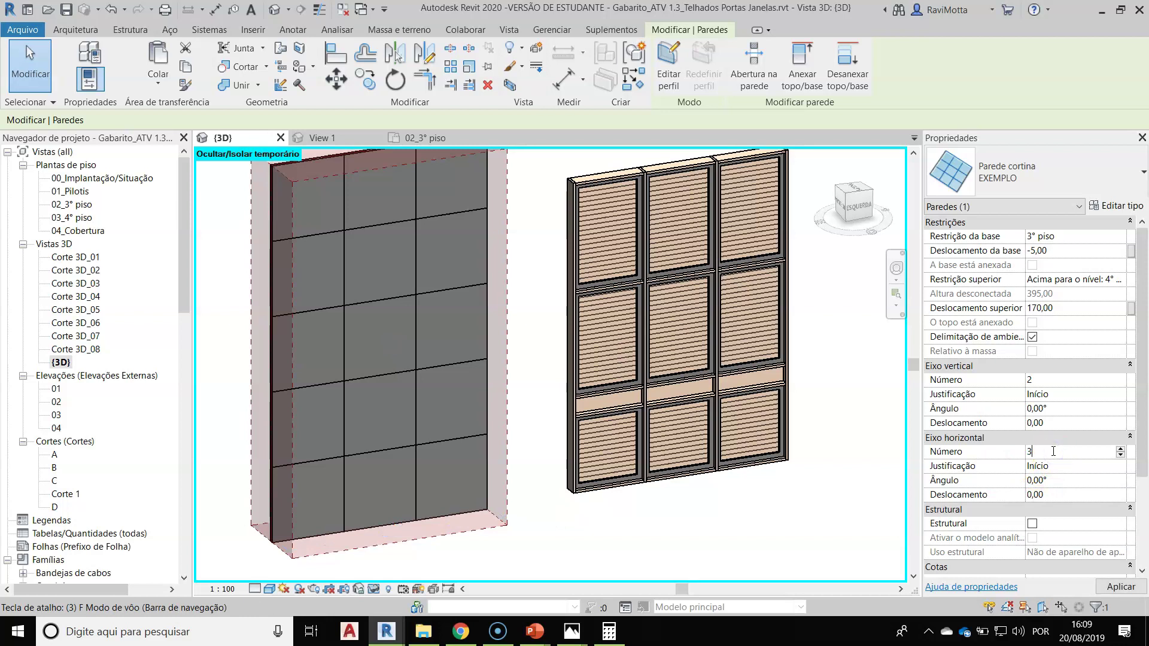
left_click(1120, 586)
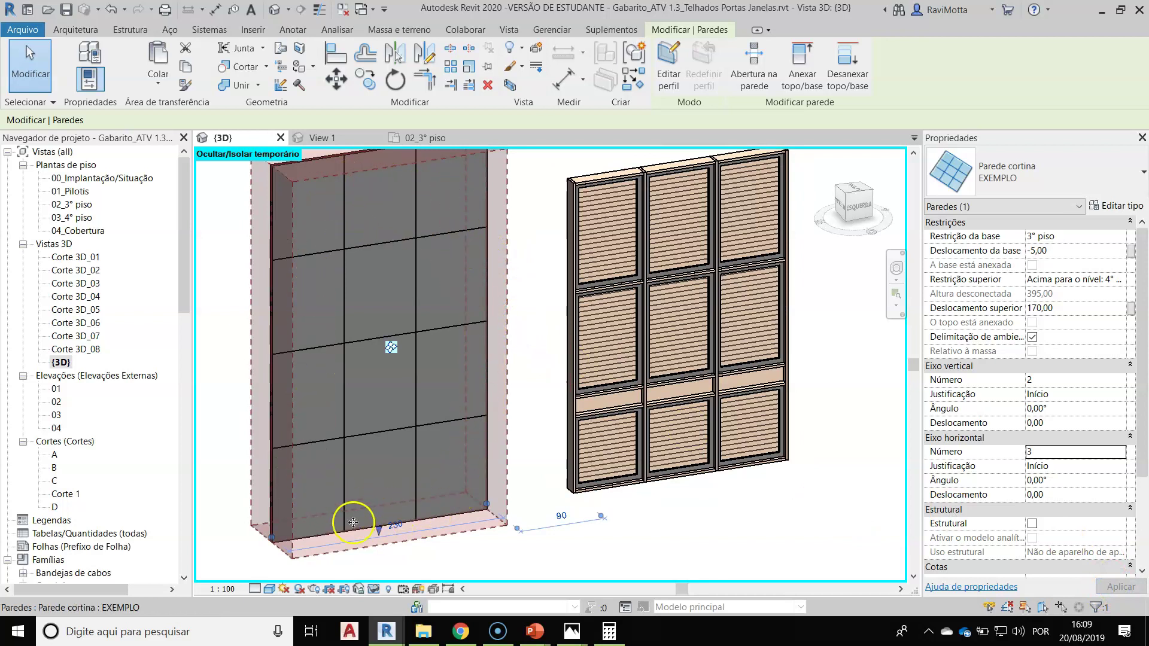
key("Escape")
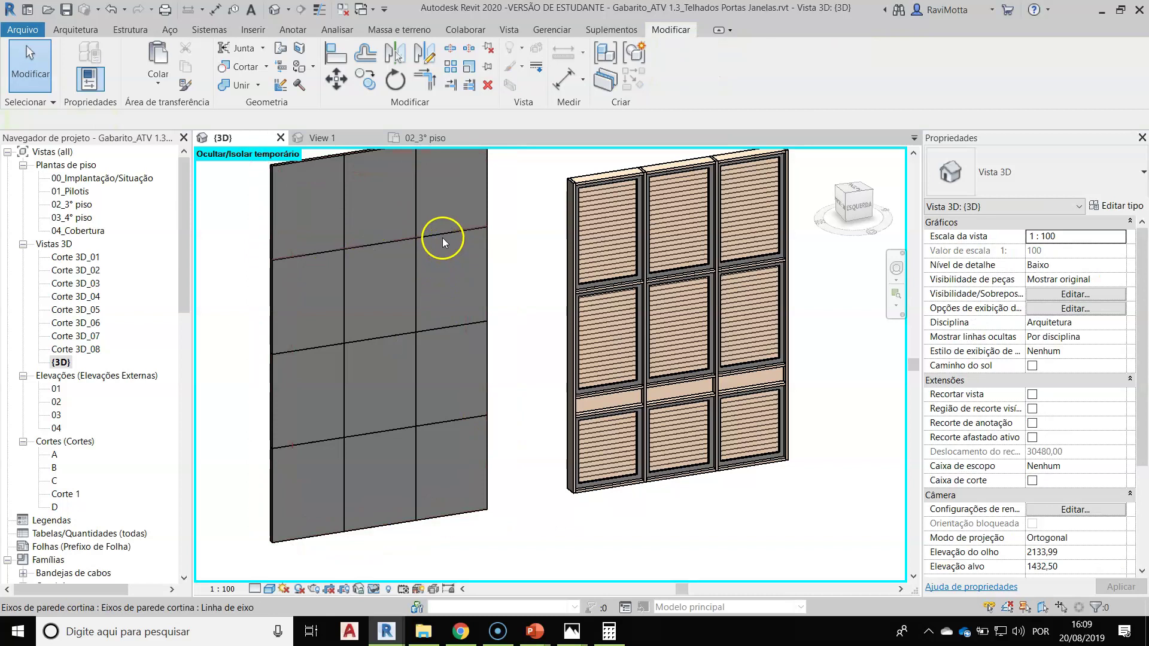
Step: Select the uppermost horizontal grid line of the EXEMPLO wall and check its category with the selection filter
left_click(451, 239)
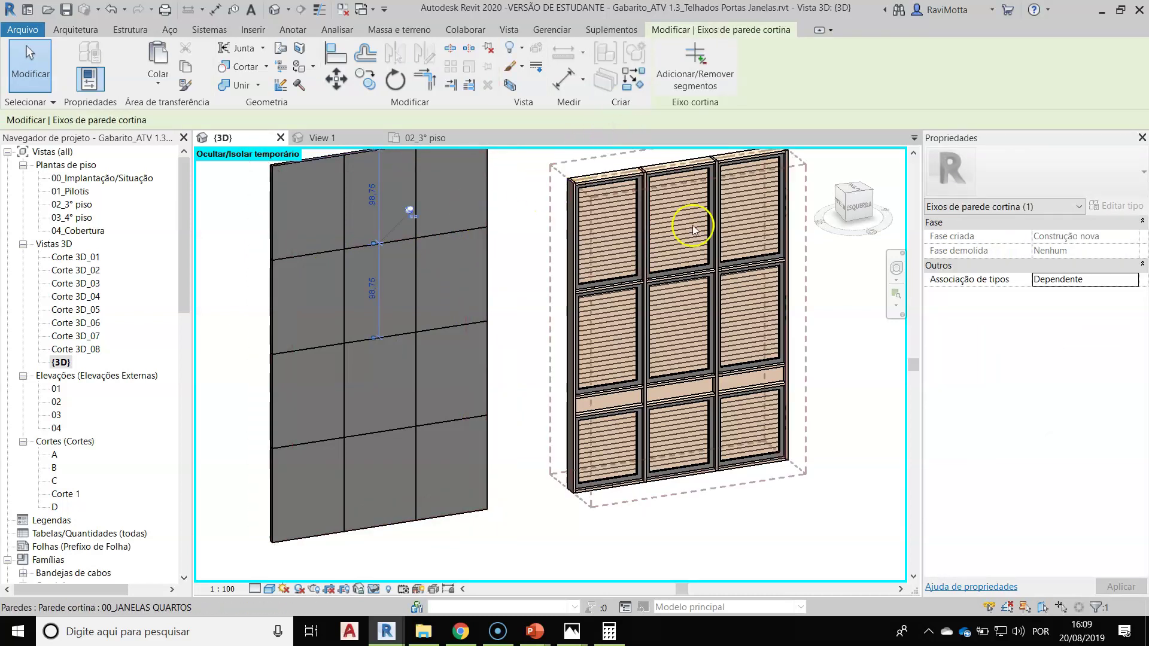
left_click(1098, 607)
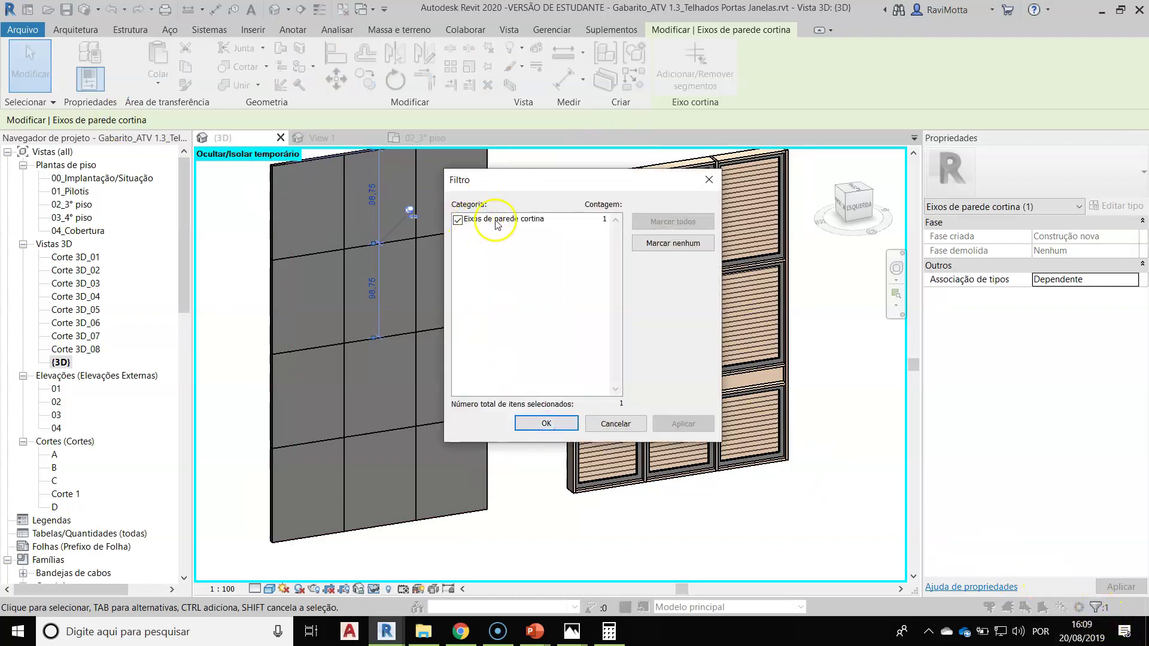
key("Escape")
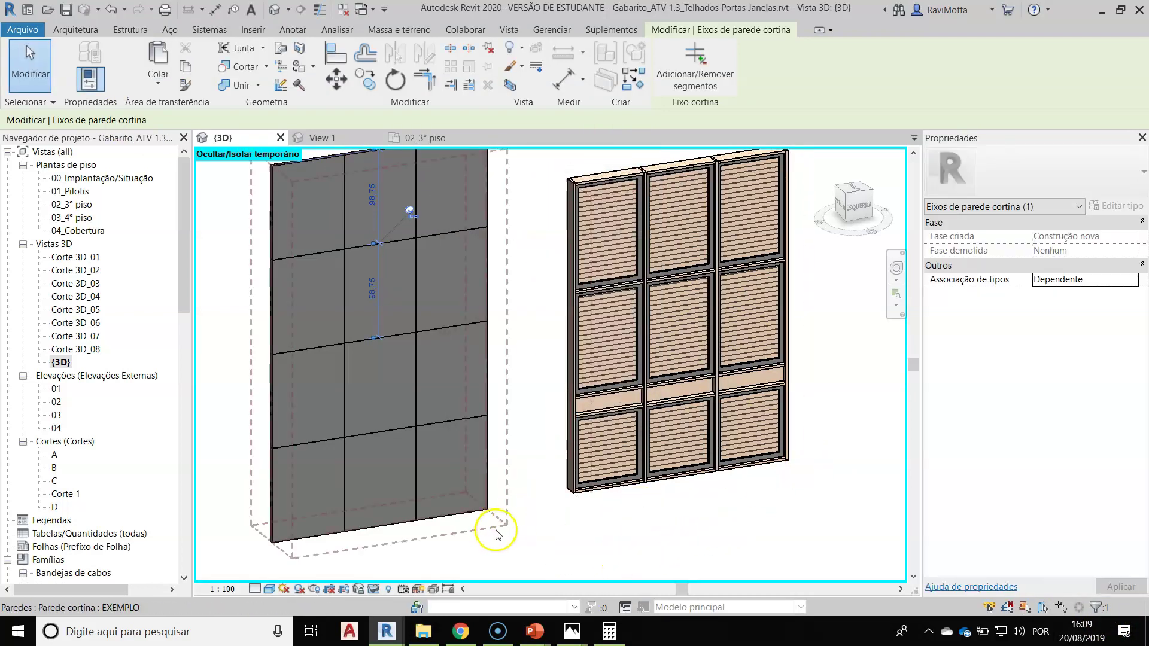
key("Escape")
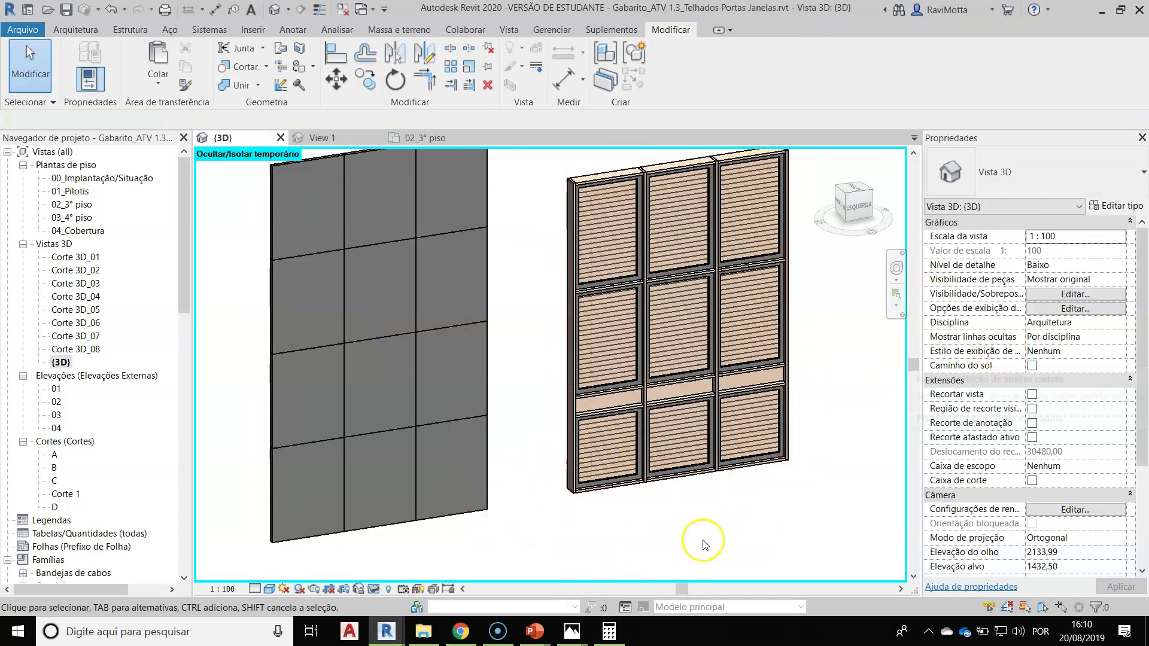
Step: In the EXEMPLO type, set the interior type of the vertical mullions to Montante retangular : 00_Madeira_2,5x15cm and apply it
left_click(505, 529)
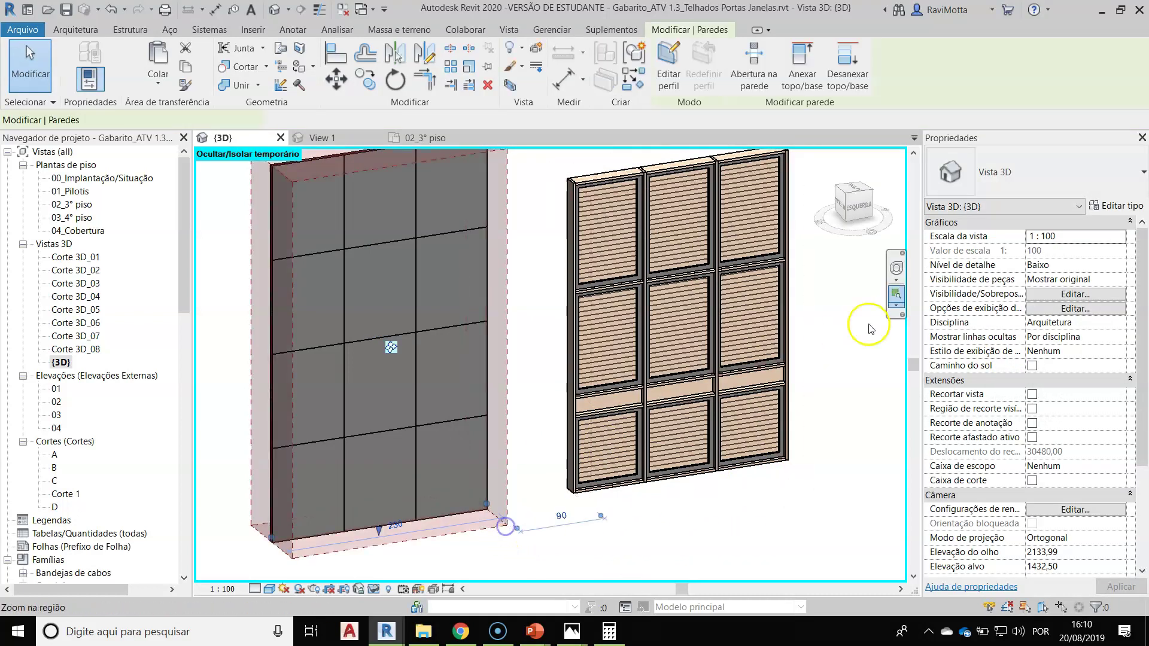
left_click(1112, 207)
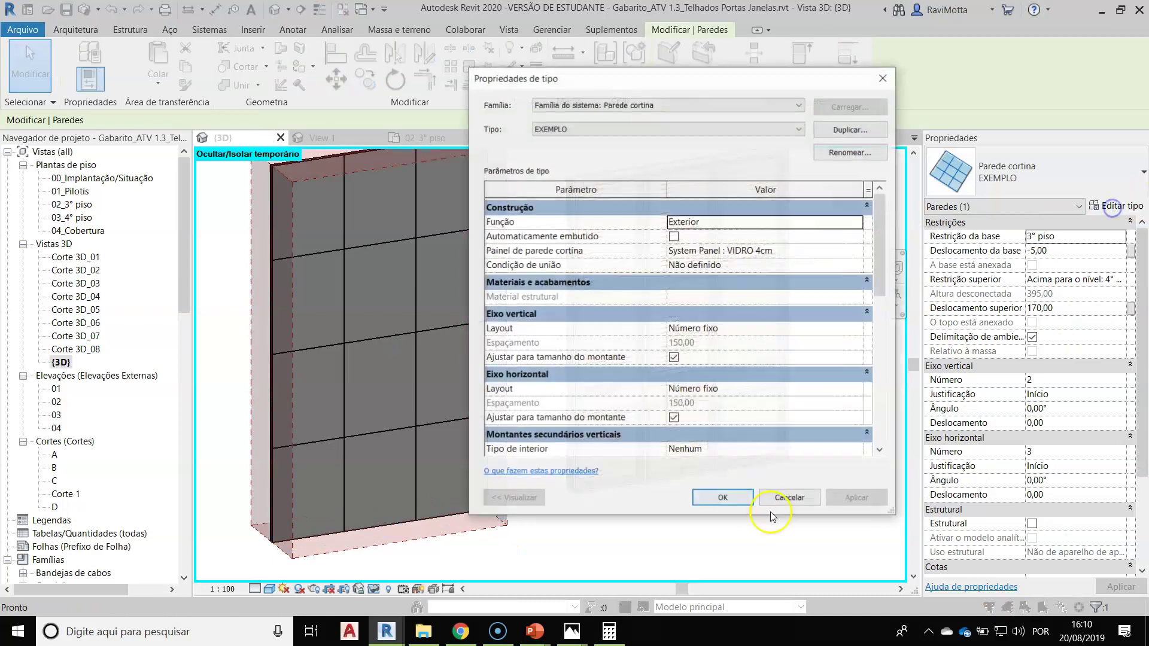
left_click_drag(878, 255, 891, 330)
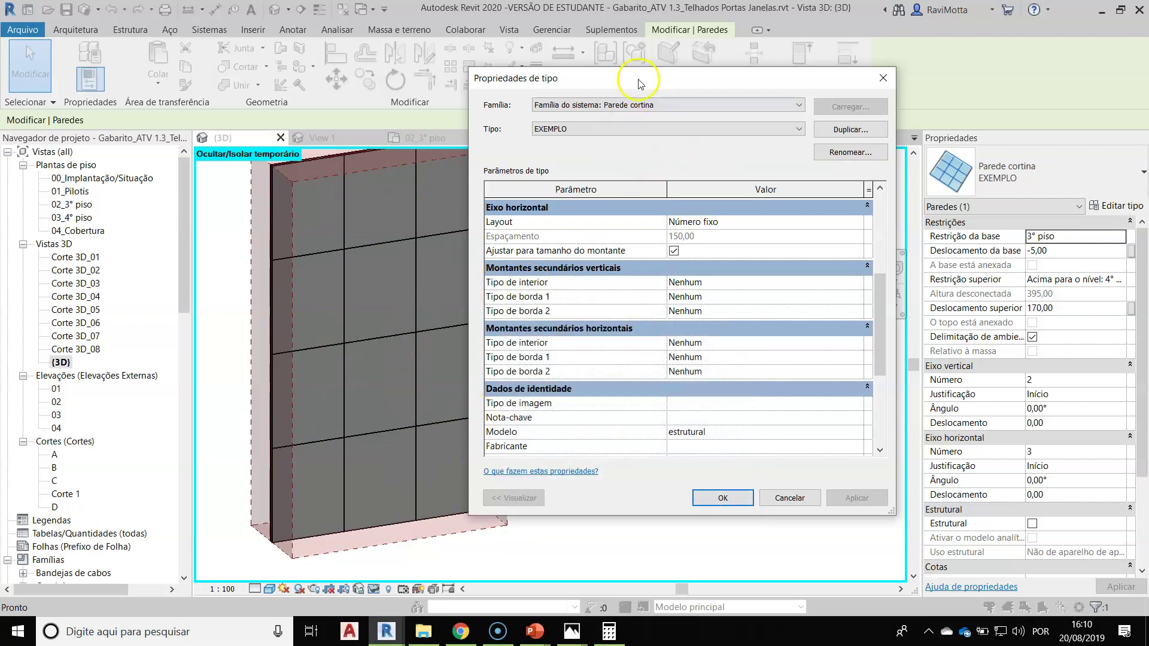
left_click_drag(639, 83, 745, 84)
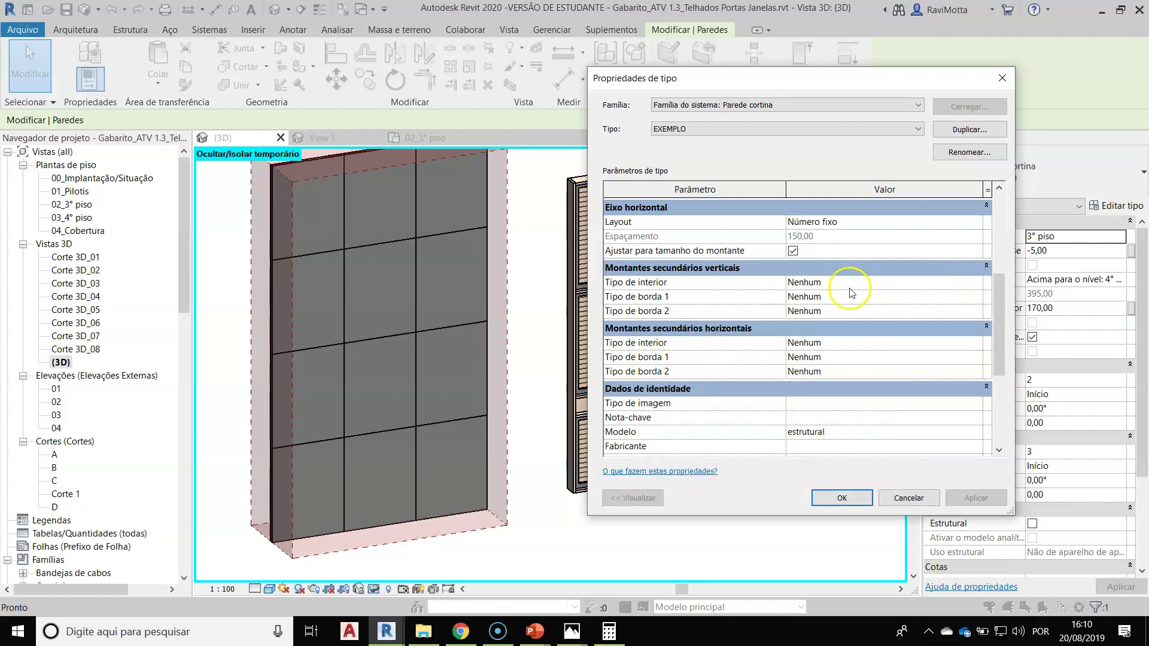
left_click(980, 284)
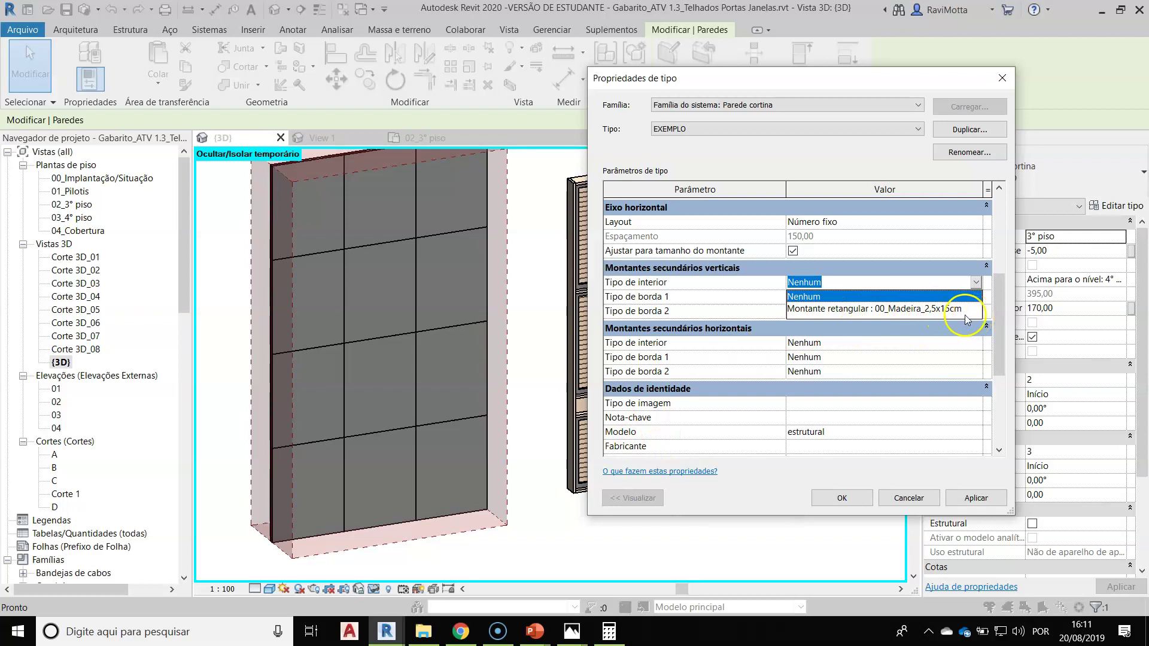
left_click(908, 308)
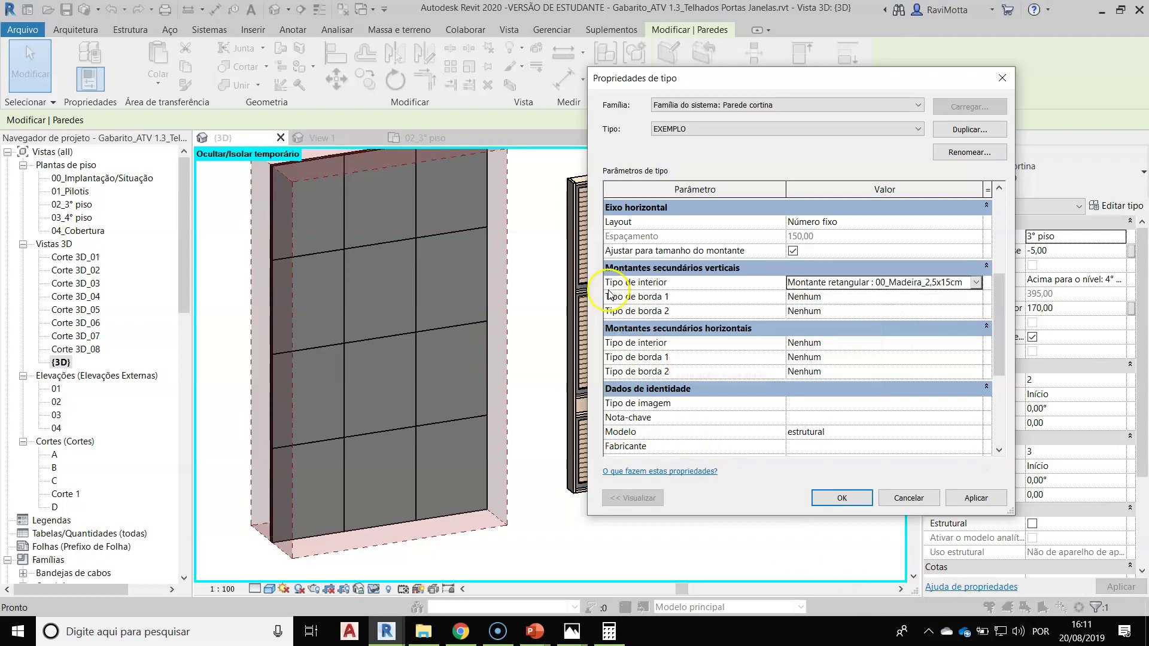
left_click(952, 503)
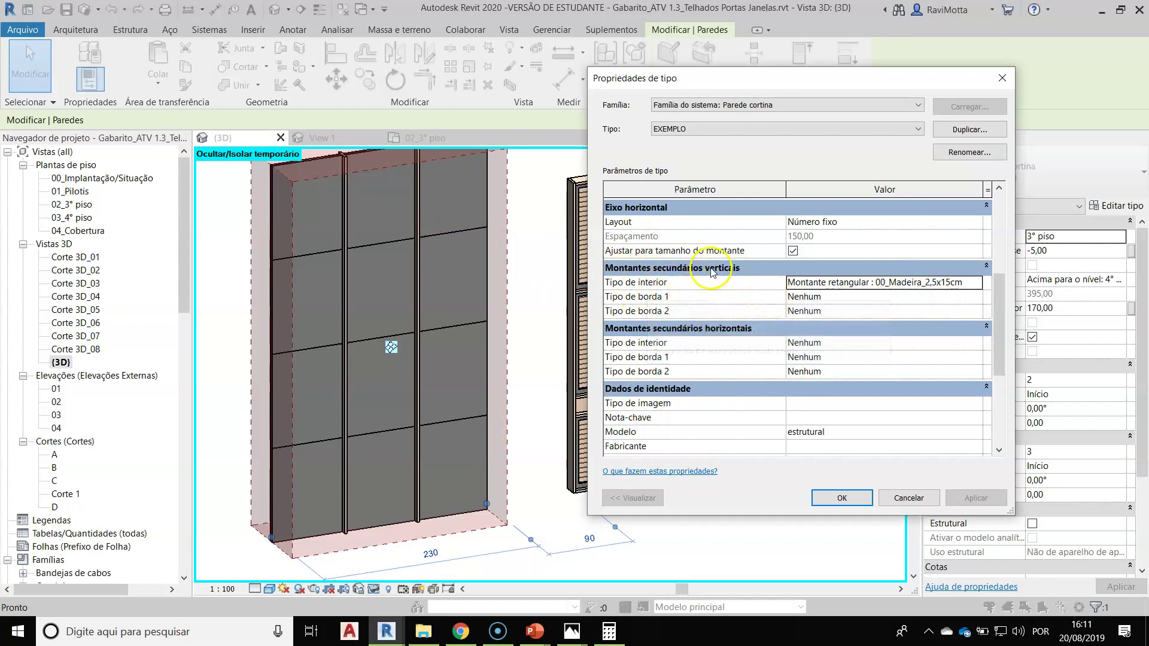
Step: Assign Montante retangular : 00_Madeira_2,5x15cm as the interior type of the horizontal mullions and apply it
left_click(975, 342)
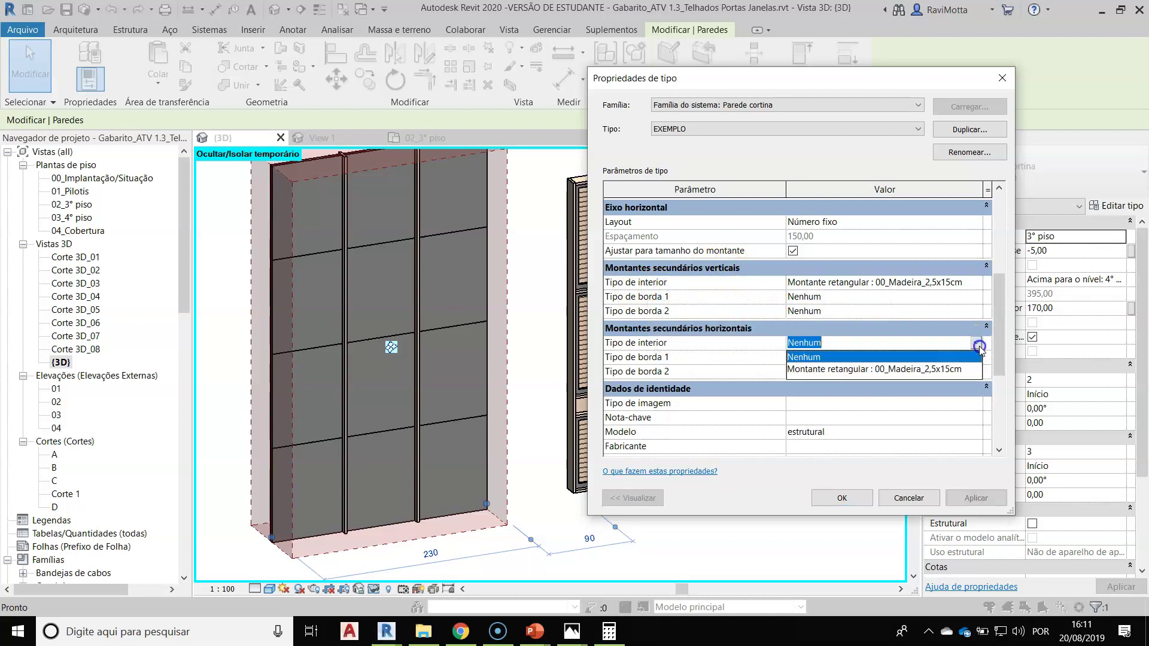
left_click(892, 369)
left_click(981, 499)
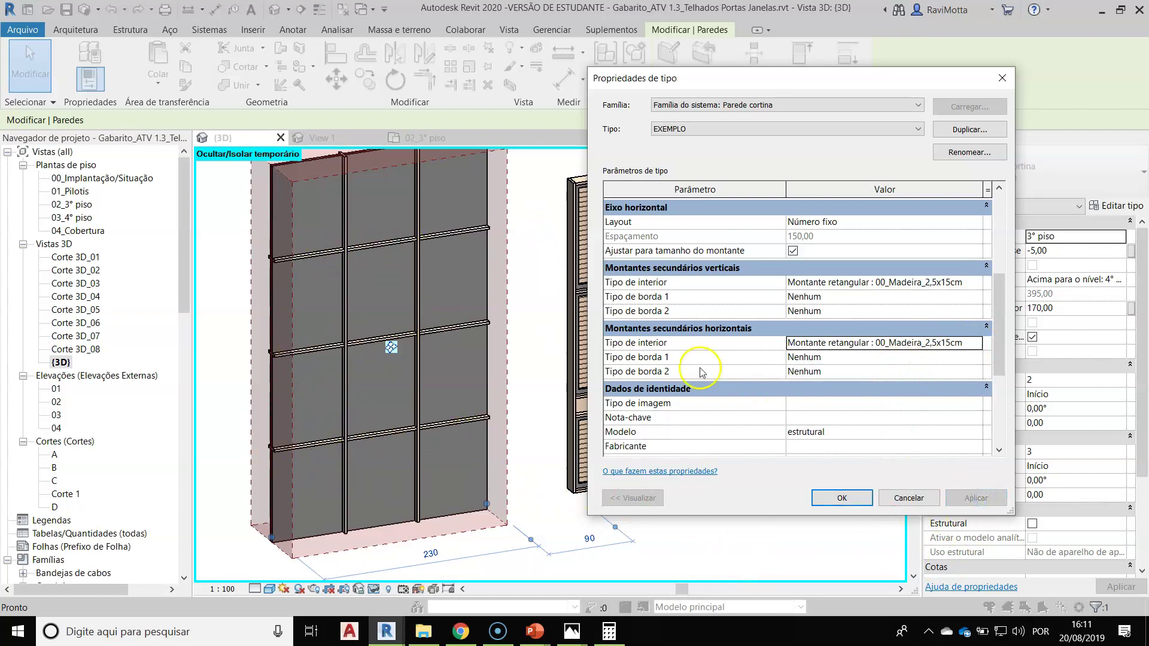
Step: Set Tipo de borda 1 and Tipo de borda 2 of the horizontal mullions to Montante retangular : 00_Madeira_2,5x15cm, applying each
left_click(978, 357)
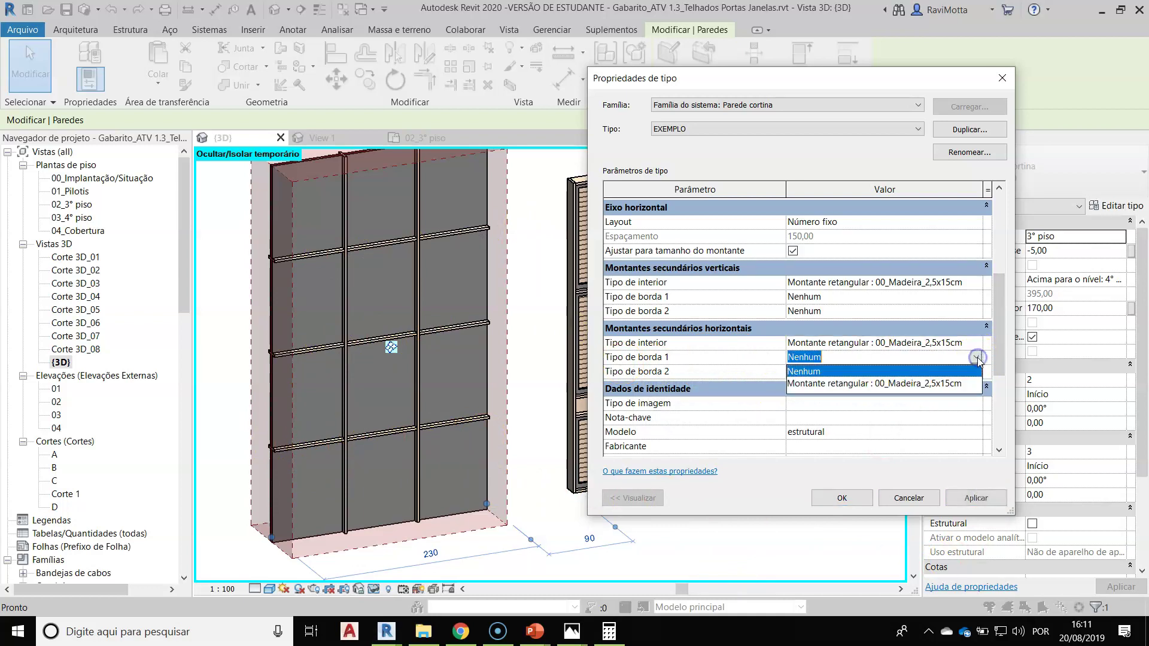
left_click(899, 386)
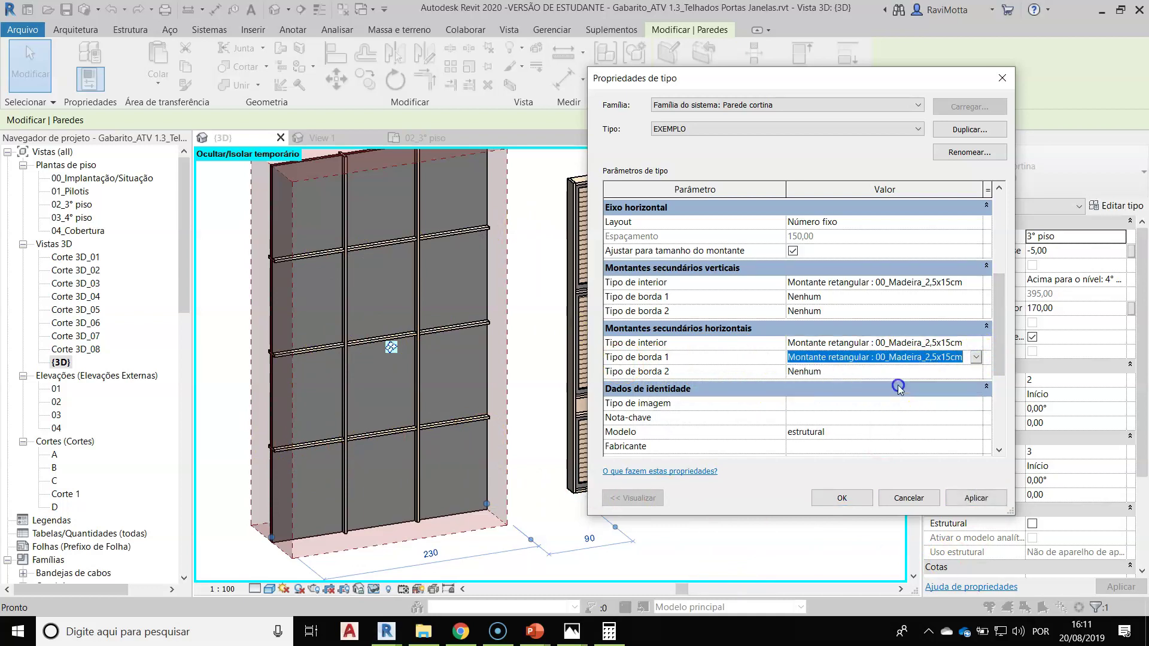
left_click(982, 500)
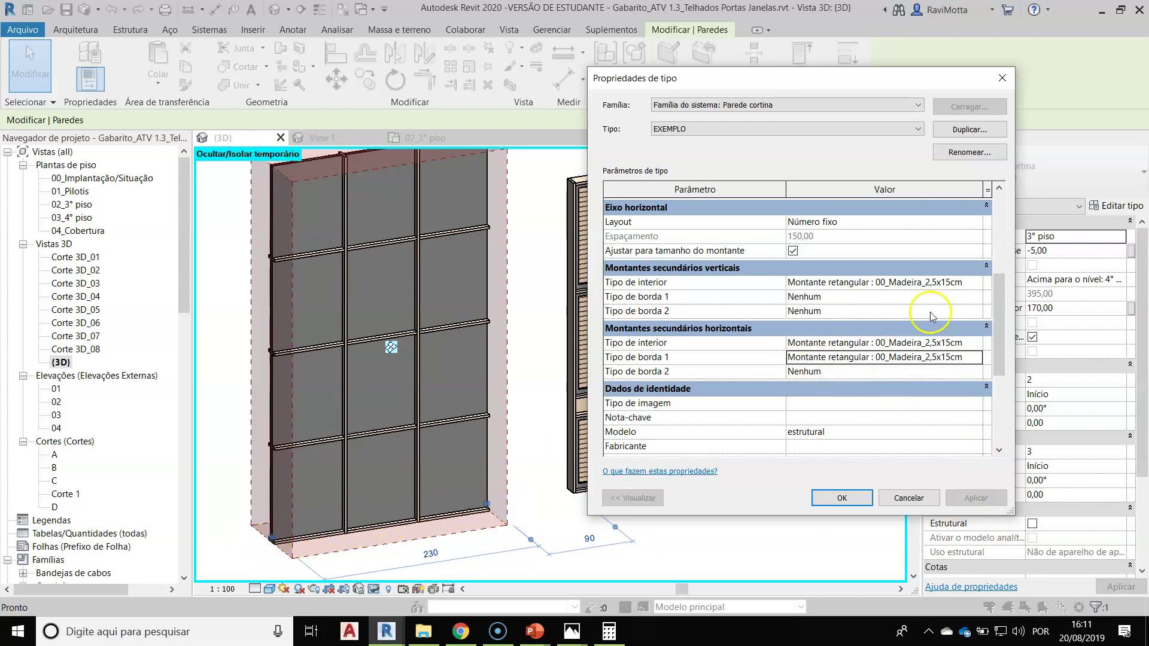
left_click(878, 371)
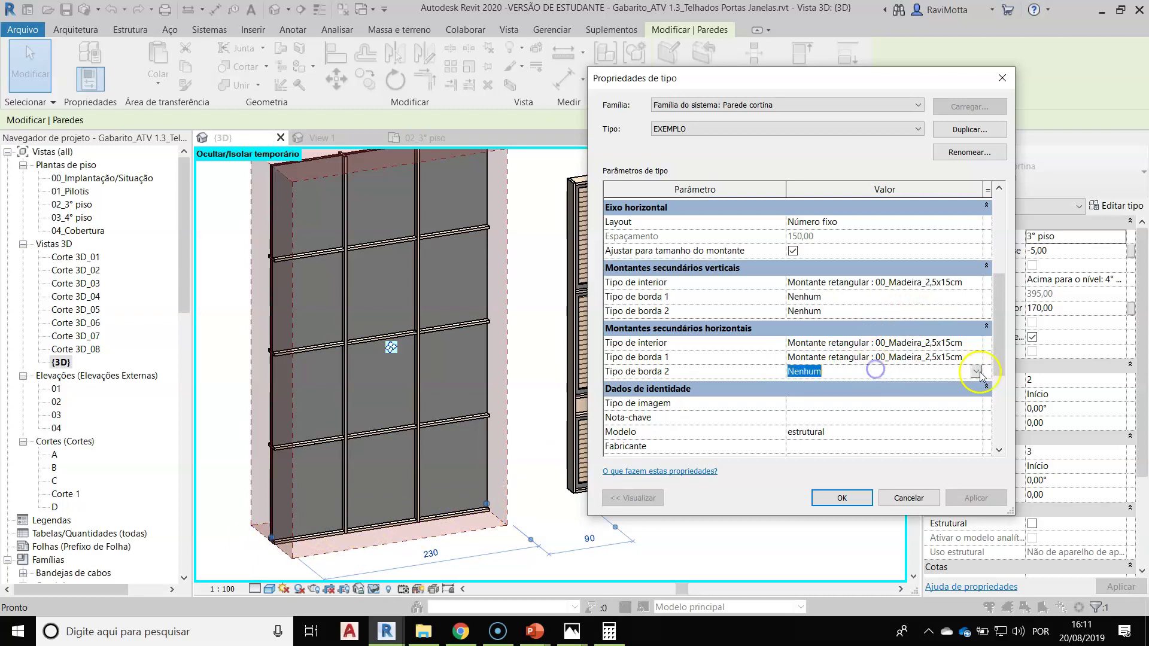
left_click(975, 371)
left_click(908, 402)
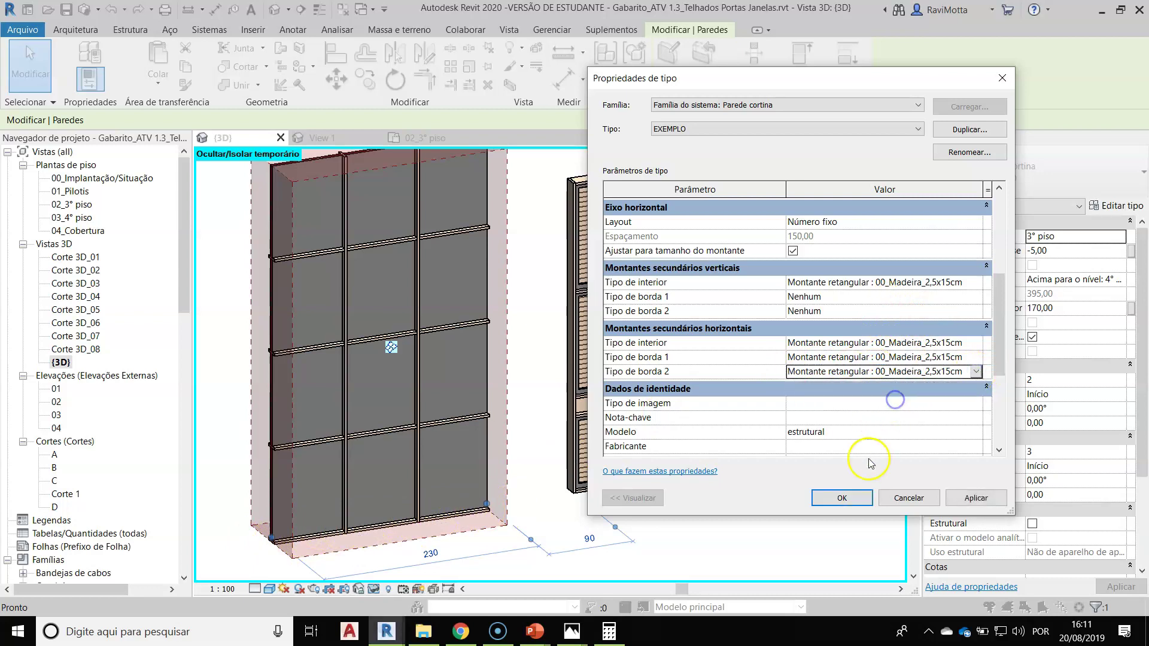
left_click(970, 503)
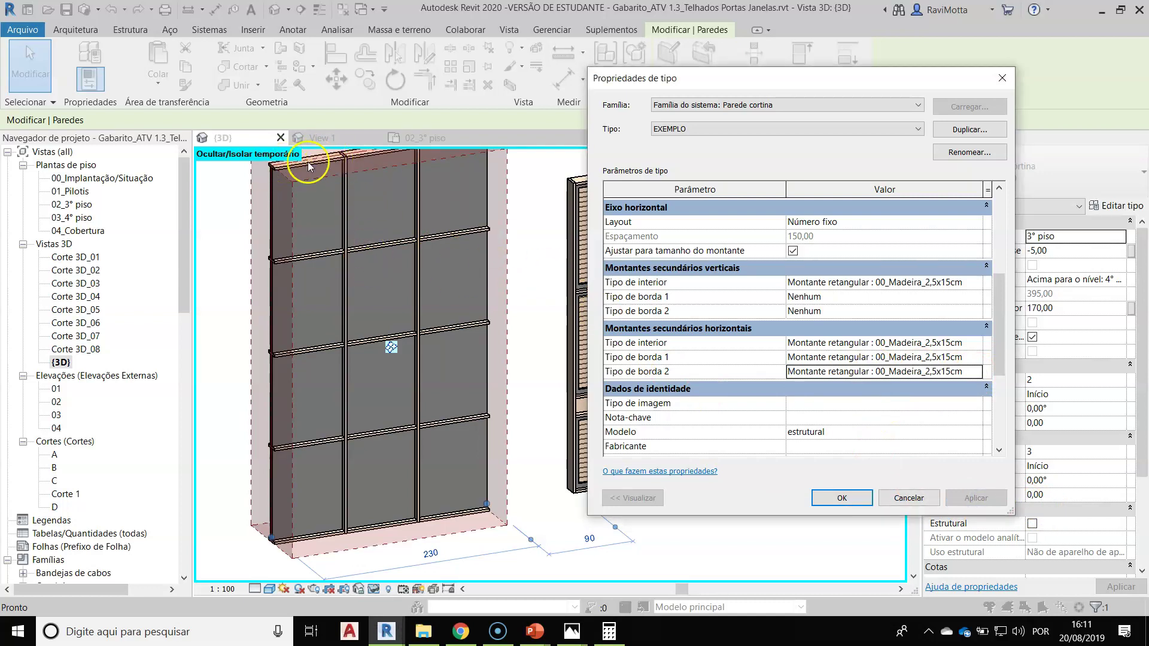
Step: Set both border types of the vertical mullions to Montante retangular : 00_Madeira_2,5x15cm and accept the type properties
left_click(850, 298)
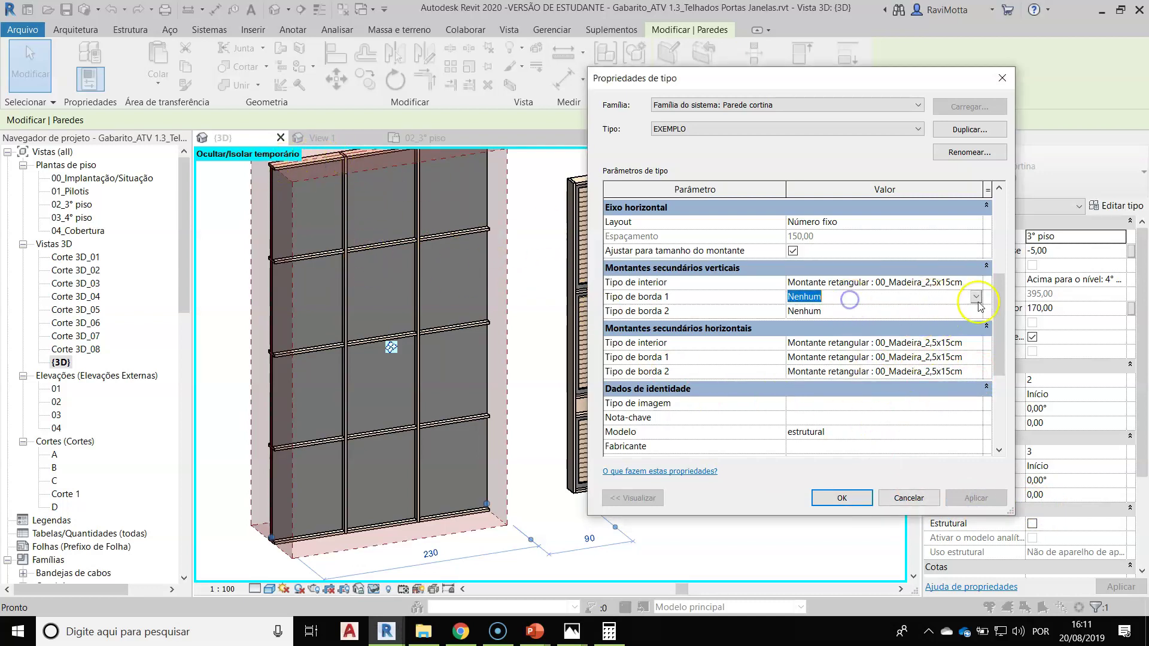
left_click(976, 297)
left_click(976, 498)
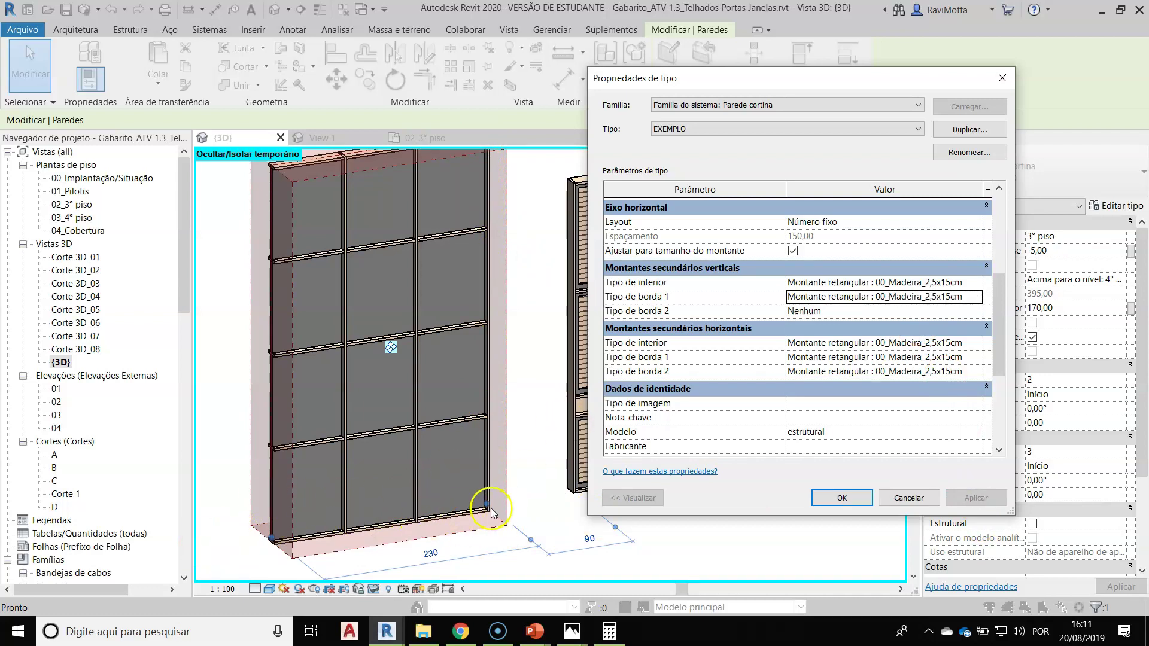
left_click(975, 315)
left_click(951, 333)
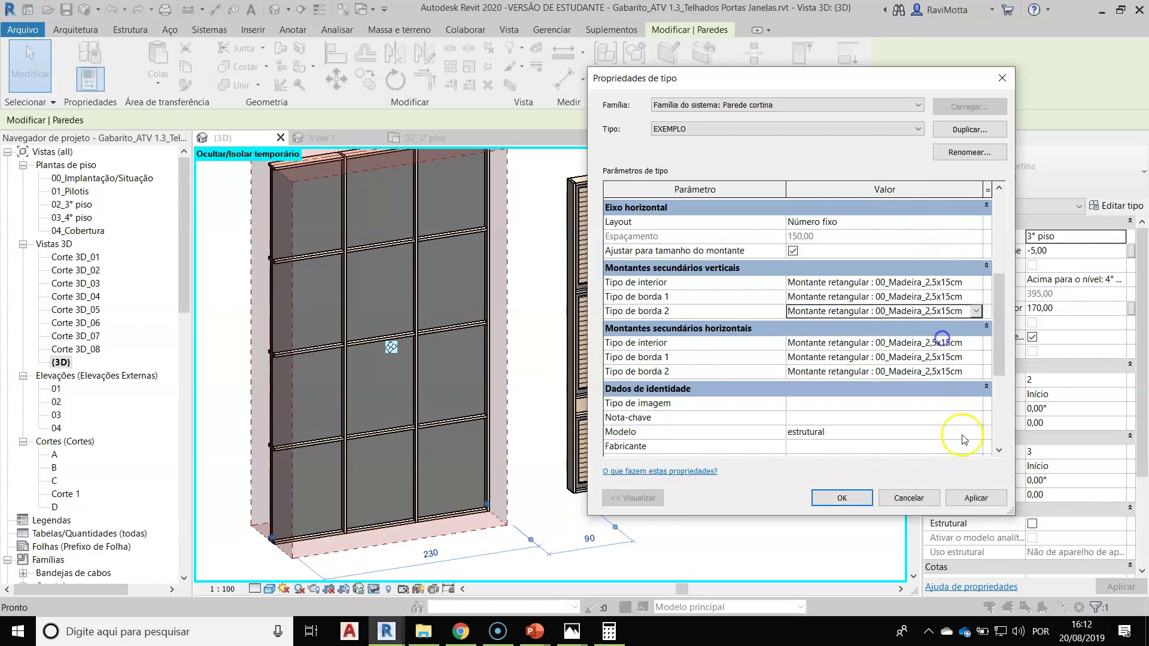
left_click(981, 499)
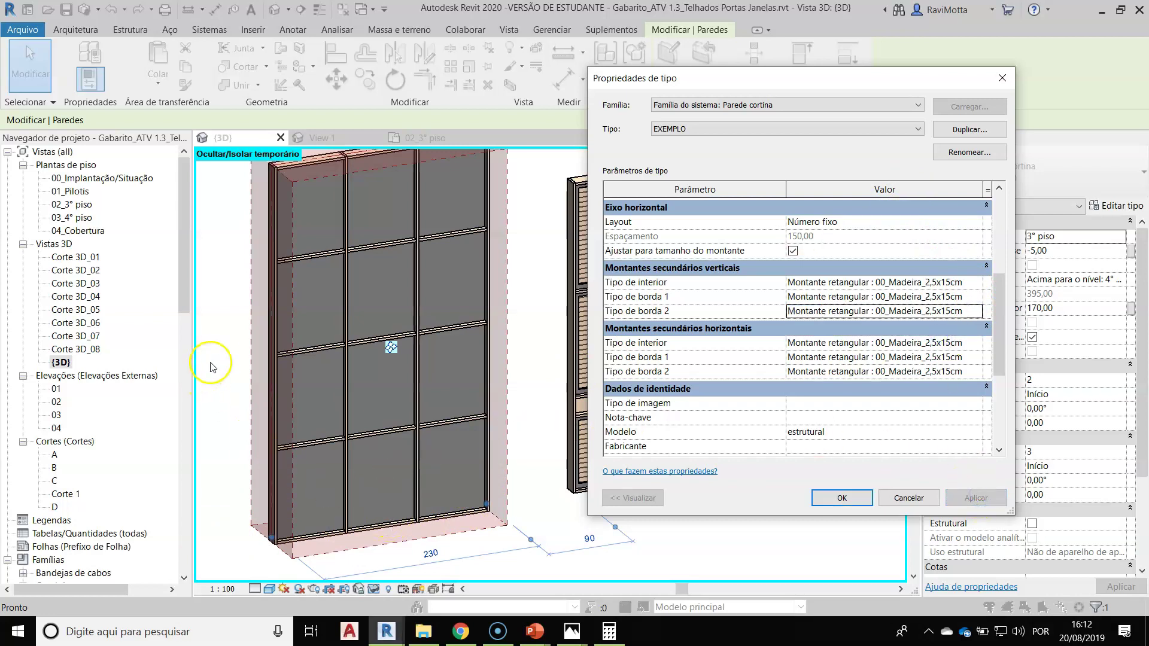
left_click(843, 499)
Step: Select the glass panel in the upper-right cell of the EXEMPLO curtain wall and inspect it up close
middle_click_drag(551, 436, 544, 363, "shift")
key("Escape")
scroll(605, 287, "up", 2)
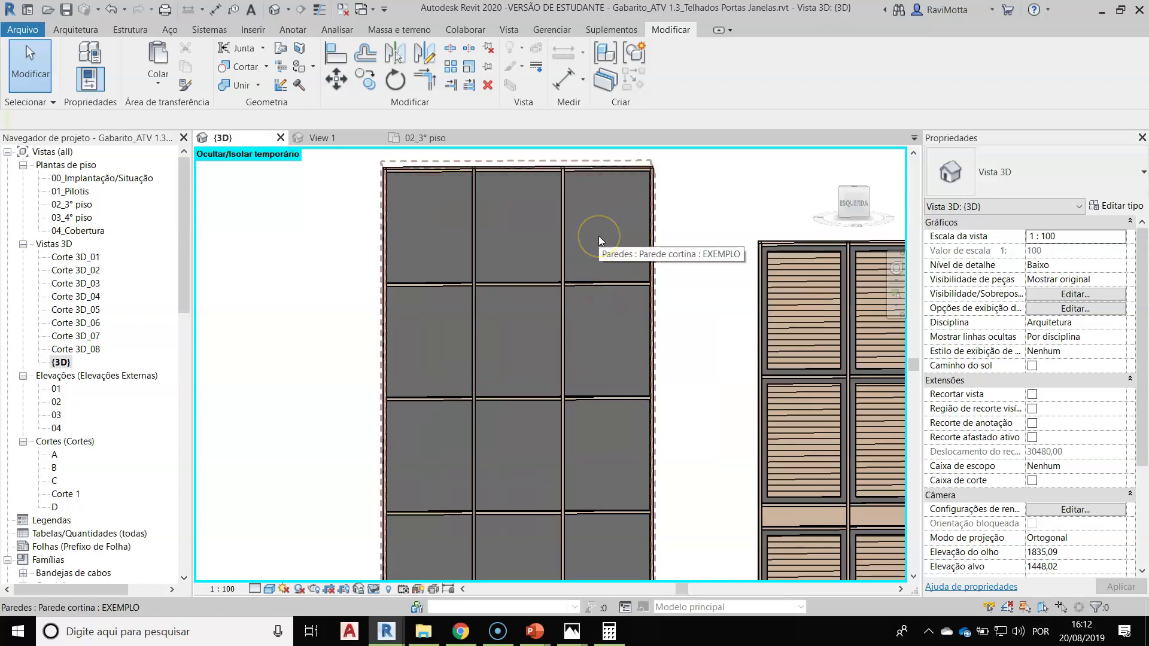
key("Tab")
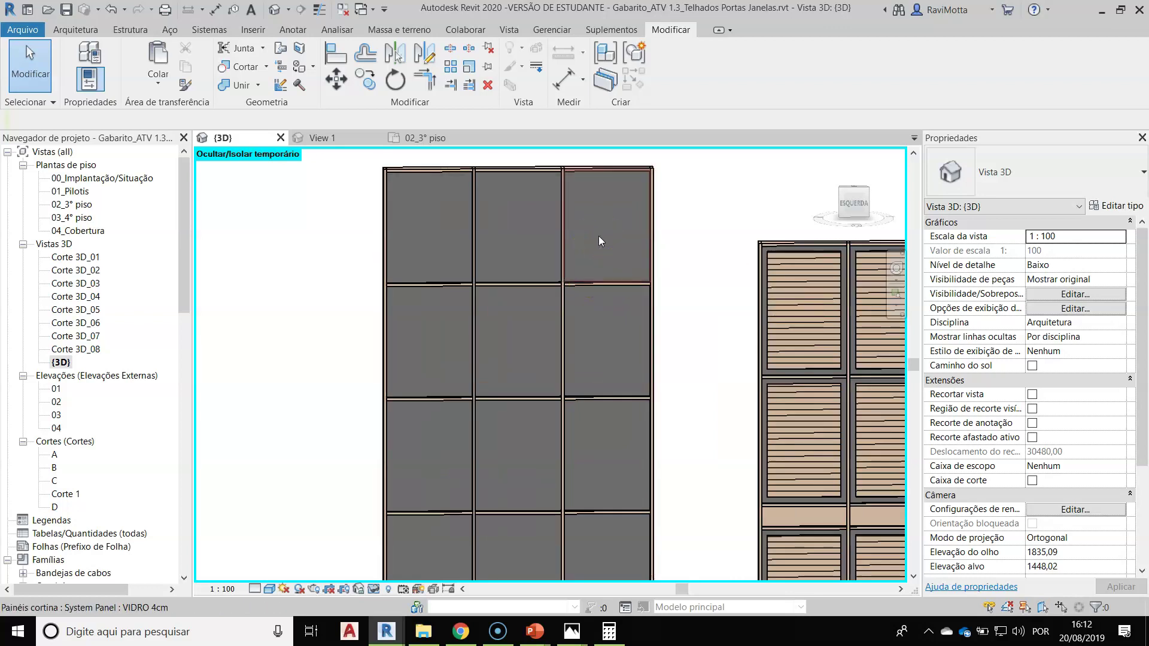
left_click(598, 236)
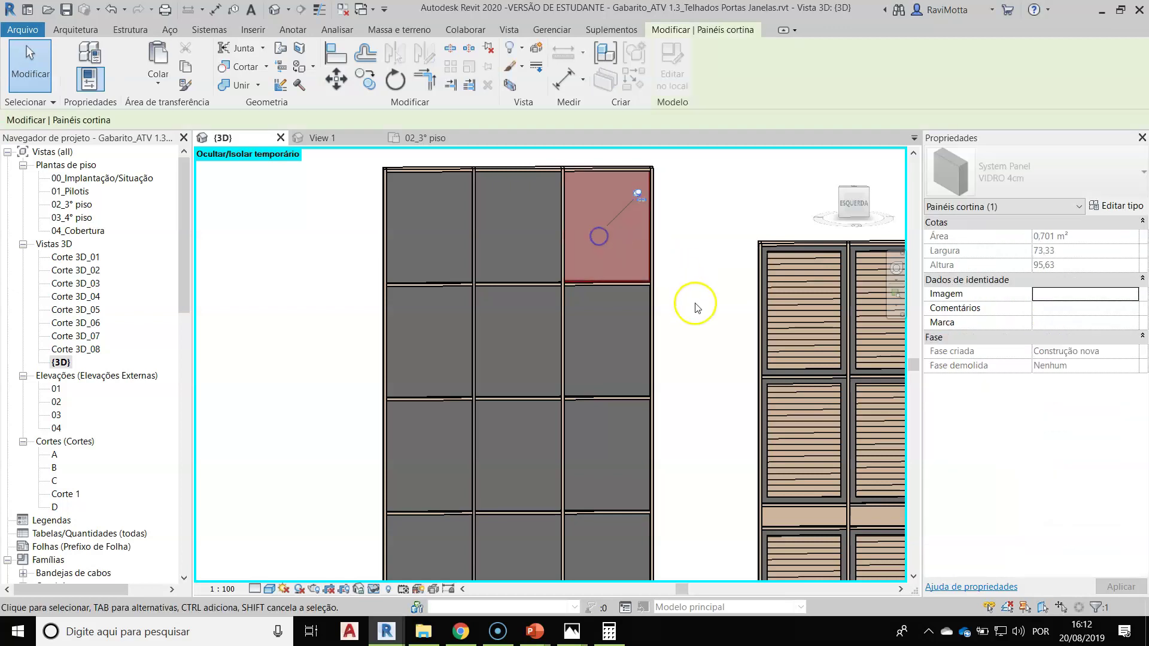
scroll(679, 344, "up", 3)
scroll(616, 282, "up", 2)
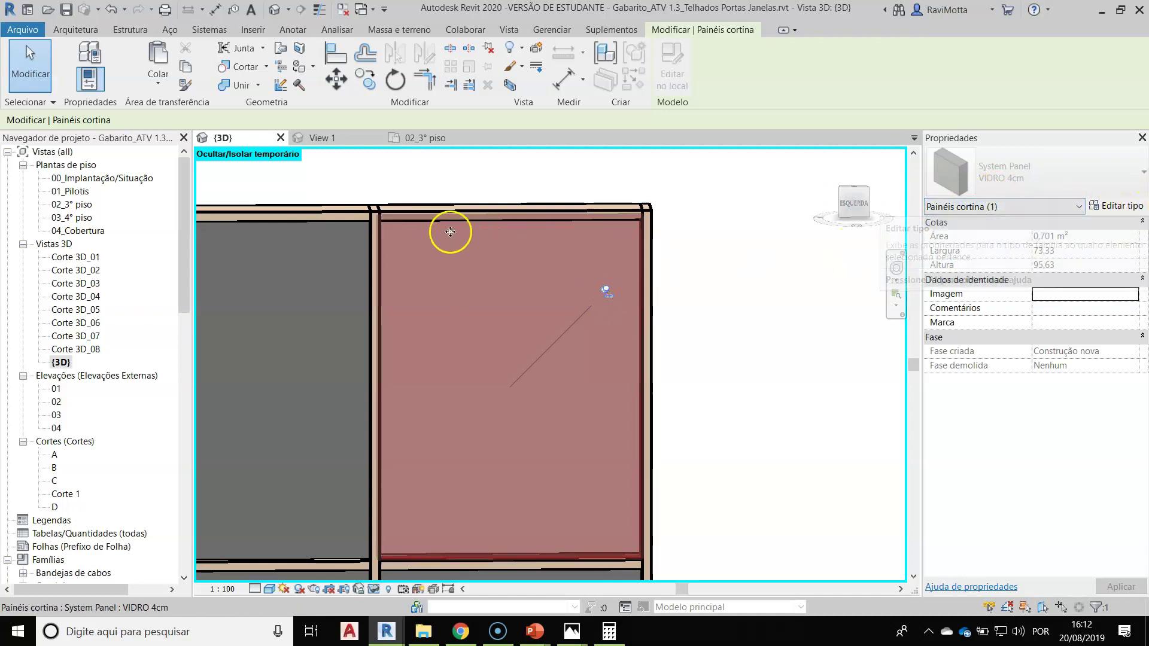
Step: Clear the panel selection and select the vertical mullion bordering that top corner cell
key("Escape")
key("Tab")
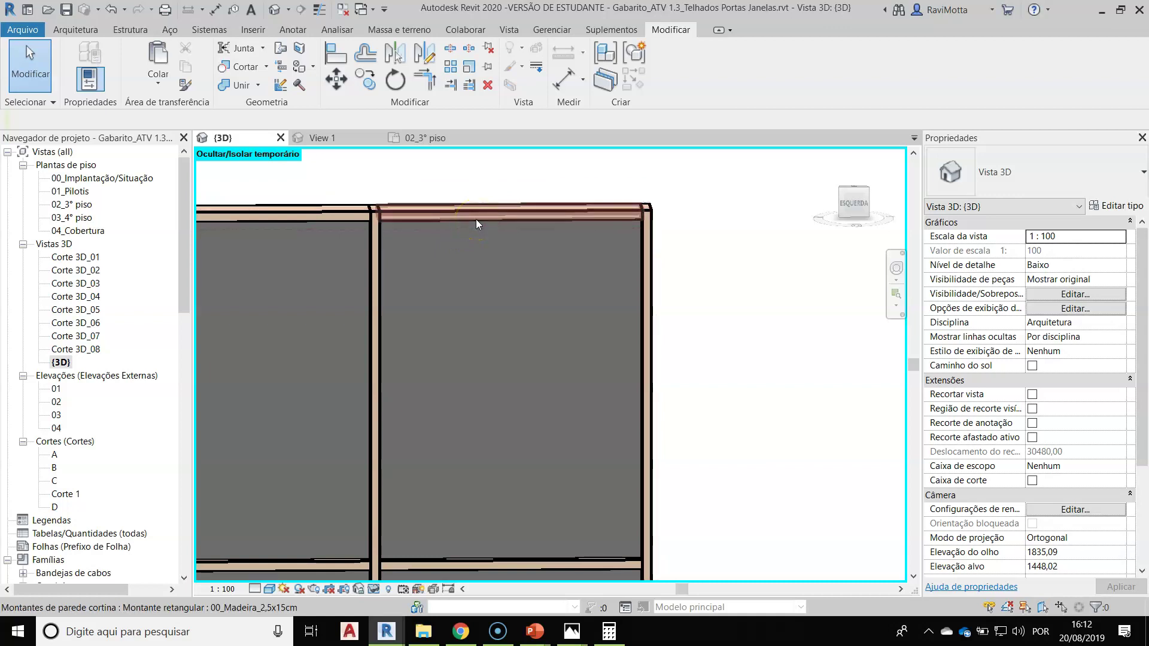
left_click(377, 270)
scroll(476, 456, "down", 2)
middle_click_drag(481, 454, 555, 384)
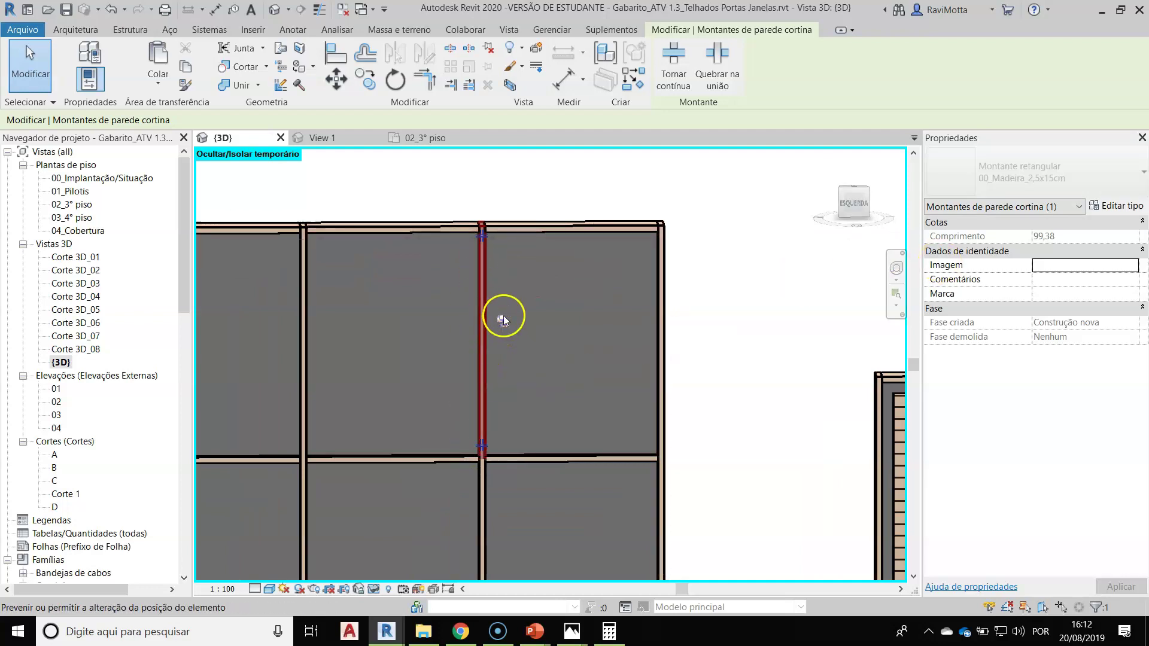
scroll(594, 420, "down", 2)
middle_click_drag(595, 420, 671, 401)
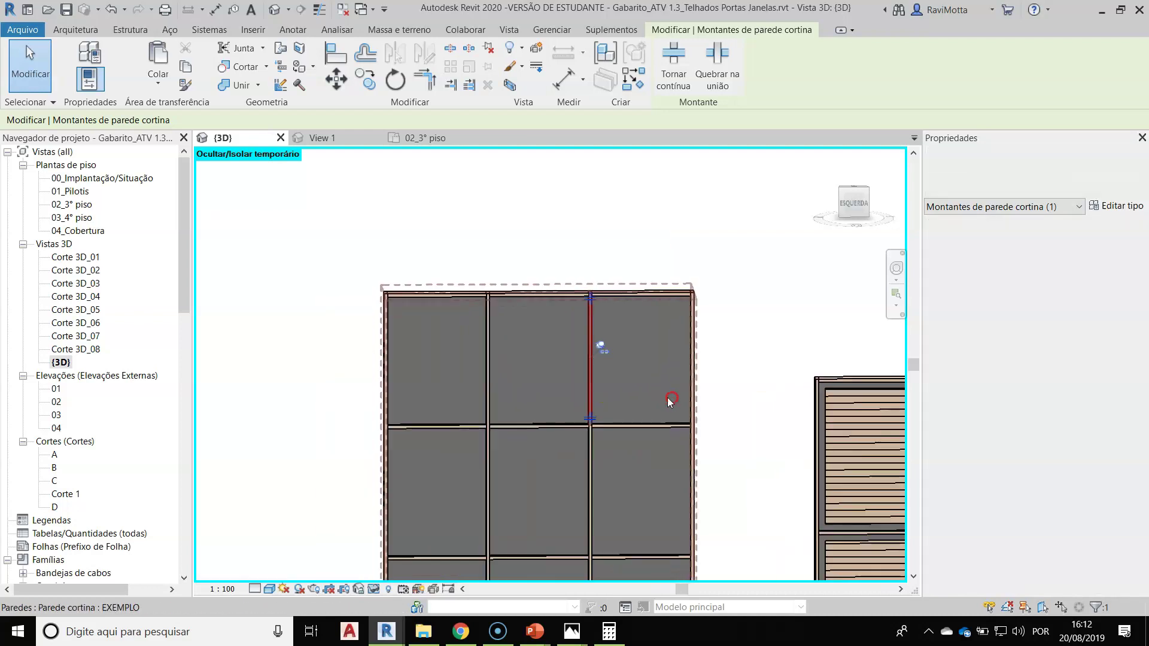
Step: Select the uppermost interior horizontal grid line of the EXEMPLO wall to inspect its spacing, and deselect it
left_click(467, 428)
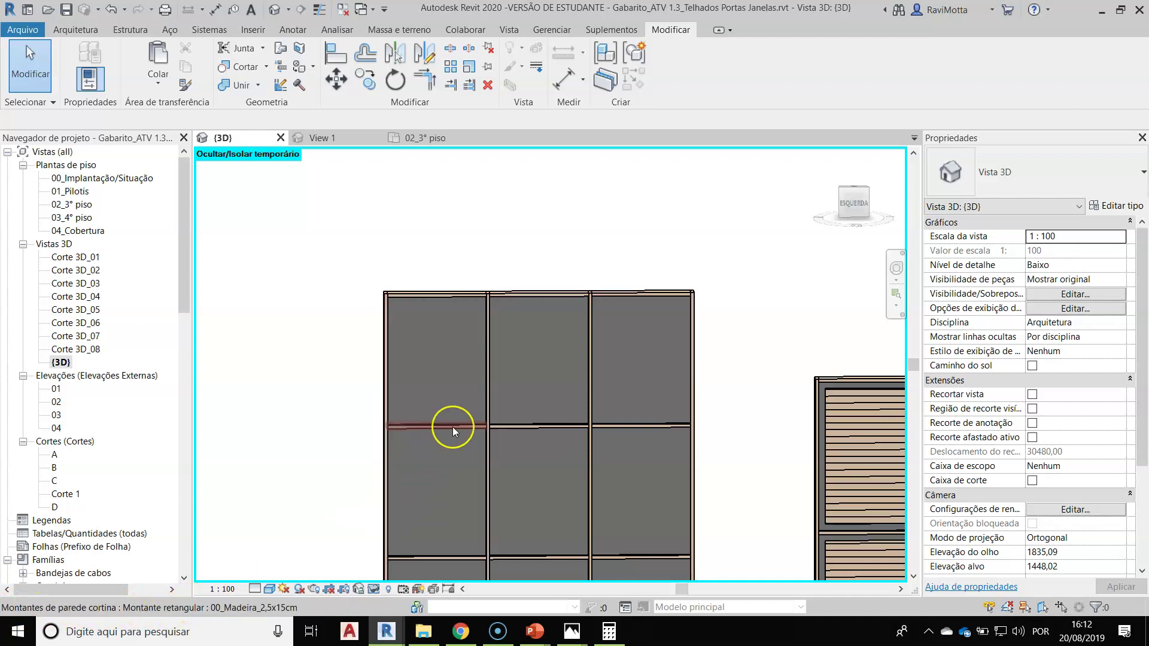
key("Tab")
key("Tab")
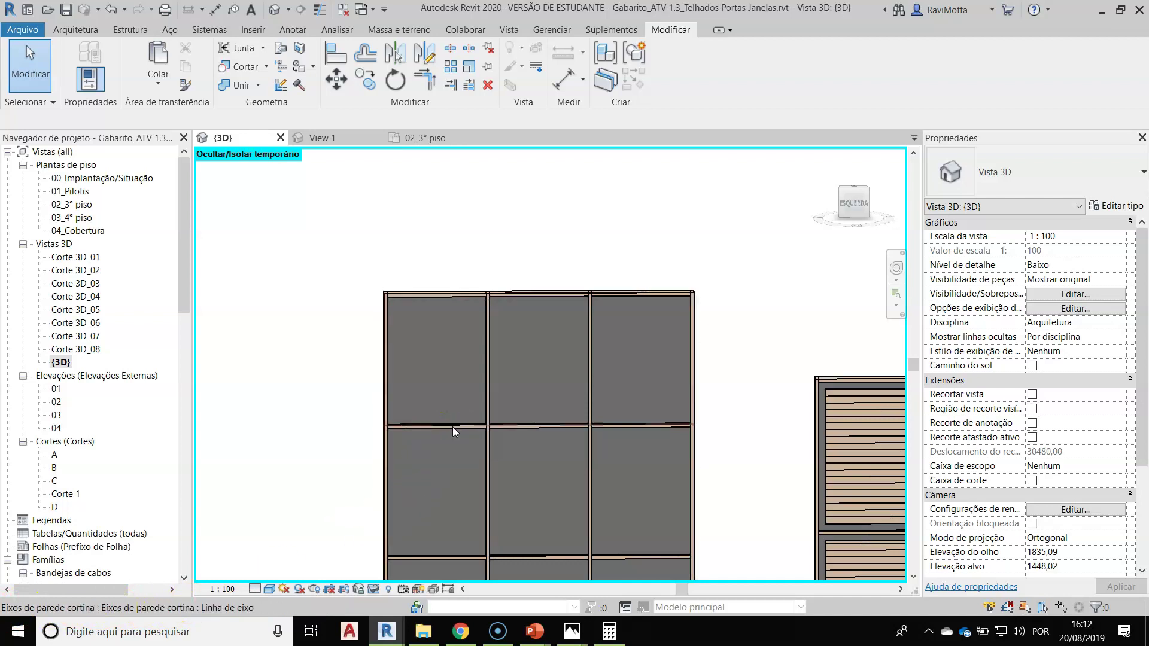
left_click(452, 426)
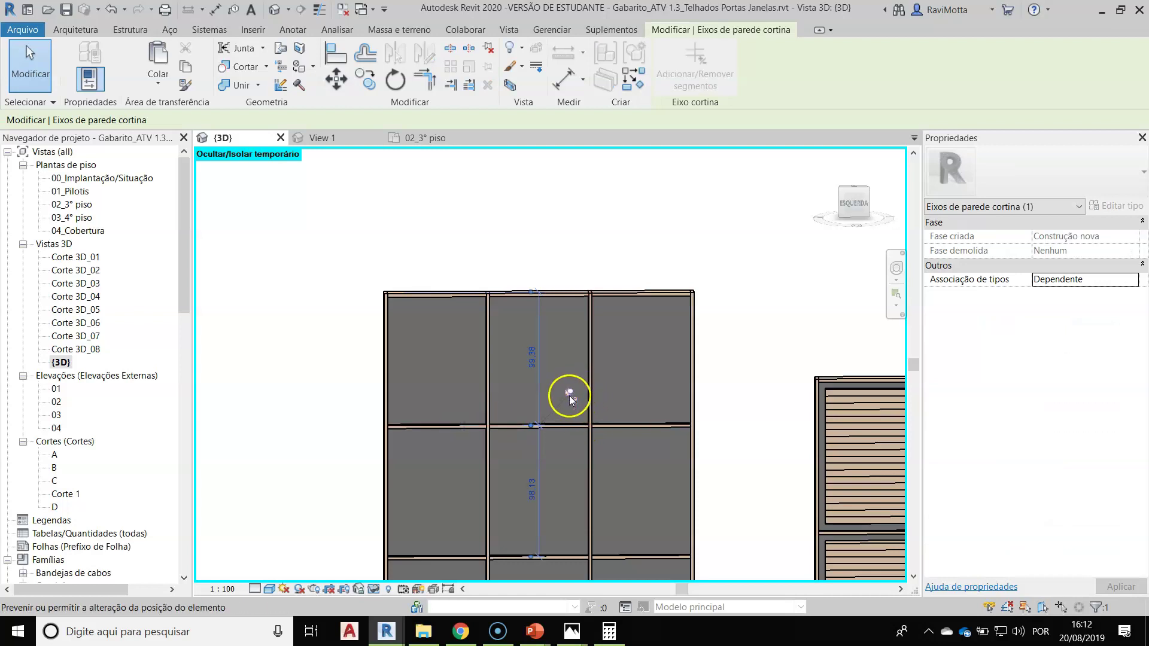
left_click(284, 355)
scroll(382, 422, "down", 3)
middle_click_drag(383, 422, 377, 288)
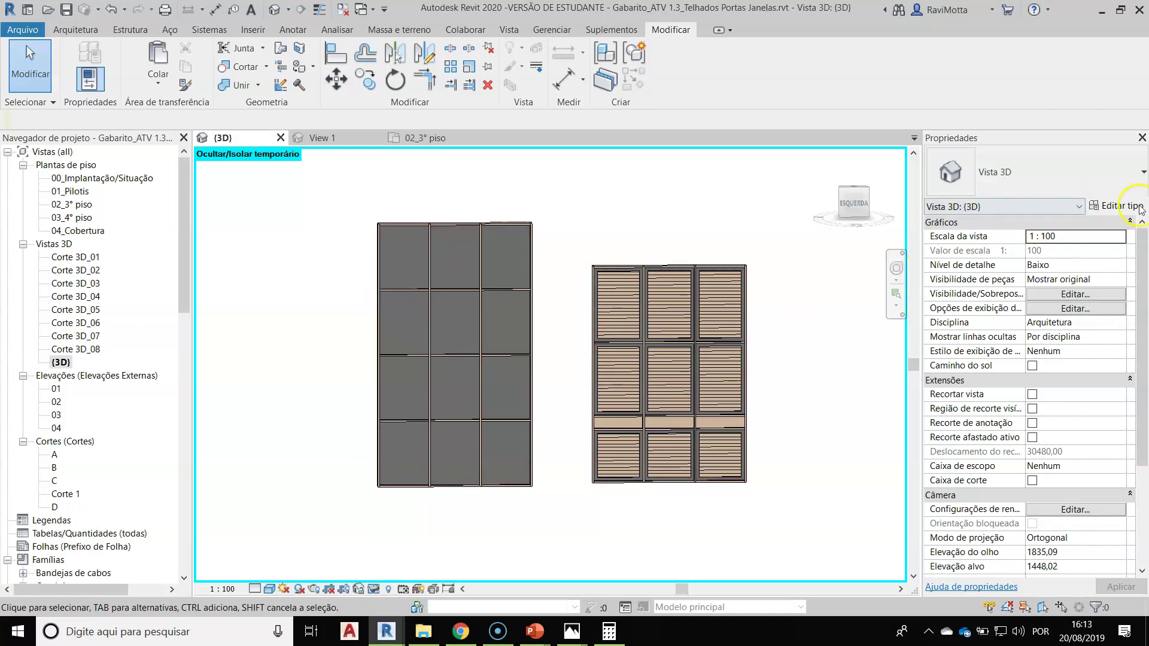
Step: Review the grid layout in the type properties of the EXEMPLO curtain wall and close them without changes
left_click(1117, 205)
left_click(811, 496)
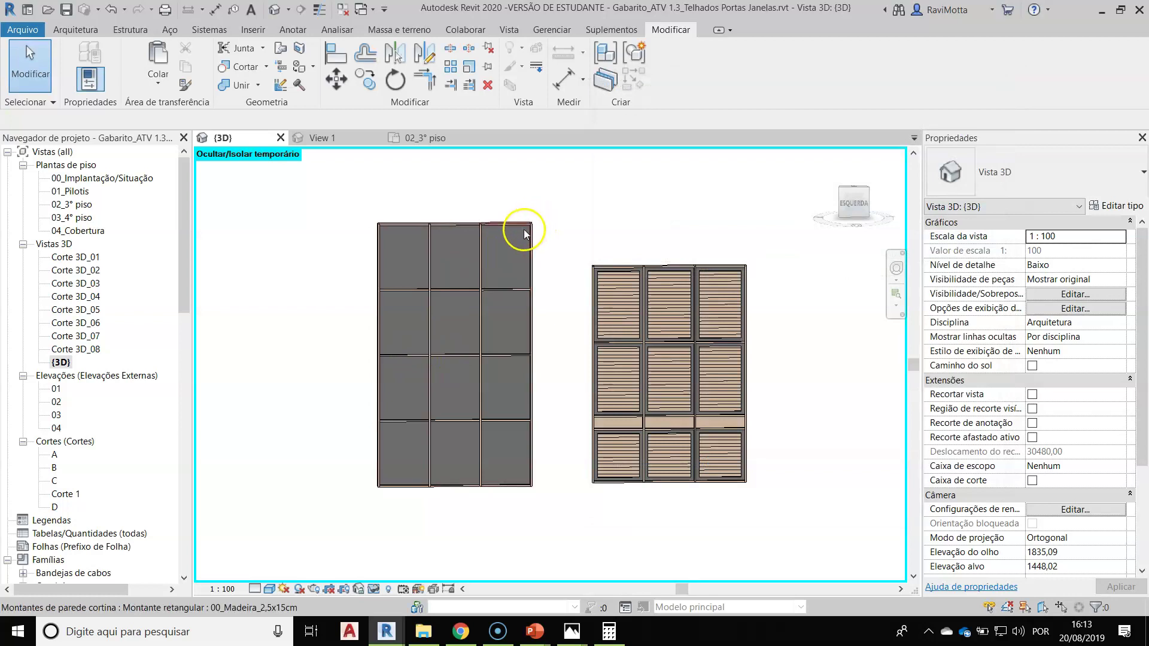
left_click(525, 226)
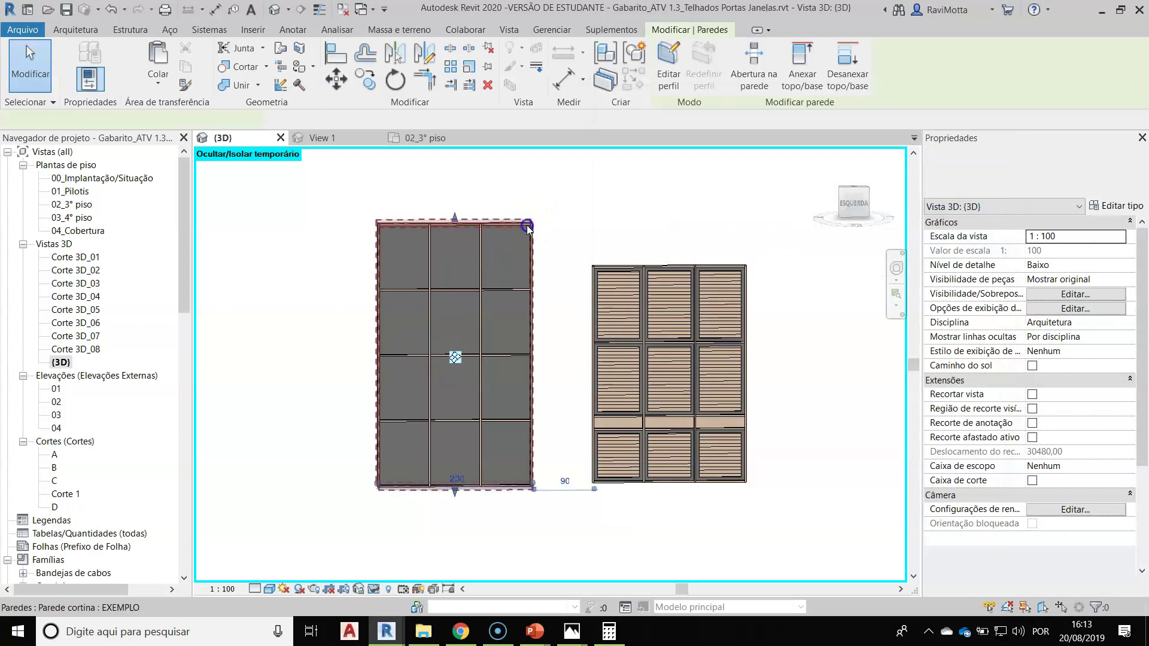
left_click(1117, 205)
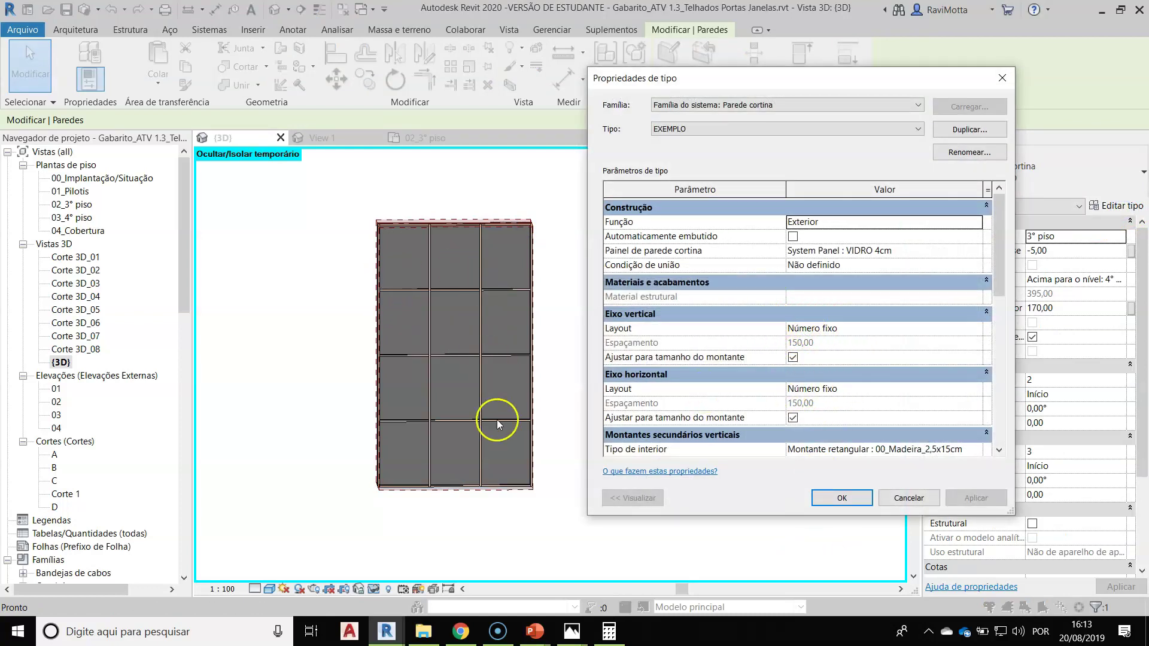
left_click(315, 471)
key("Escape")
key("Escape")
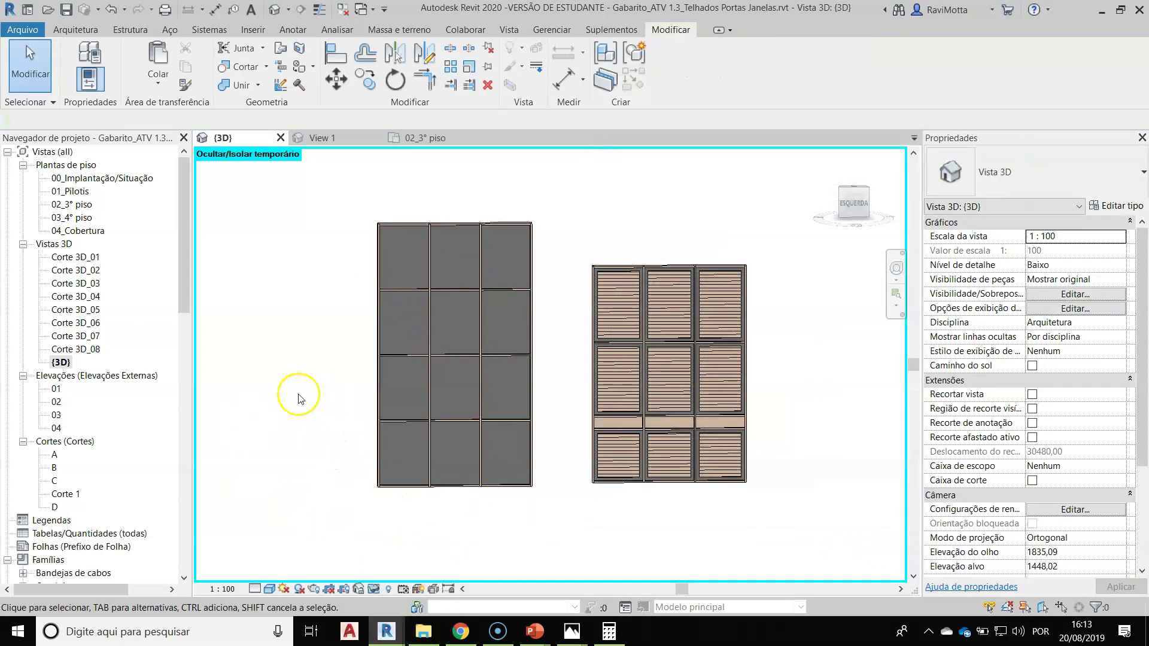
Step: Select the lowest interior horizontal grid line of the EXEMPLO wall, filtering Montantes de parede cortina out of the selection
left_click_drag(310, 399, 387, 417)
left_click_drag(561, 444, 575, 449)
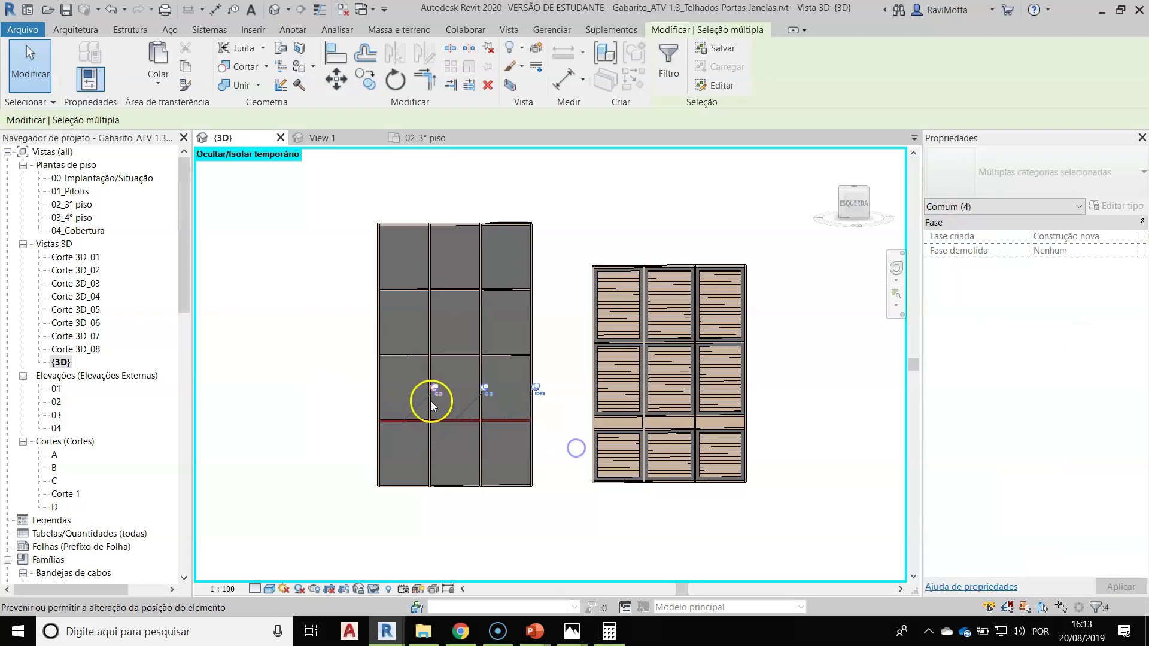
left_click(669, 62)
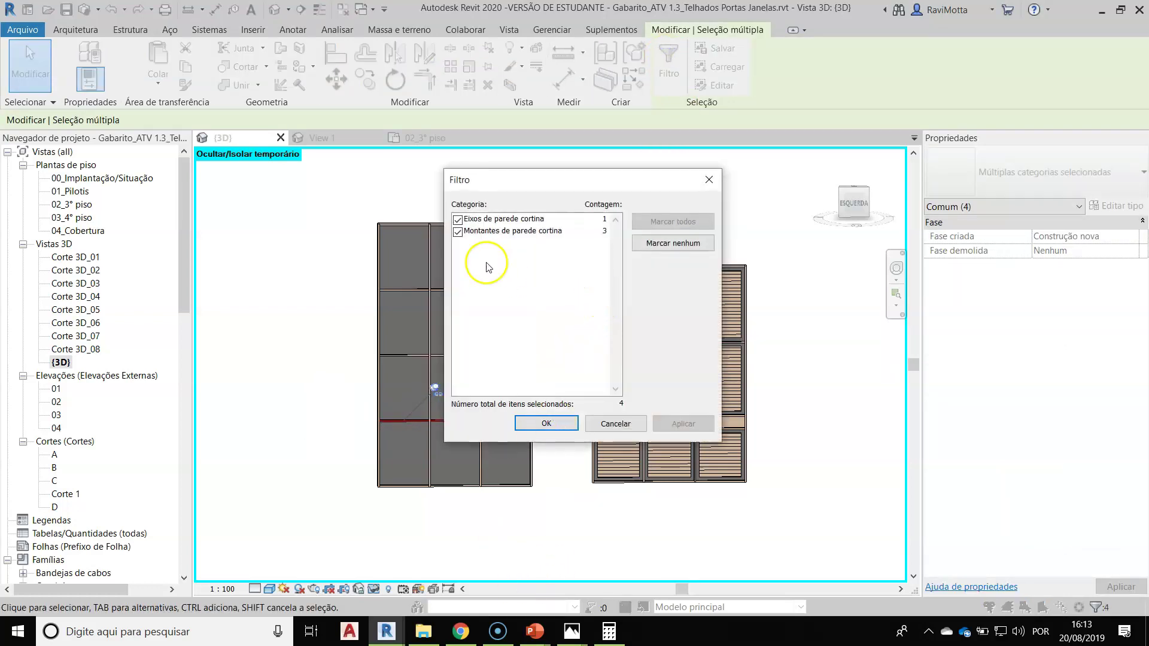
left_click(457, 232)
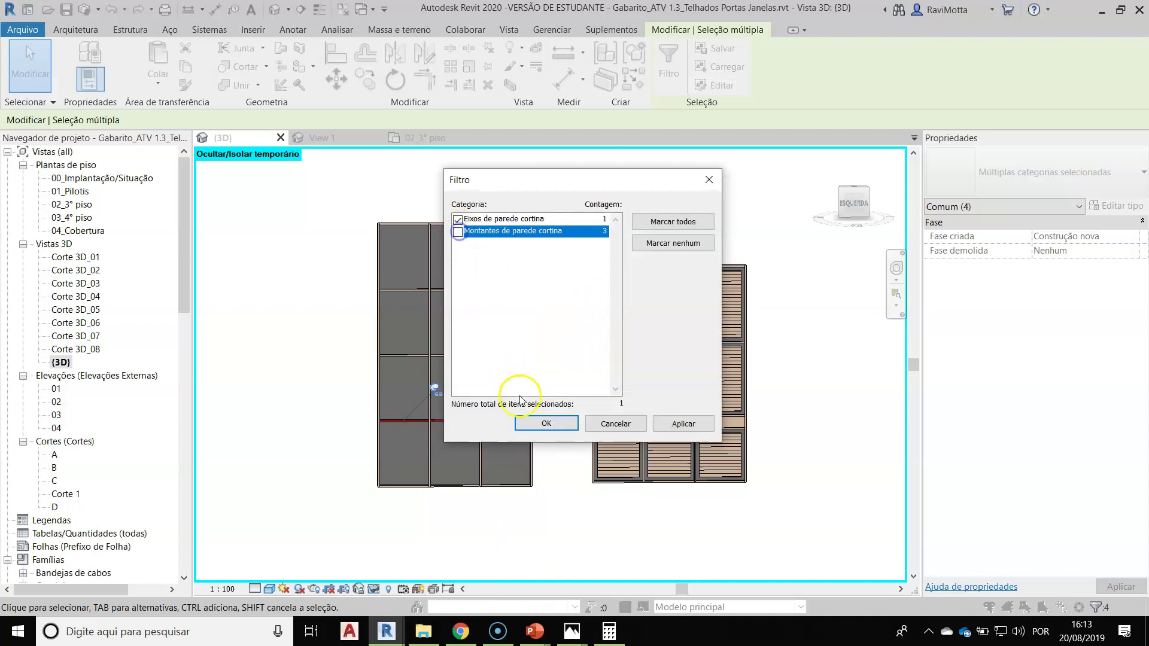
left_click(544, 423)
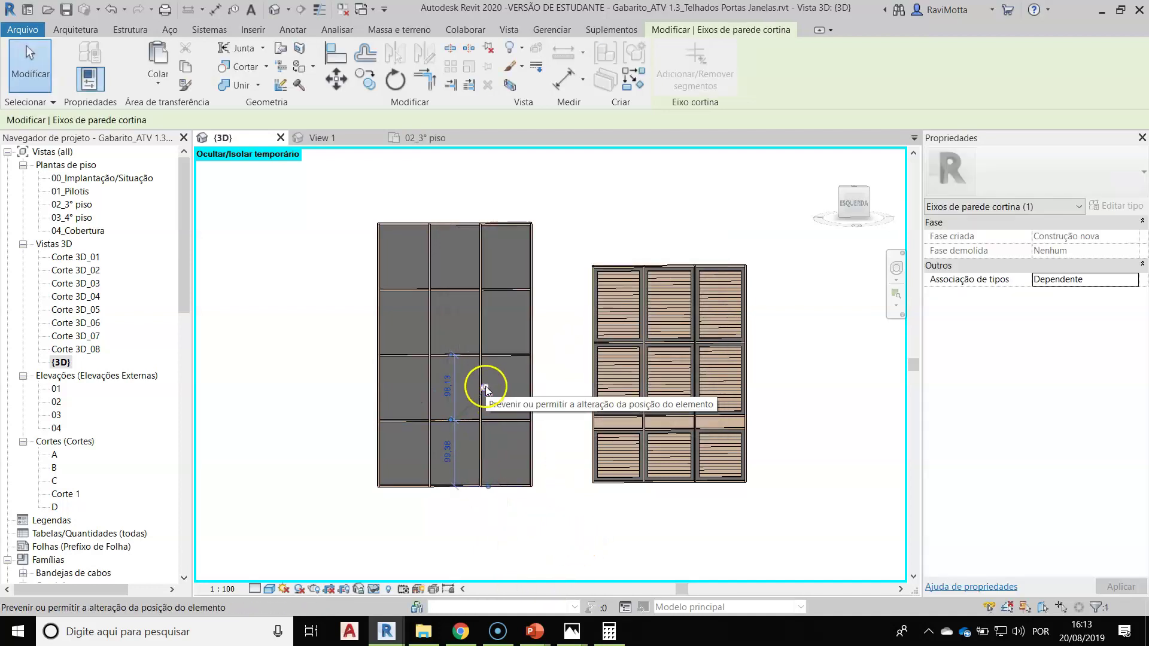
Step: Unpin the selected grid line and set its distance from the wall's bottom edge to 120
left_click(489, 51)
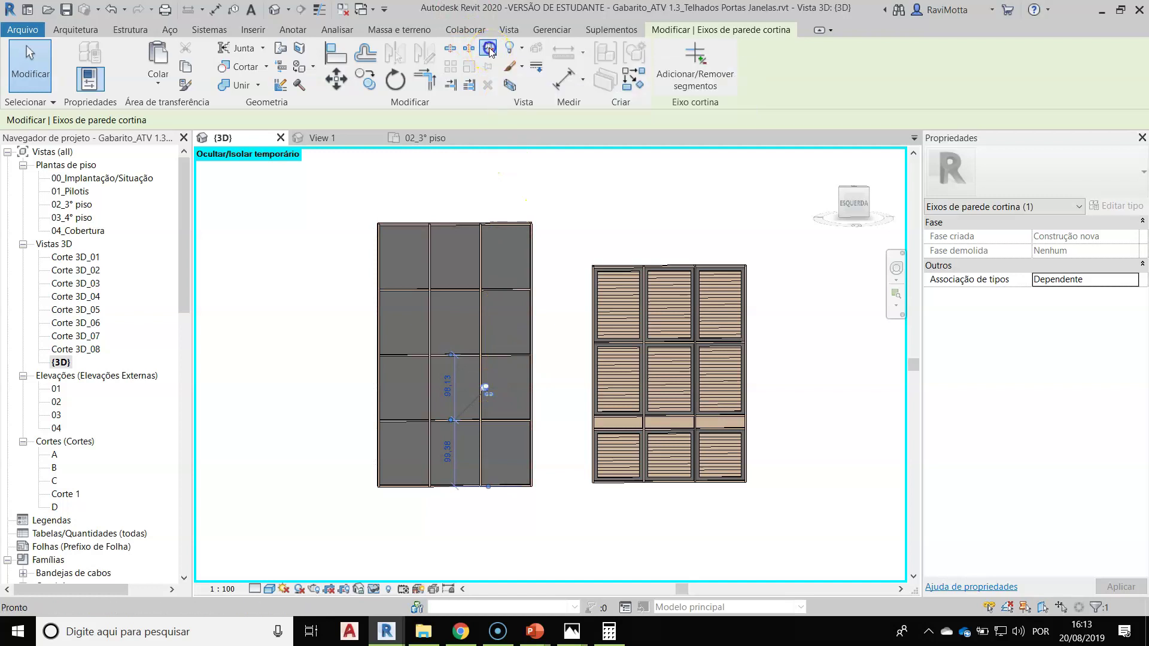
scroll(461, 492, "up", 3)
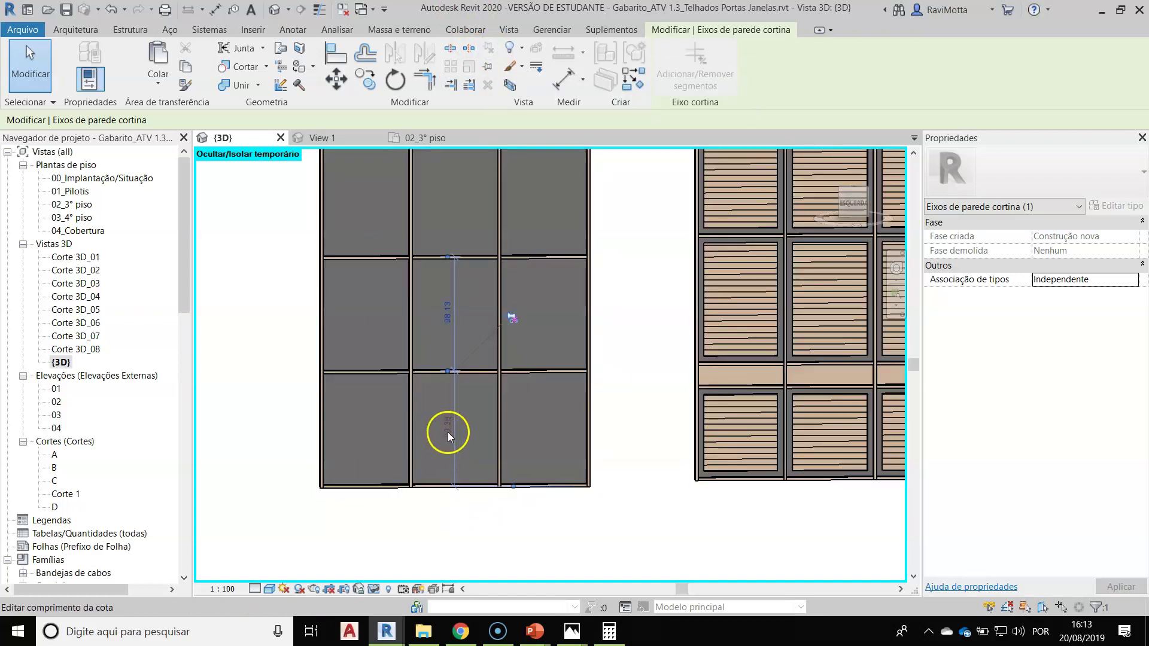
left_click(448, 432)
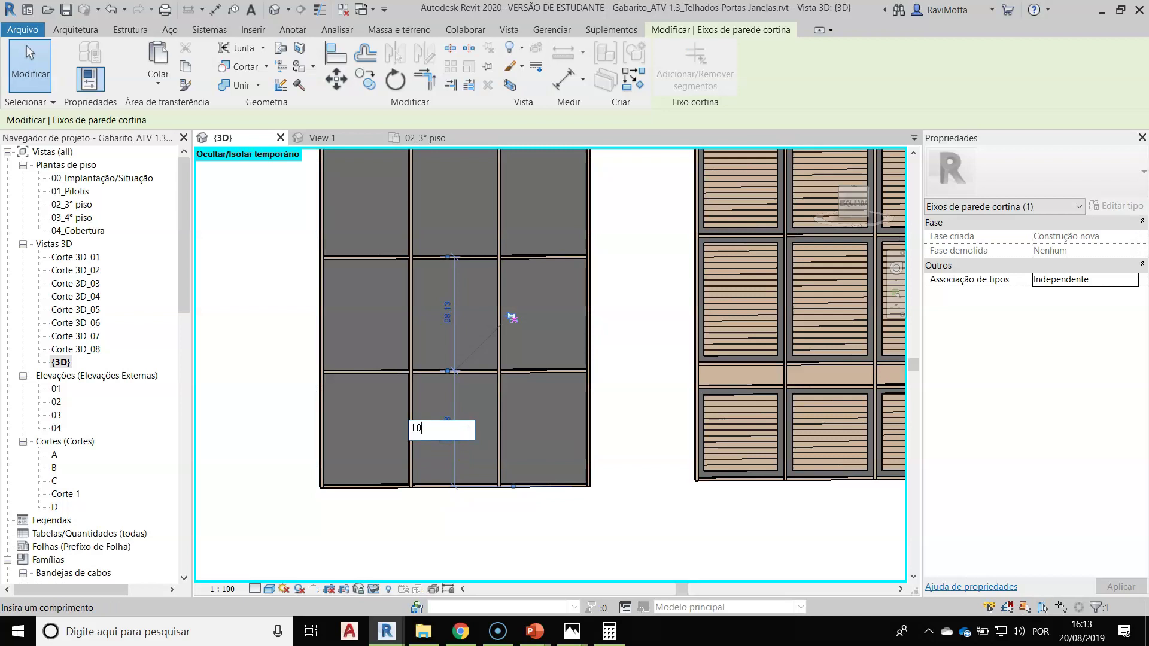
type("120")
key("Return")
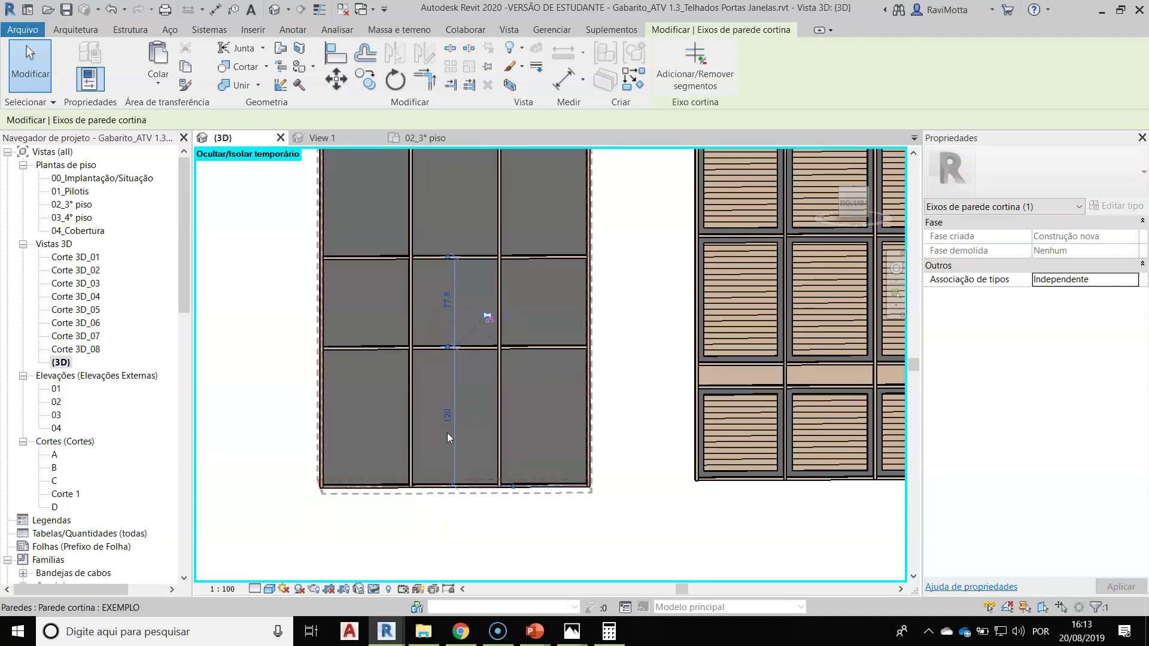
scroll(509, 398, "down", 2)
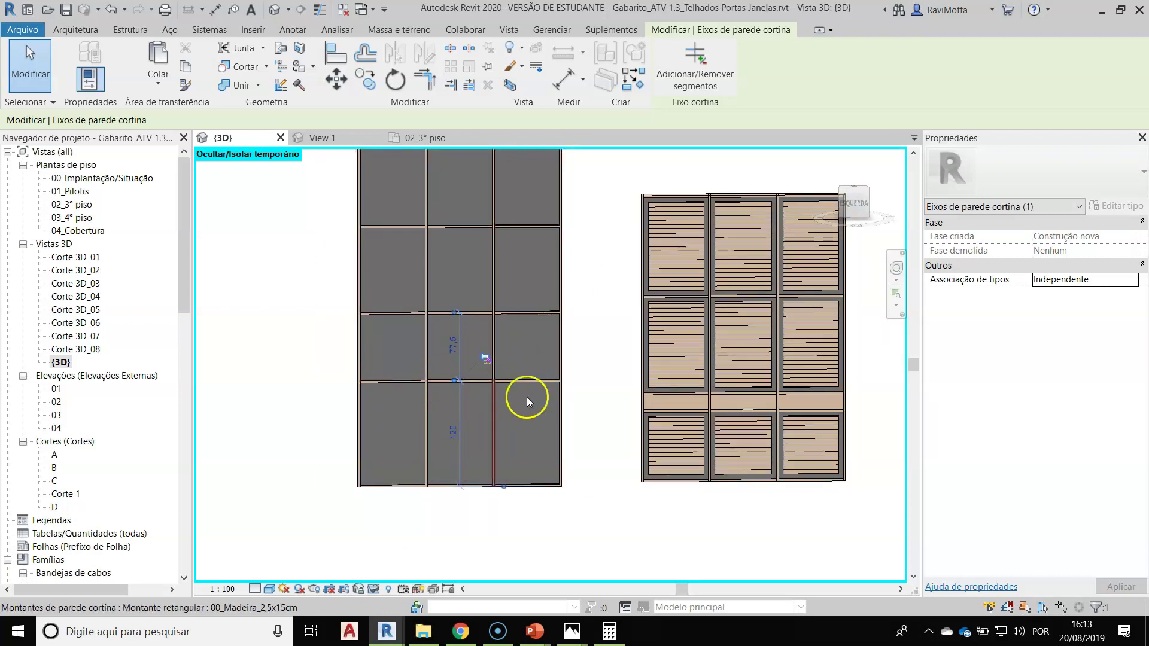
scroll(483, 390, "up", 3)
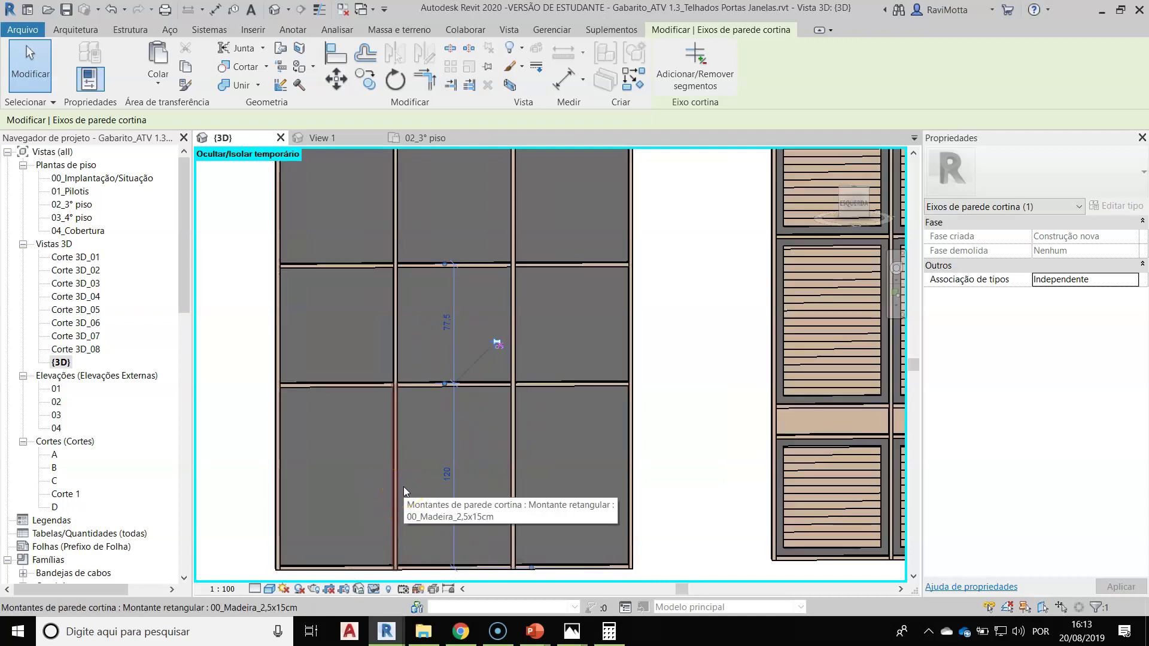
scroll(404, 486, "down", 3)
scroll(472, 451, "down", 1)
middle_click_drag(472, 451, 456, 507)
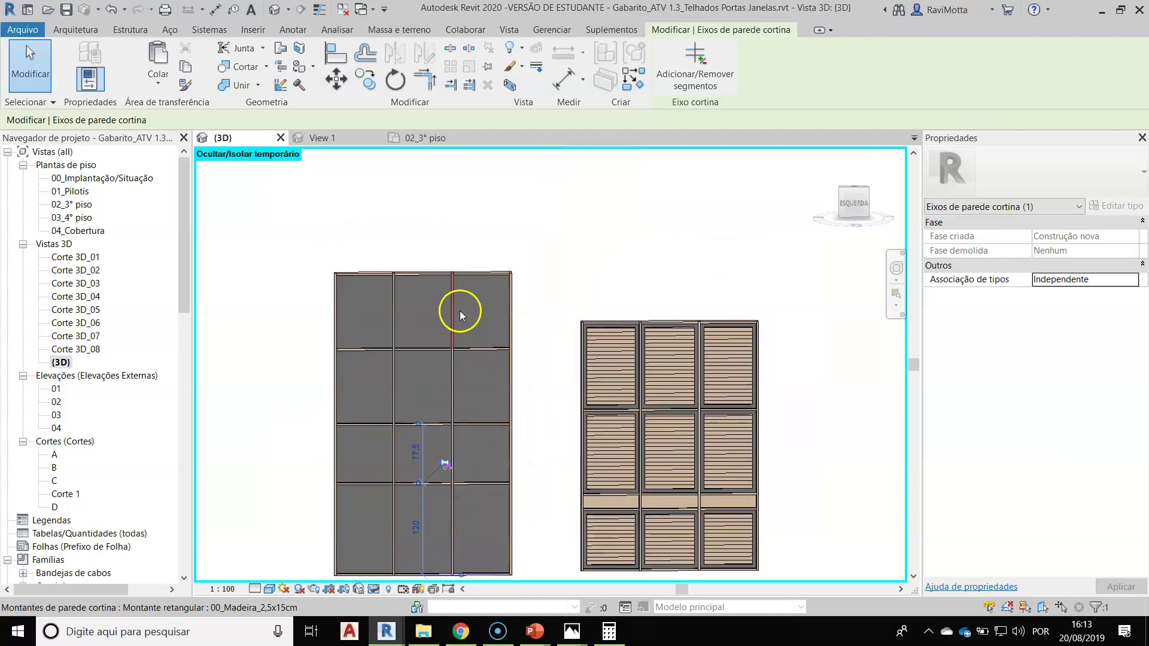
Step: Select the grid line and mullions along the right interior vertical division of the EXEMPLO wall, and clear the selection
left_click(436, 231)
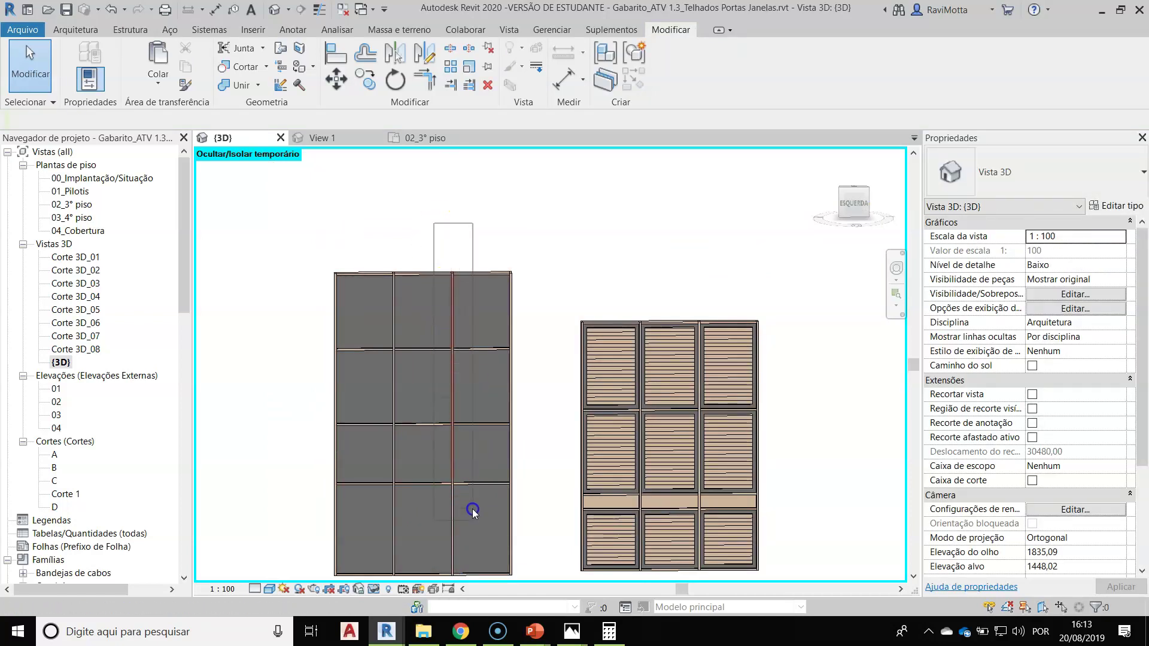
left_click(470, 581)
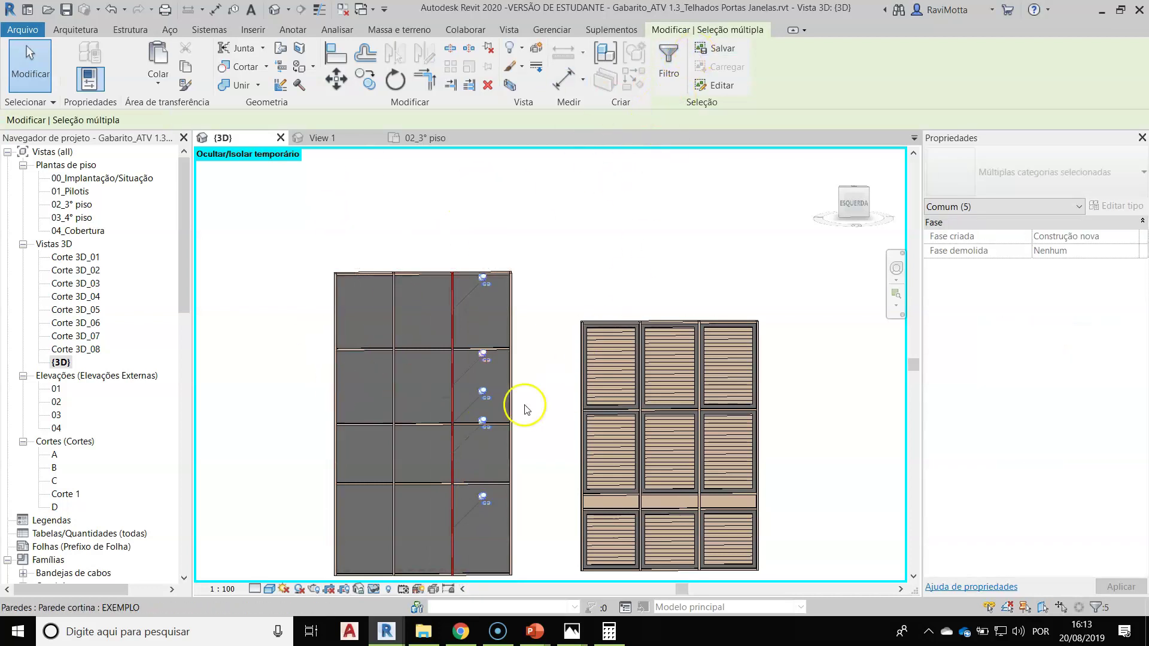
middle_click_drag(607, 499, 629, 432)
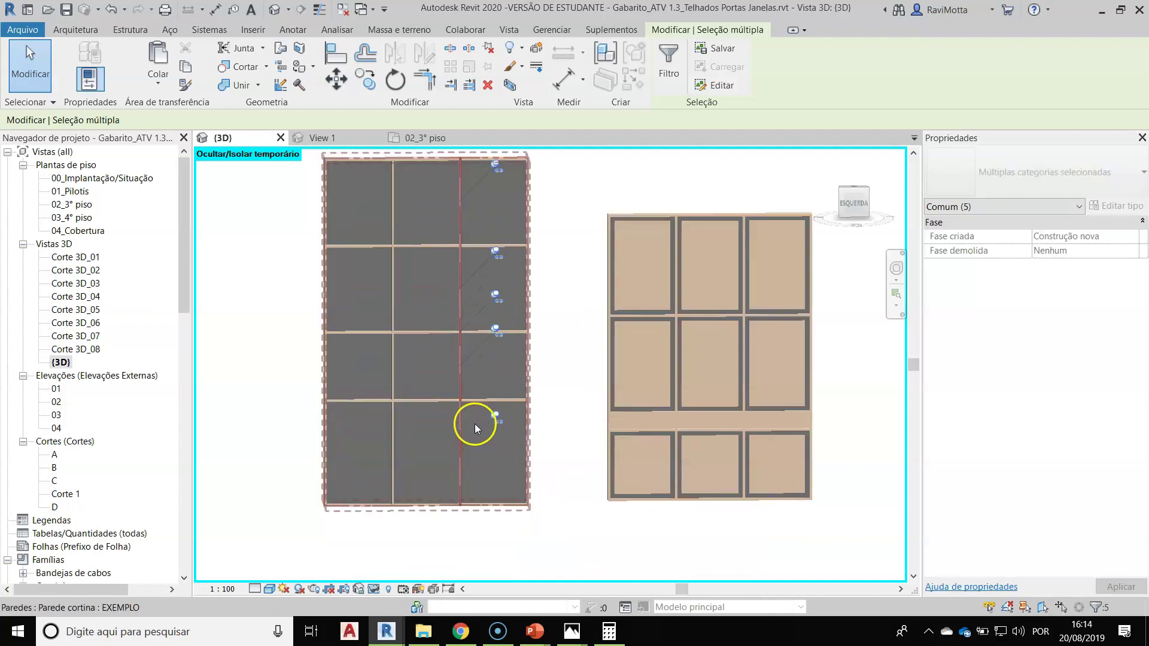
scroll(518, 427, "down", 2)
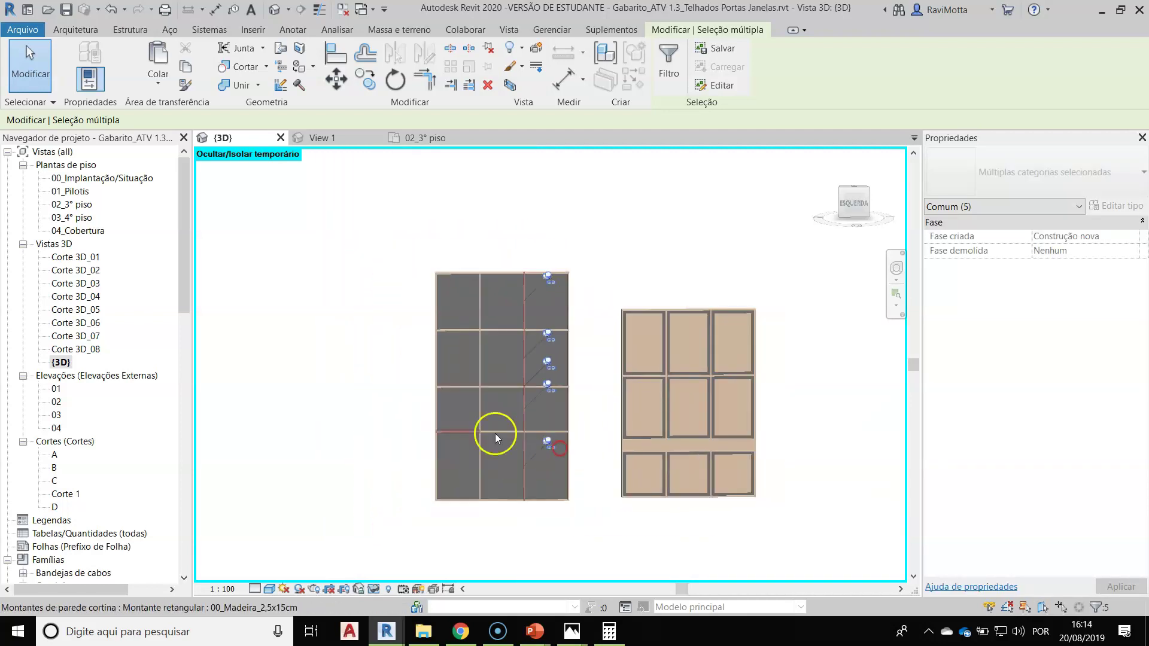
left_click(315, 384)
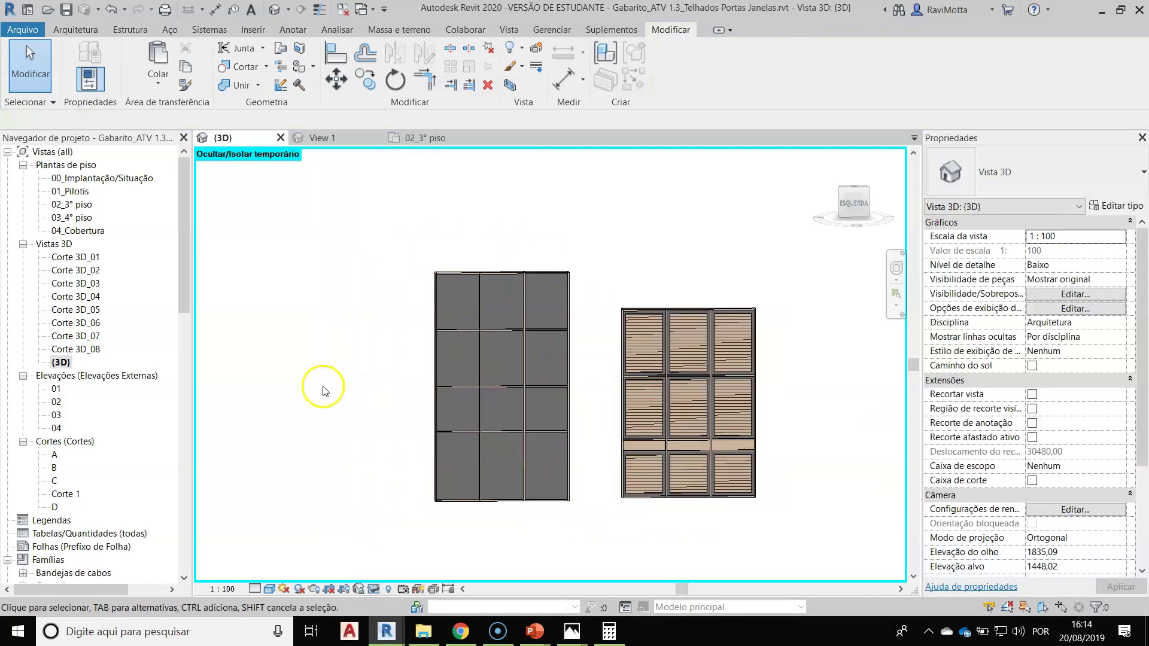
Step: In the 02_3° piso plan, draw a vertical Pano de Vidro_4cm curtain wall about 360 long below the existing louvered wall
double_click(72, 204)
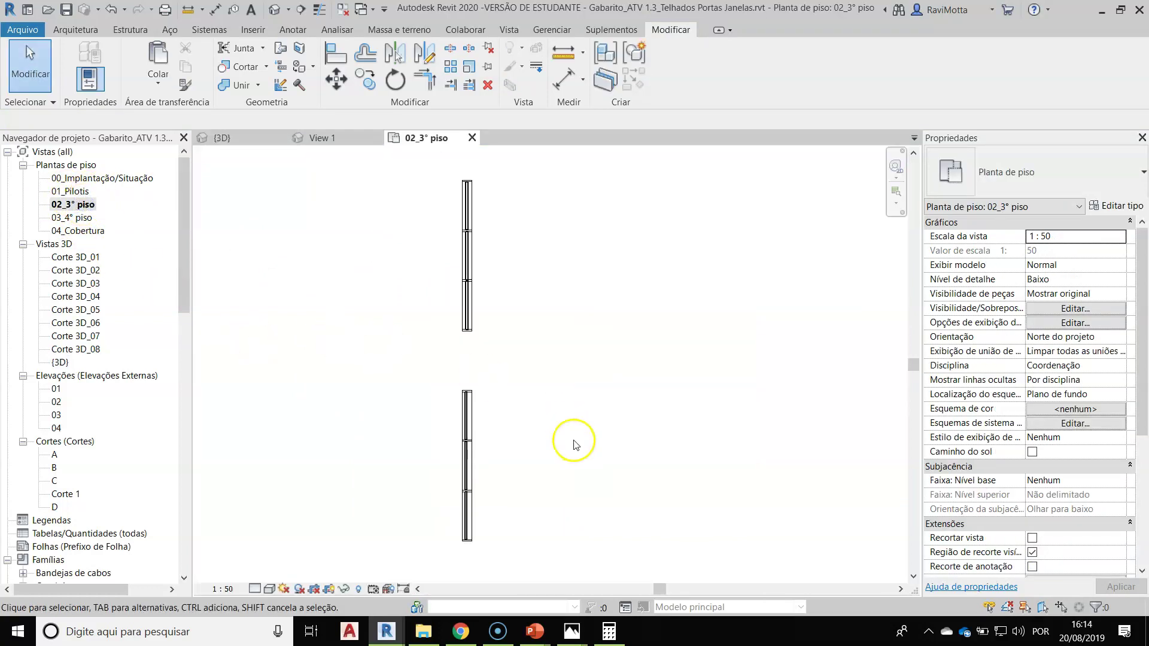
middle_click_drag(551, 470, 573, 248)
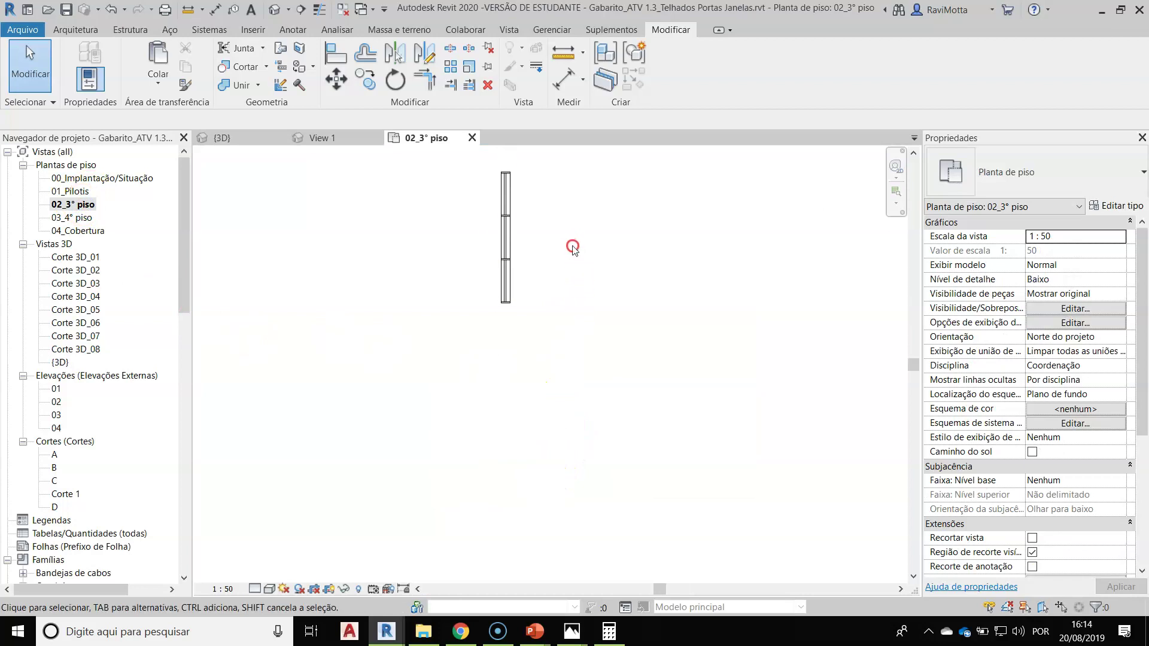
left_click(73, 30)
left_click(84, 57)
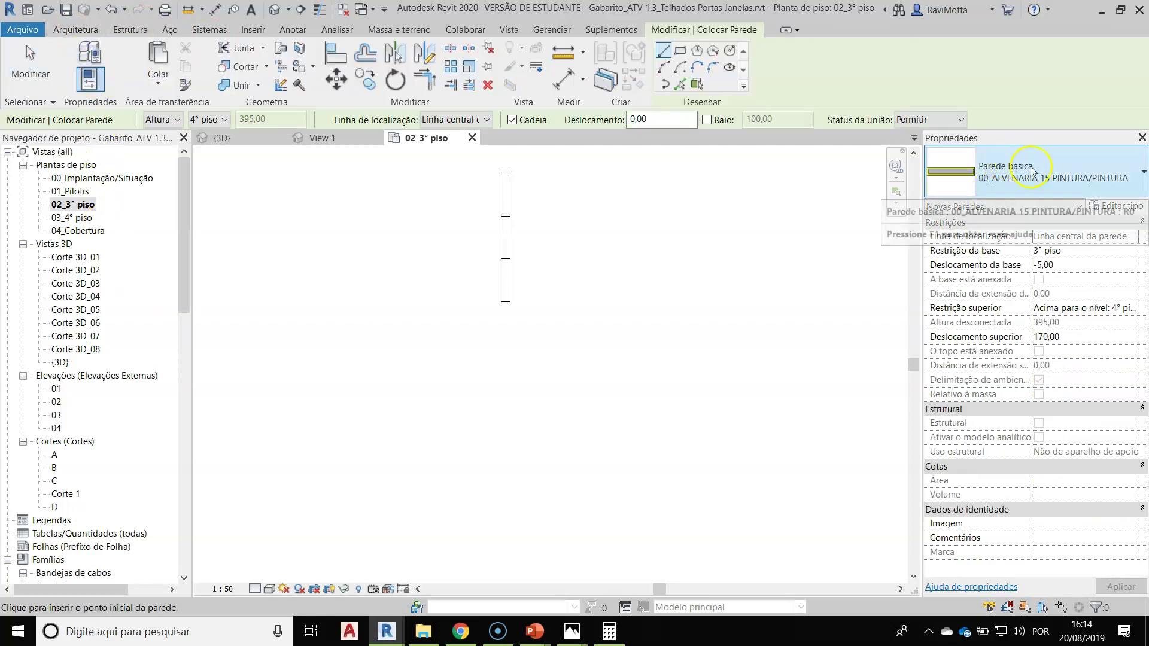
left_click(1069, 177)
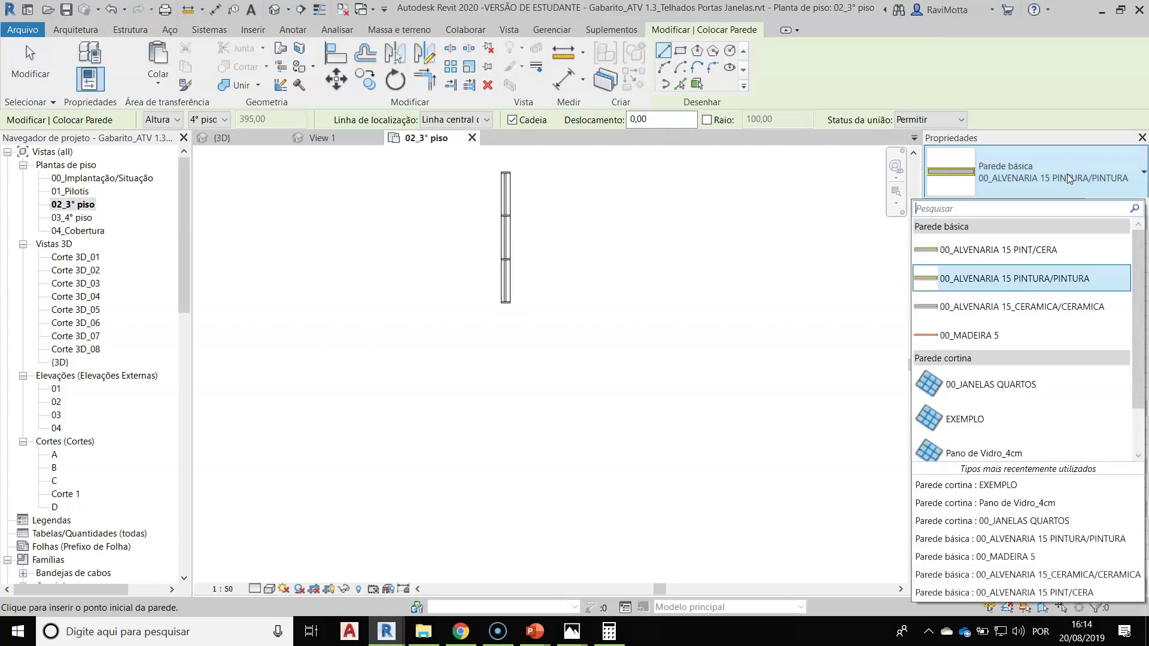
left_click(1052, 197)
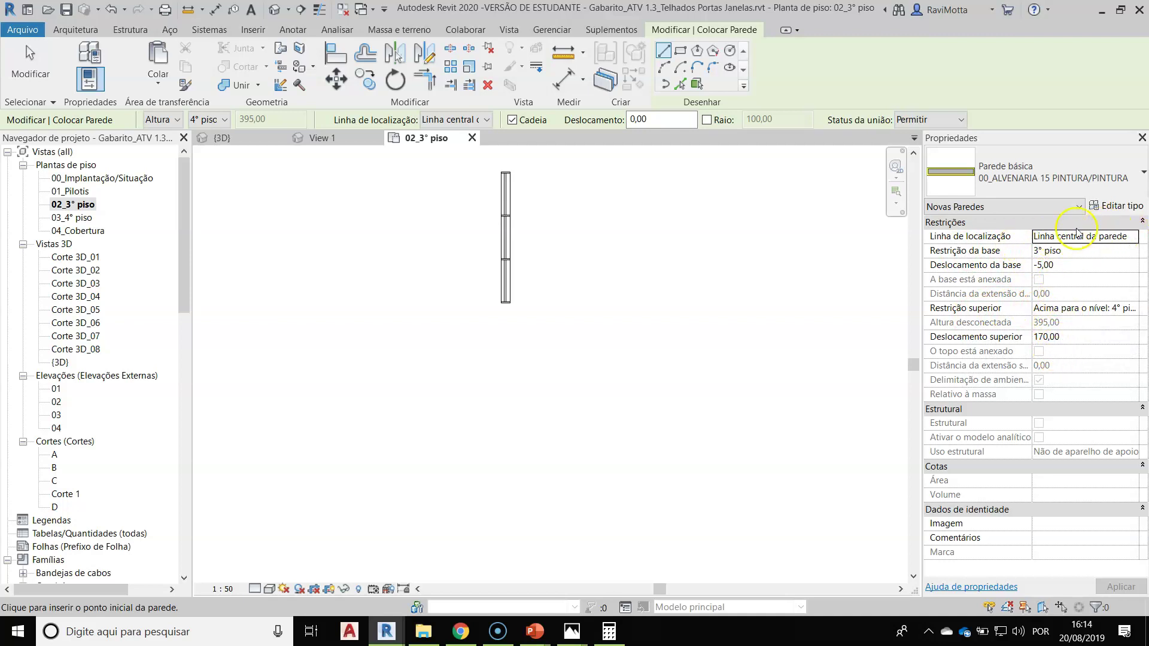
left_click(1096, 180)
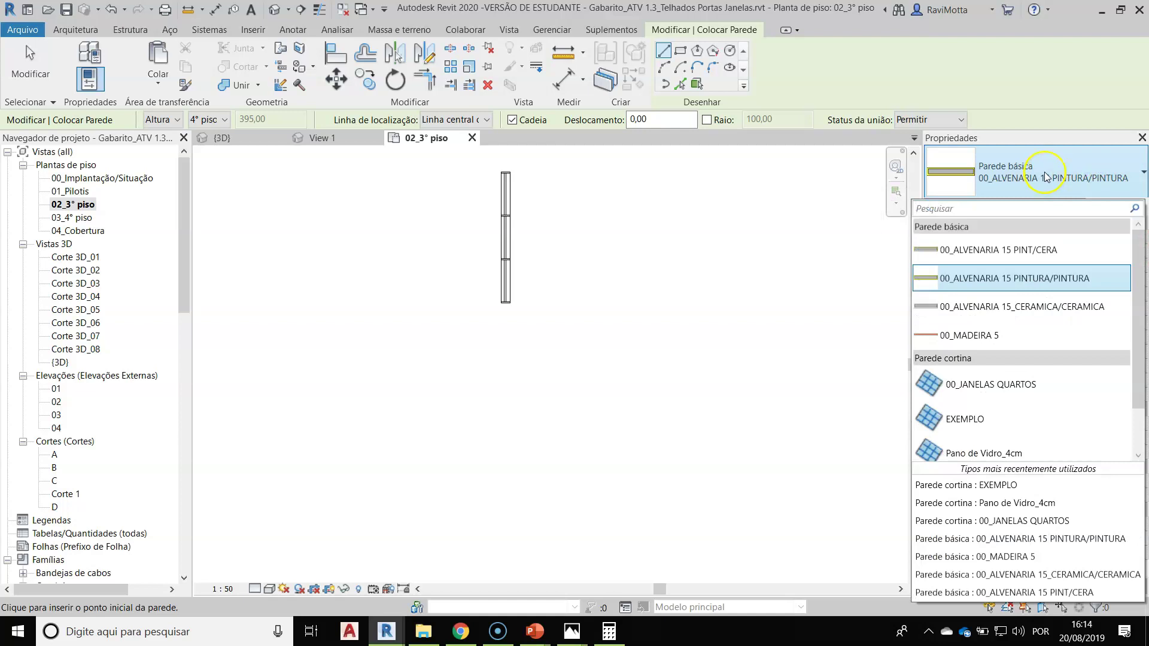
left_click_drag(1138, 258, 1138, 297)
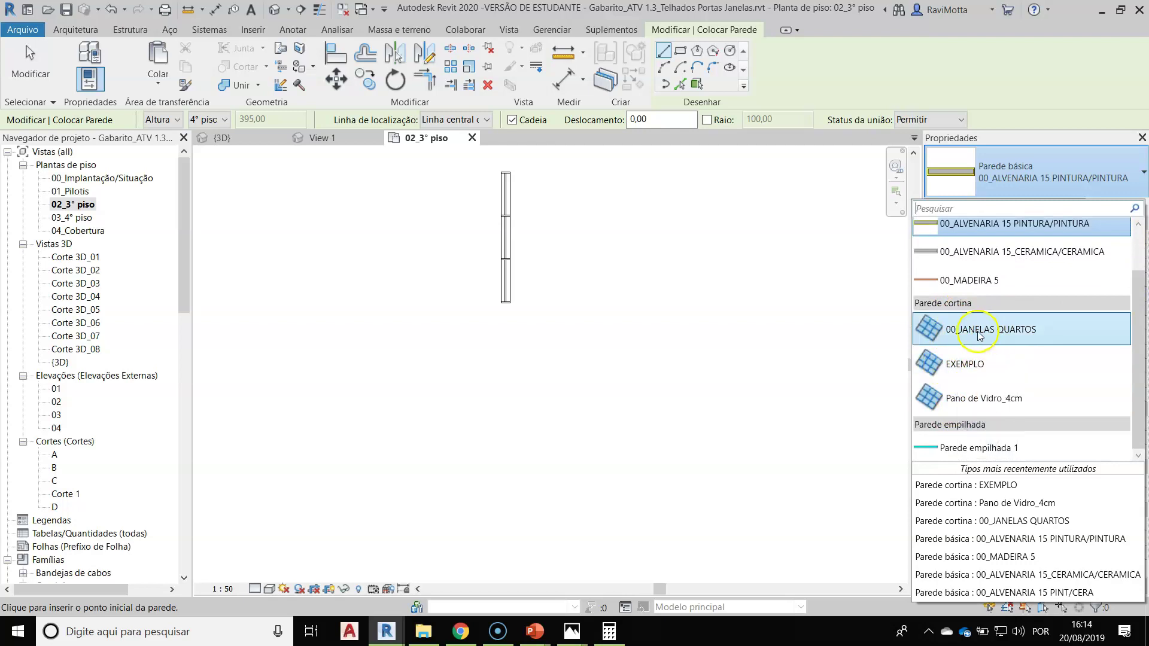
left_click(955, 399)
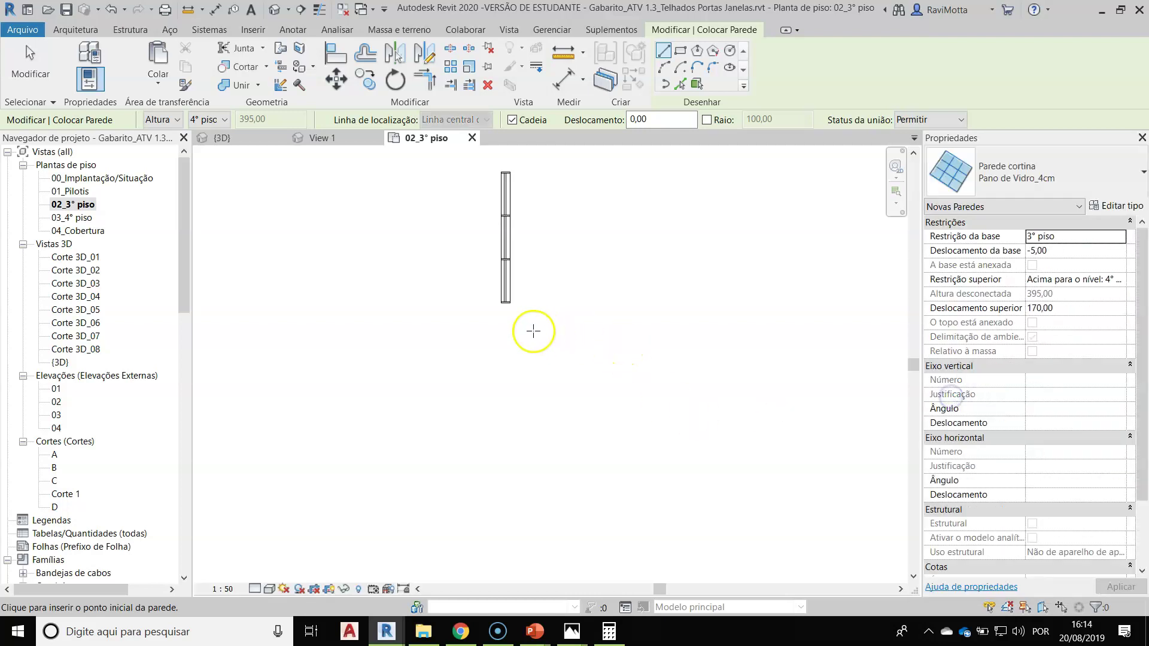
left_click(505, 324)
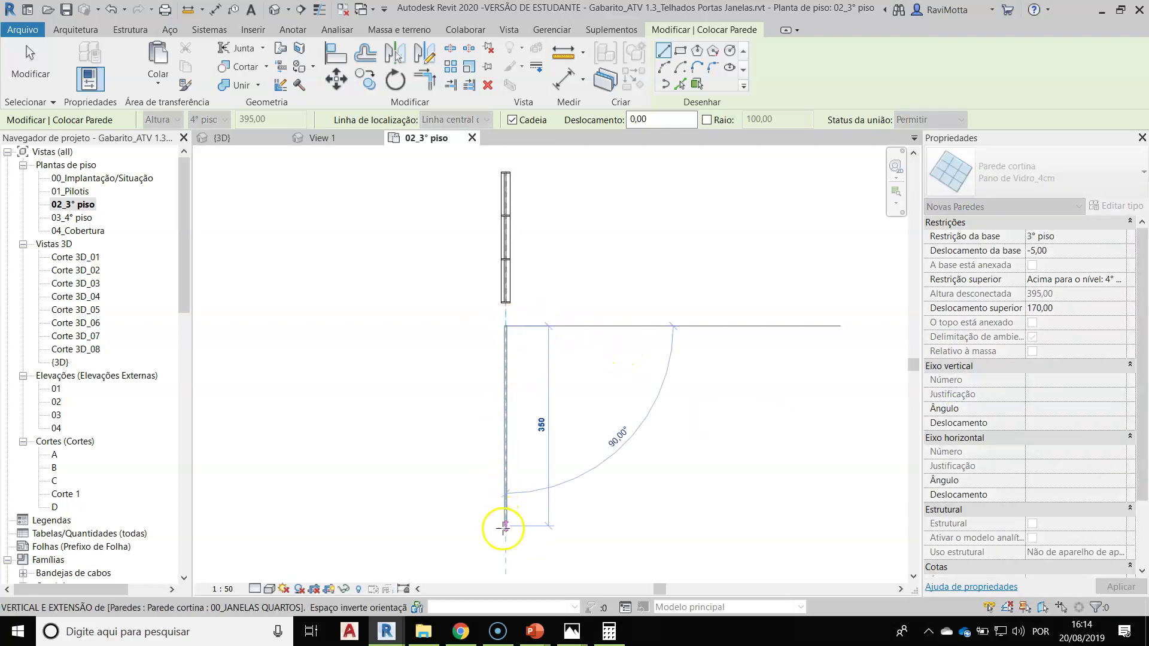
left_click(506, 531)
key("Escape")
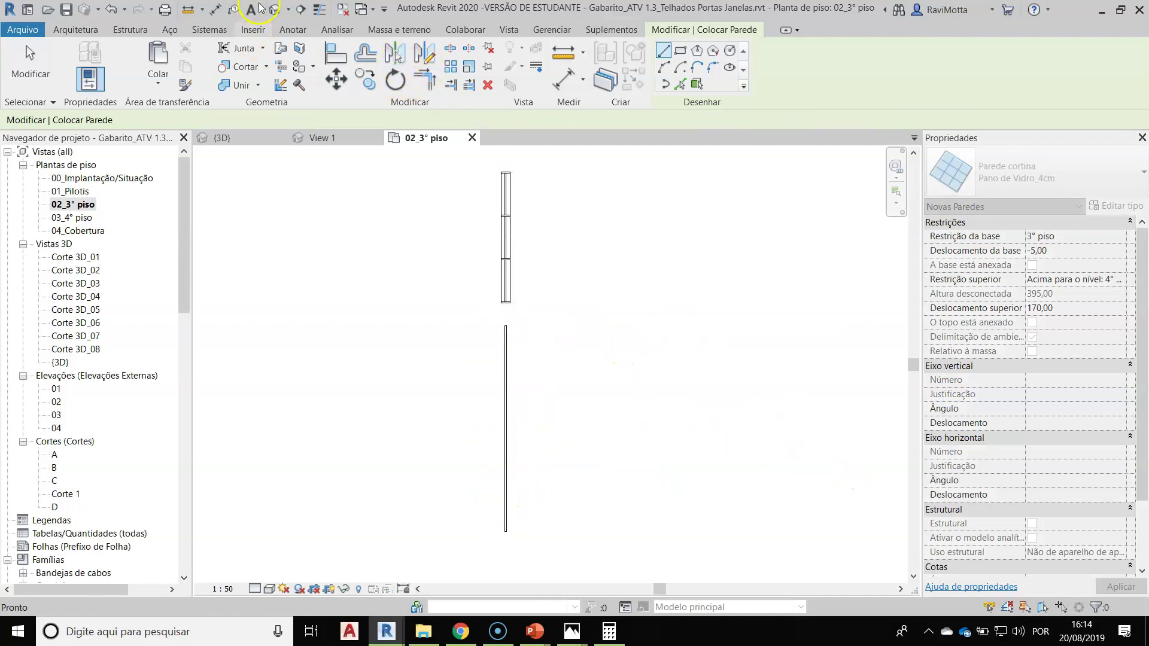
Step: In the 3D view, add curtain grid lines to the new wall: verticals at thirds, horizontals about 131.67 from the base and 110 from the top
left_click(274, 10)
middle_click_drag(615, 303, 477, 311, "shift")
scroll(384, 305, "up", 1)
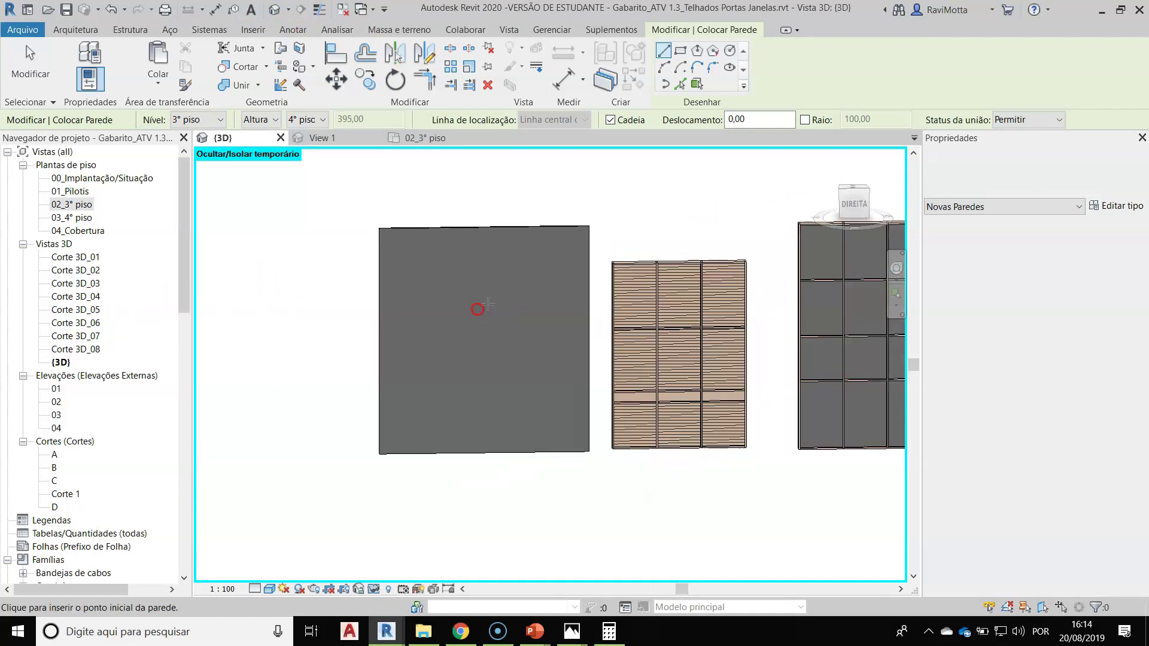
key("Escape")
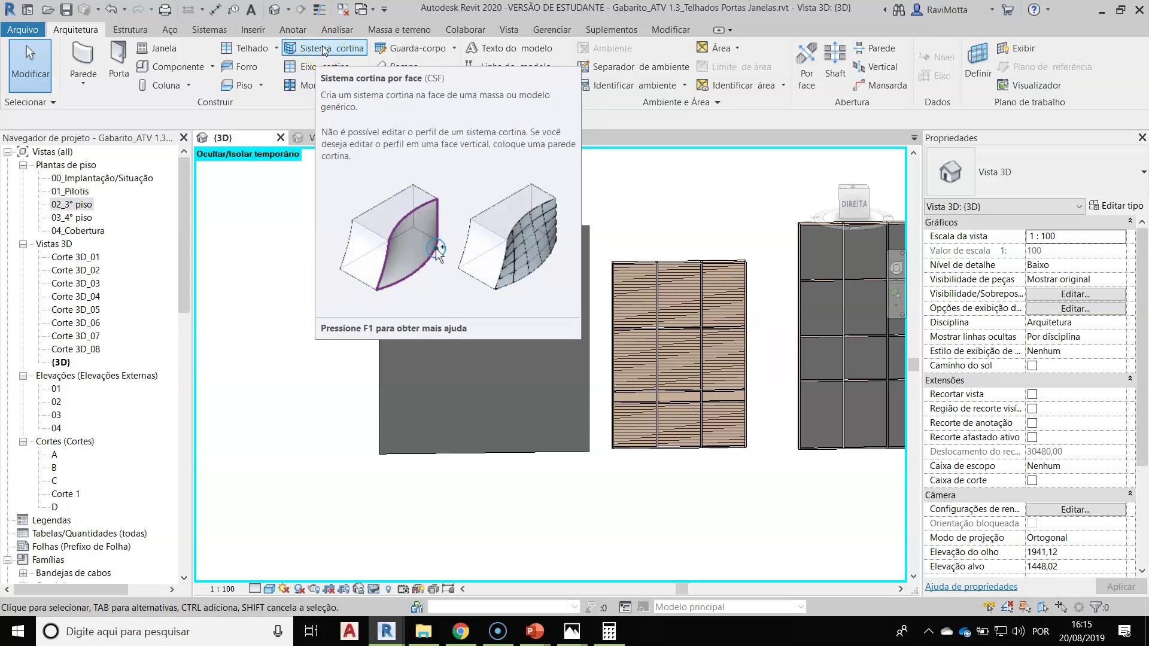
left_click(313, 75)
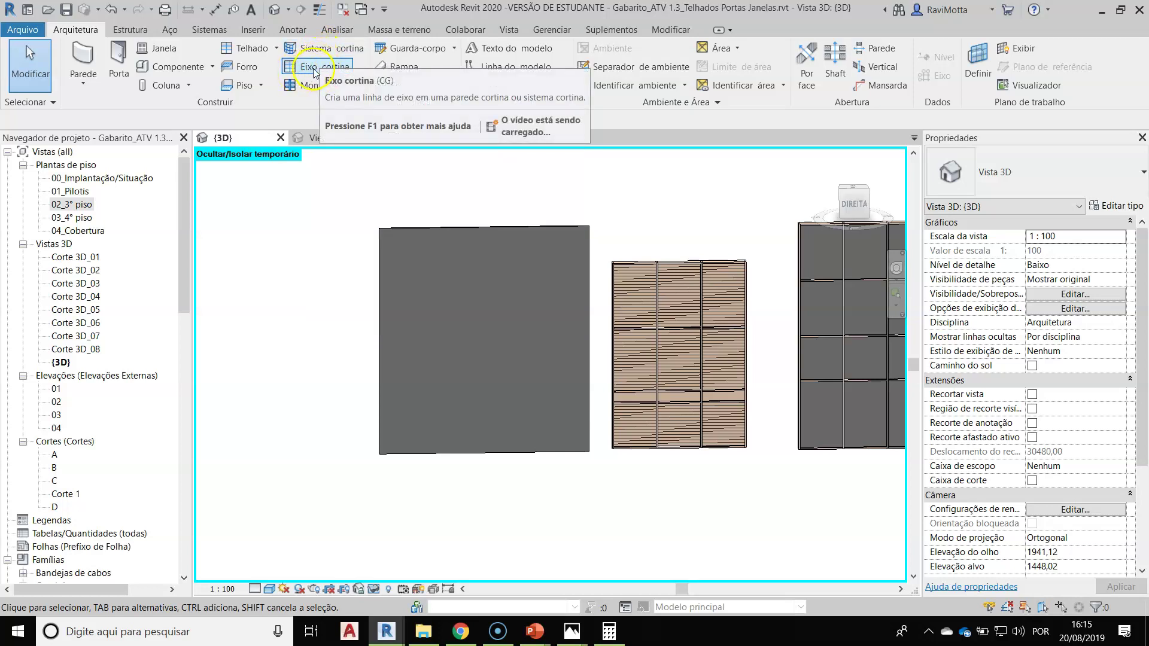
left_click(307, 71)
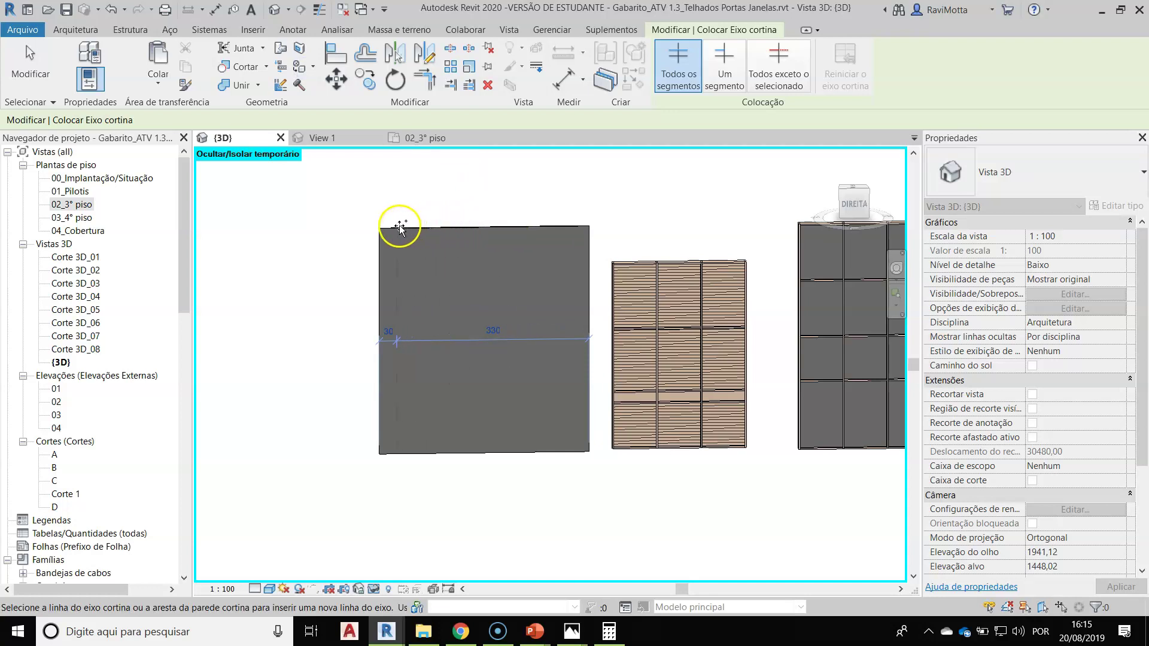
left_click(518, 226)
scroll(534, 377, "up", 2)
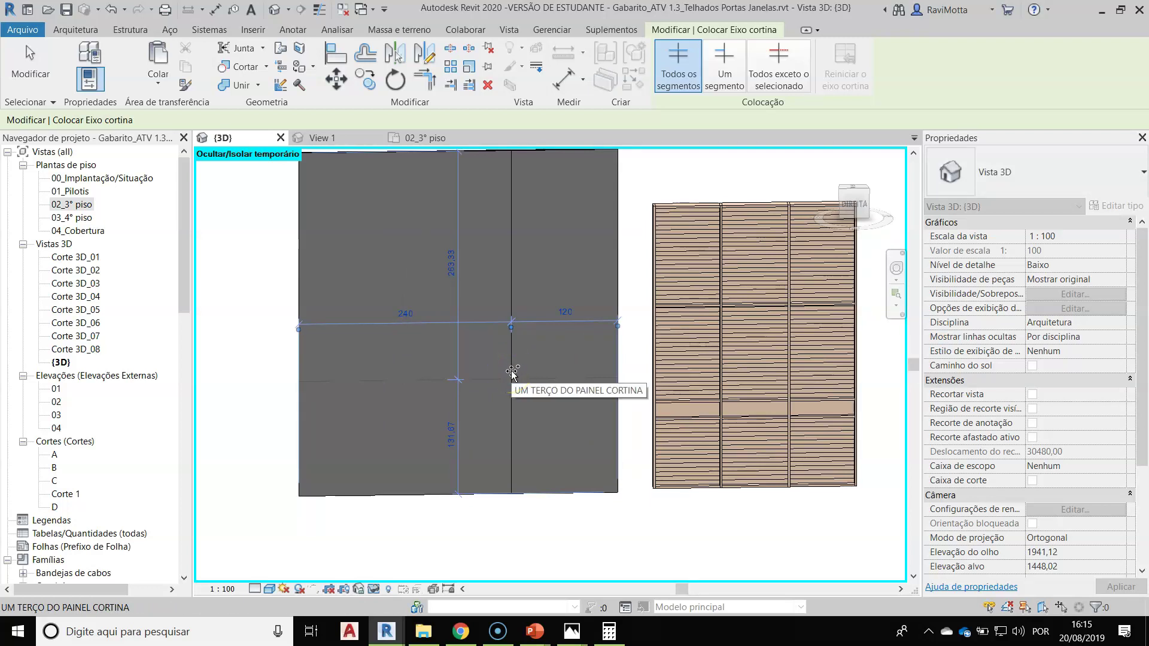
left_click(511, 372)
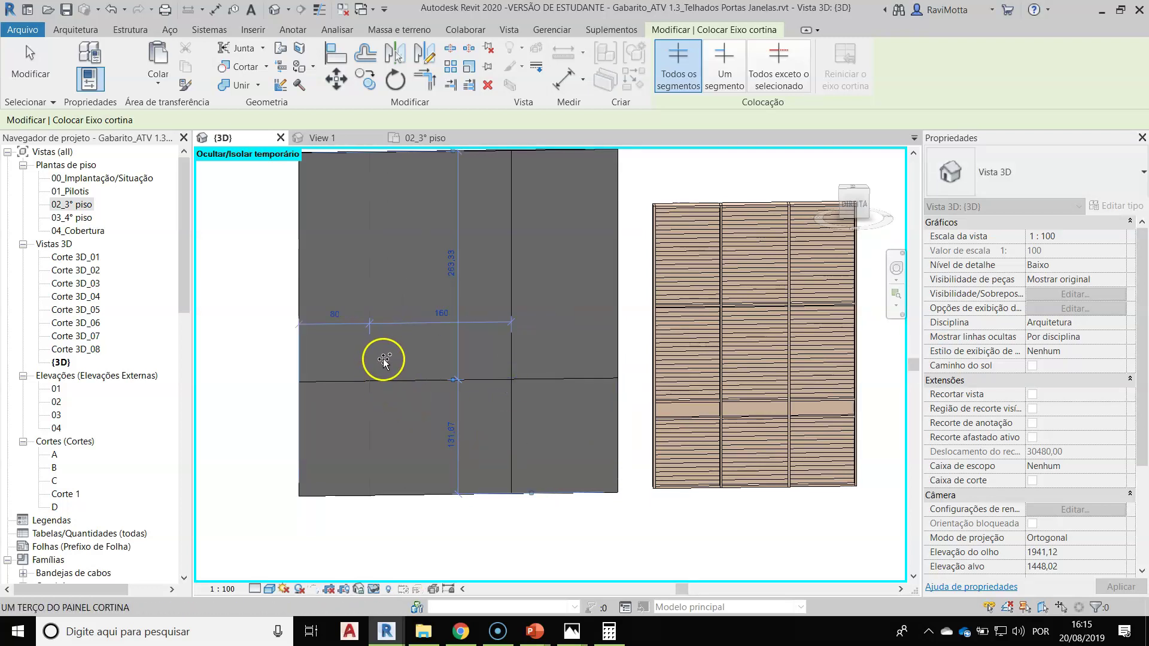
left_click(405, 317)
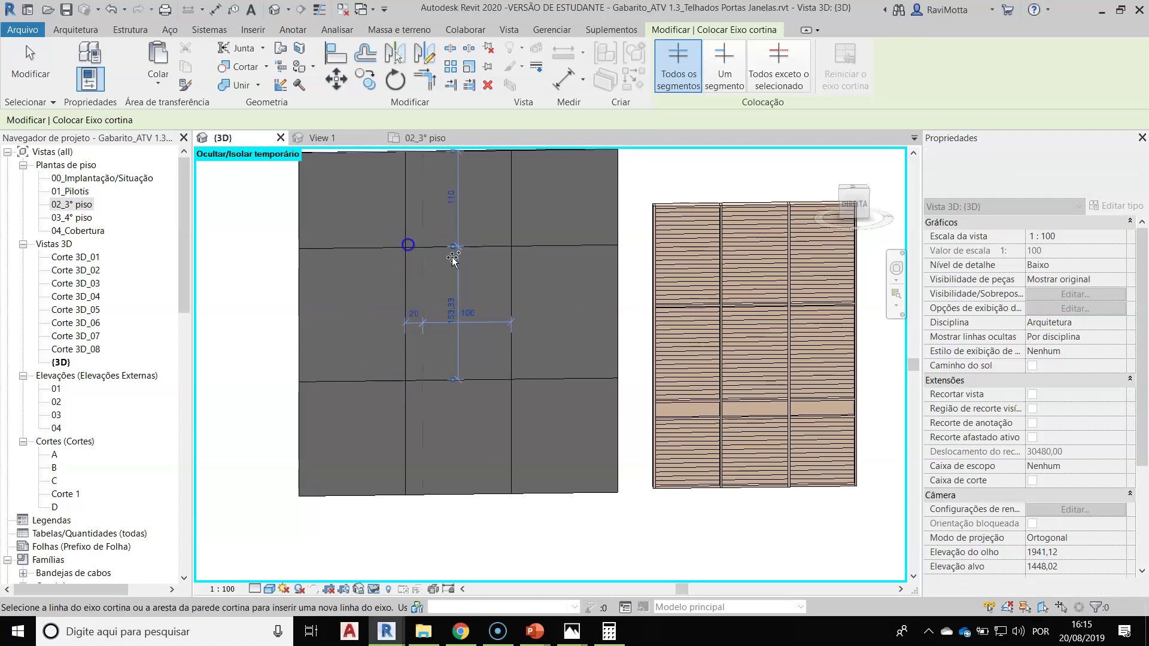
Step: Add a third horizontal curtain grid line across the new wall, about 20 below the lower horizontal grid line
scroll(453, 259, "down", 2)
middle_click_drag(495, 318, 475, 345)
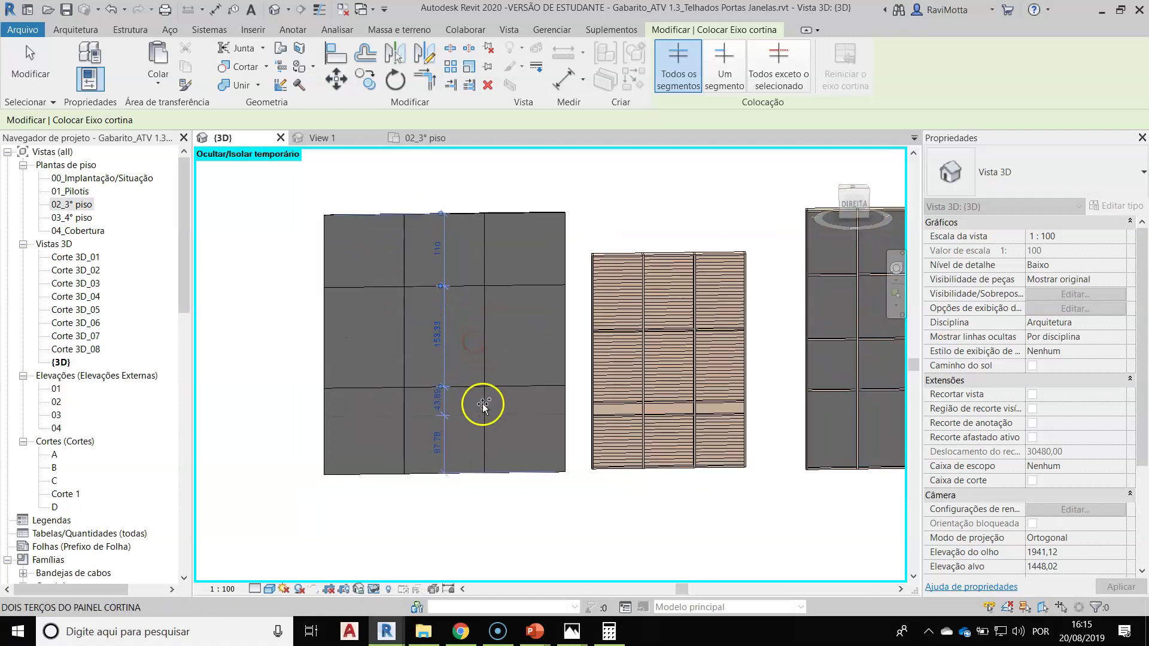
left_click(482, 402)
scroll(476, 440, "up", 2)
key("Escape")
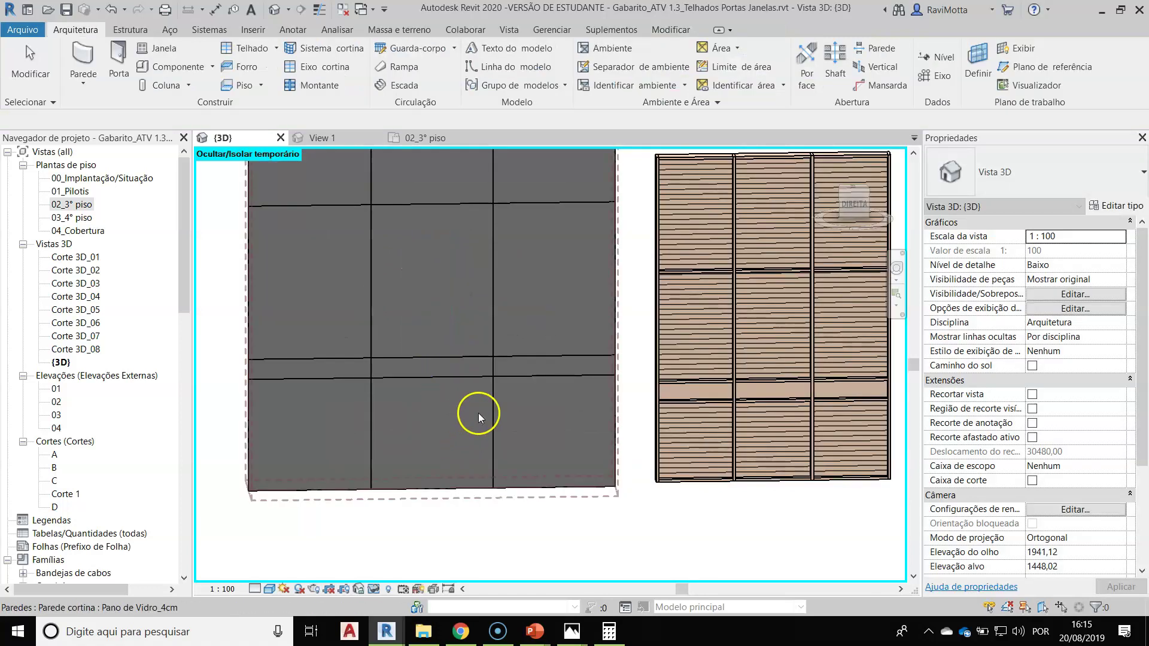
Step: Set the lowest horizontal grid line's distance from the new wall's bottom edge to 80
left_click(462, 375)
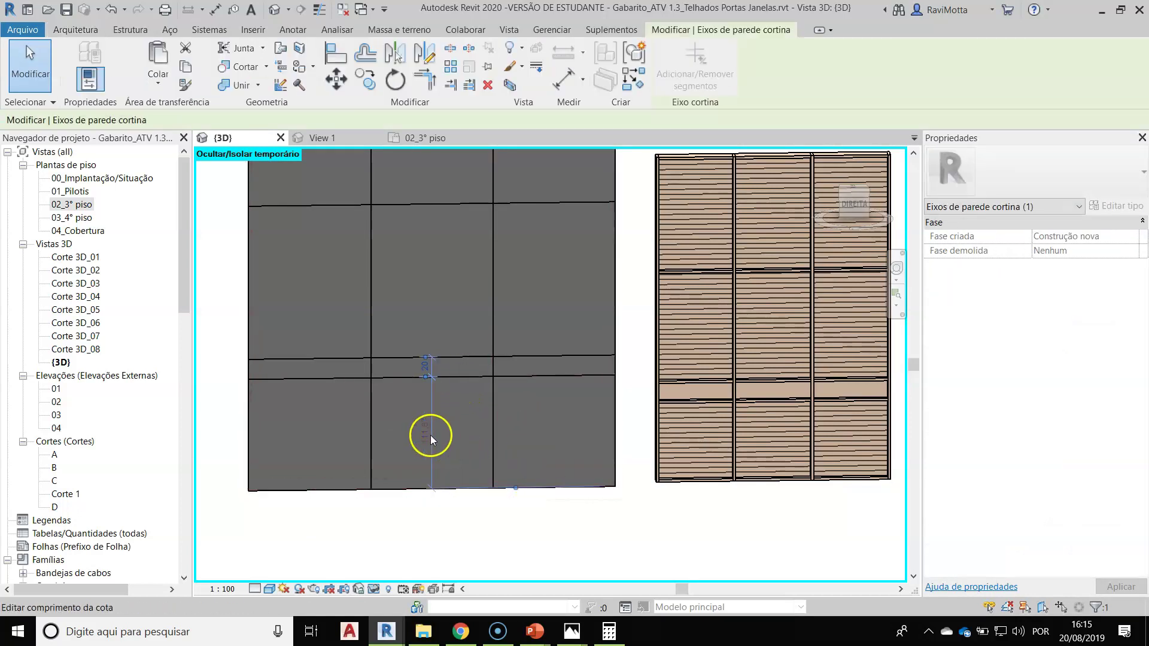
scroll(426, 436, "up", 3)
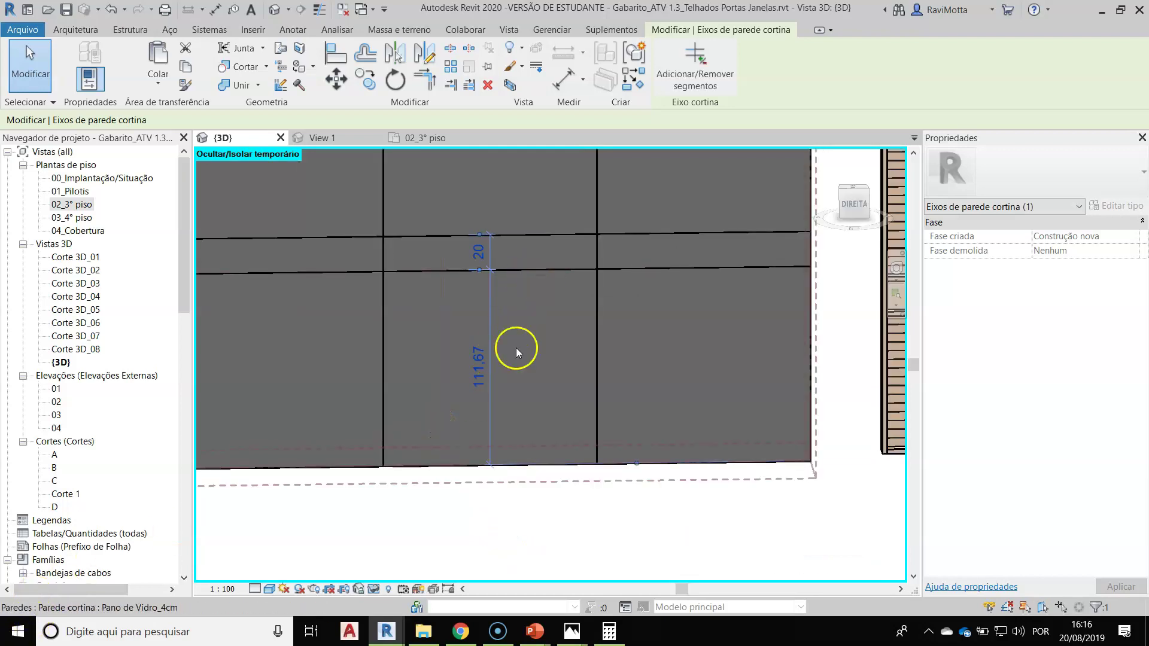
left_click(477, 365)
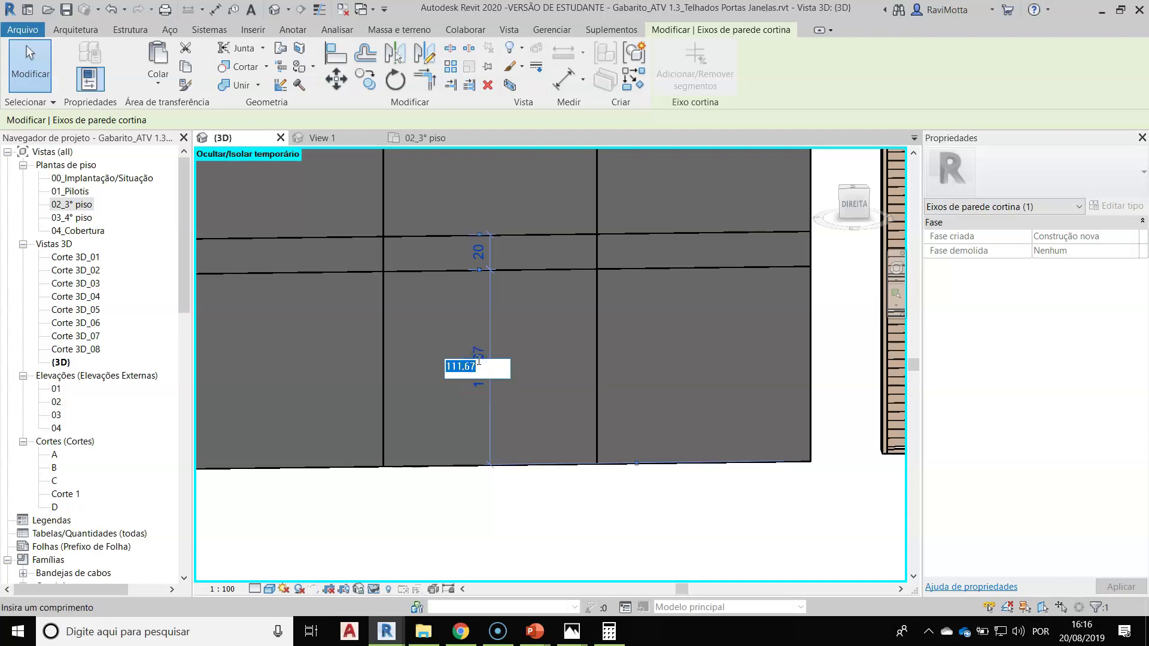
key("Return")
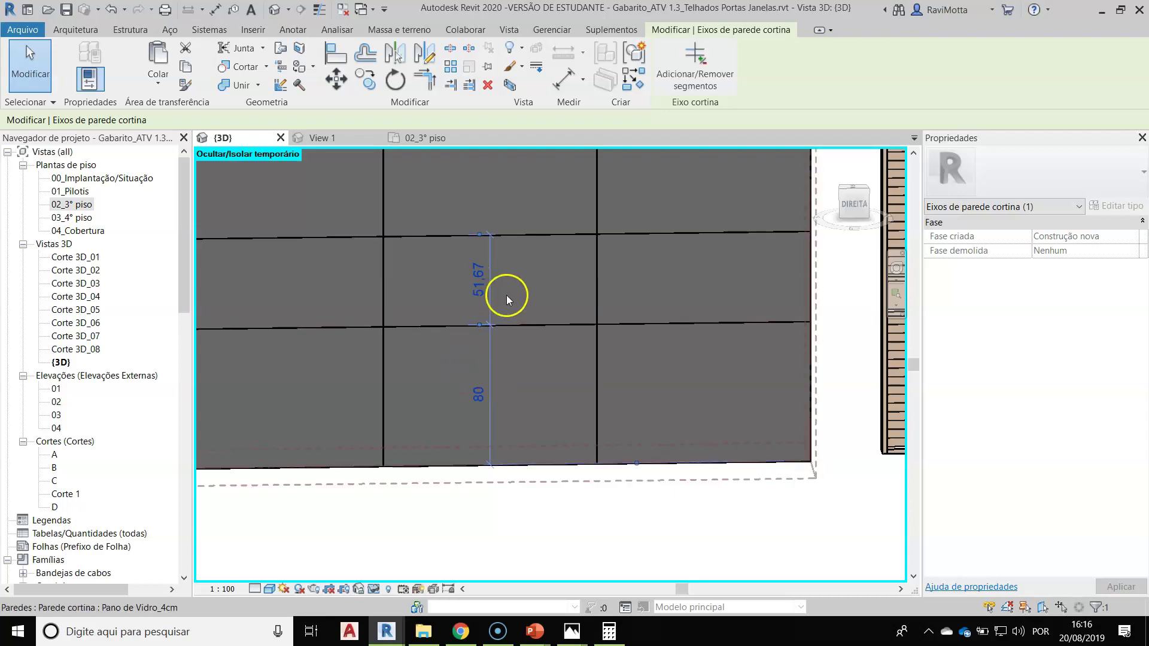
Step: Set the spacing between the new wall's two lowest horizontal grid lines to 40, and reduce it to 20
left_click(568, 238)
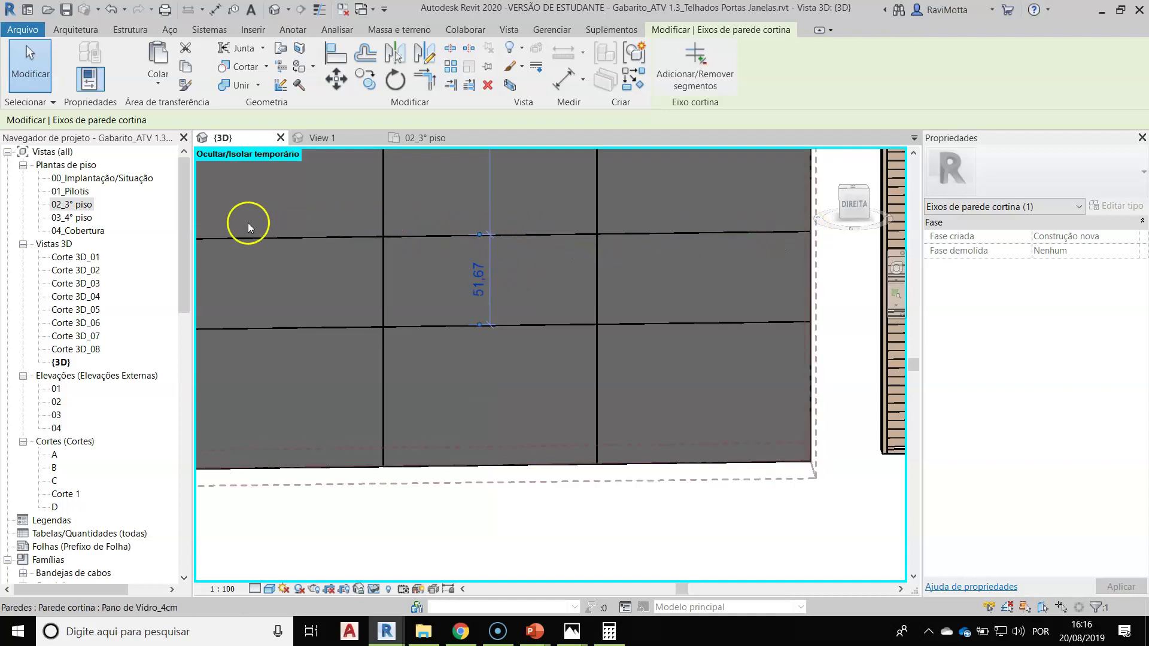
left_click(481, 279)
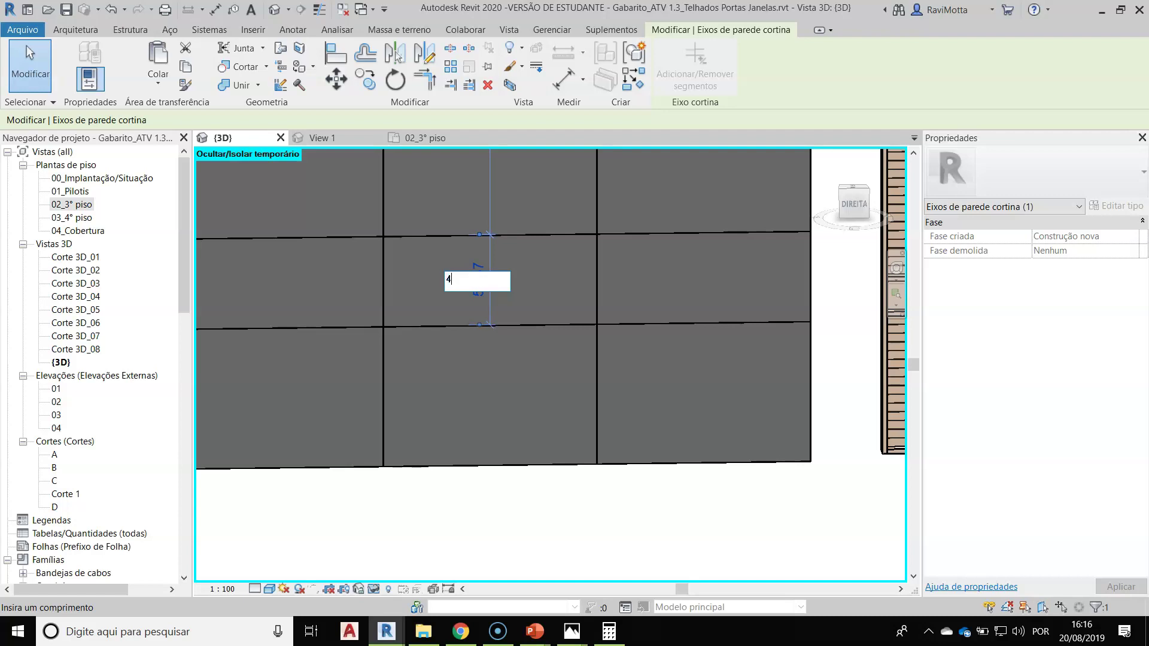
key("Return")
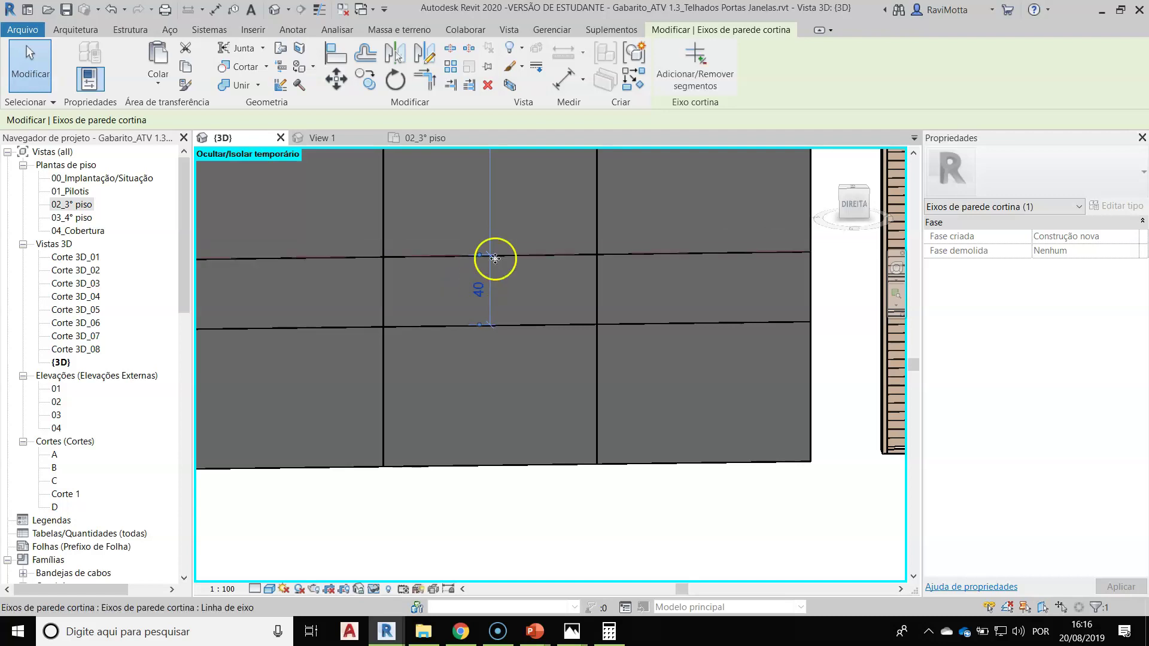
scroll(529, 315, "down", 3)
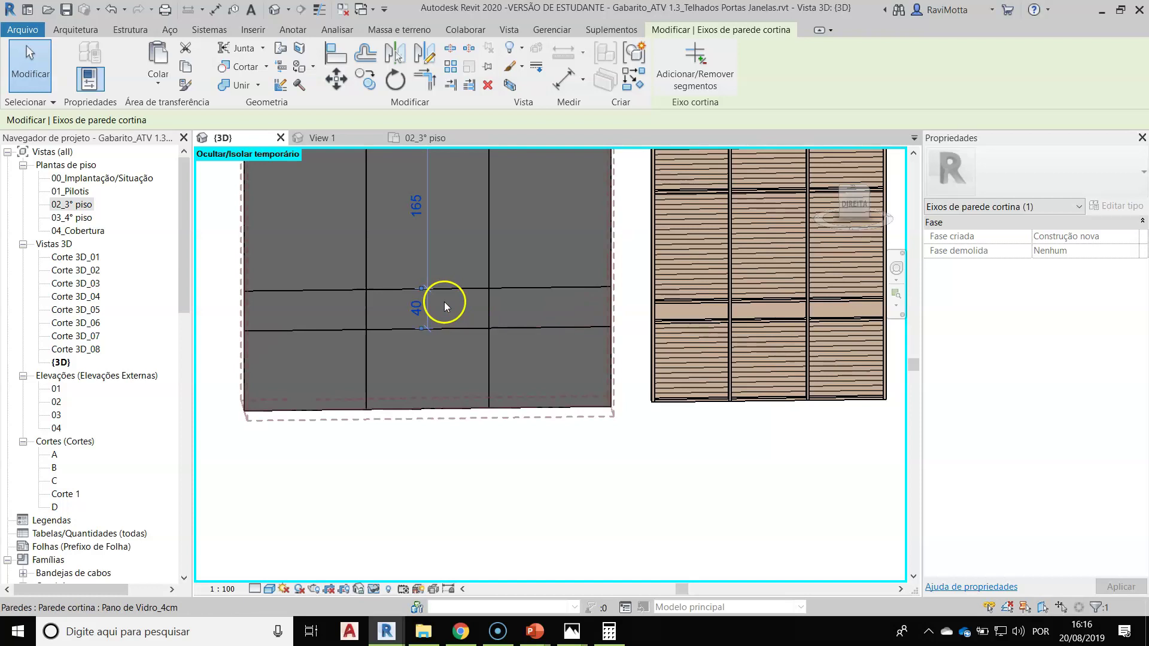
scroll(413, 308, "up", 3)
left_click(408, 311)
type("20")
key("Return")
Step: Check the horizontal grid spacing of the louvered curtain wall against the new wall by selecting its upper interior grid line
scroll(460, 314, "down", 1)
middle_click_drag(494, 347, 481, 394)
middle_click_drag(481, 394, 464, 342, "shift")
scroll(562, 333, "down", 1)
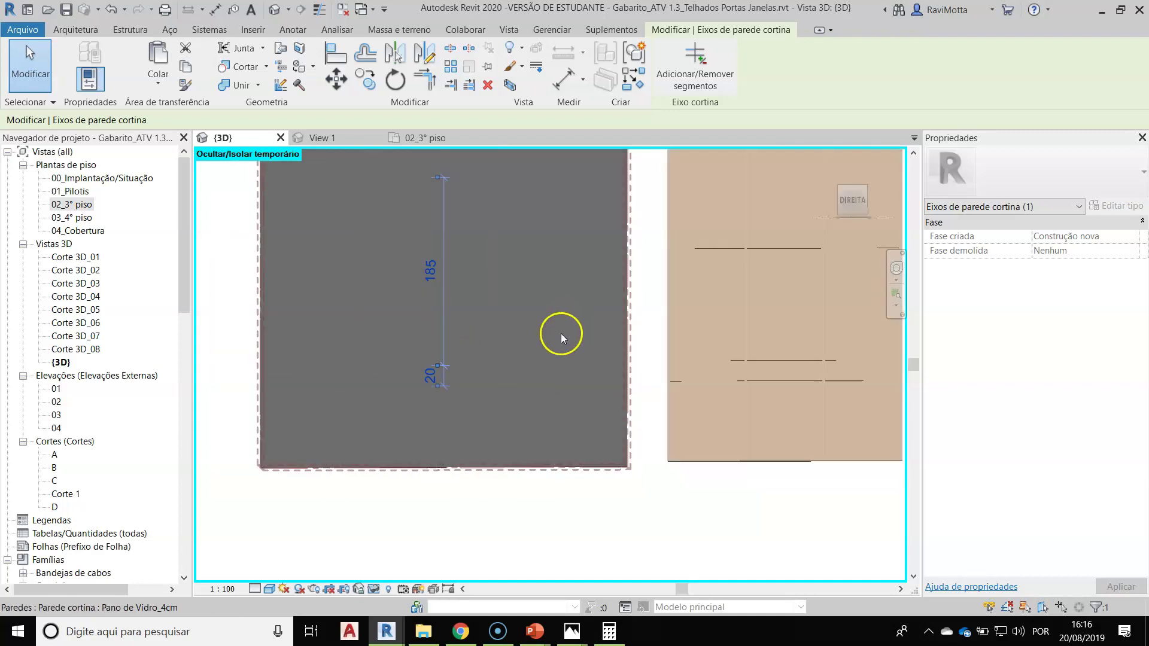
middle_click_drag(562, 333, 519, 417)
scroll(561, 298, "down", 1)
middle_click_drag(393, 287, 441, 317)
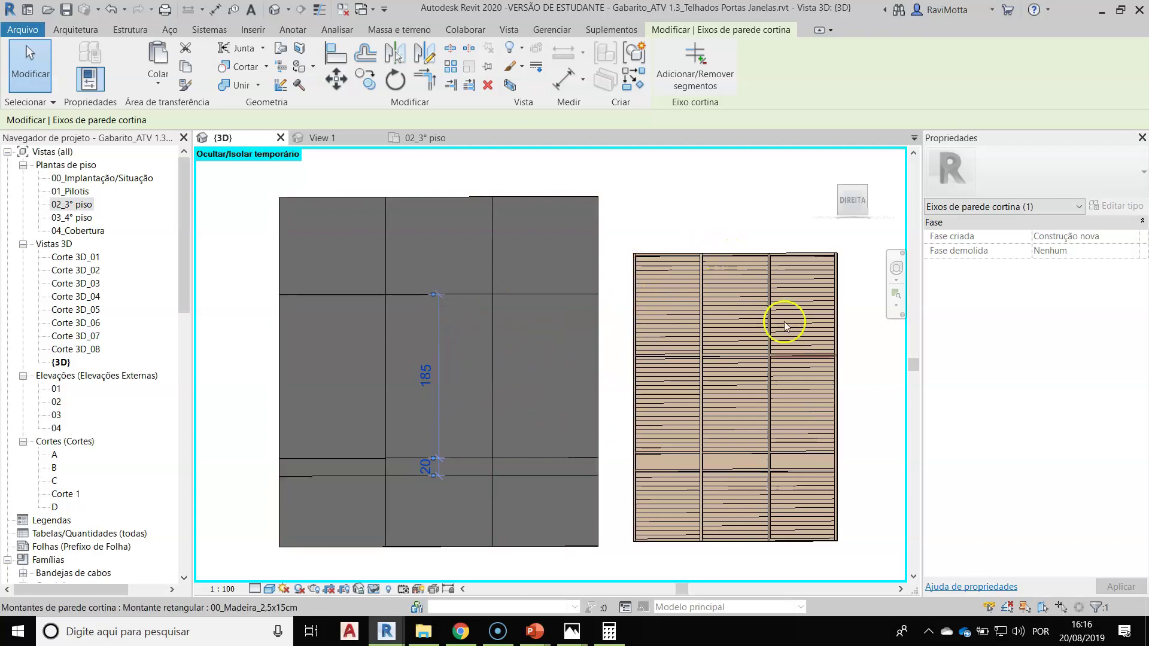
left_click(747, 356)
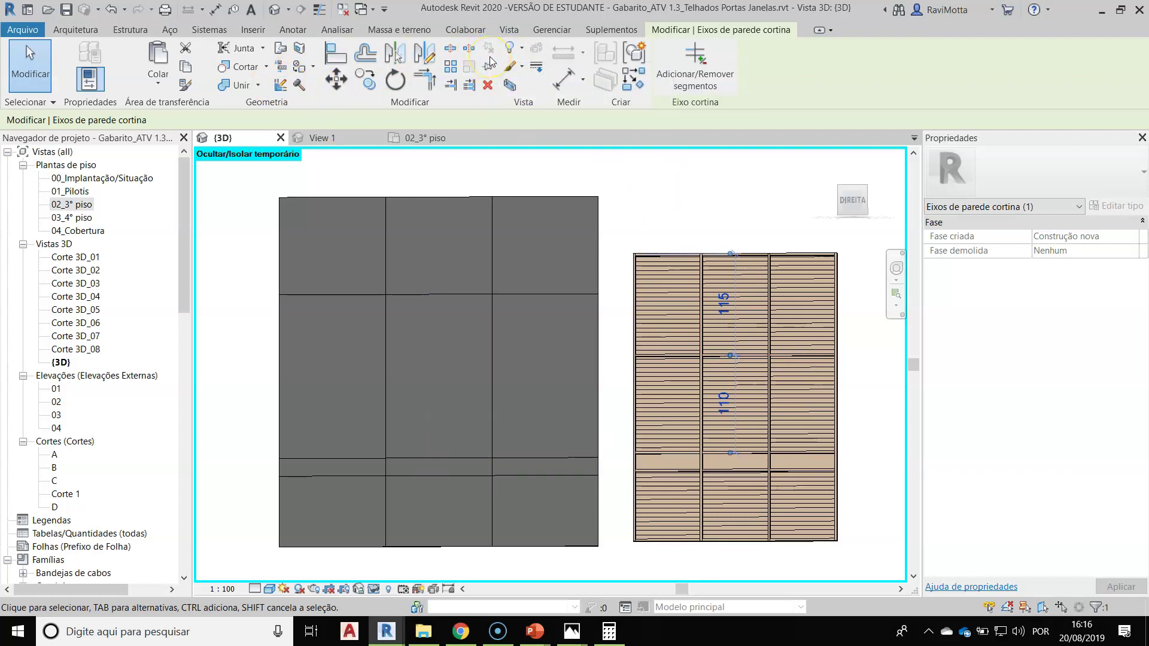
left_click(240, 243)
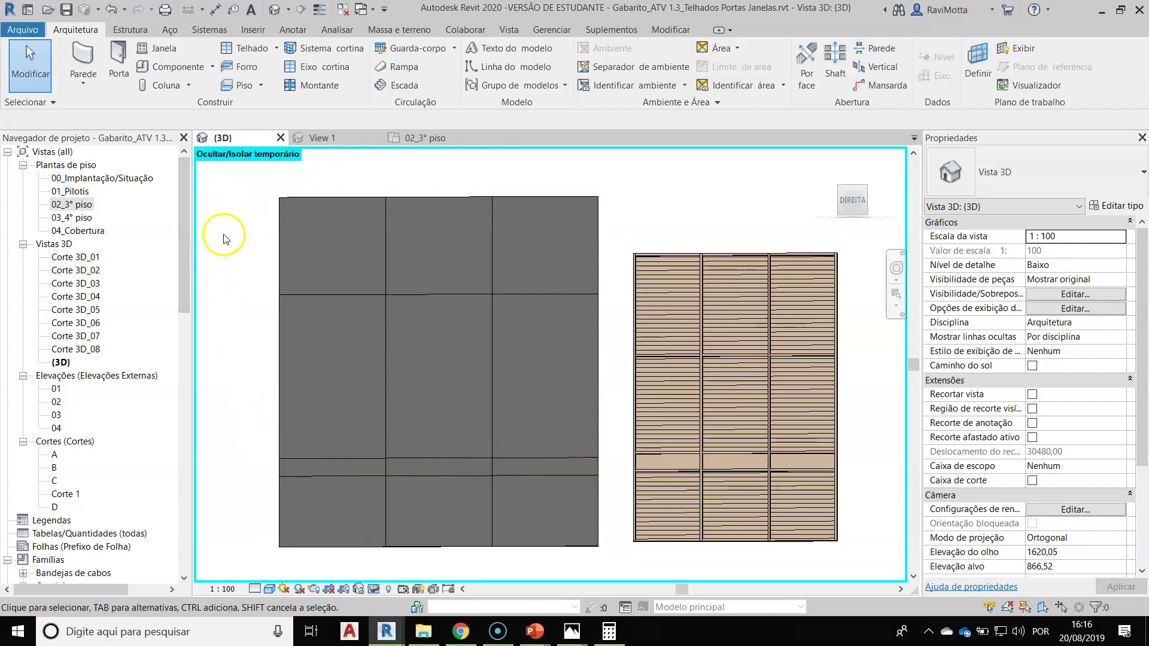
Step: Place 00_Madeira_2,5x15cm rectangular mullions on the new wall's two vertical and three horizontal interior grid lines
left_click(306, 88)
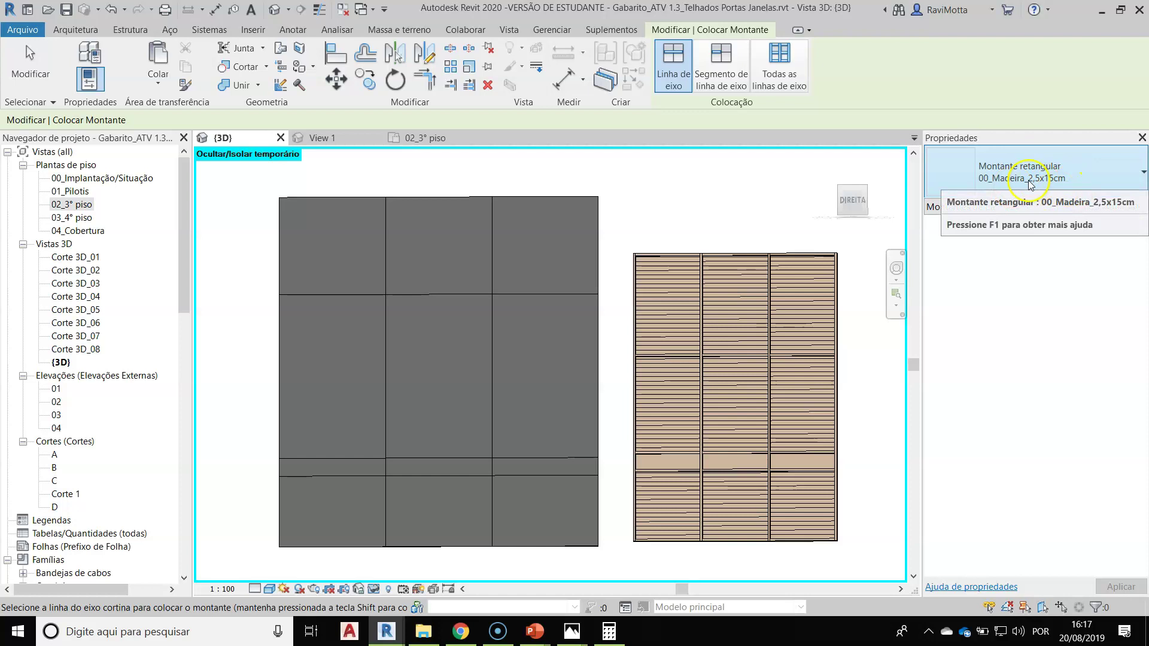
left_click(386, 249)
left_click(451, 294)
left_click(491, 248)
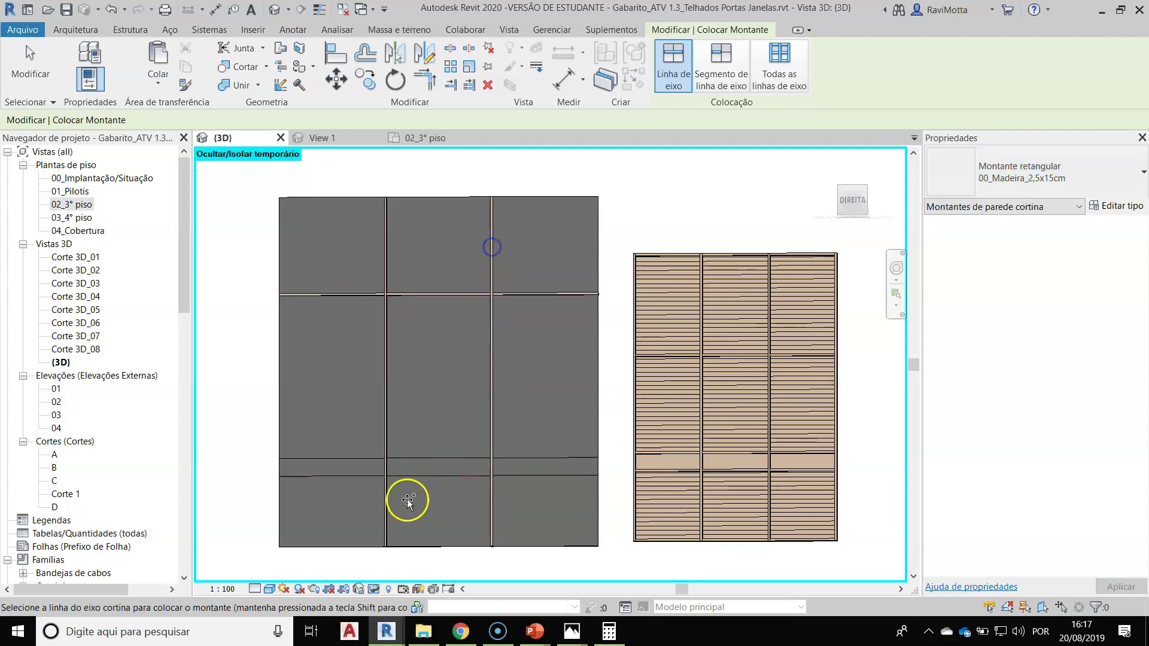
left_click(408, 460)
left_click(413, 480)
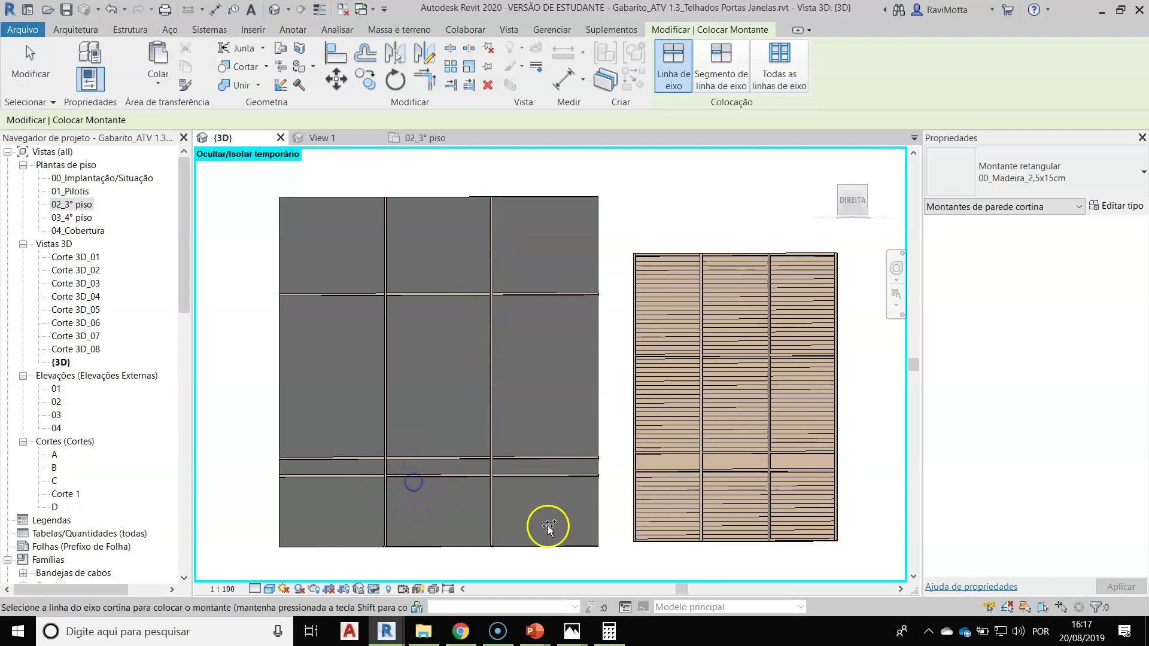
Step: Place 00_Madeira_2,5x15cm mullions along all four outer edges of the new wall and finish mullion placement
left_click(330, 198)
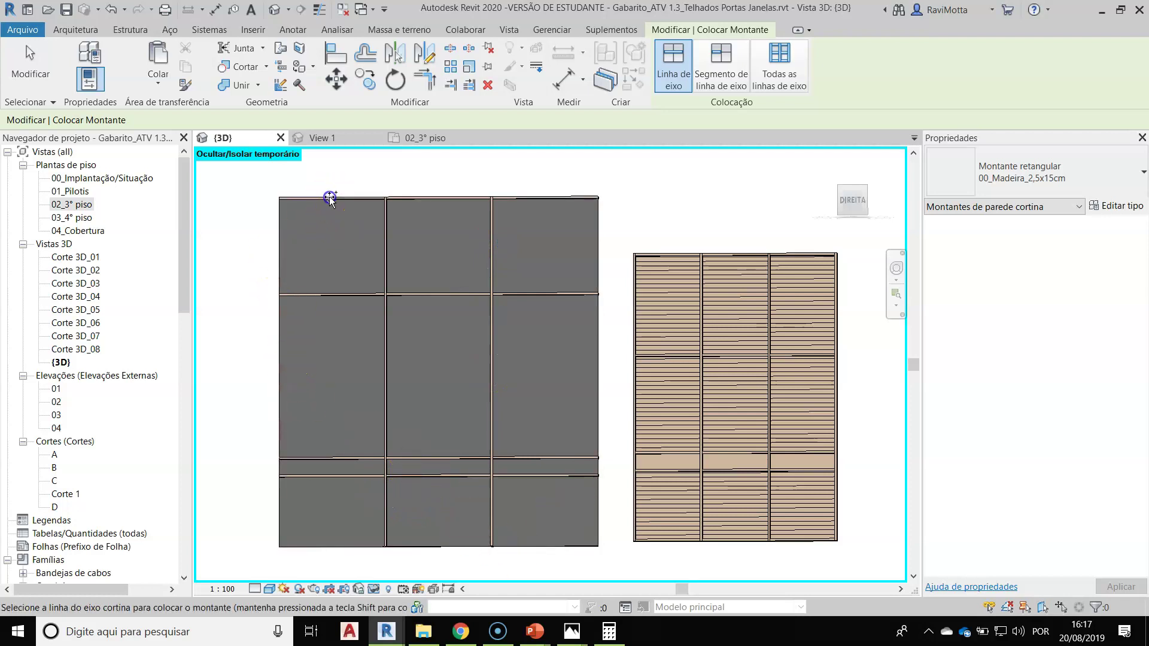
left_click(279, 245)
left_click(596, 239)
left_click(314, 545)
key("Escape")
key("Escape")
scroll(343, 391, "down", 2)
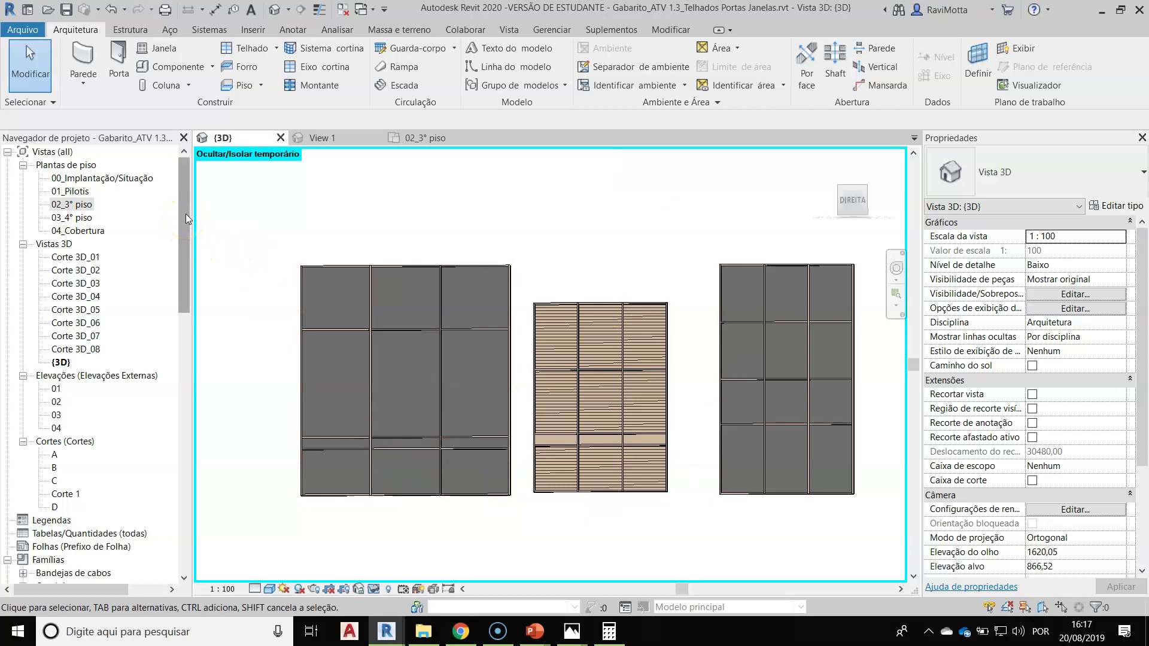
Step: Create a new type named EXEMPLO in the Montante retangular curtain wall mullion family
left_click(184, 178)
left_click_drag(184, 177, 173, 255)
left_click(15, 141)
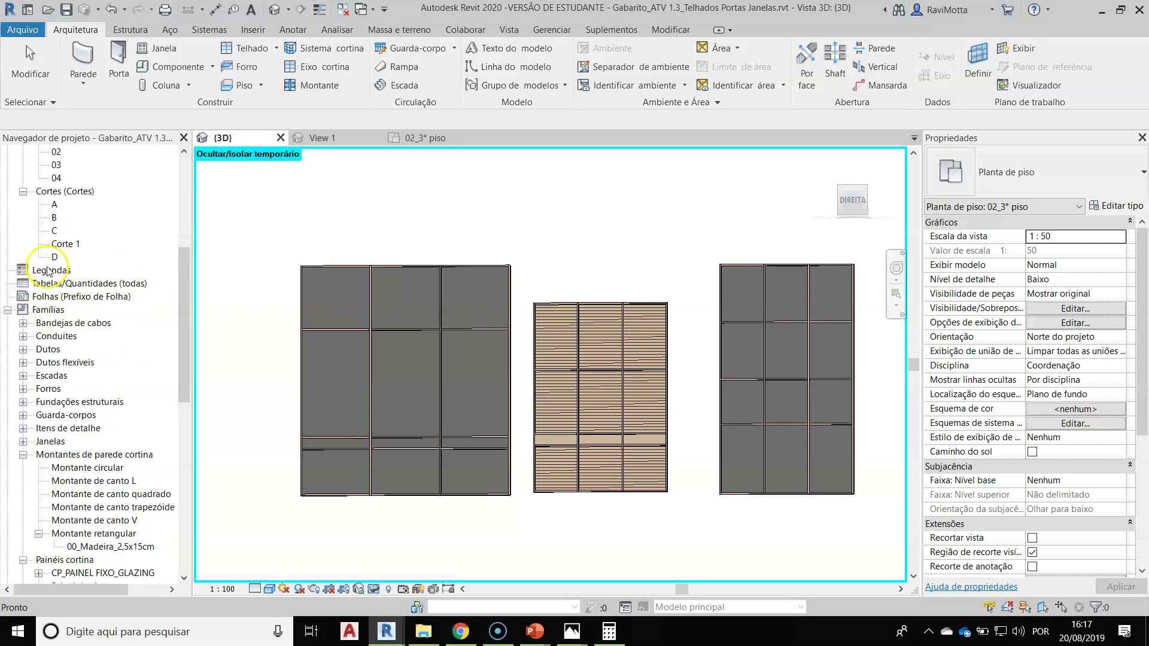
scroll(42, 305, "down", 2)
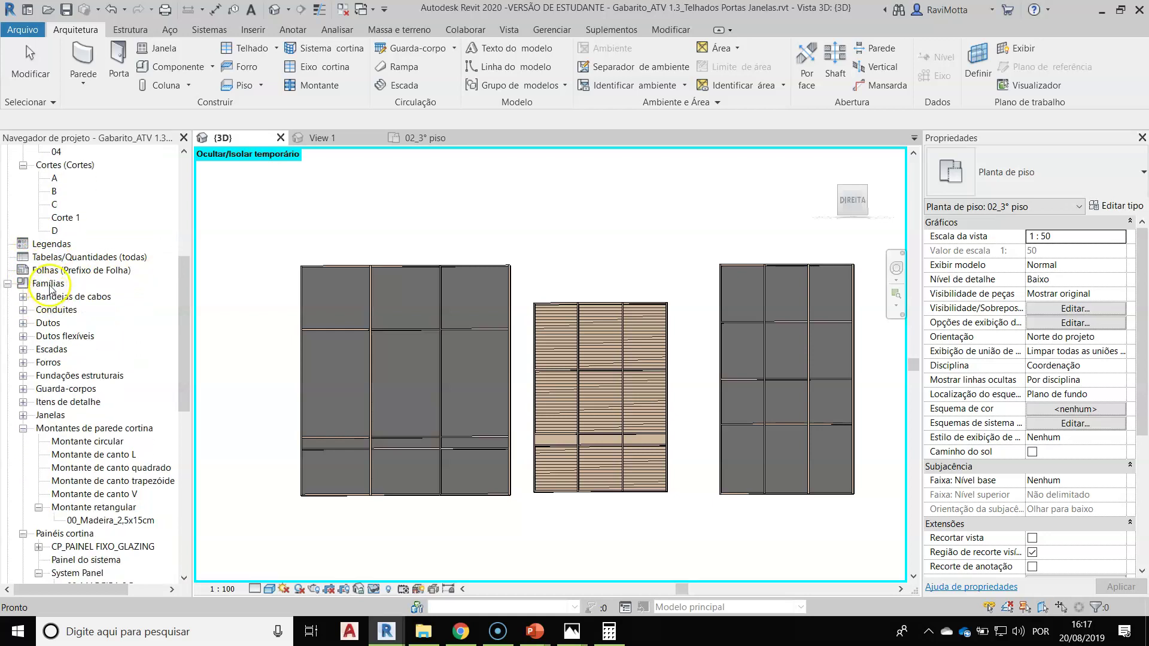
left_click_drag(180, 277, 180, 306)
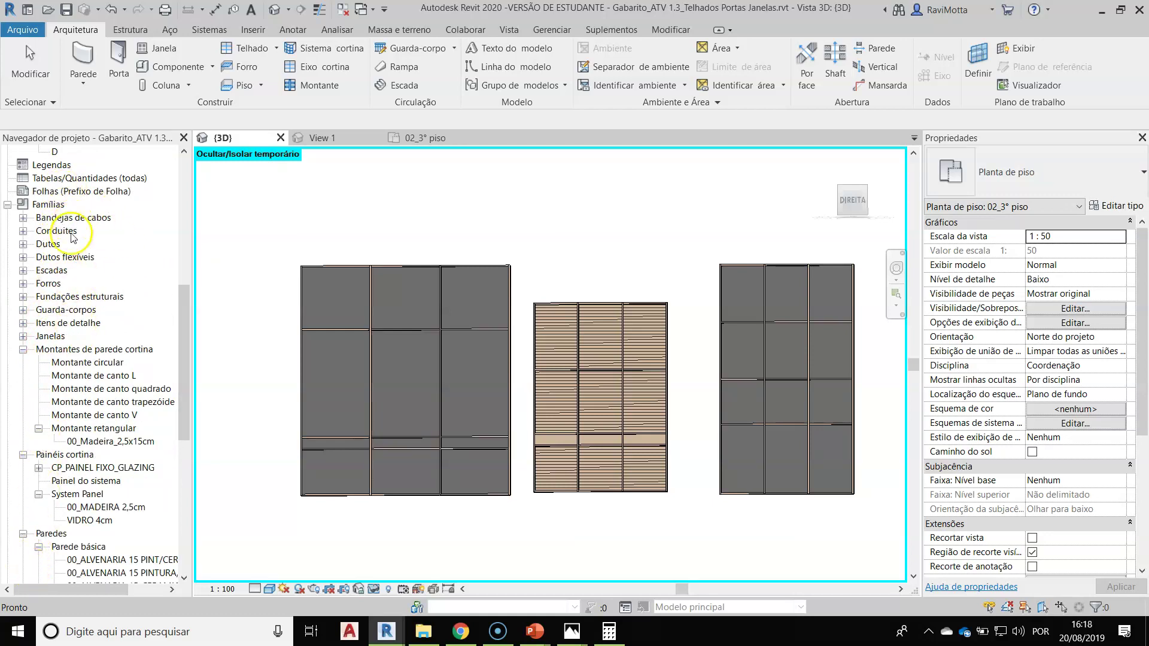
mouse_move(184, 342)
left_mouse_down()
mouse_move(167, 479)
mouse_move(173, 349)
left_mouse_up()
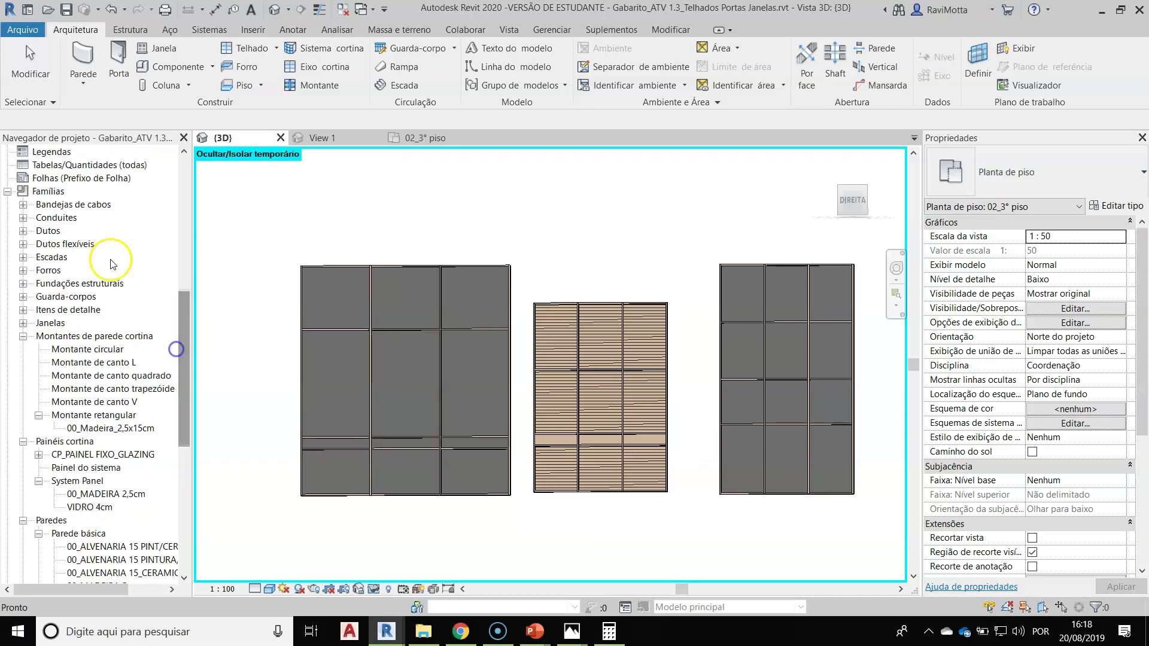
left_click_drag(184, 344, 184, 356)
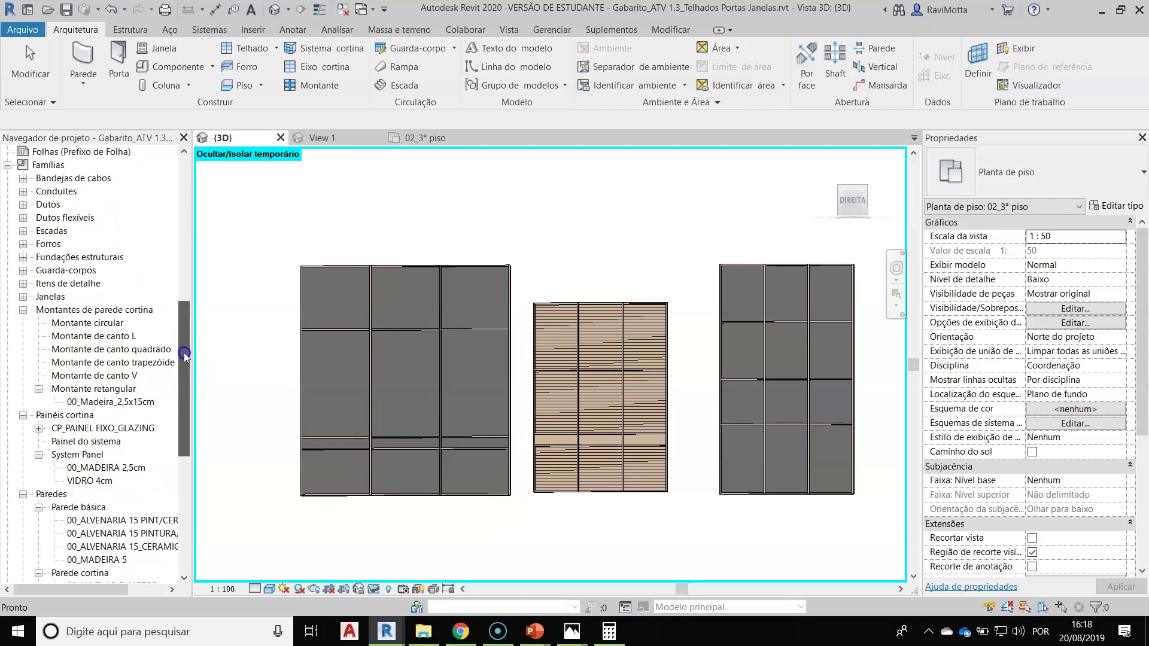
left_click(76, 390)
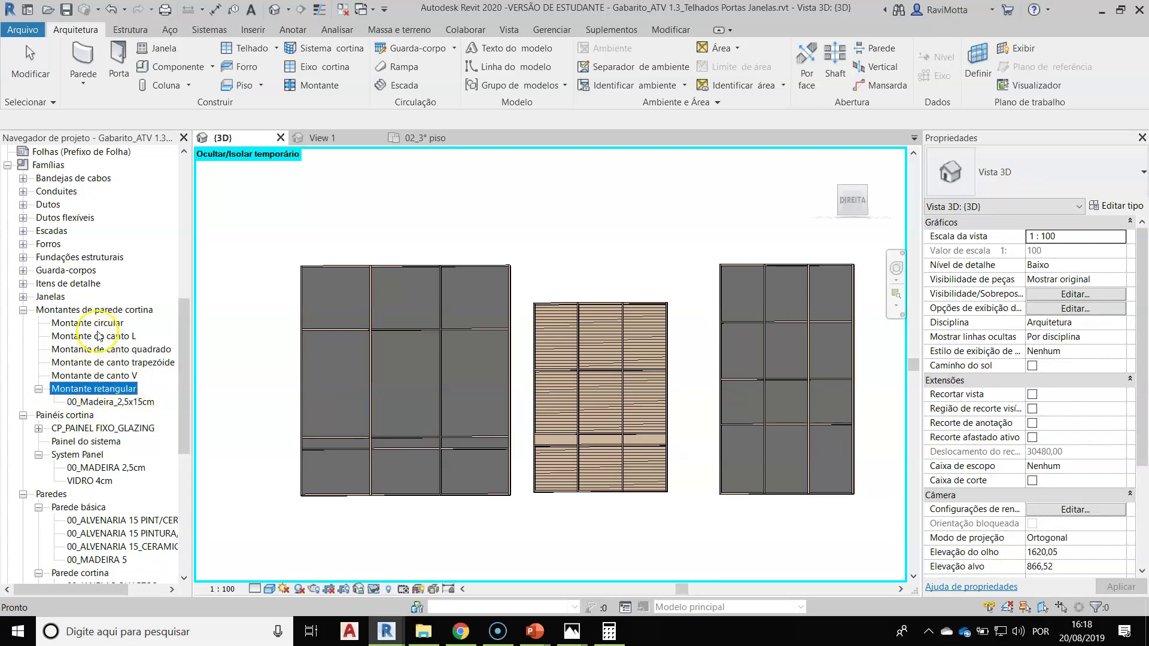
right_click(89, 393)
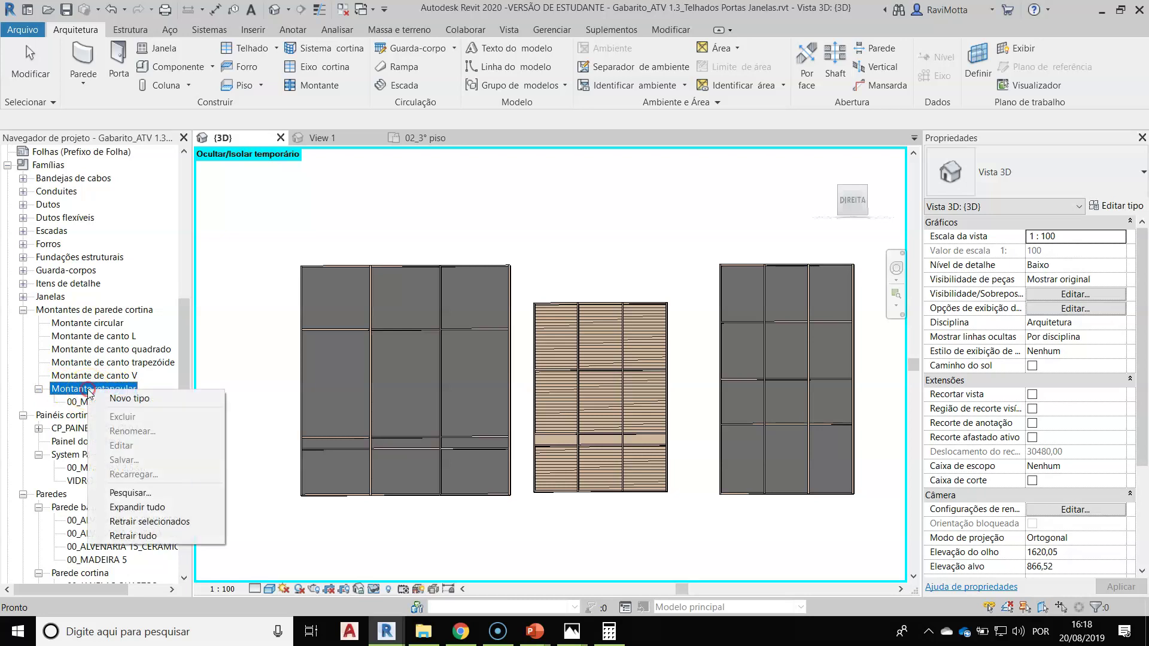
left_click(132, 399)
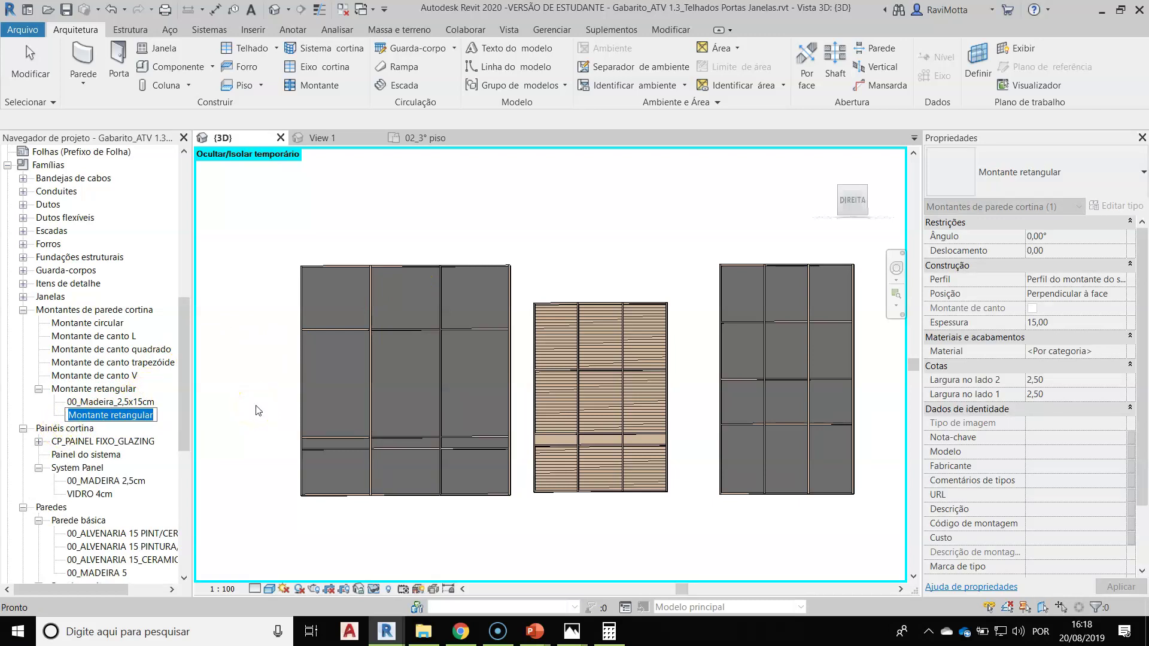
type("EXEMPLO")
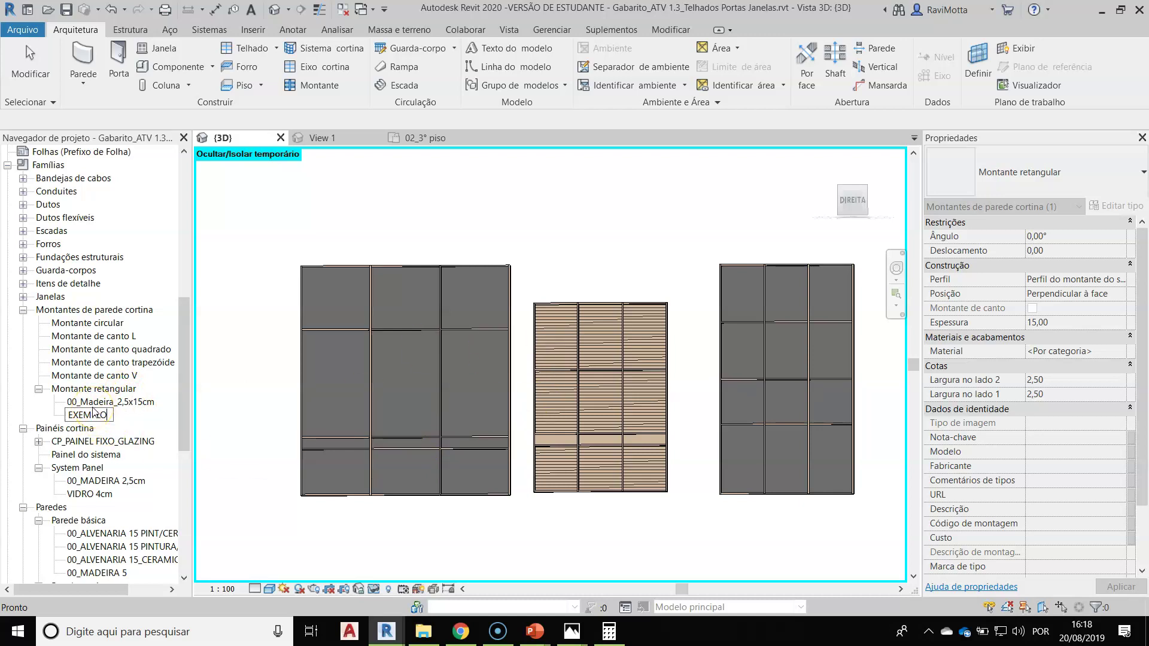
key("Return")
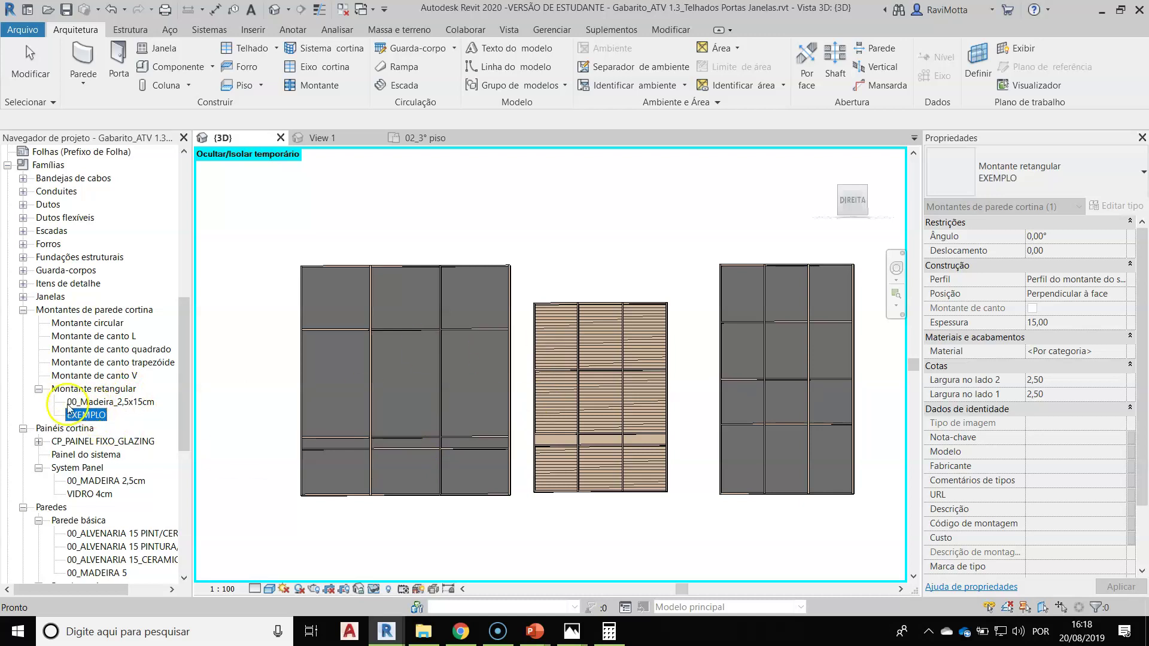
Step: Review the type properties of the EXEMPLO rectangular mullion, including its construction, material and side-width parameters
right_click(87, 418)
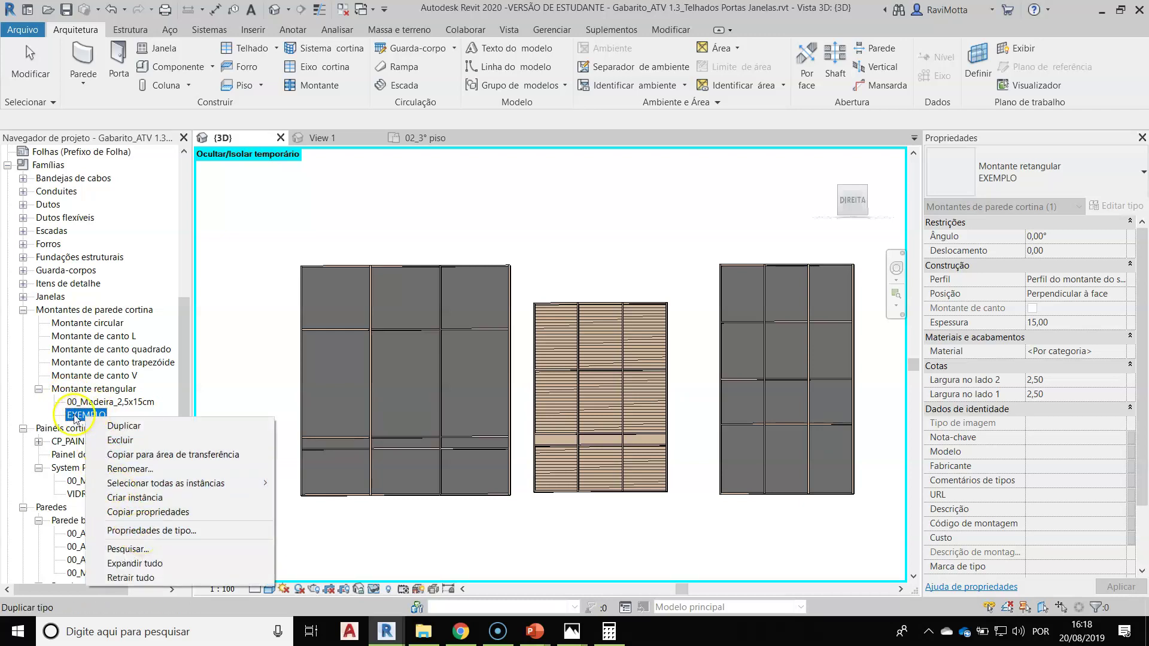
left_click(133, 531)
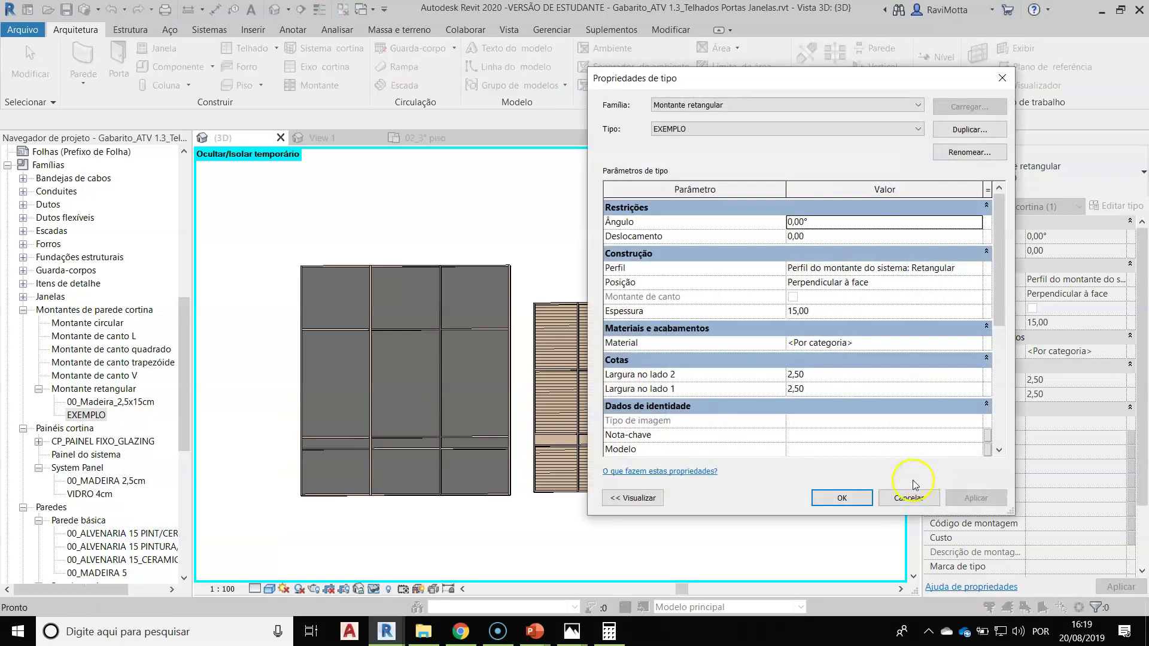
left_click_drag(769, 77, 457, 68)
left_click_drag(682, 275, 686, 315)
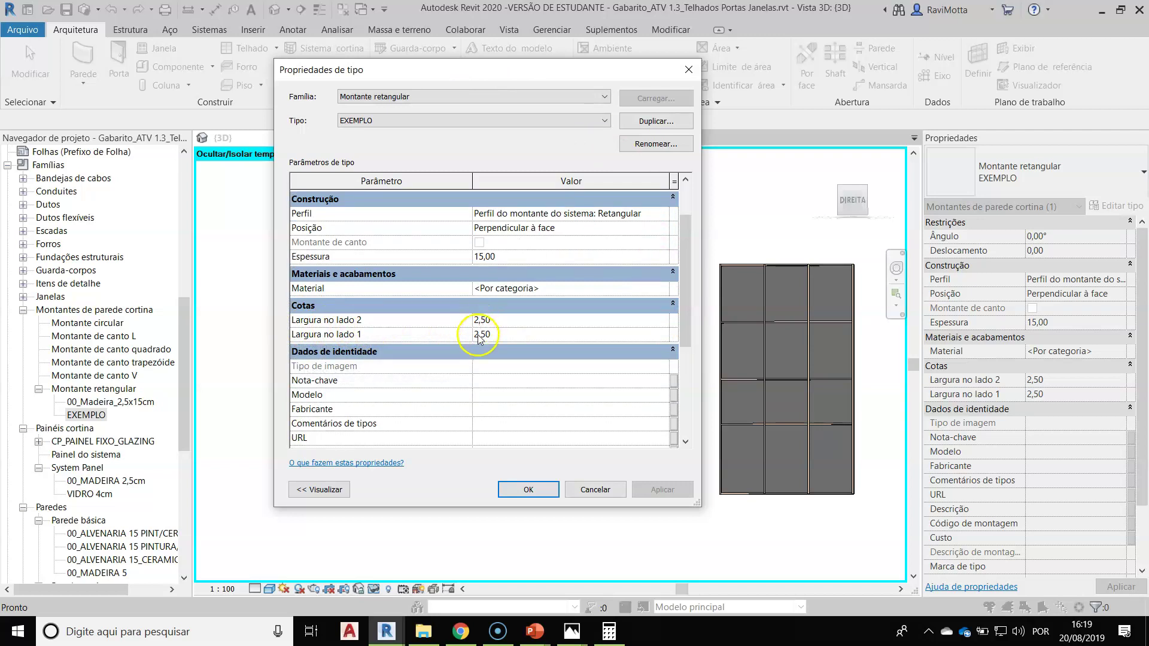
left_click_drag(502, 72, 300, 84)
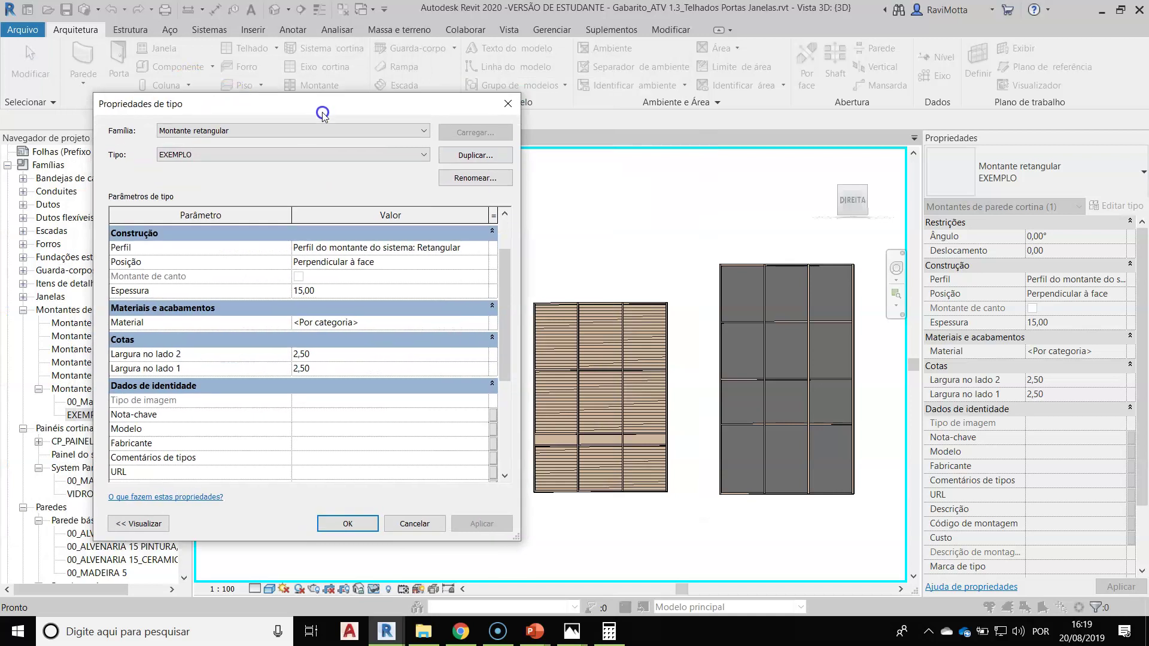
left_click(323, 502)
Step: Delete the lowest mullion segment on the new wall's left interior vertical grid line
scroll(383, 497, "up", 6)
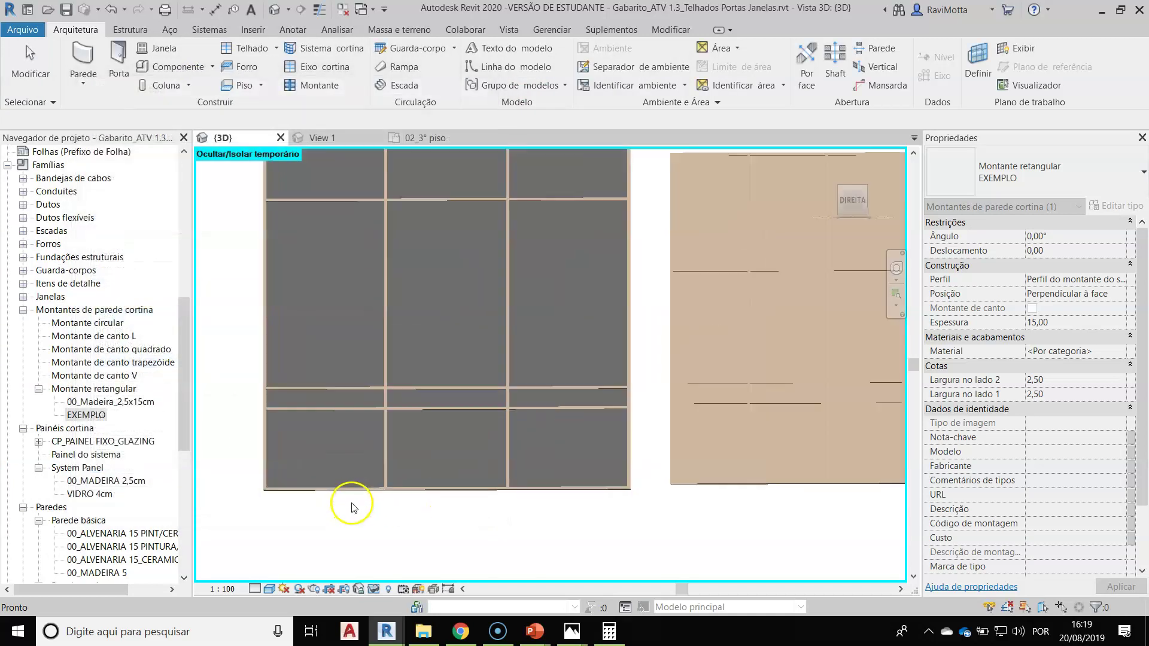
scroll(384, 491, "up", 2)
middle_click(691, 476)
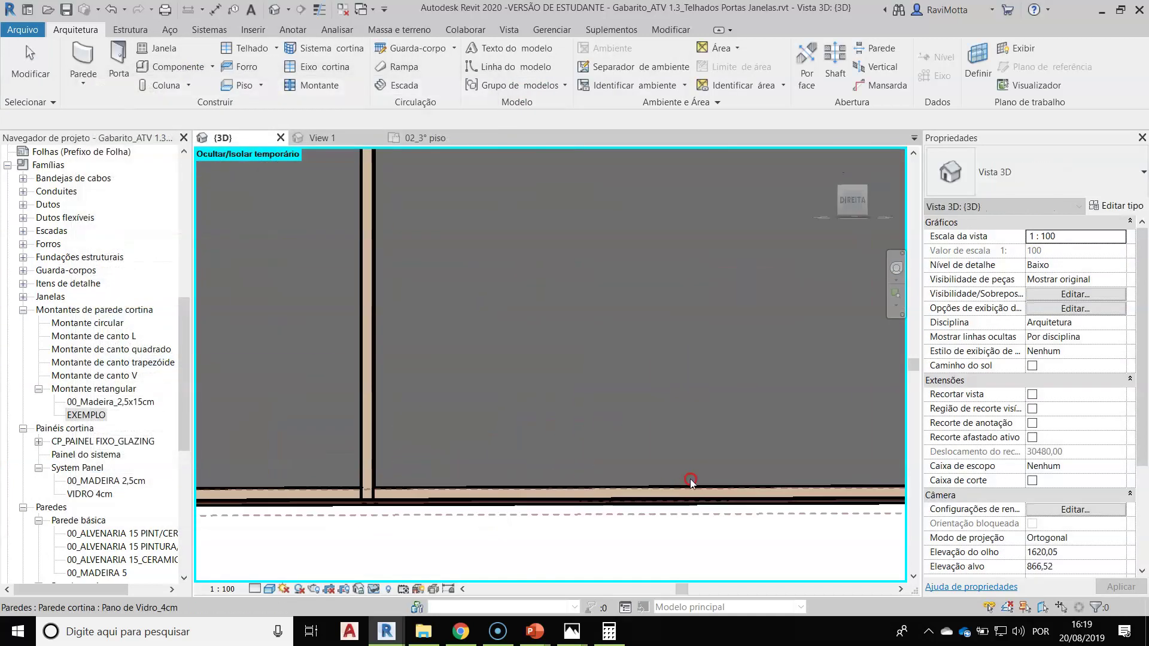
scroll(498, 432, "down", 1)
middle_click_drag(505, 440, 704, 451)
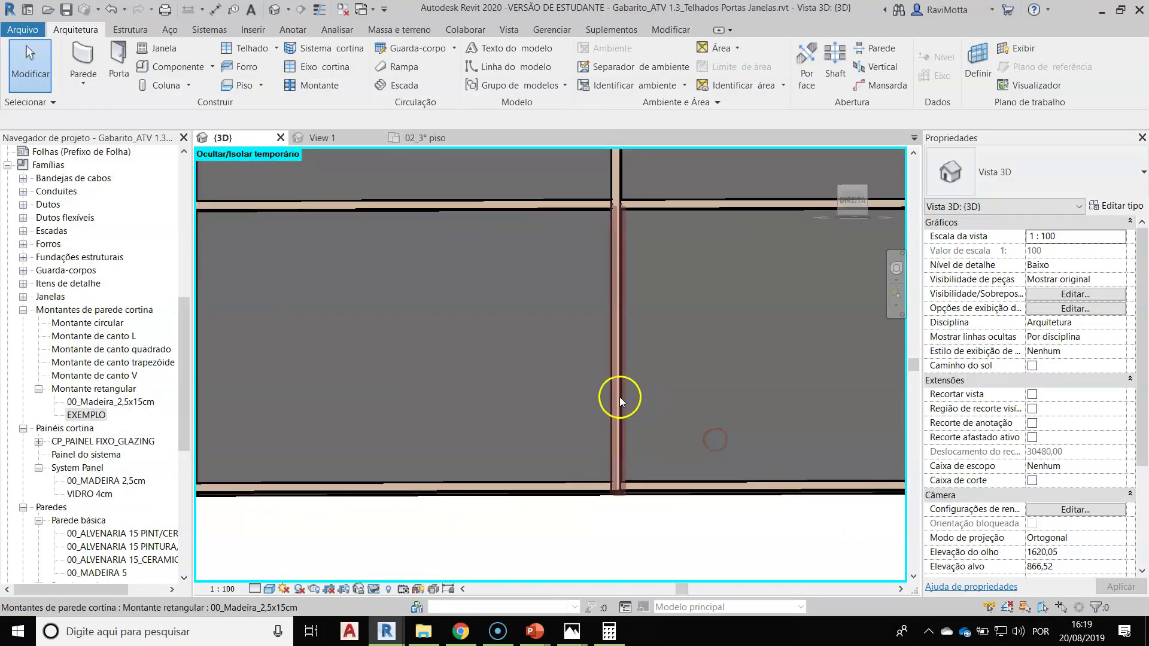
left_click(619, 396)
left_click(687, 530)
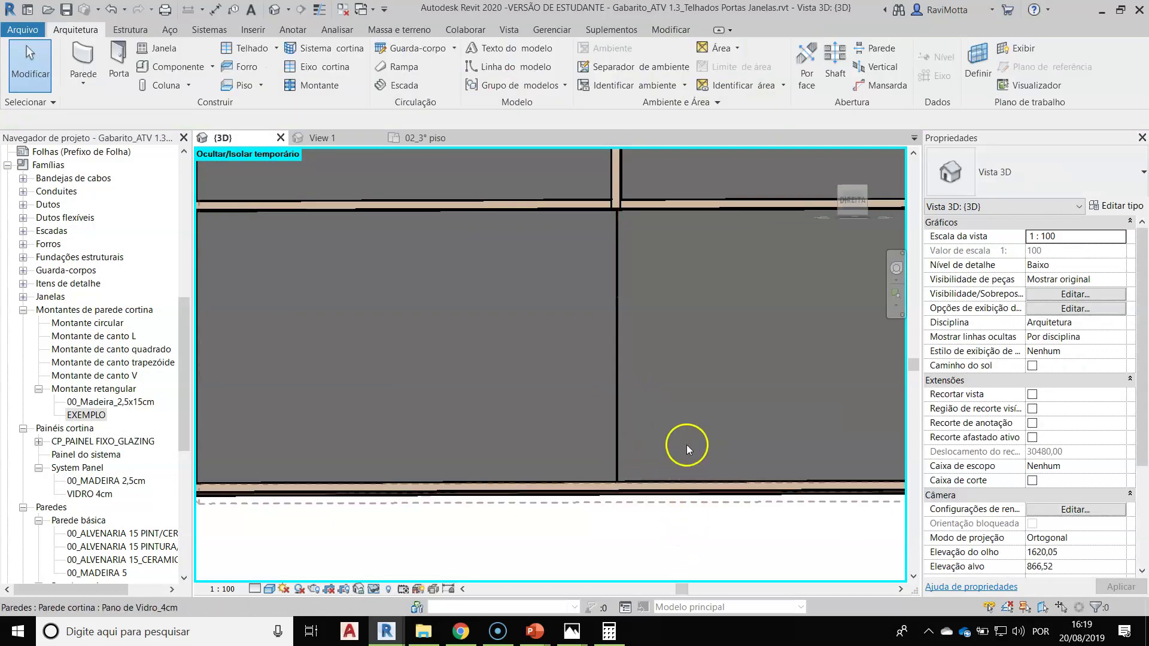
Step: Examine how the mullion is centred on the exposed vertical grid line in the Direita view, toggling thin lines on and off
scroll(622, 215, "up", 2)
left_click(858, 203)
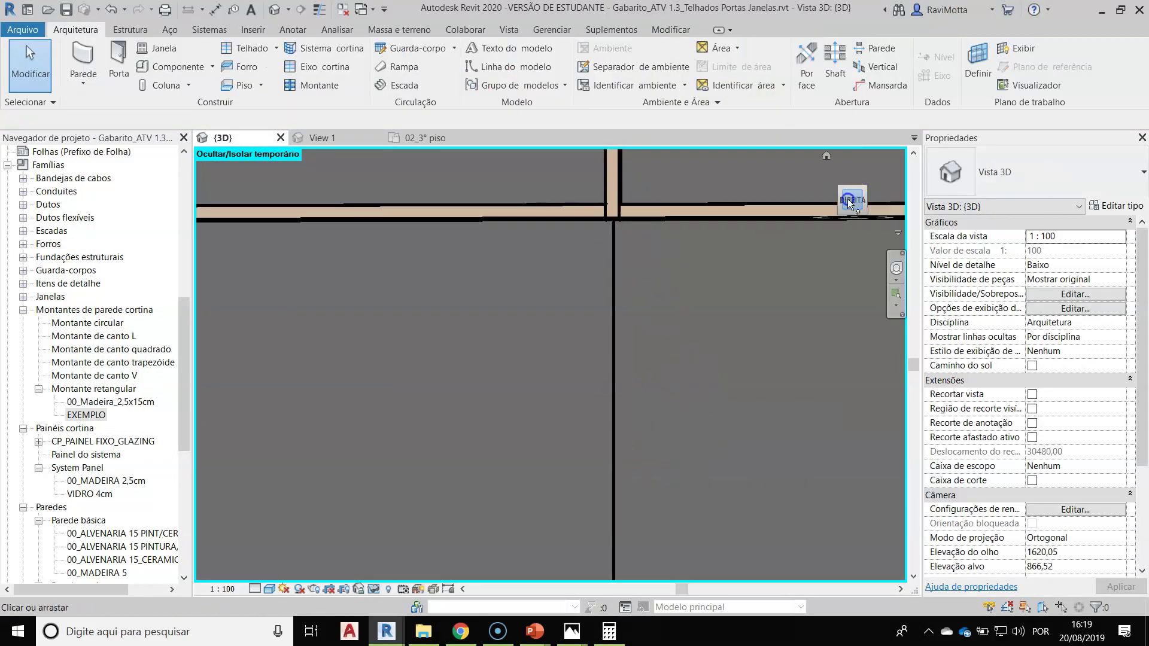
scroll(410, 383, "up", 5)
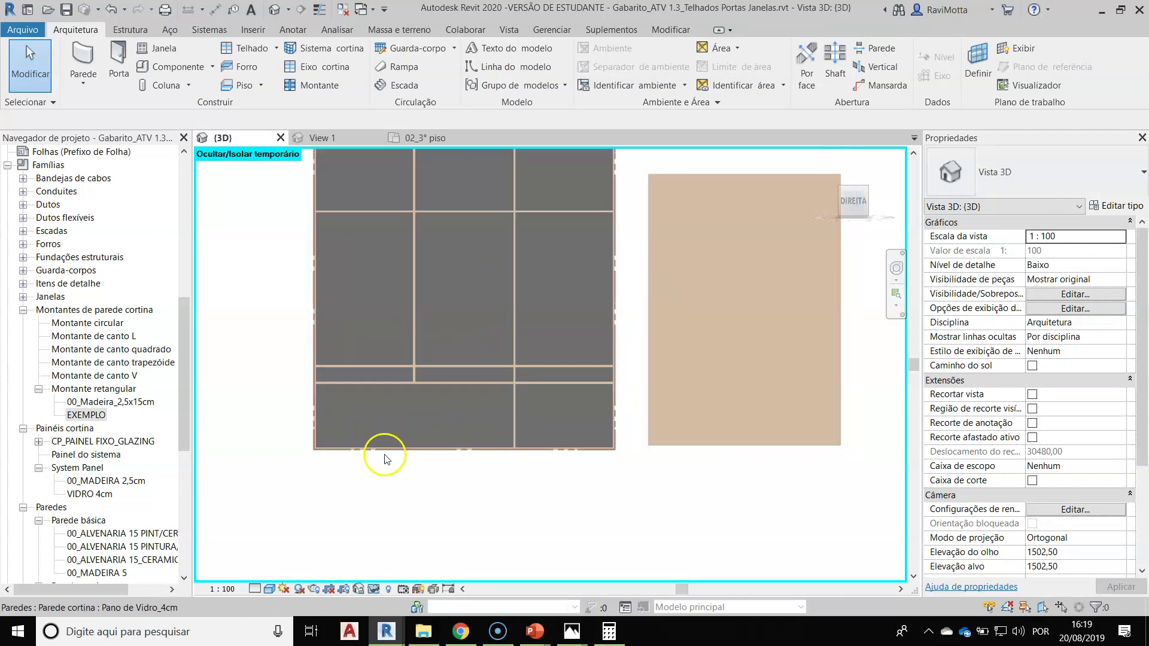
scroll(419, 350, "up", 4)
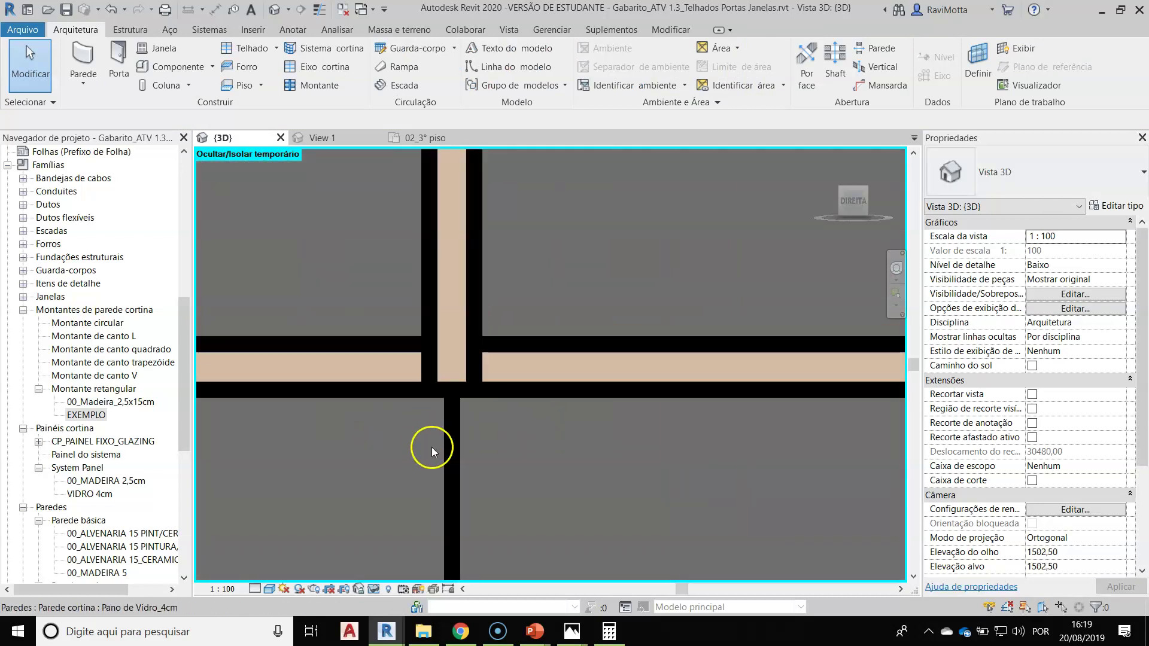
middle_click_drag(540, 414, 743, 393)
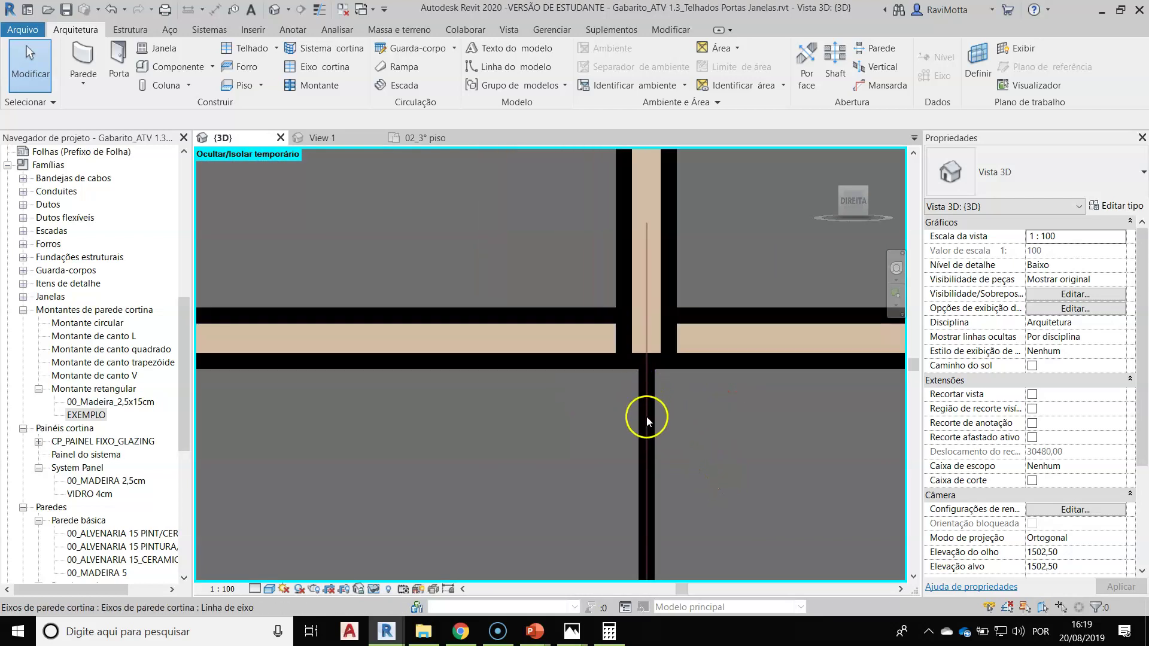
left_click(320, 10)
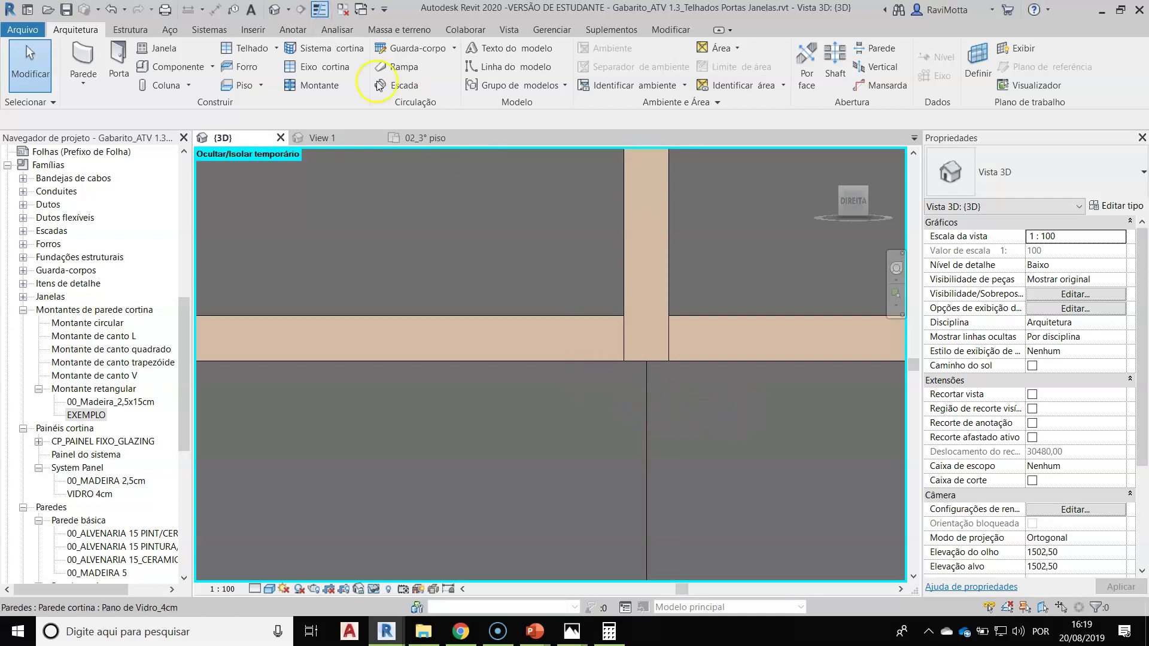
left_click(321, 9)
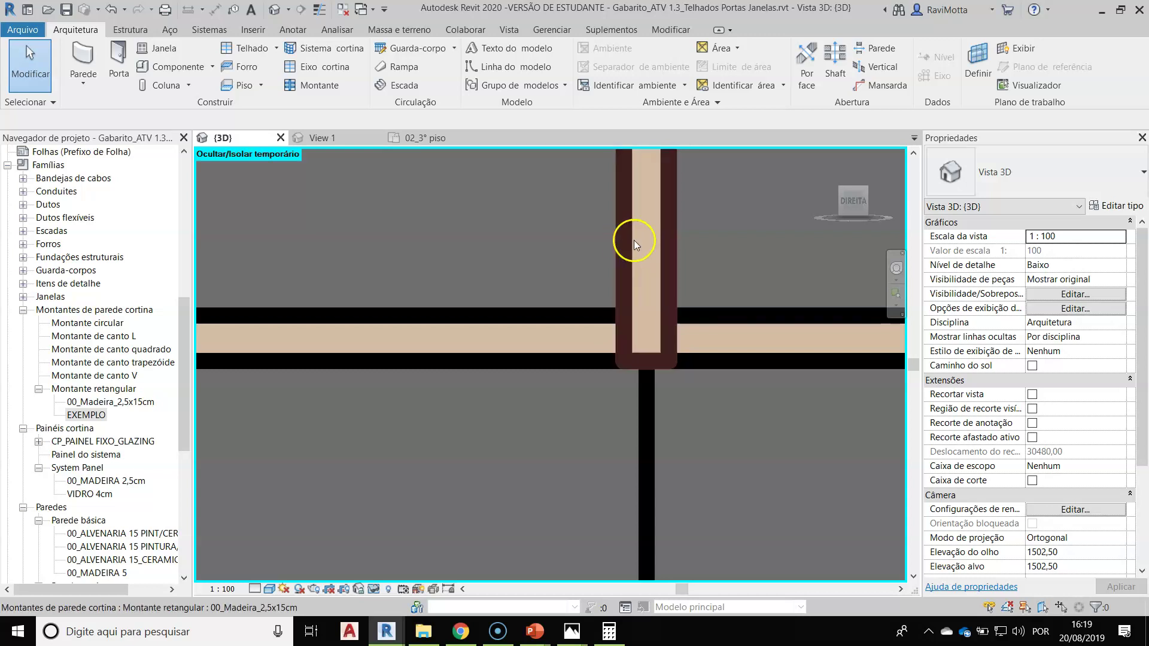
Step: Set Largura no lado 2 and Largura no lado 1 of the 00_Madeira_2,5x15cm mullion type to 5 and apply them
left_click(670, 235)
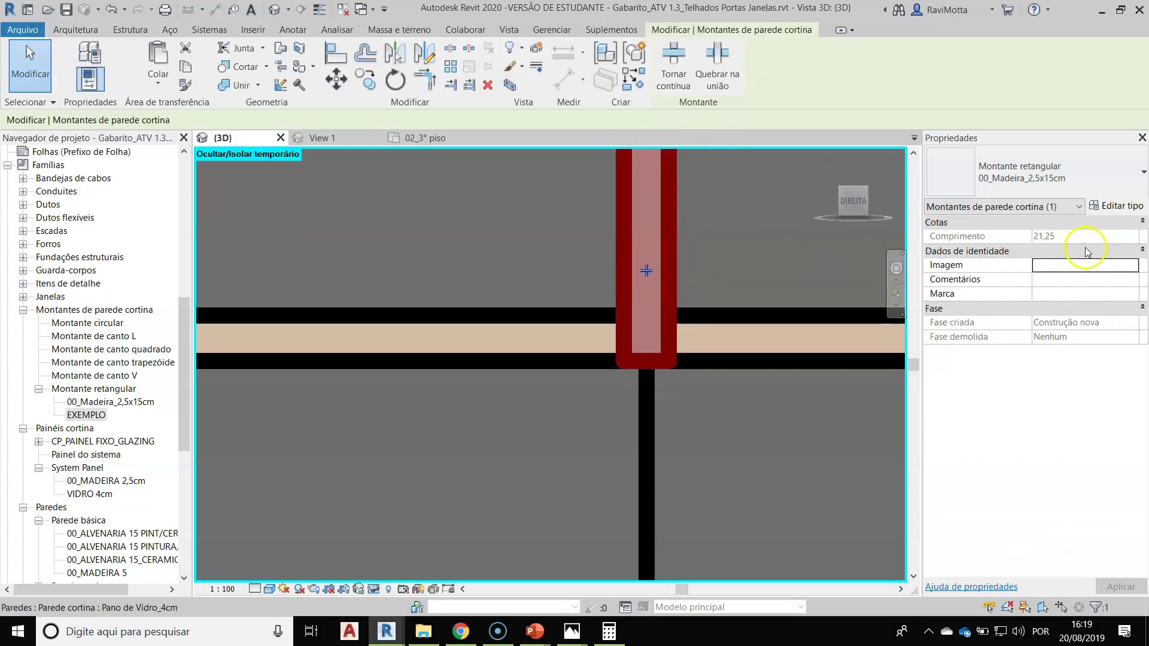
left_click(1120, 206)
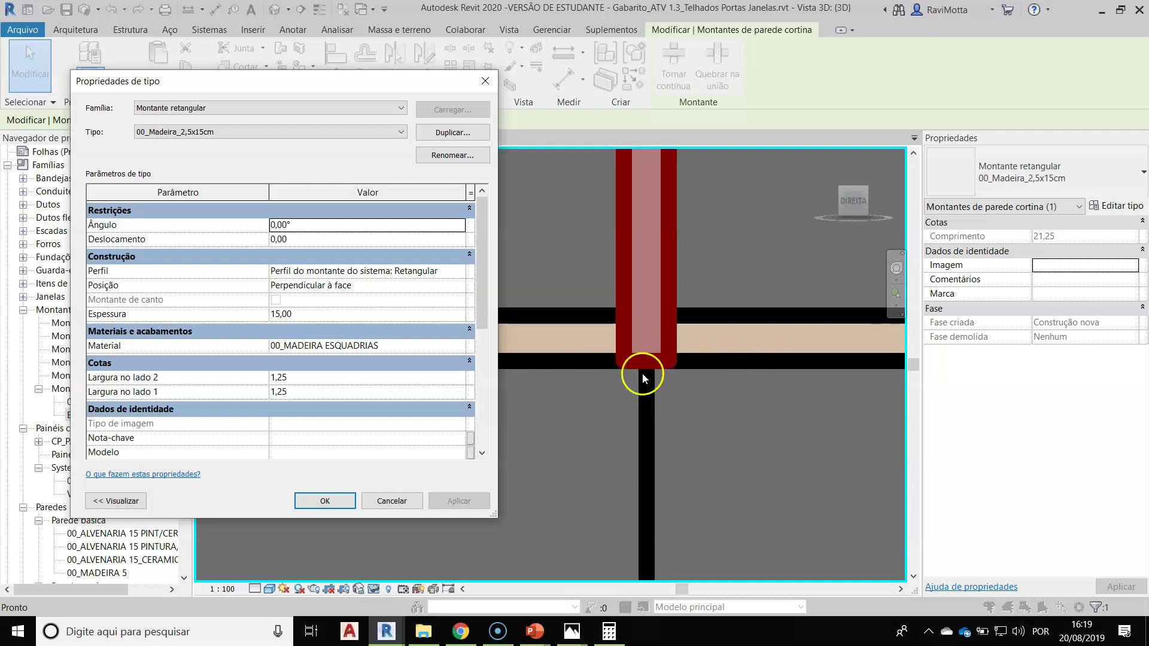
left_click(322, 378)
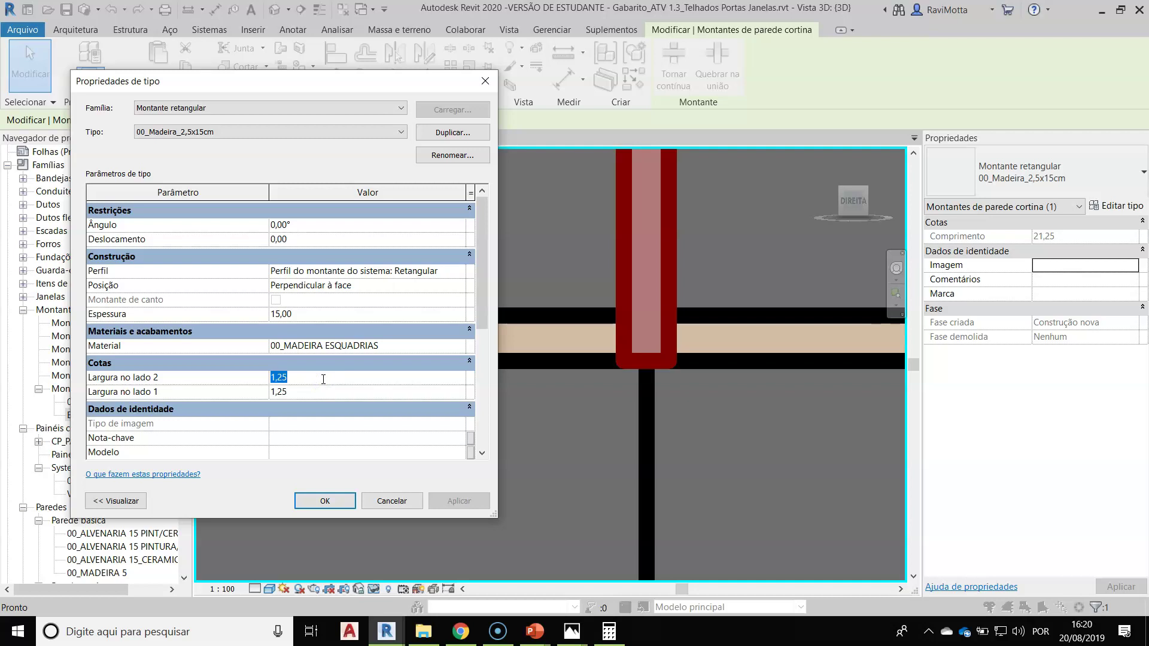
type("5")
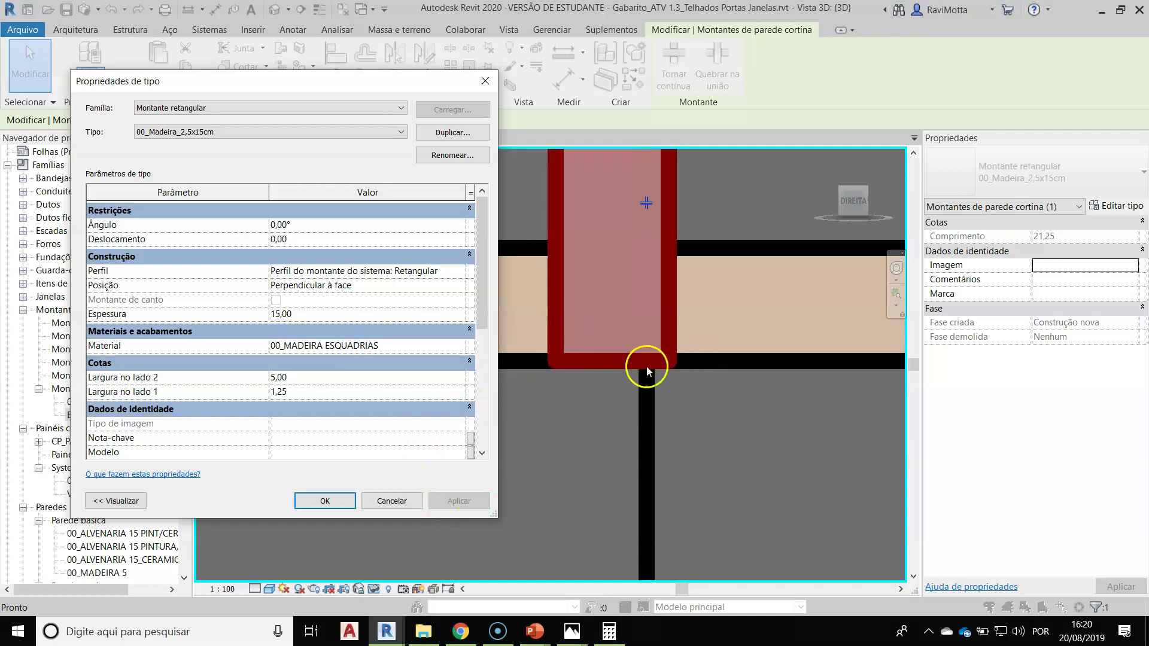
left_click(303, 393)
type("5")
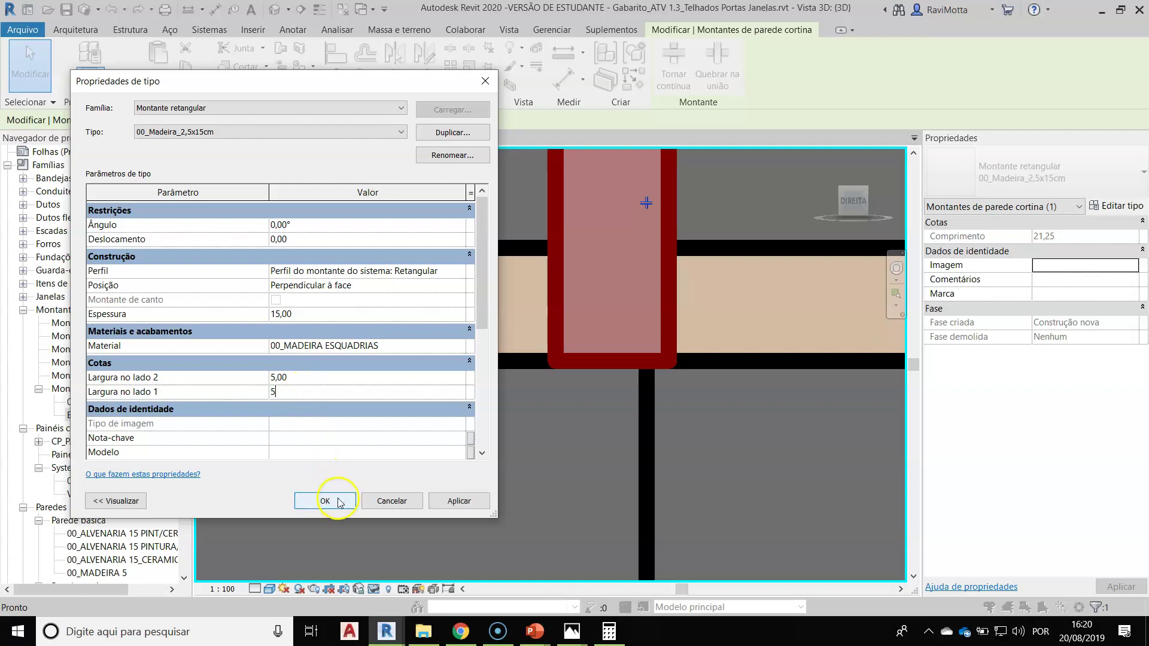
left_click(459, 501)
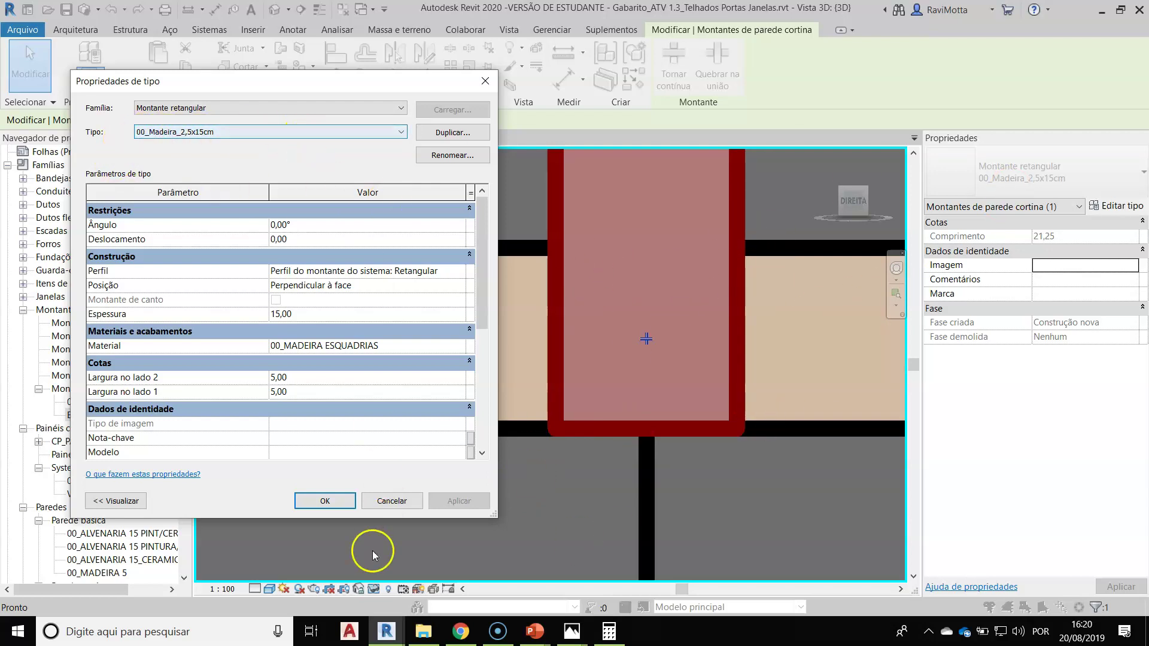
Step: Set Largura no lado 2 of the 00_Madeira_2,5x15cm mullion type to 1,25 and close its type properties
left_click(313, 383)
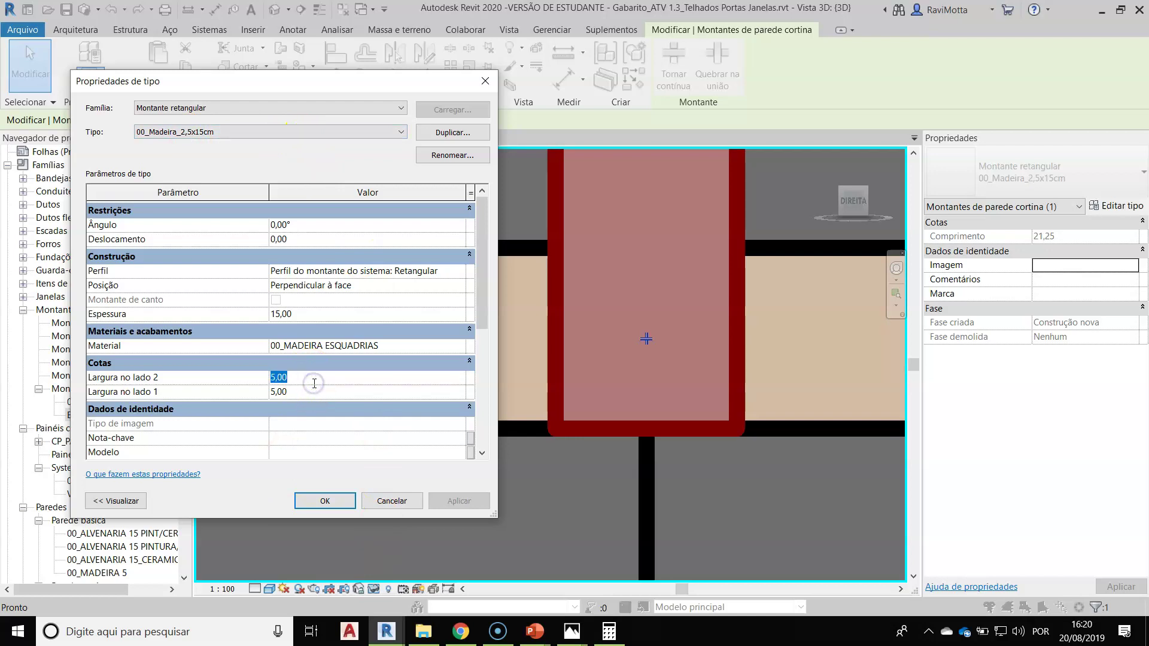
type("1,25")
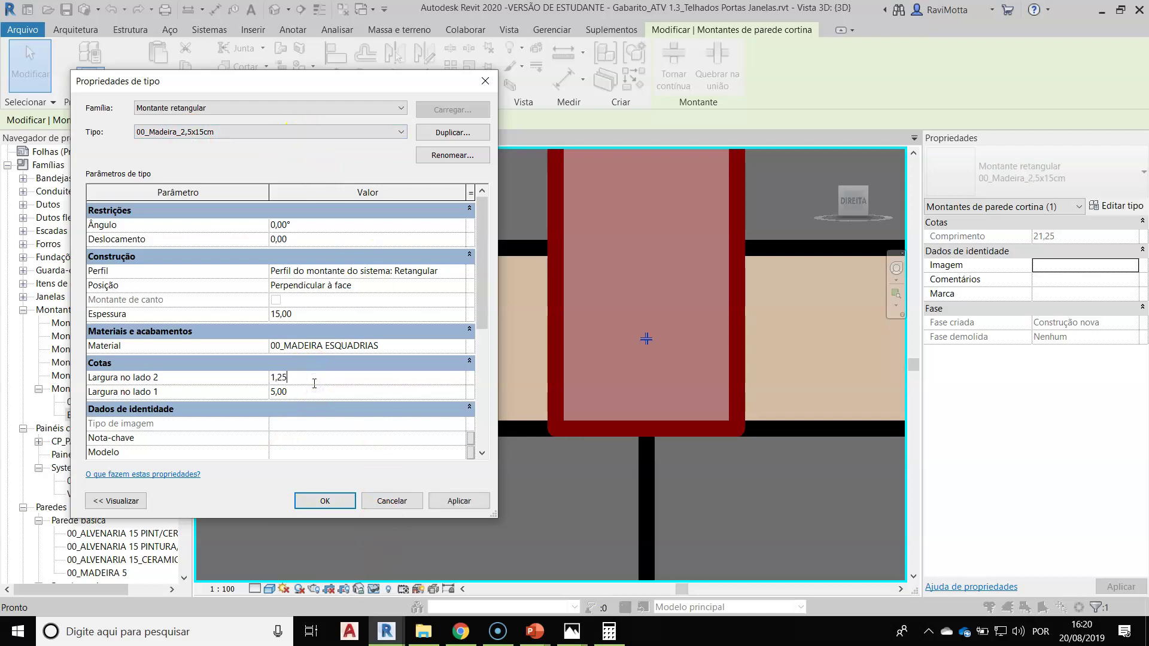
left_click(392, 500)
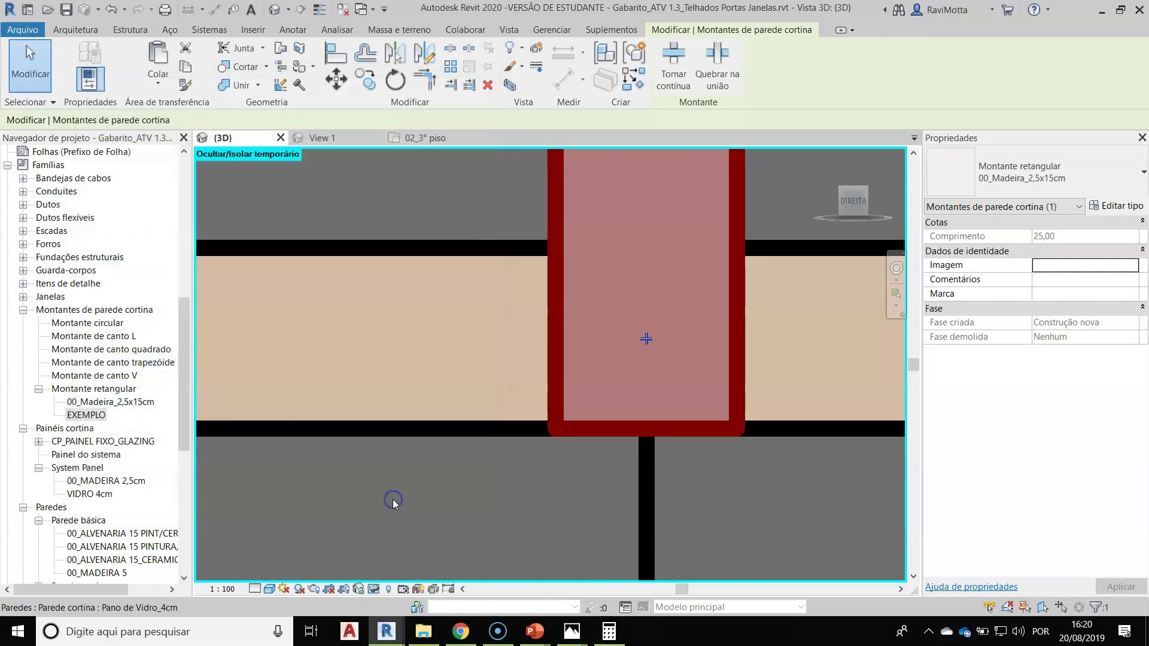
scroll(400, 487, "down", 2)
left_click(399, 487)
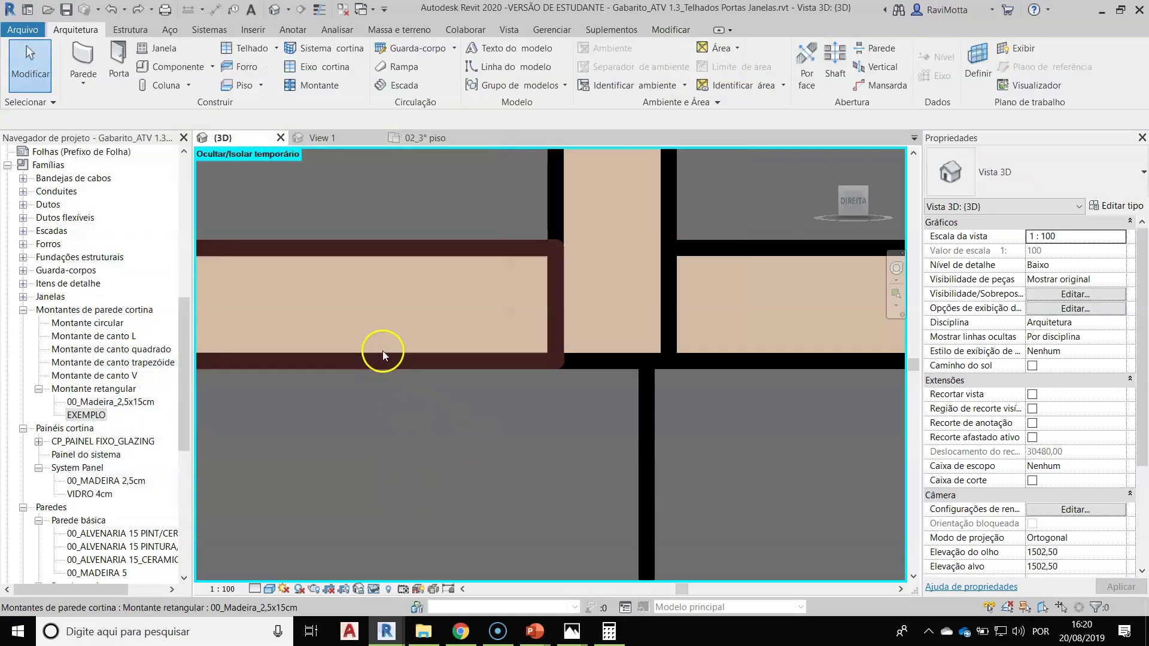
Step: Set Largura no lado 2 and Largura no lado 1 of the EXEMPLO rectangular mullion type to 1,25
right_click(87, 415)
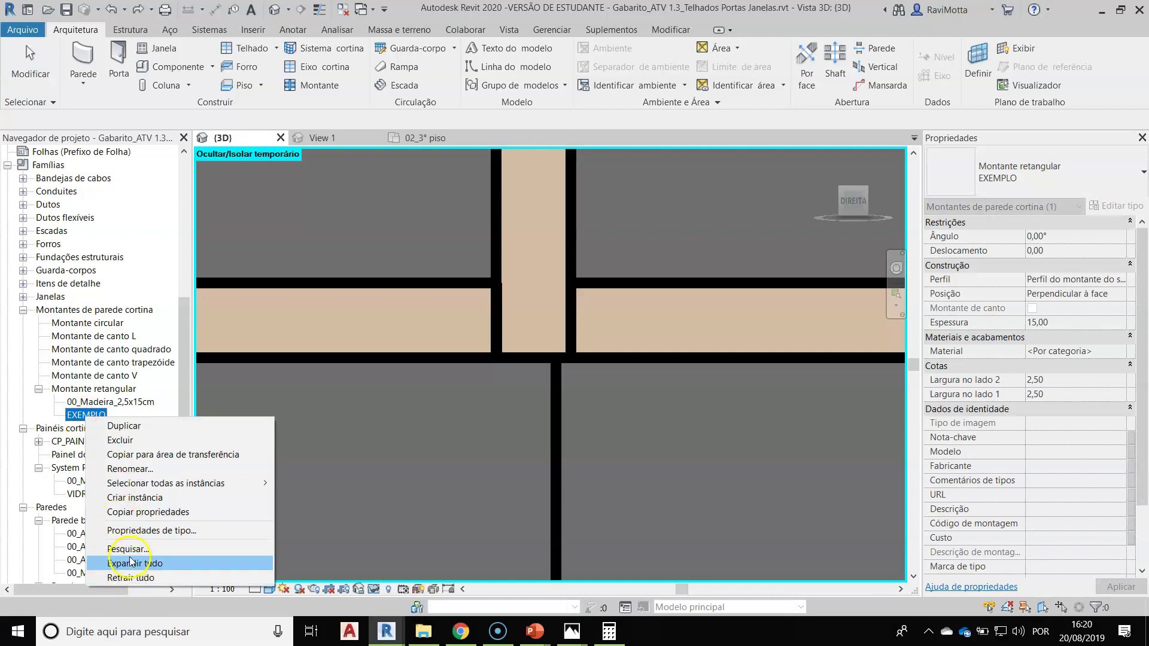
left_click(145, 531)
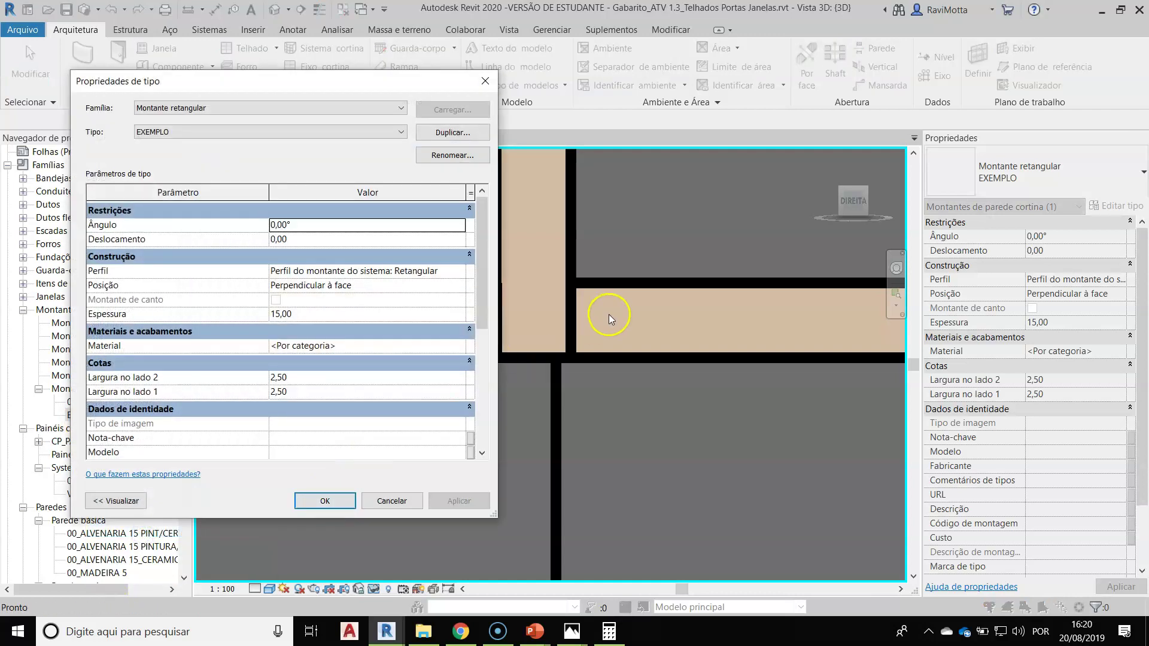
left_click_drag(269, 82, 479, 59)
left_click(509, 356)
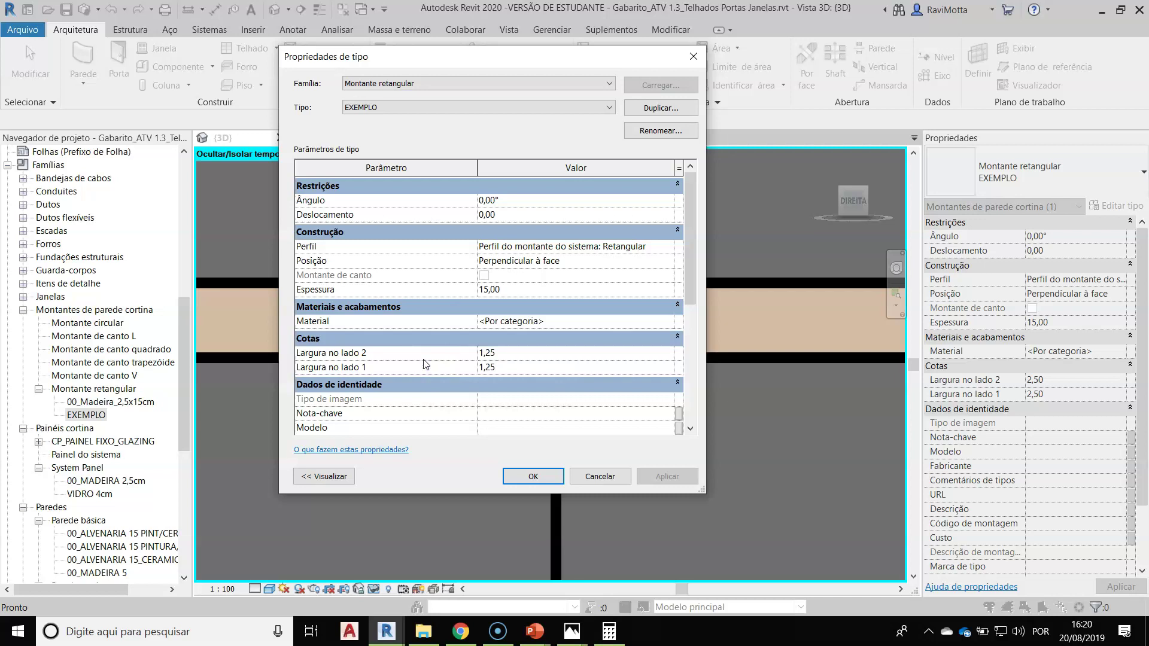
left_click(489, 291)
left_click(530, 292)
left_click(584, 295)
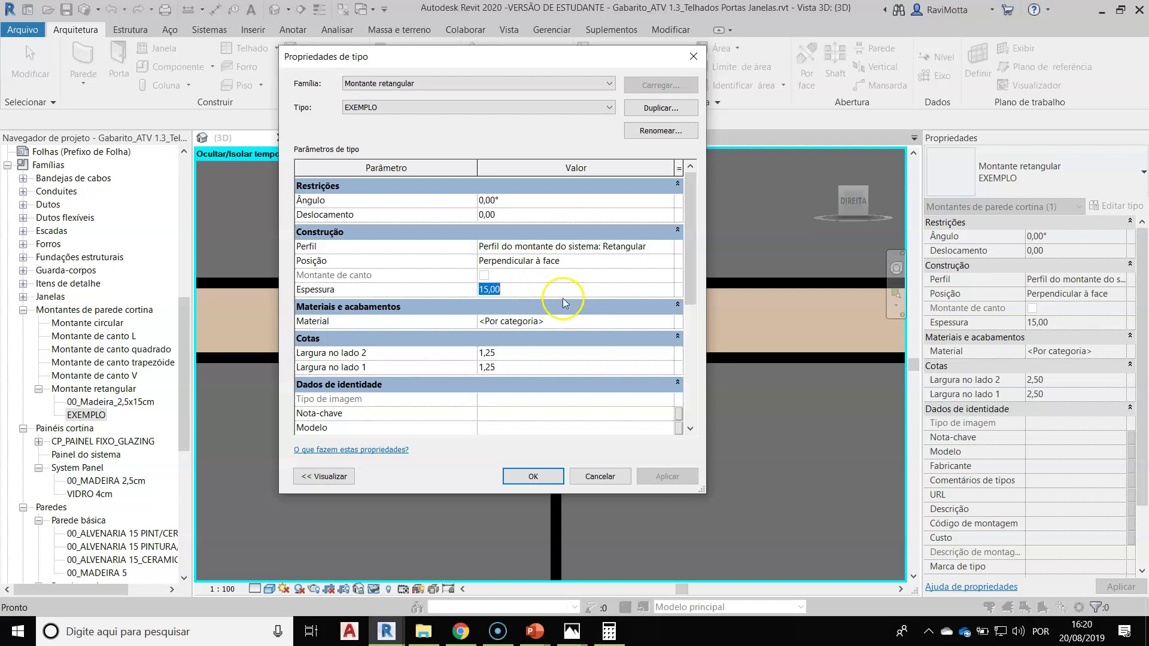
left_click(531, 477)
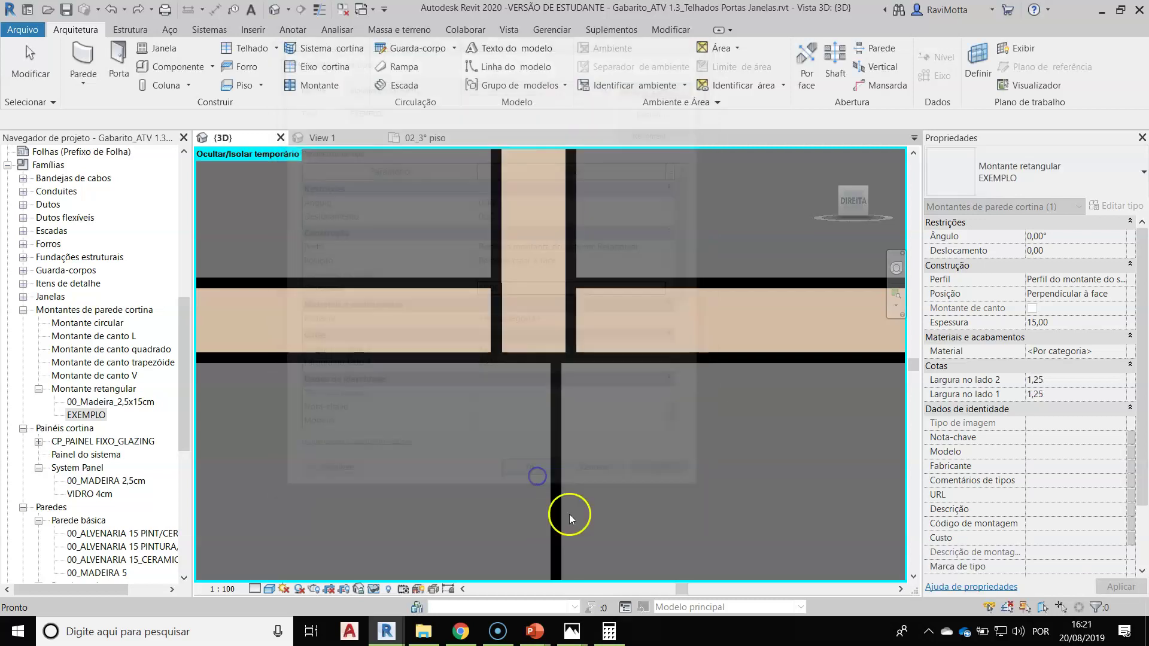
Step: Set the EXEMPLO mullion type's Espessura to 10 and both side widths to 3,00
left_click(84, 420)
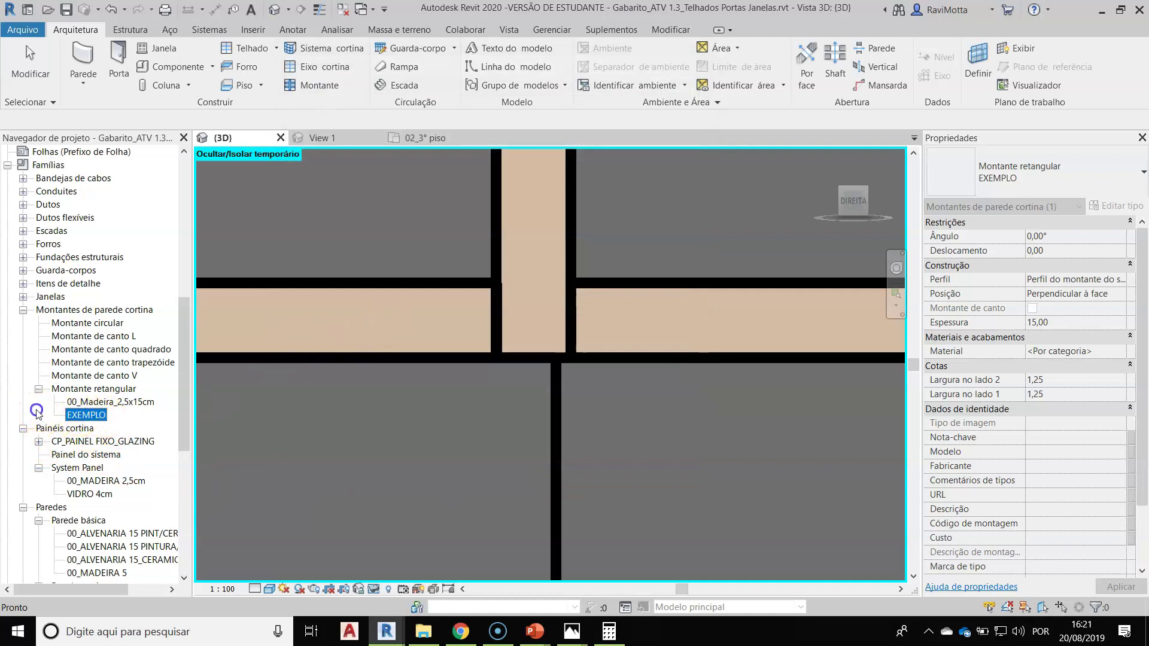
right_click(87, 417)
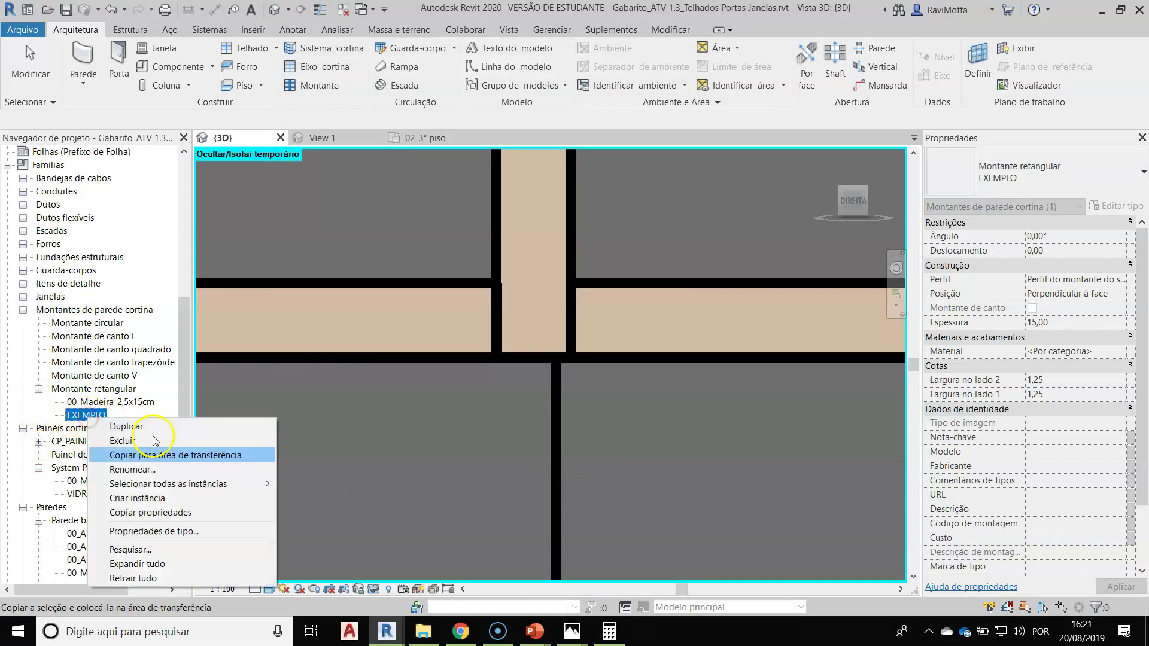
left_click(138, 531)
left_click(513, 353)
left_click(516, 372)
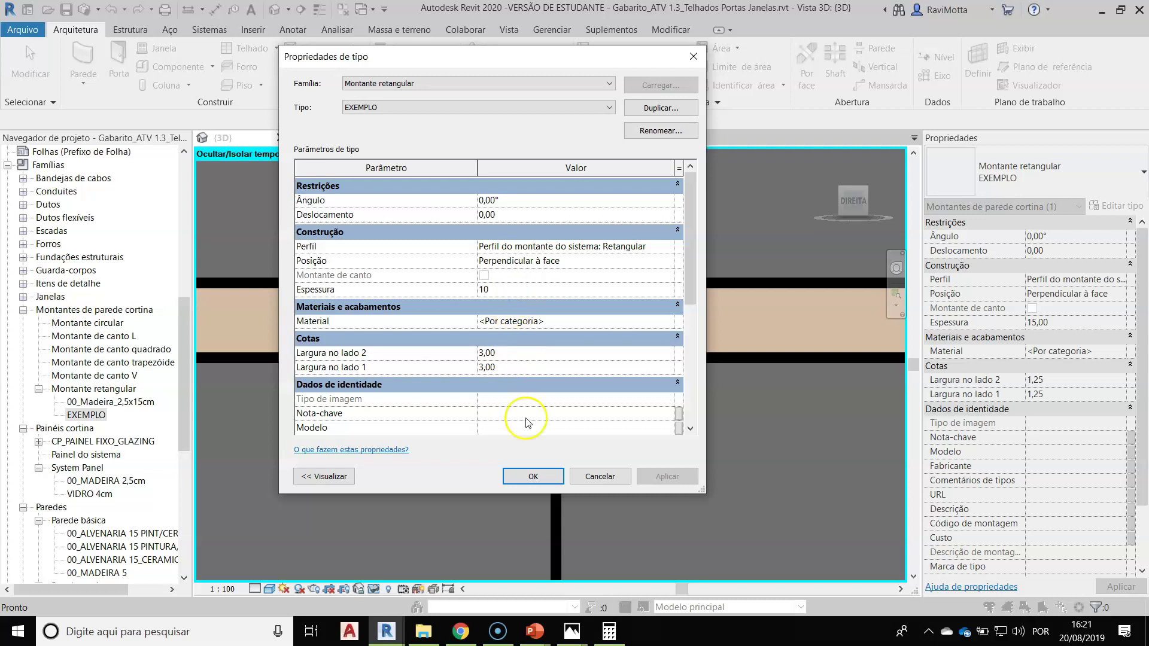
left_click(535, 477)
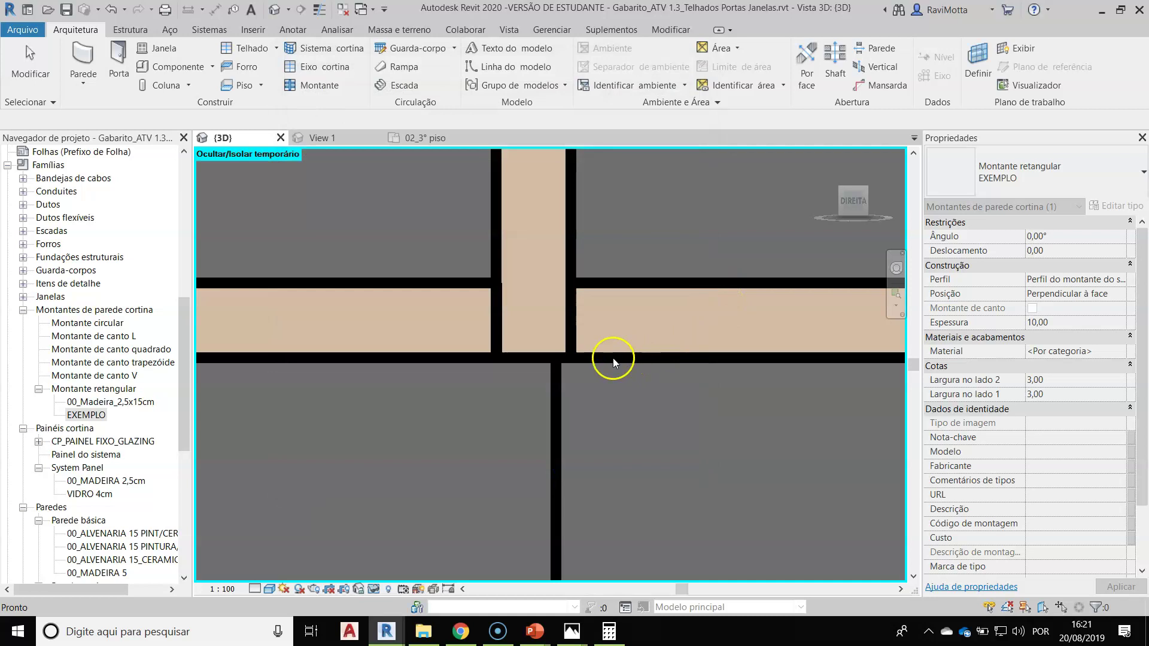
Step: Place an EXEMPLO rectangular mullion on the exposed lowest segment of the wall's first interior vertical grid line
scroll(613, 358, "down", 4)
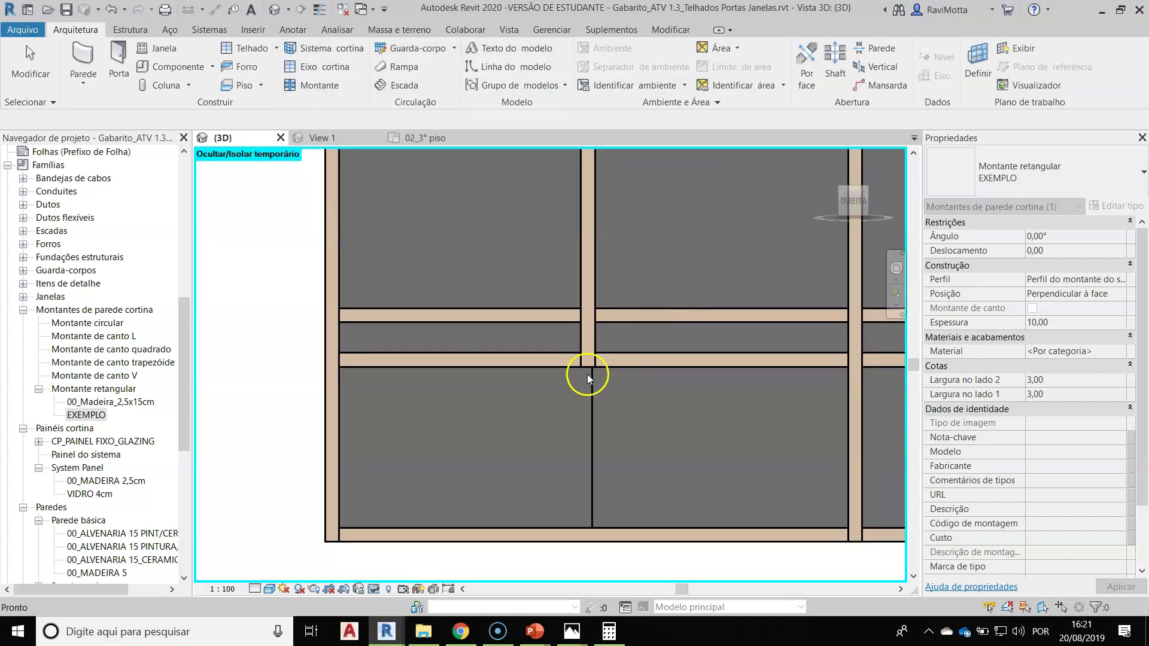
scroll(587, 375, "down", 2)
key("Escape")
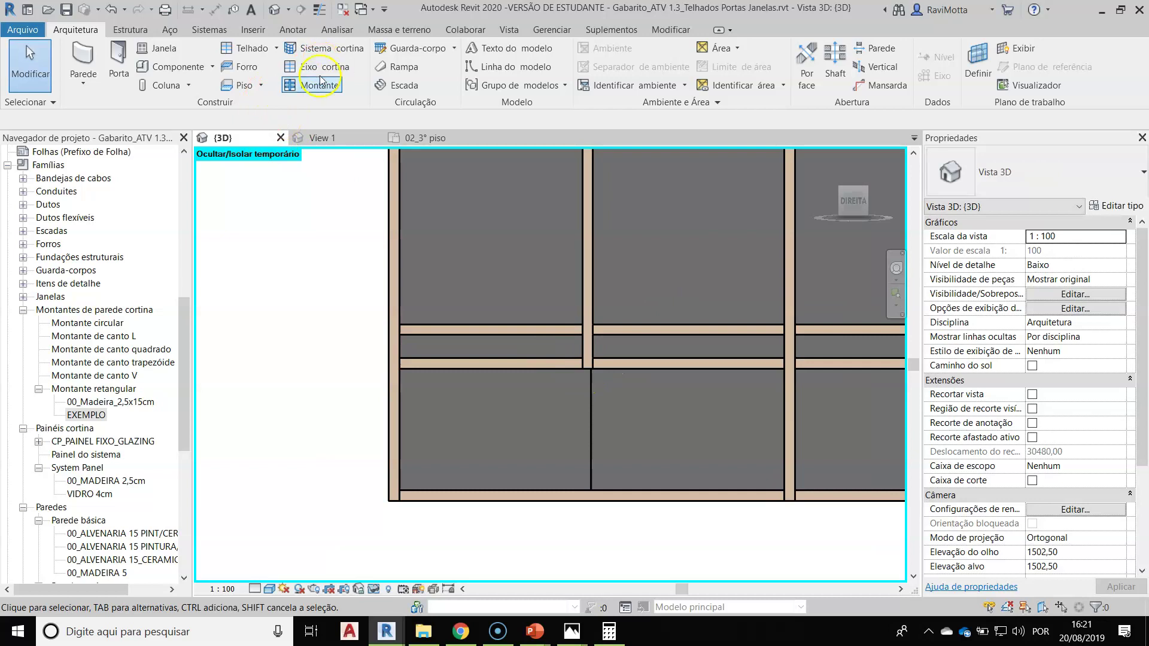
left_click(320, 84)
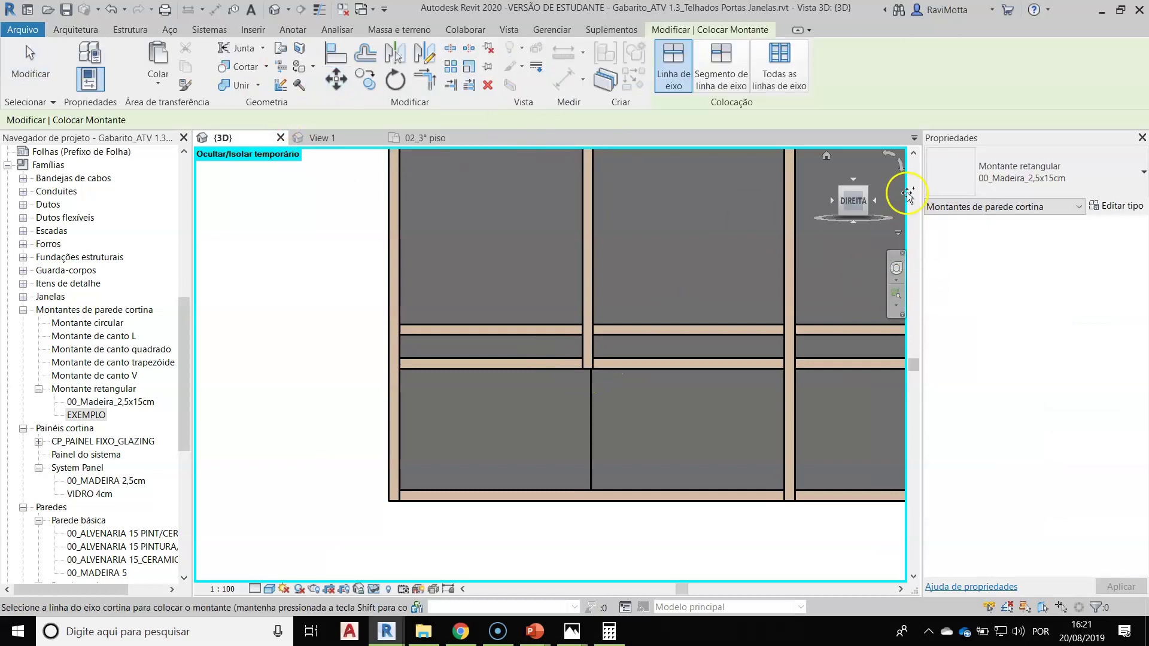
left_click(1053, 178)
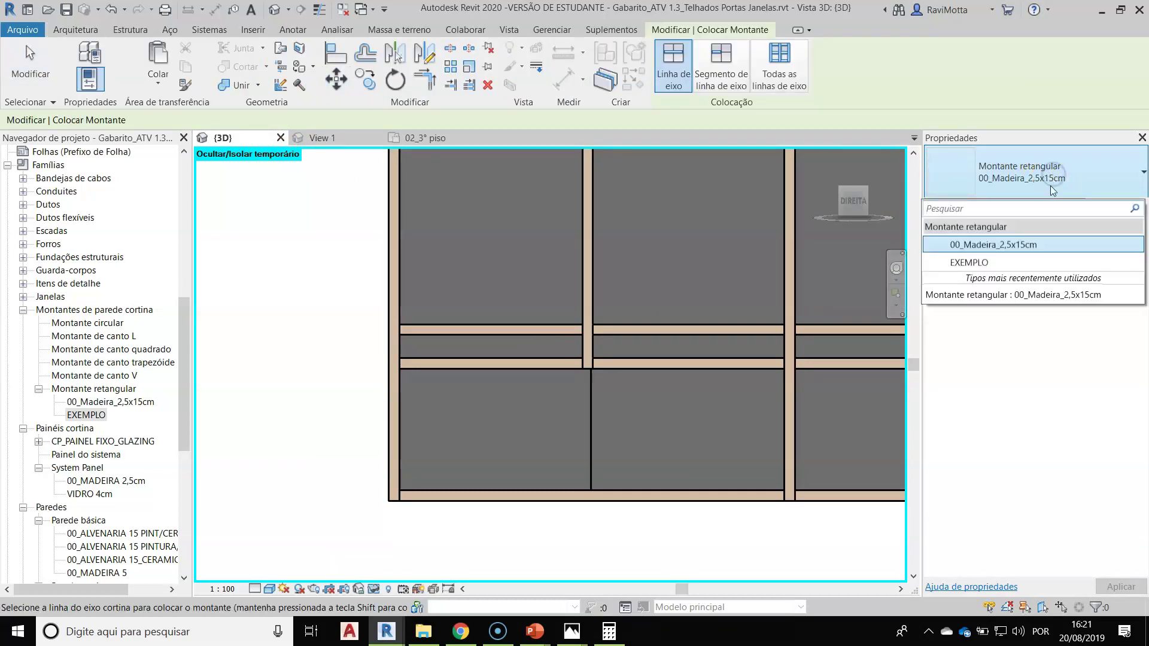
left_click(968, 263)
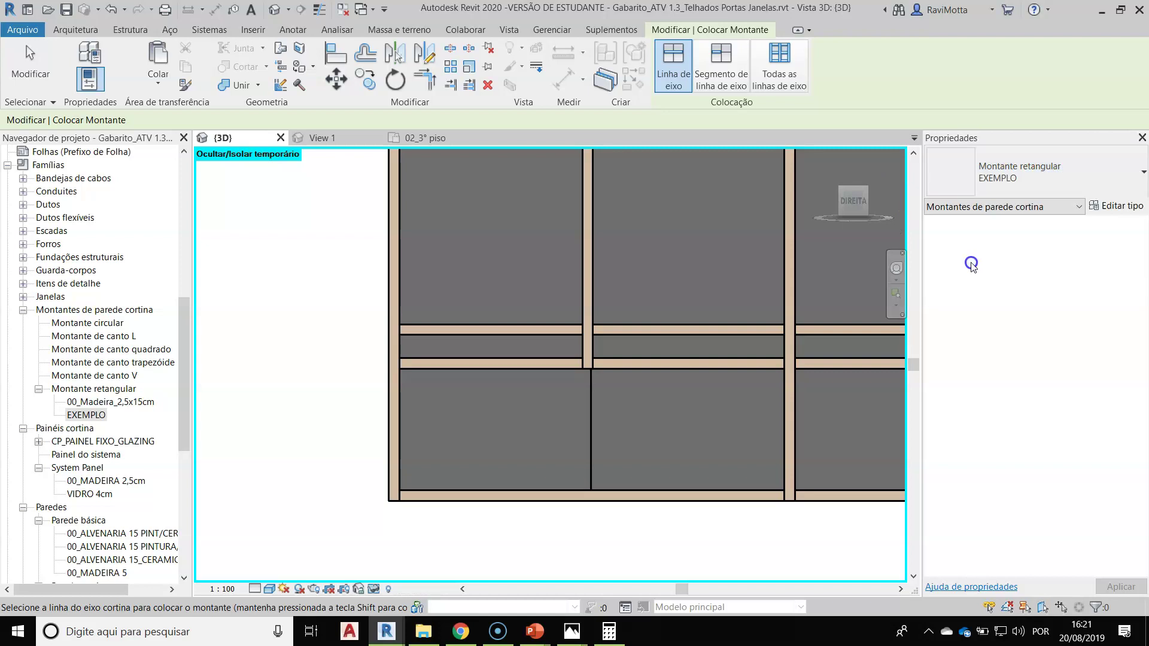
left_click(589, 424)
scroll(583, 420, "up", 3)
key("Escape")
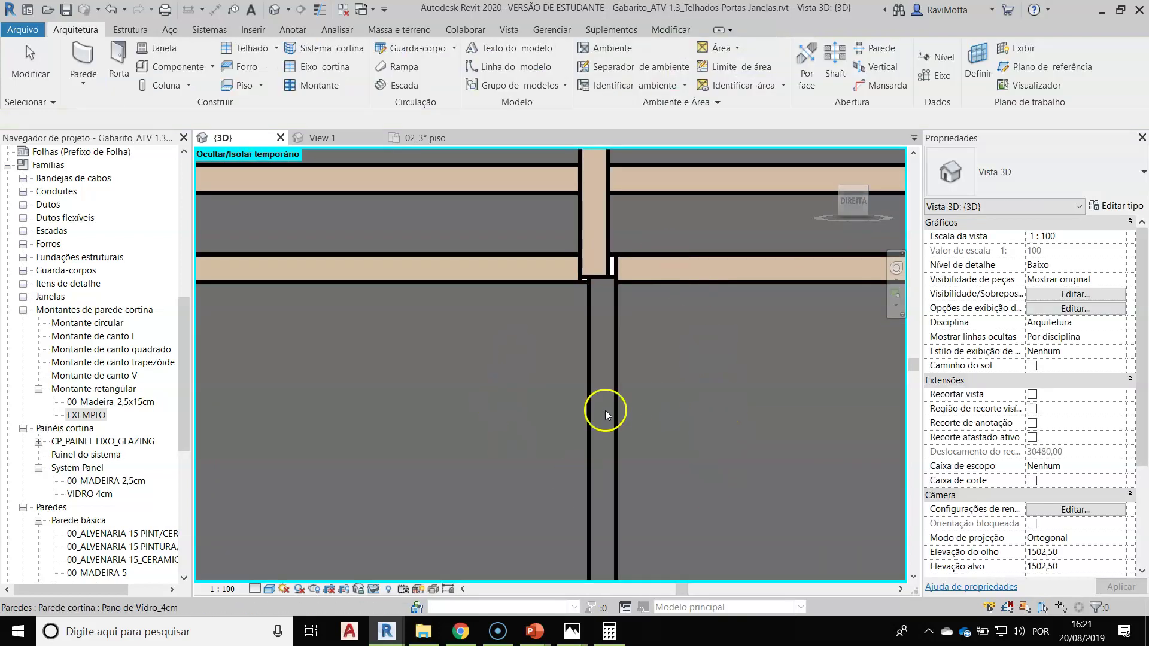
Step: Examine the joint between the new EXEMPLO mullion and the wooden mullions above it
scroll(623, 377, "down", 4)
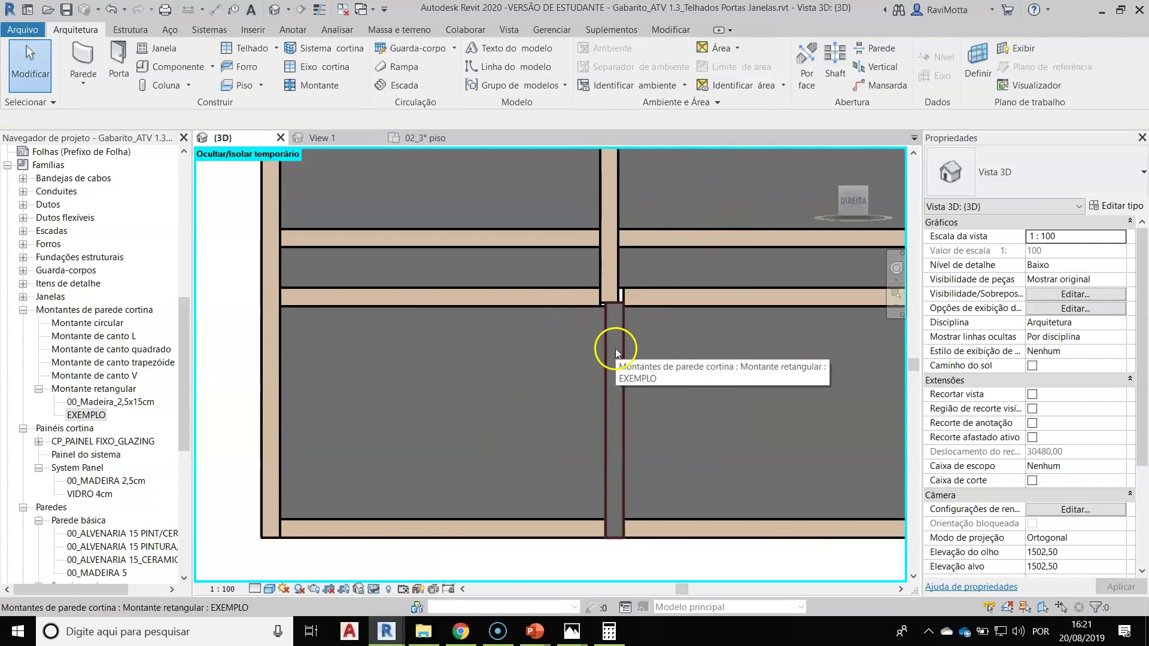
scroll(628, 305, "up", 2)
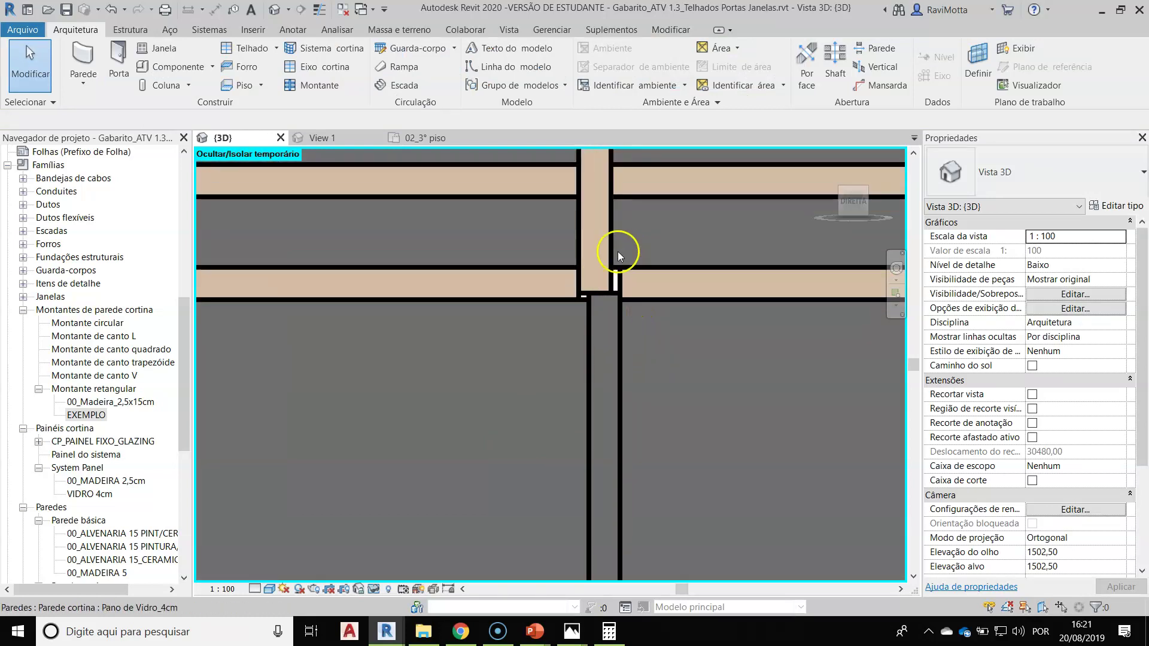
scroll(620, 379, "down", 3)
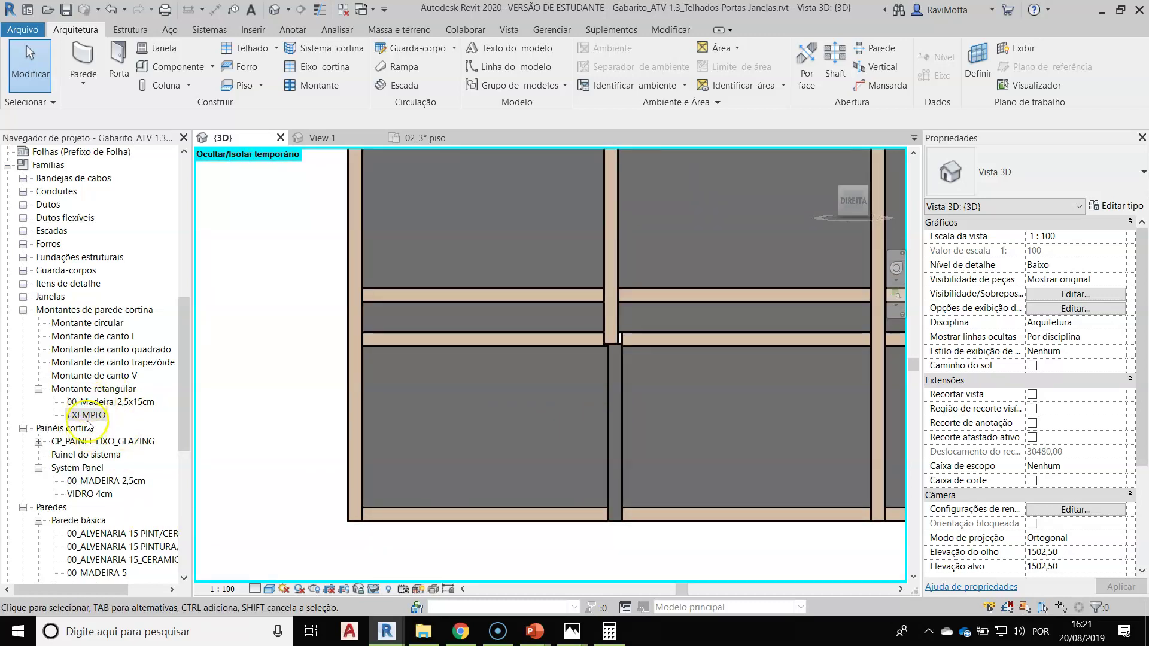
left_click(614, 386)
key("Escape")
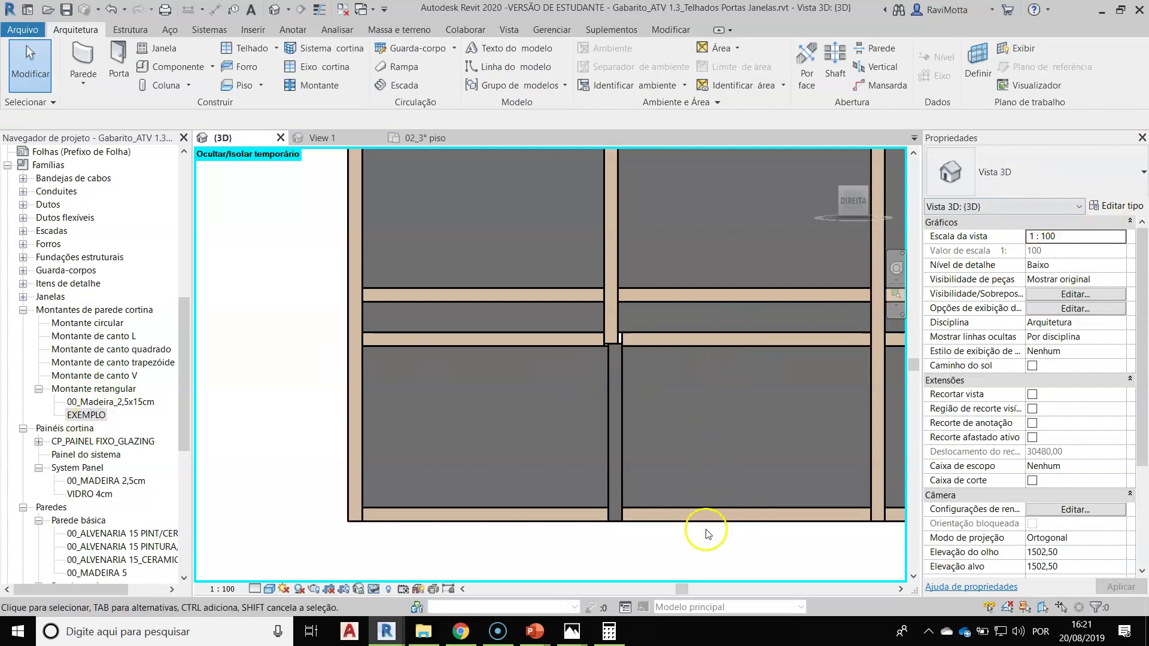
Step: Set the Eixo horizontal layout of the Pano de Vidro_4cm curtain wall type to Distância fixa
scroll(432, 421, "down", 3)
scroll(432, 421, "down", 3)
left_click(531, 313)
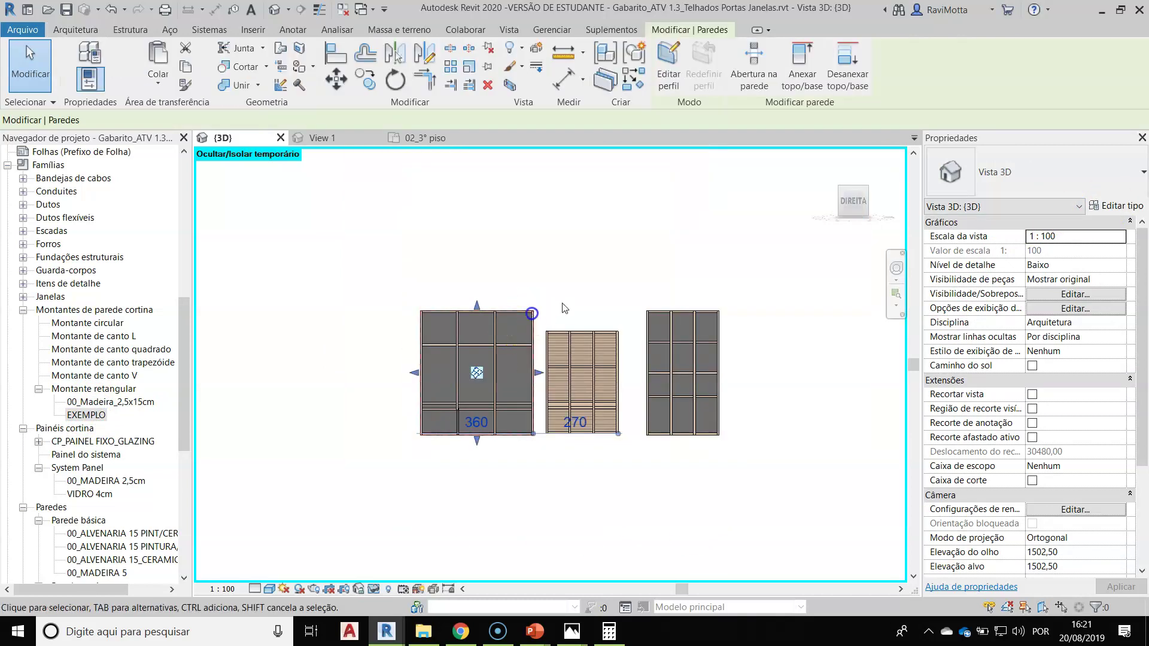
left_click(1117, 205)
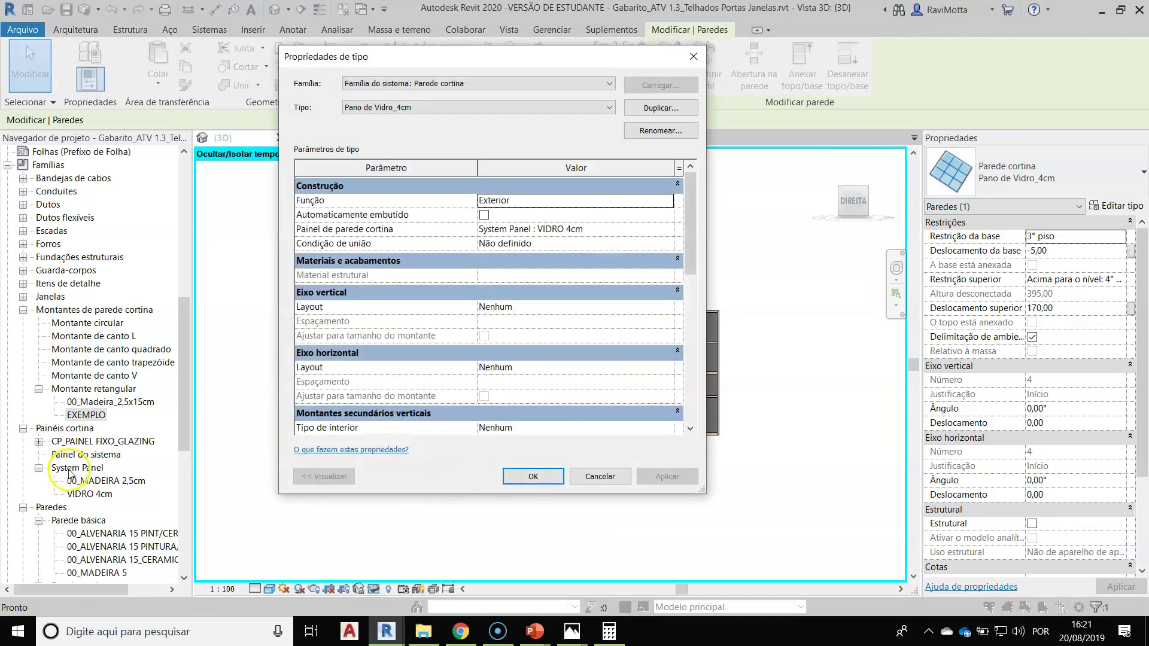
left_click_drag(691, 236, 689, 295)
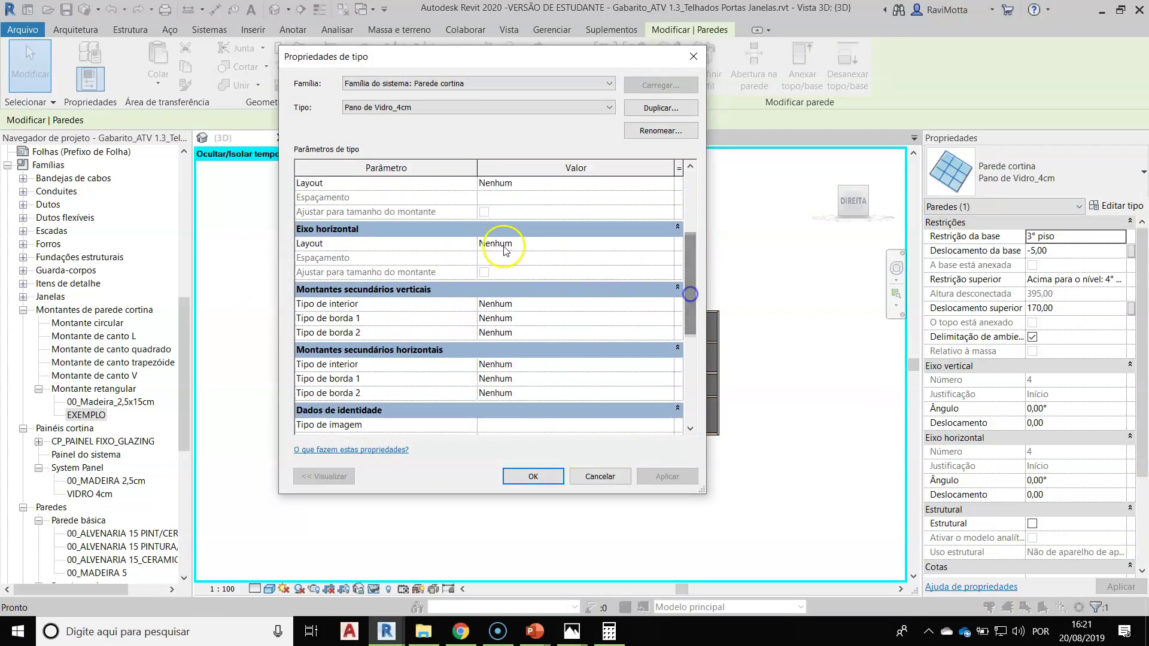
left_click(666, 243)
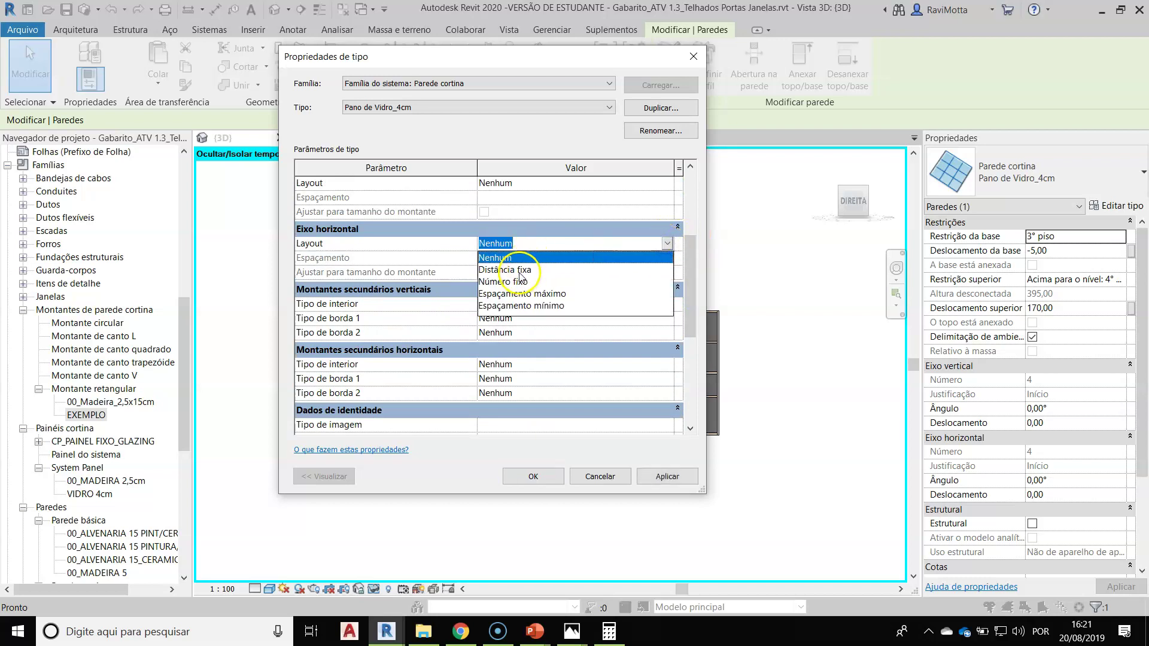
left_click(492, 252)
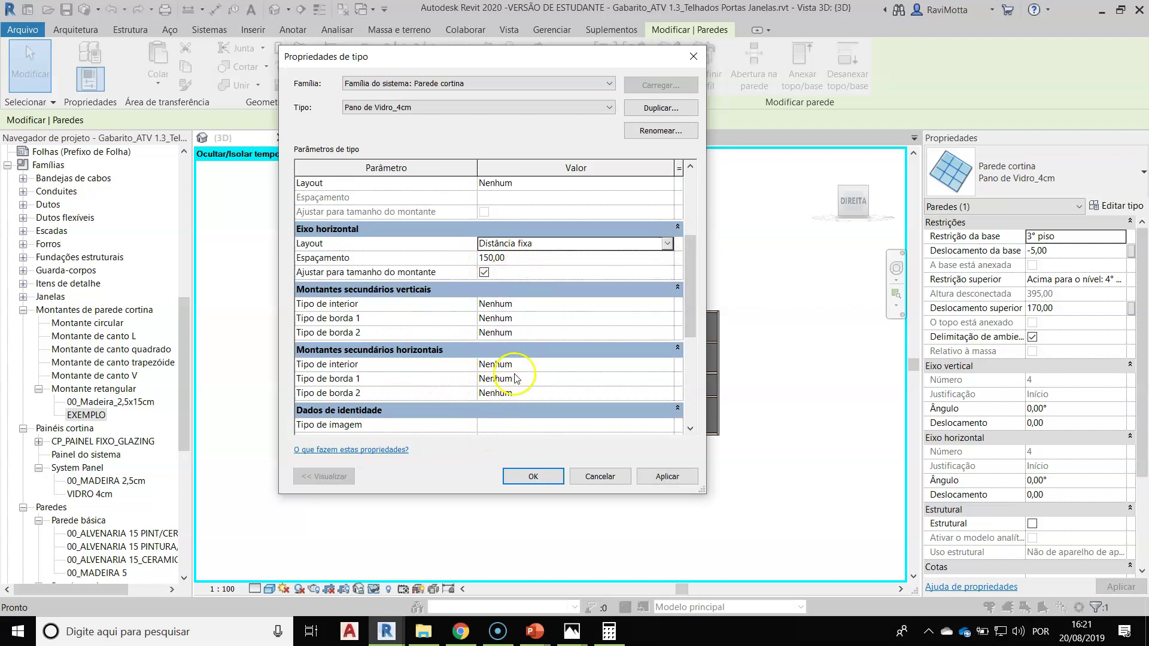
Step: Set the interior type of the wall type's horizontal mullions to Montante retangular : EXEMPLO and apply it
left_click(545, 365)
left_click(668, 364)
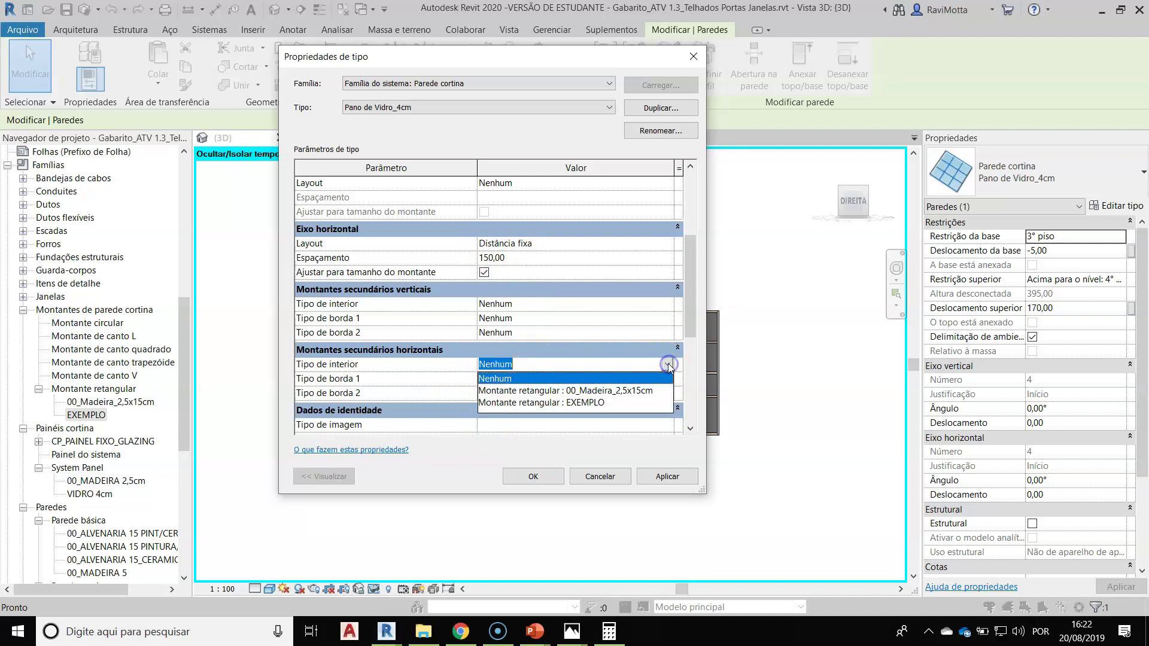
left_click(589, 403)
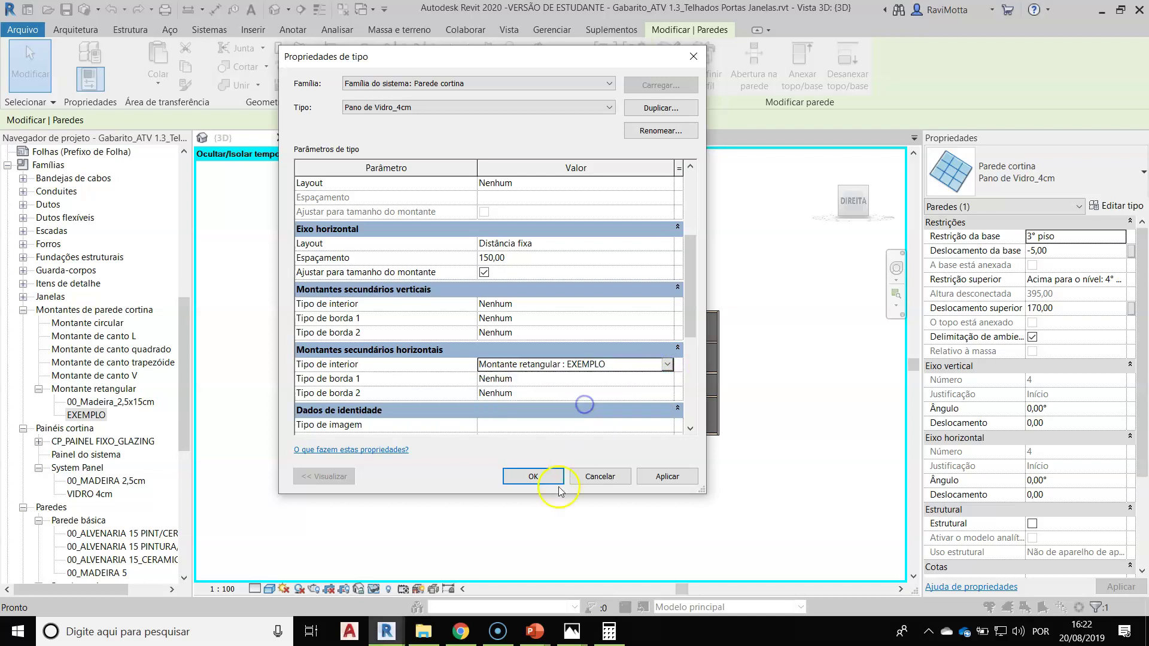
left_click(667, 477)
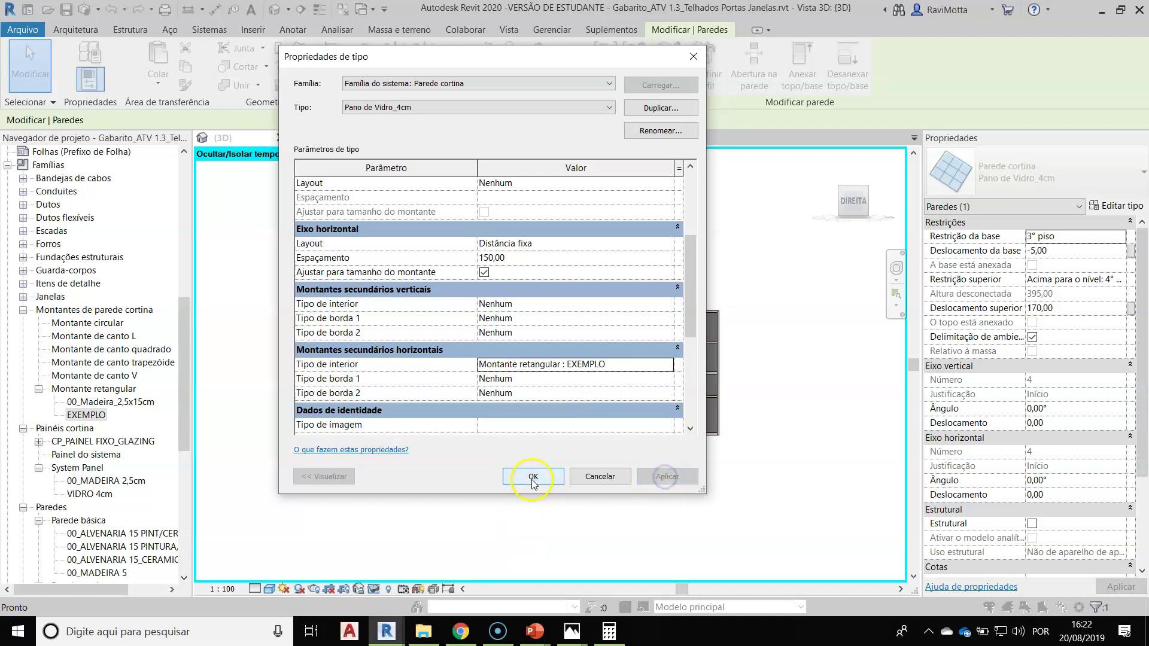
left_click(534, 477)
Step: Examine the generated horizontal mullions on the Pano de Vidro_4cm wall and compare them with the adjacent louvered window
scroll(437, 383, "up", 3)
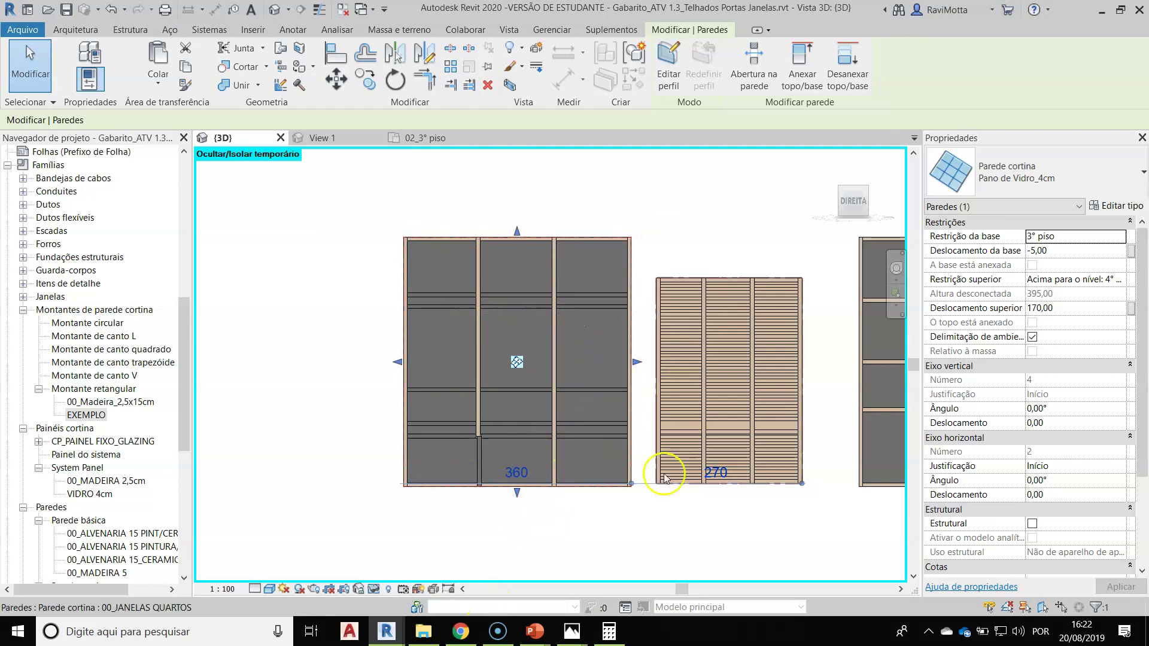
scroll(636, 495, "down", 1)
key("Escape")
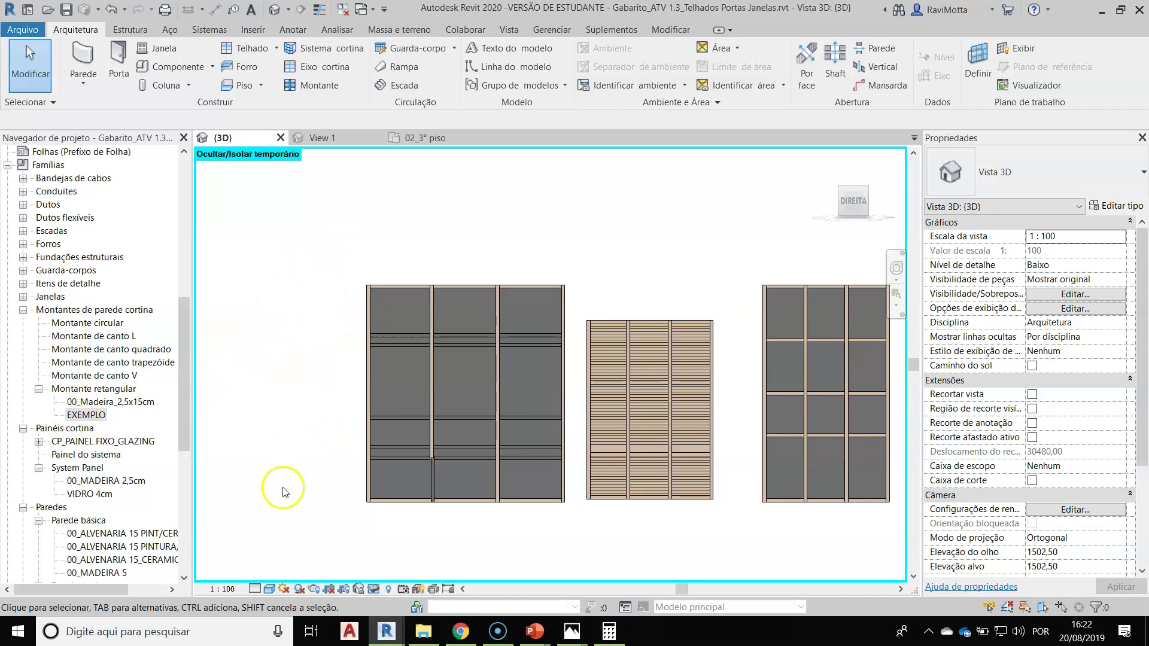
scroll(299, 368, "up", 2)
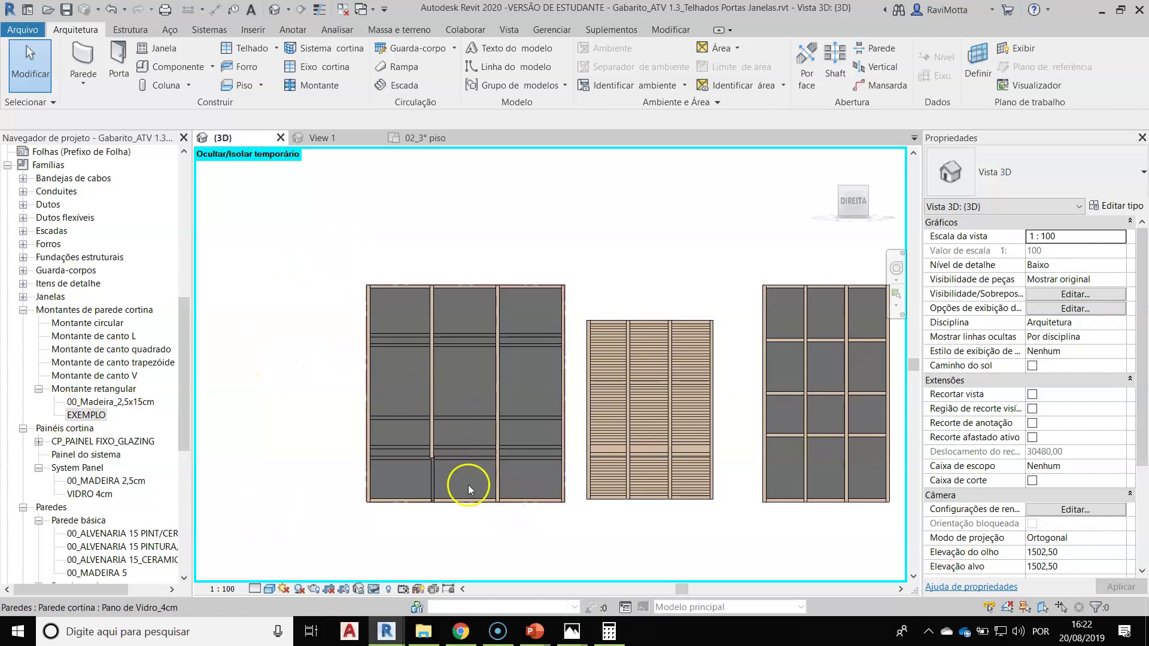
scroll(434, 482, "up", 3)
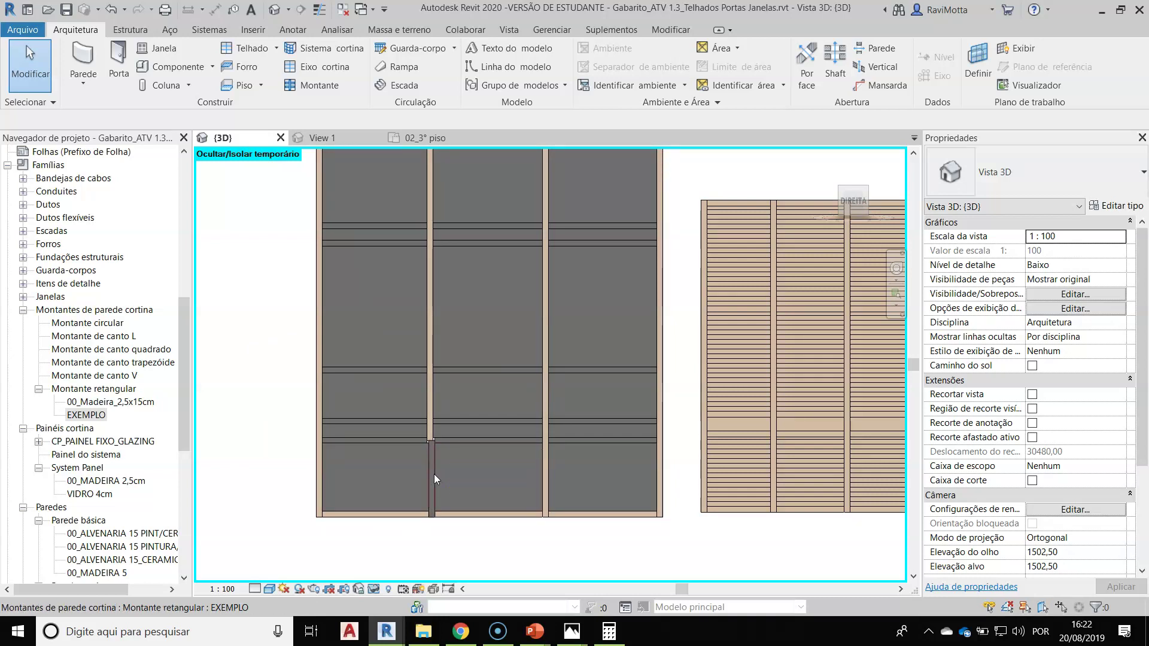
Step: Assign the material 00_MADEIRA ESQUADRIAS to the EXEMPLO rectangular mullion type and apply it
left_click(433, 474)
left_click(1119, 207)
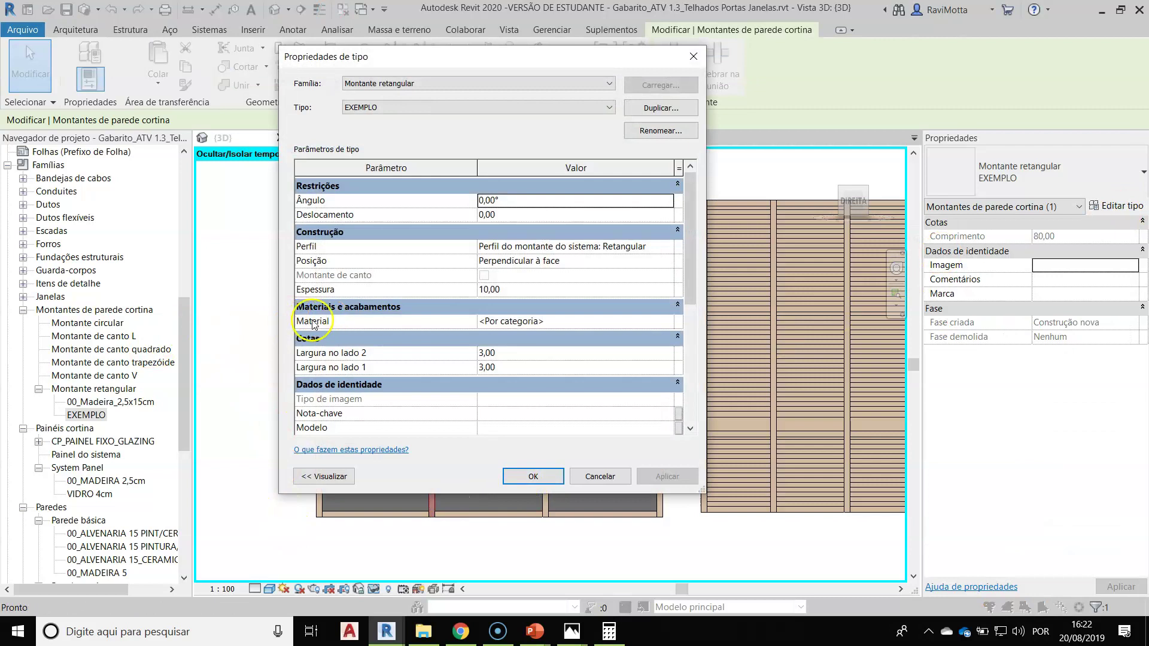
left_click(669, 323)
left_click(670, 321)
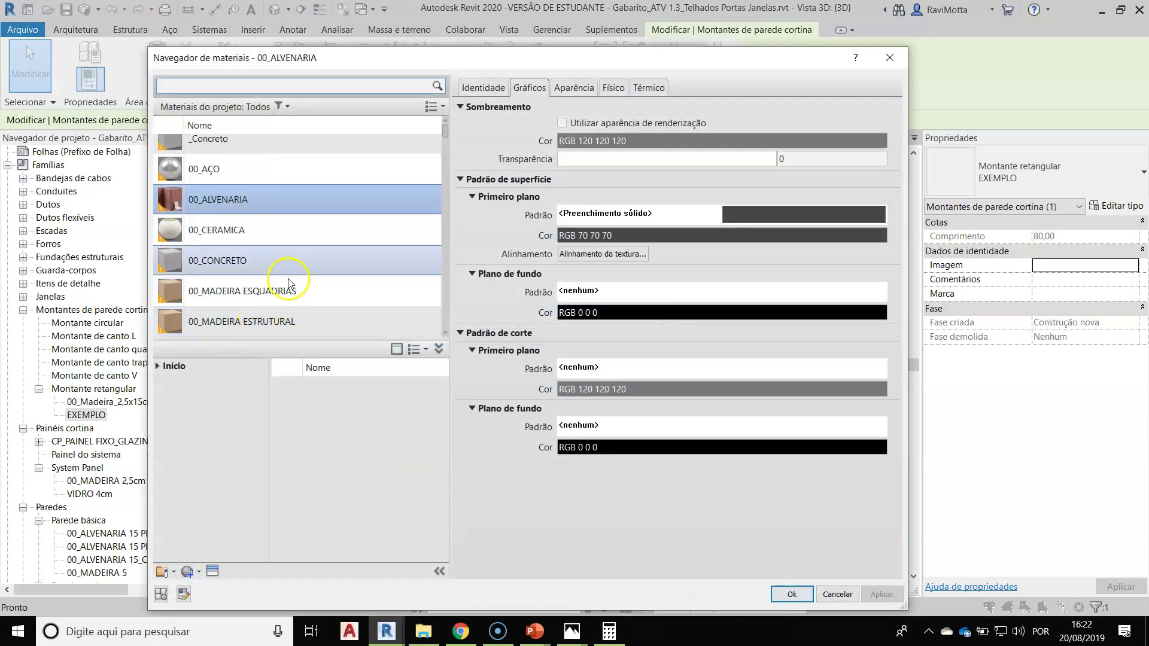
scroll(305, 293, "down", 3)
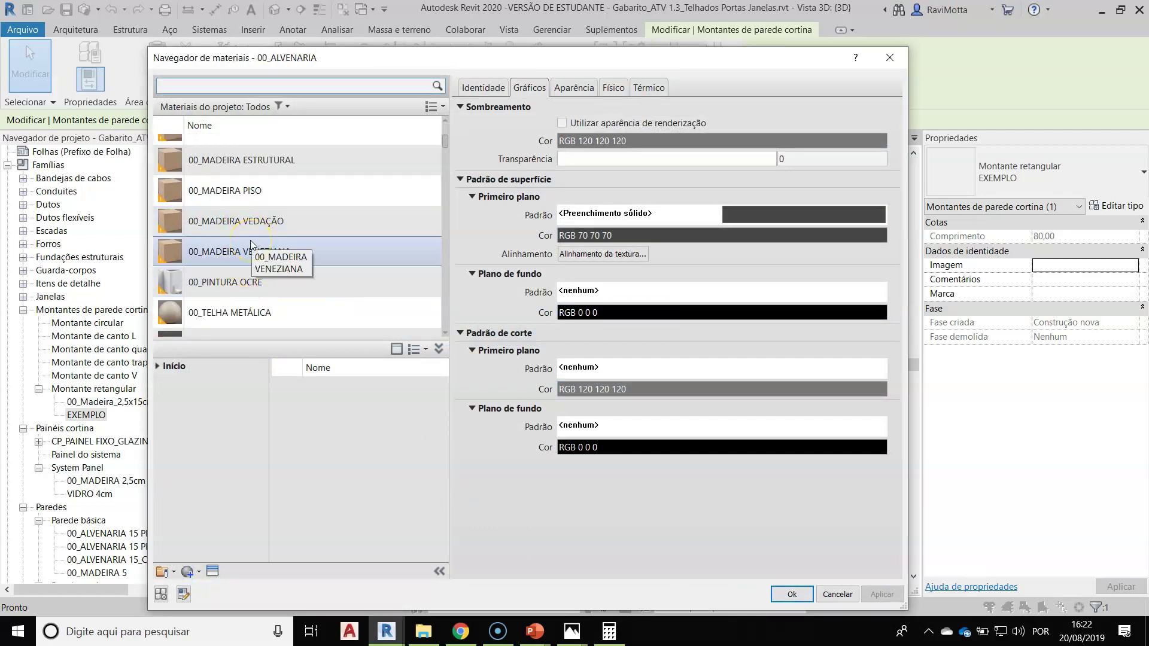
scroll(252, 244, "up", 1)
left_click(259, 219)
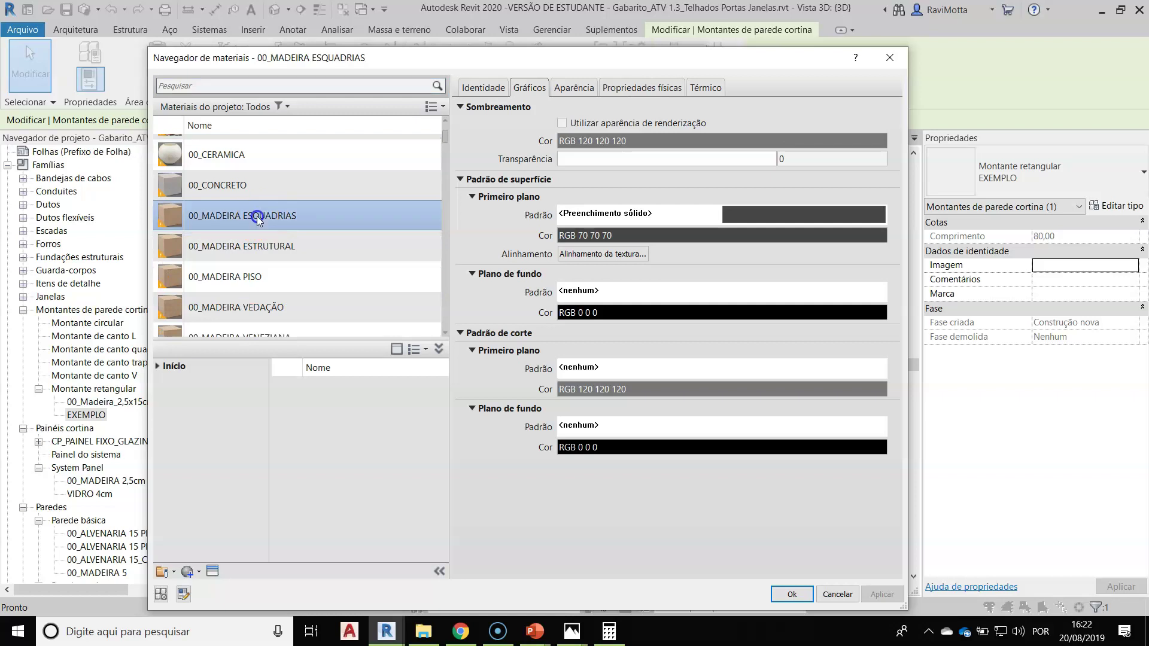
left_click(794, 596)
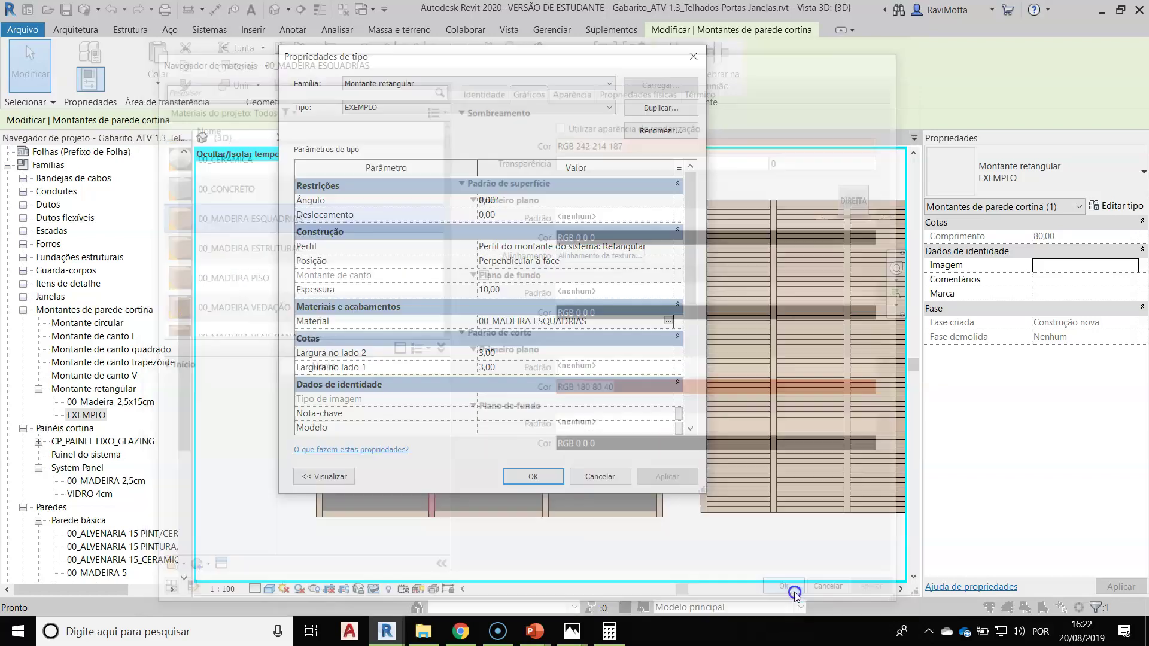
left_click(542, 479)
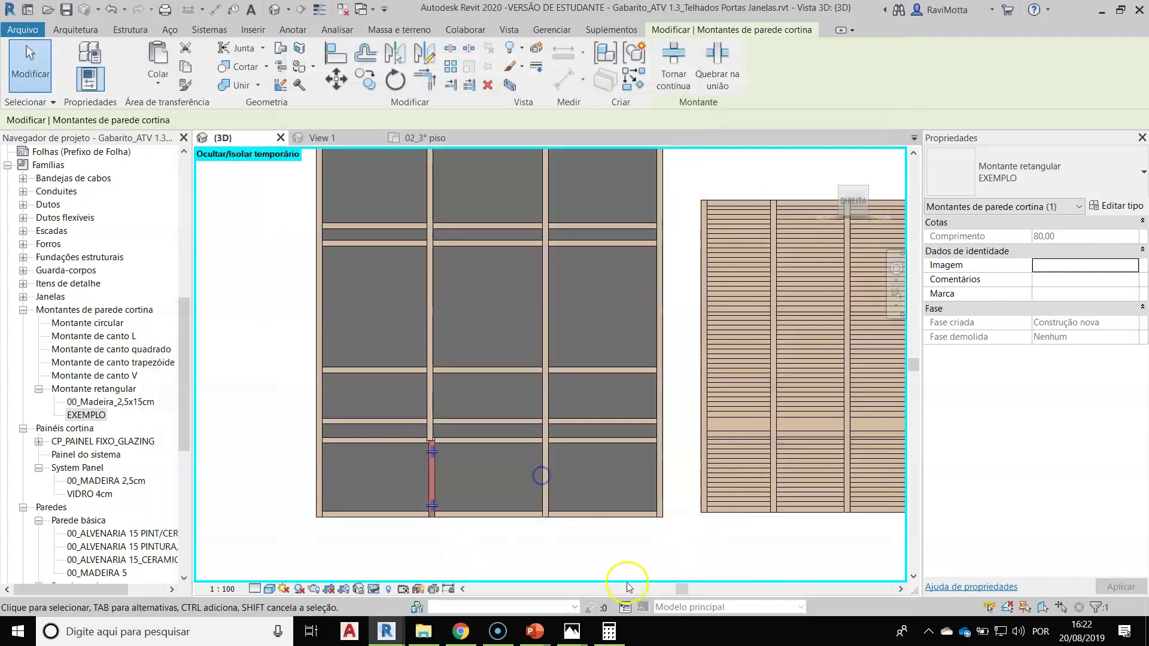
left_click(294, 461)
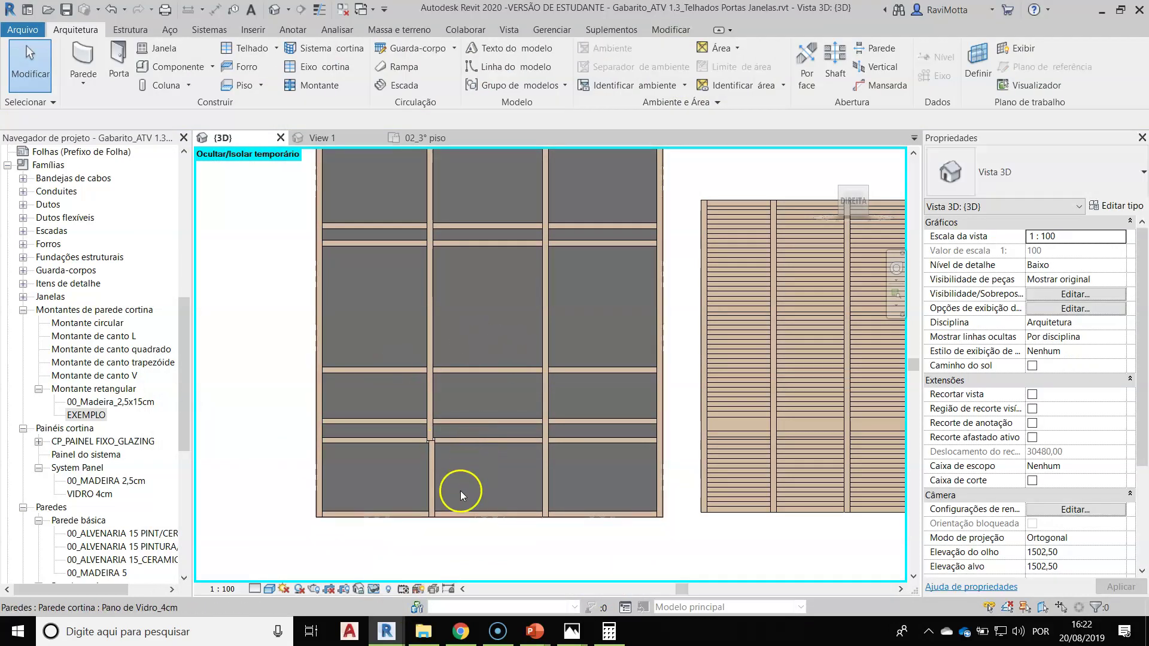
Step: Select and unpin the left glass panel in the tallest row of the Pano de Vidro_4cm wall
scroll(429, 443, "down", 1)
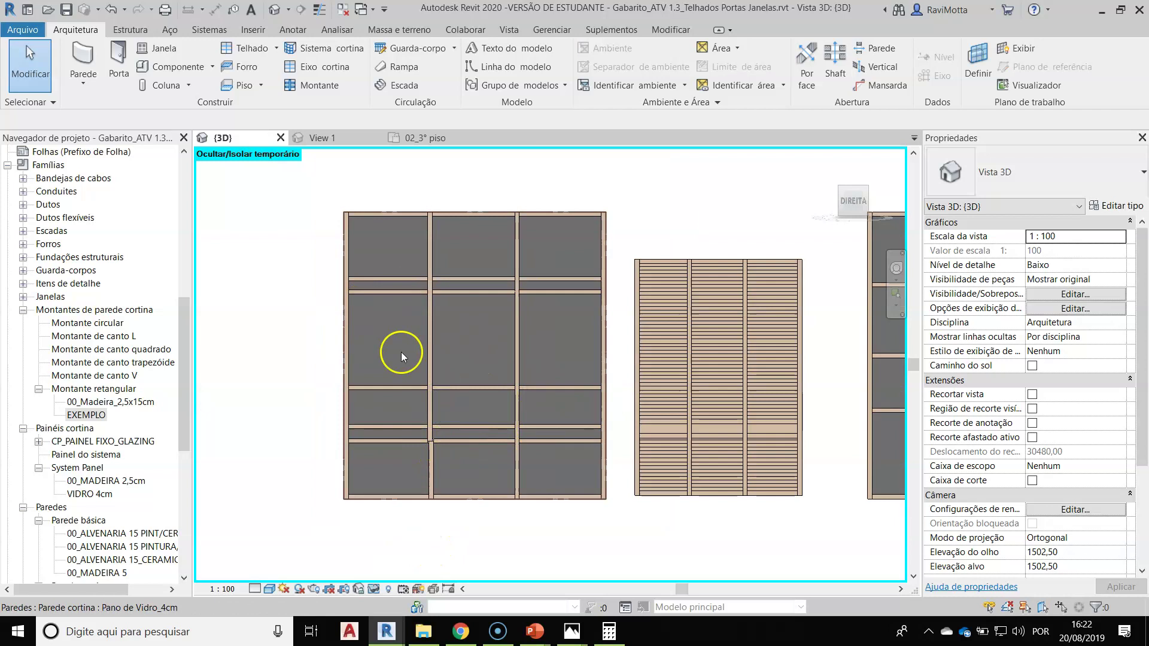
key("Tab")
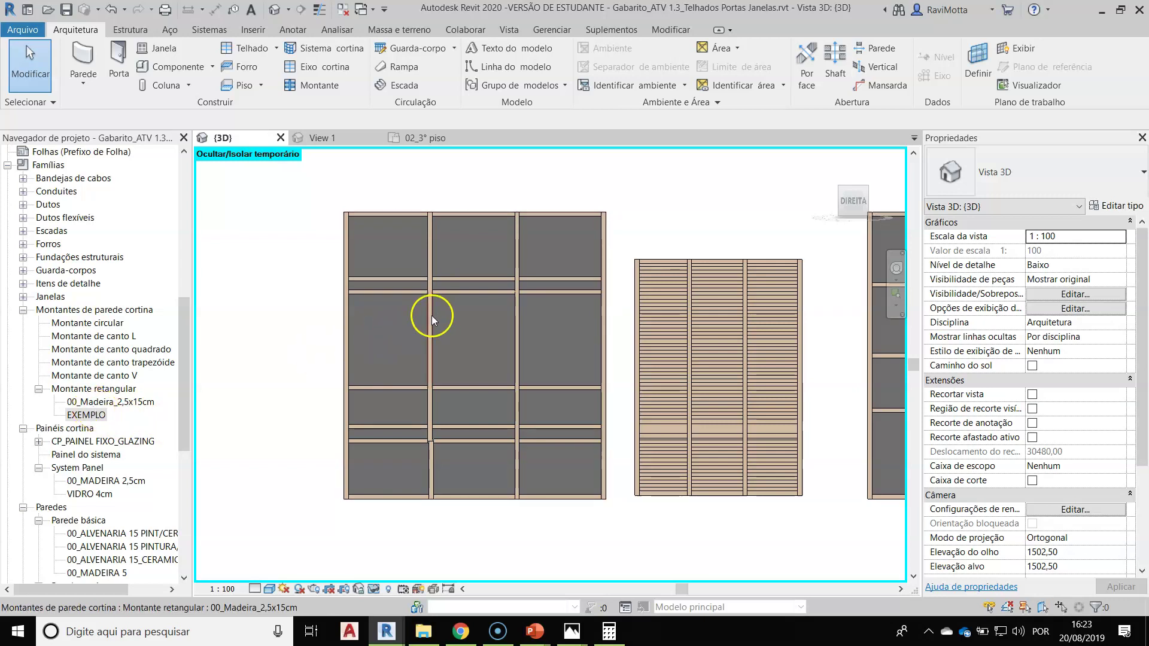
key("Tab")
left_click(411, 326)
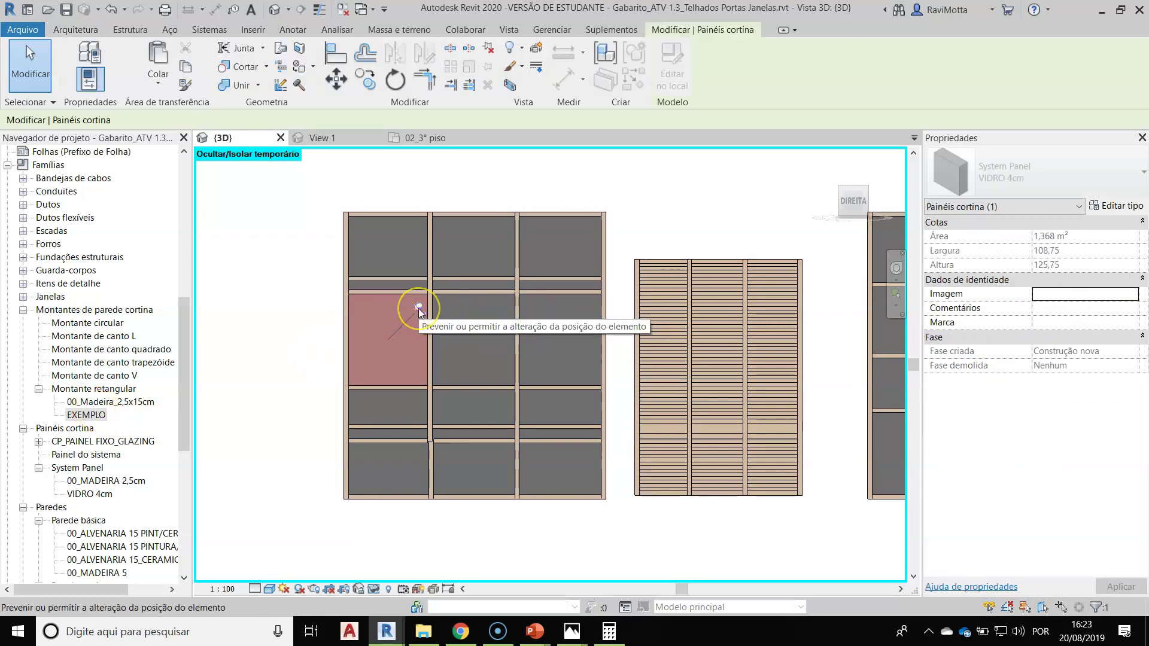
left_click(419, 310)
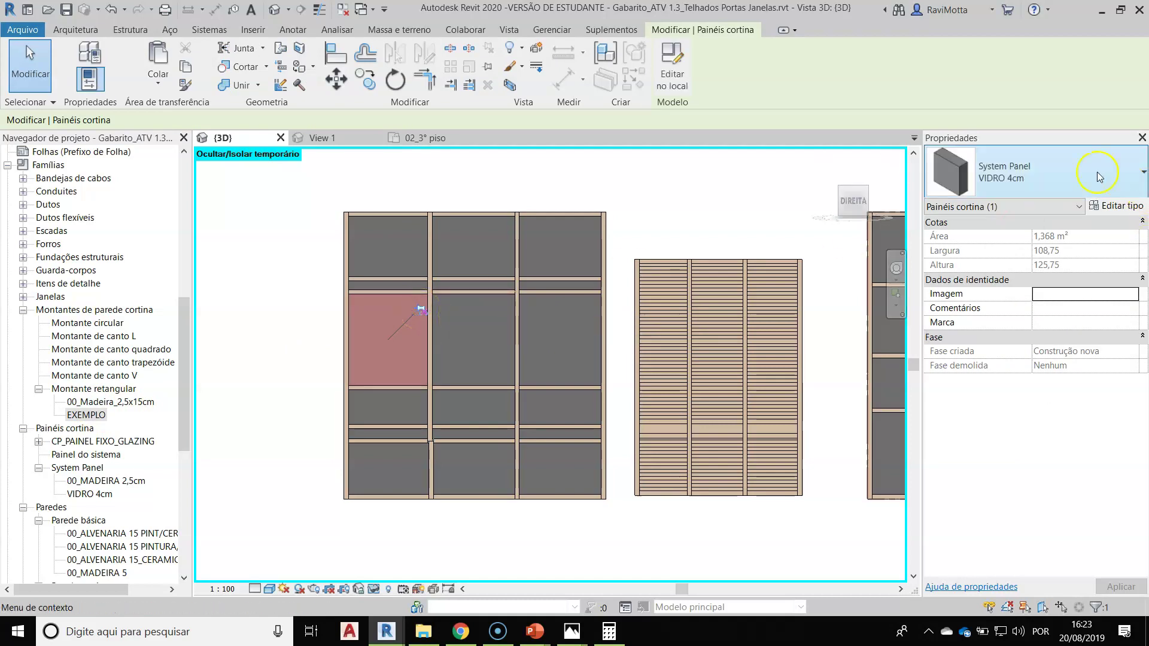
Step: Duplicate the unpinned panel's type as VIDRO 1CM and set its thickness (Espessura) to 1
left_click(1119, 206)
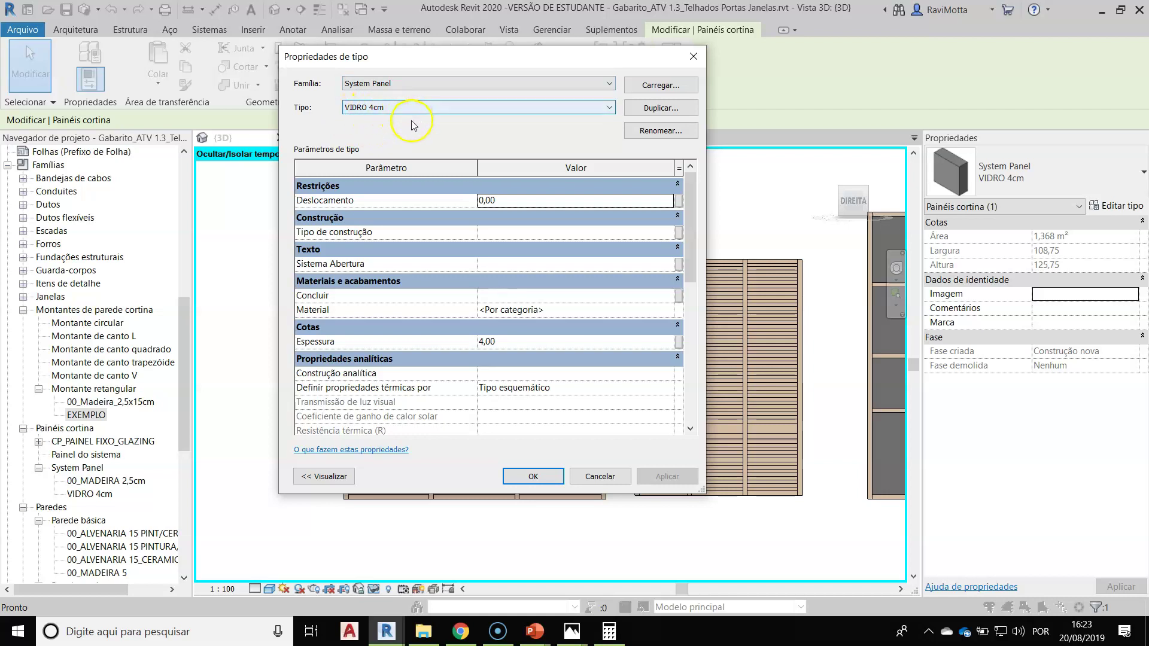
left_click(664, 109)
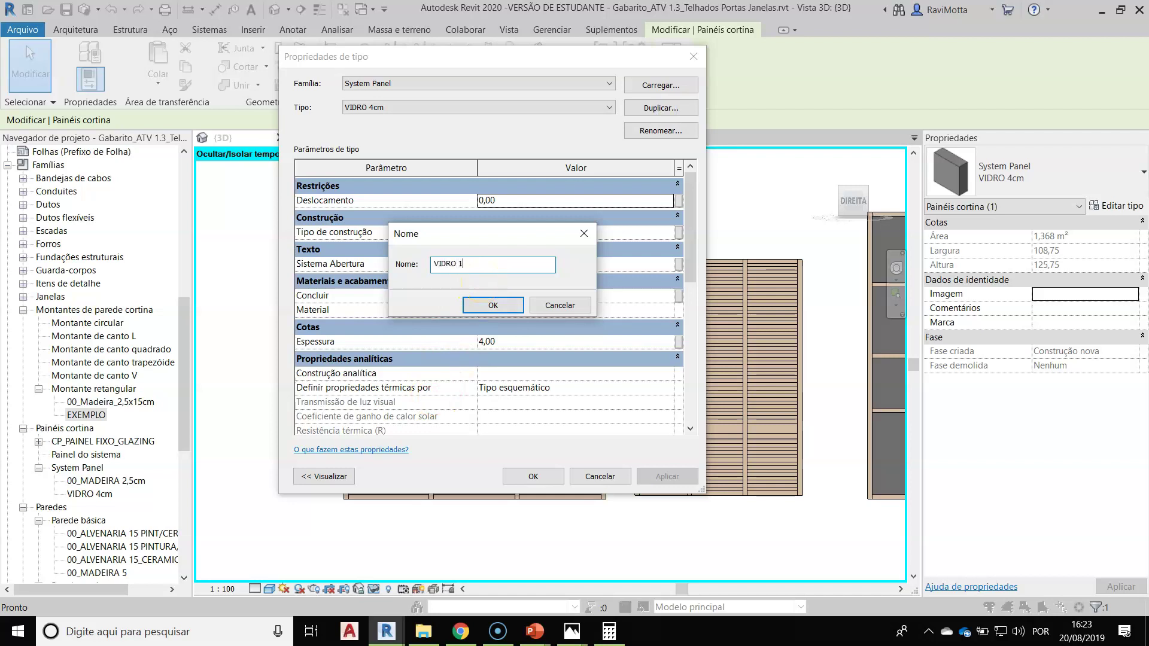
left_click(492, 305)
left_click(516, 346)
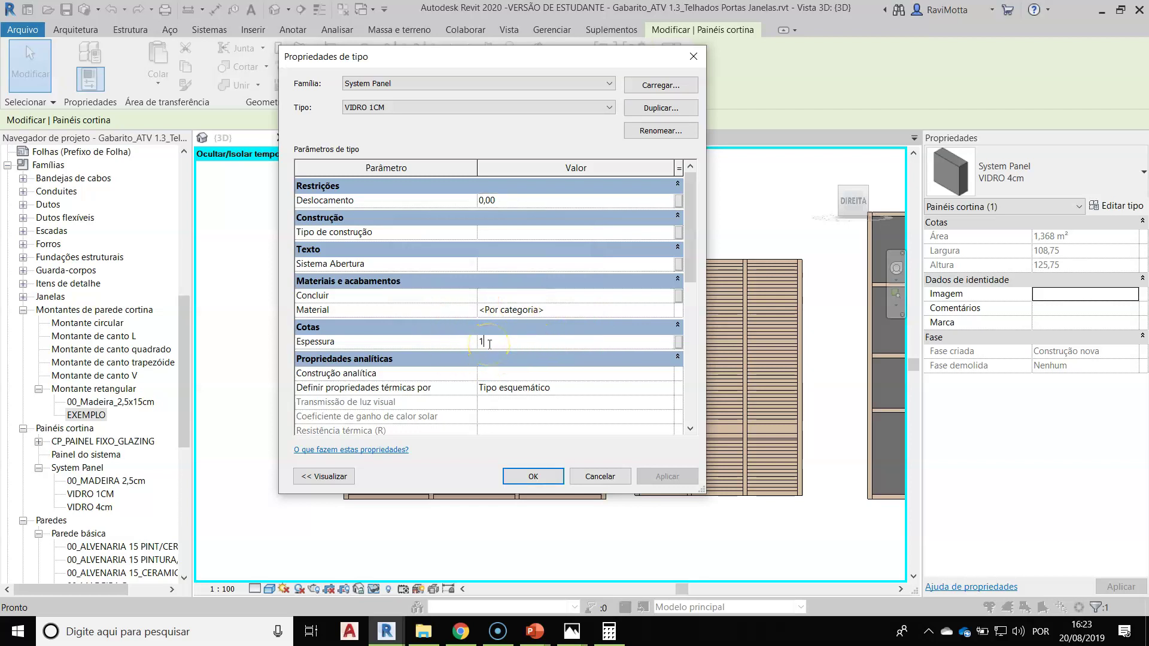
Step: Assign the material 00_AÇO to the new VIDRO 1CM panel type
left_click(667, 311)
left_click(670, 310)
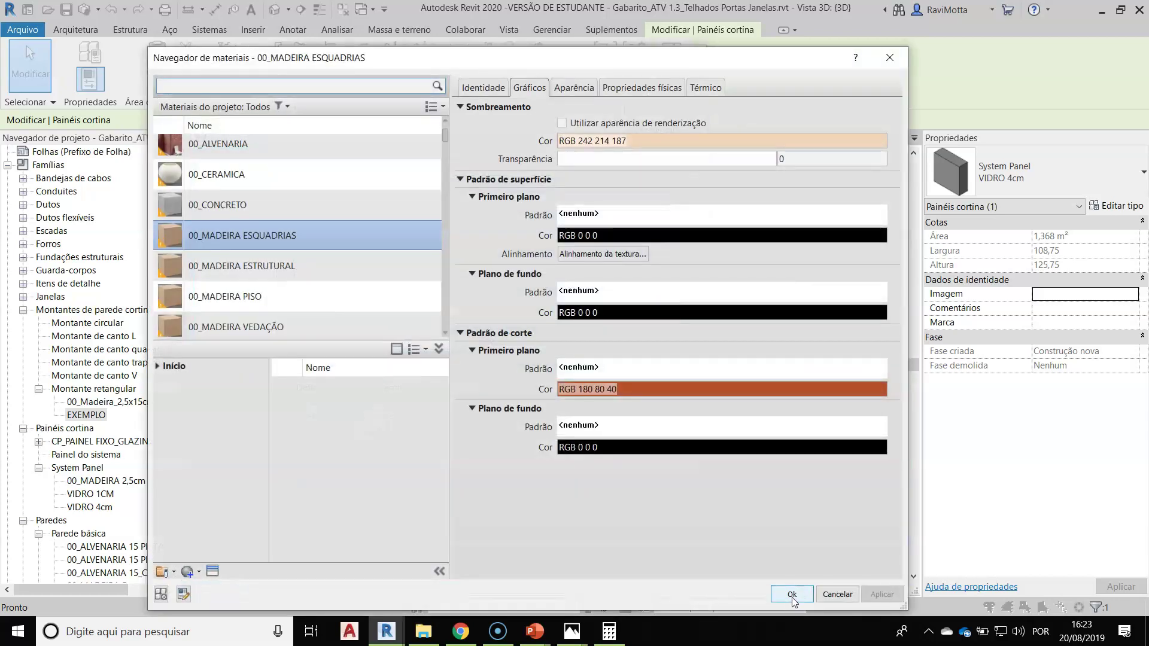
scroll(286, 296, "up", 2)
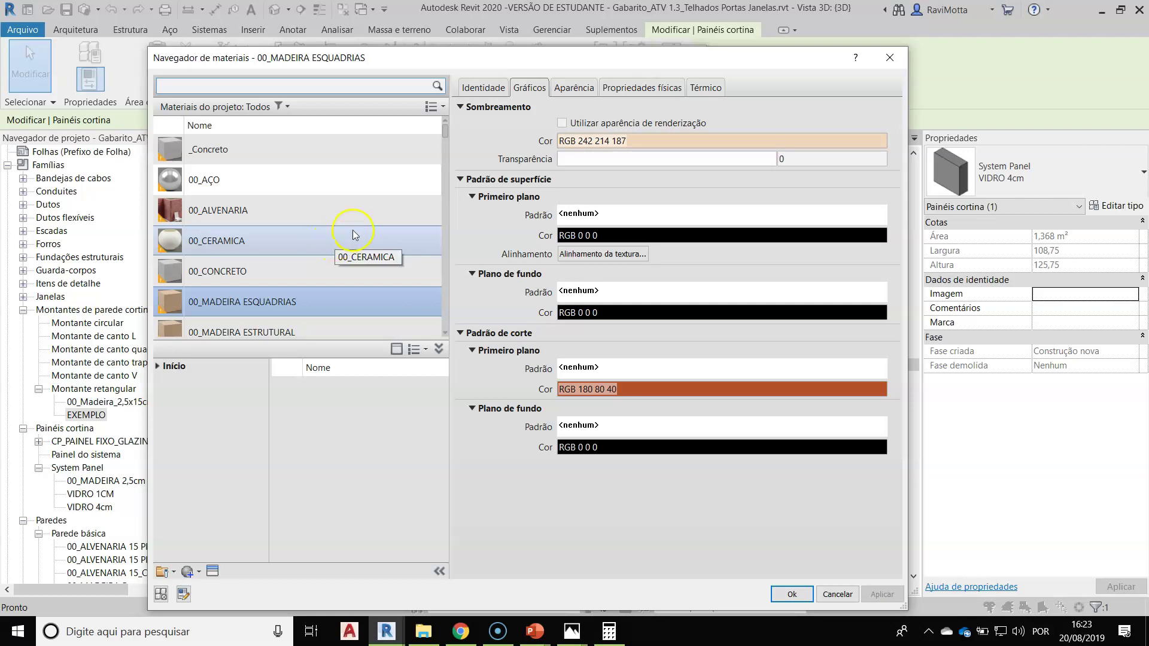
left_click(239, 183)
left_click(800, 601)
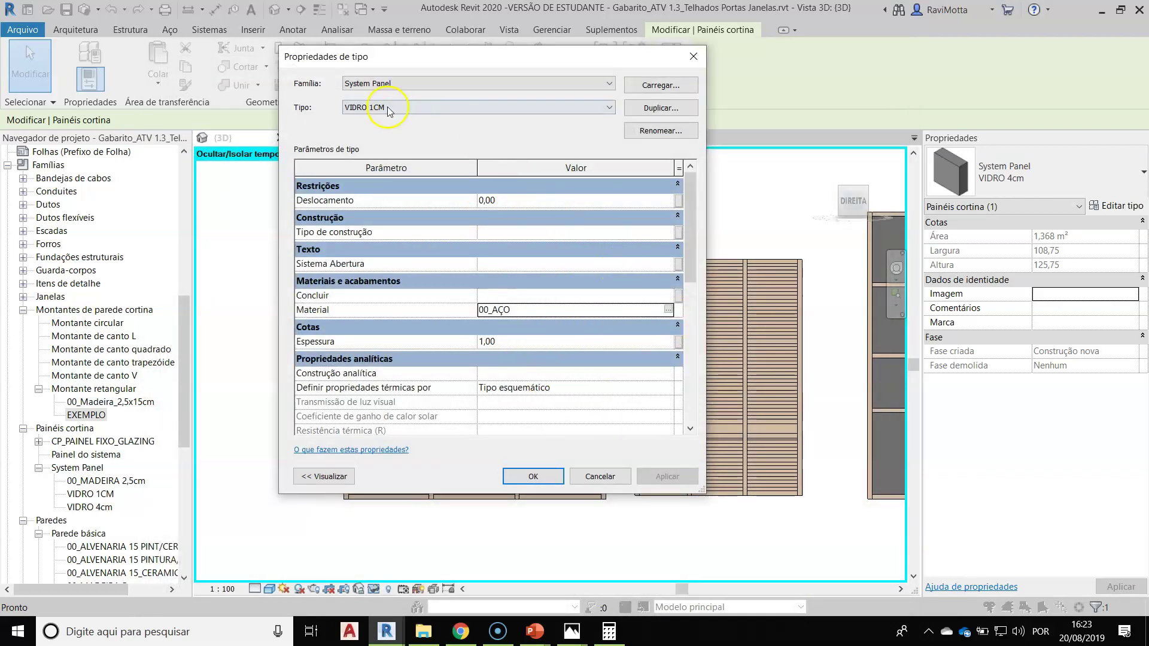
Step: Rename the VIDRO 1CM panel type to AÇO 1CM and apply the type changes
left_click(661, 131)
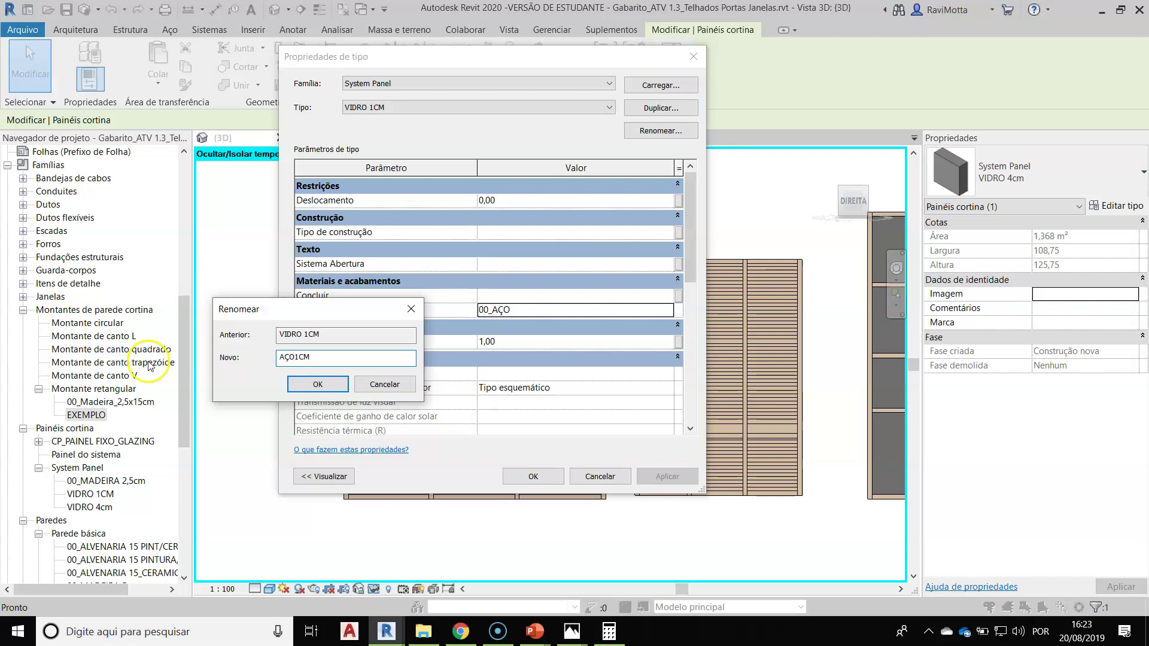
type("AÇO 1CM")
key("Return")
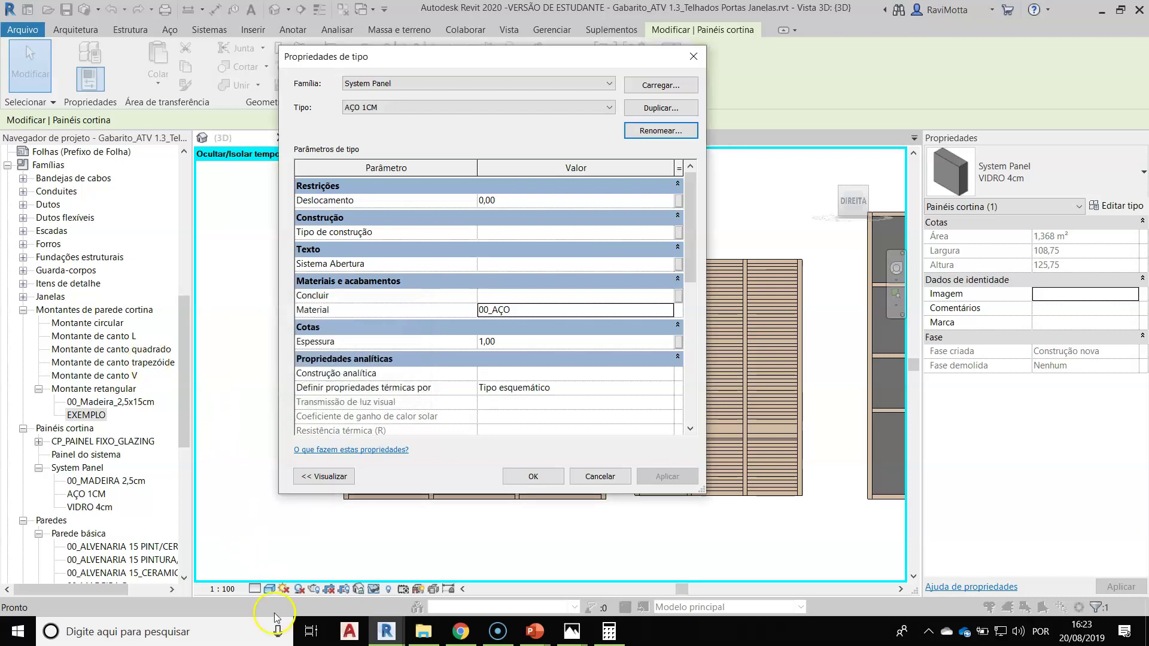
left_click(533, 477)
left_click(231, 341)
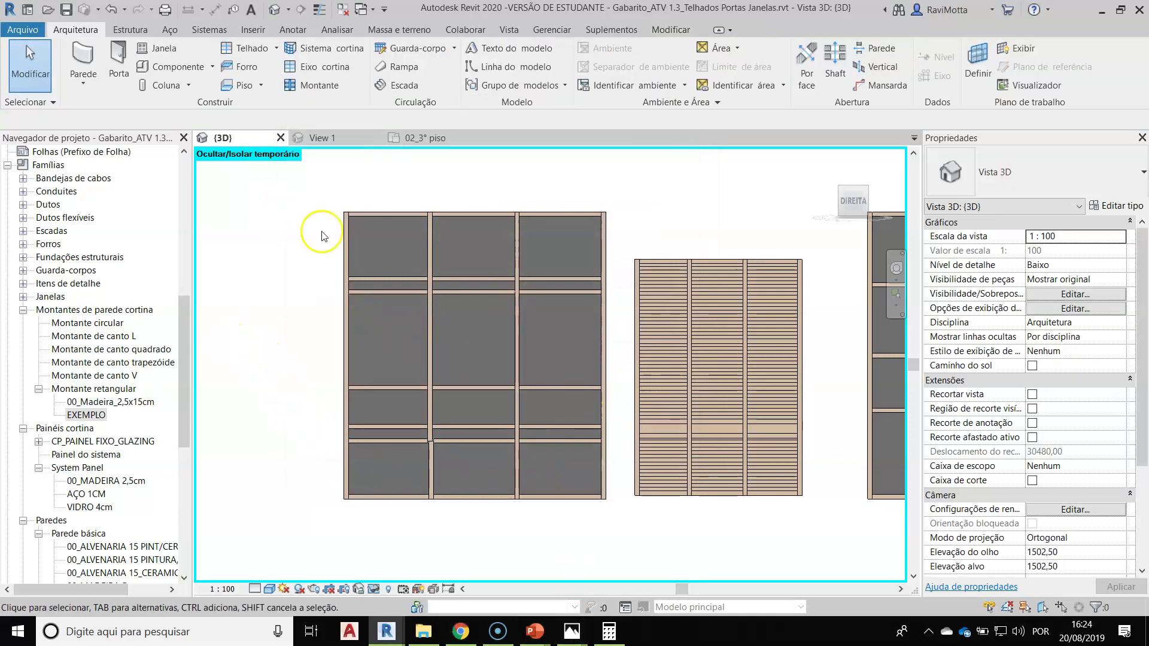
Step: Set the shading colour of the AÇO 1CM panel's 00_AÇO material to RGB 128 128 192 and apply it
left_click(378, 325)
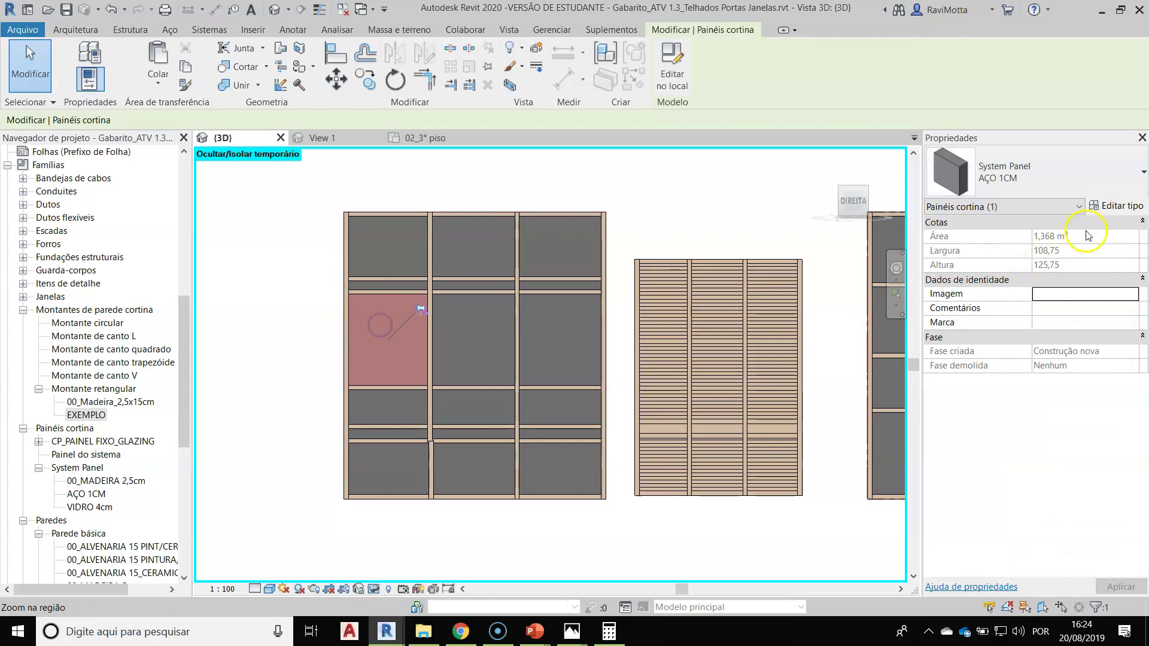
left_click(1114, 205)
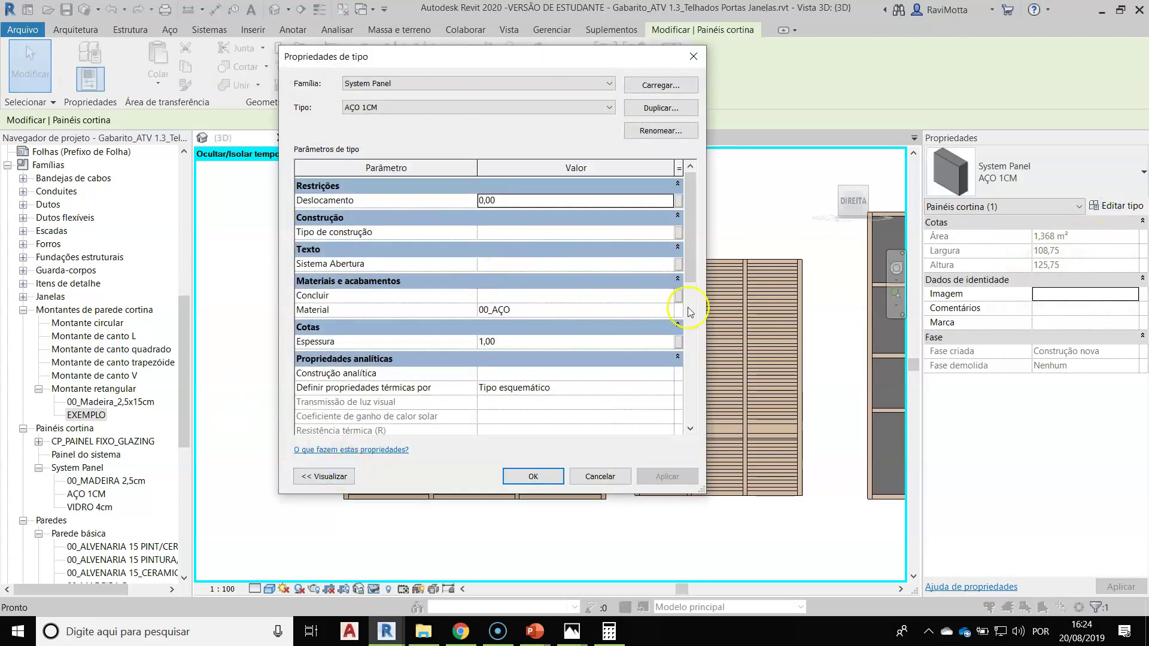
left_click(658, 309)
left_click(668, 310)
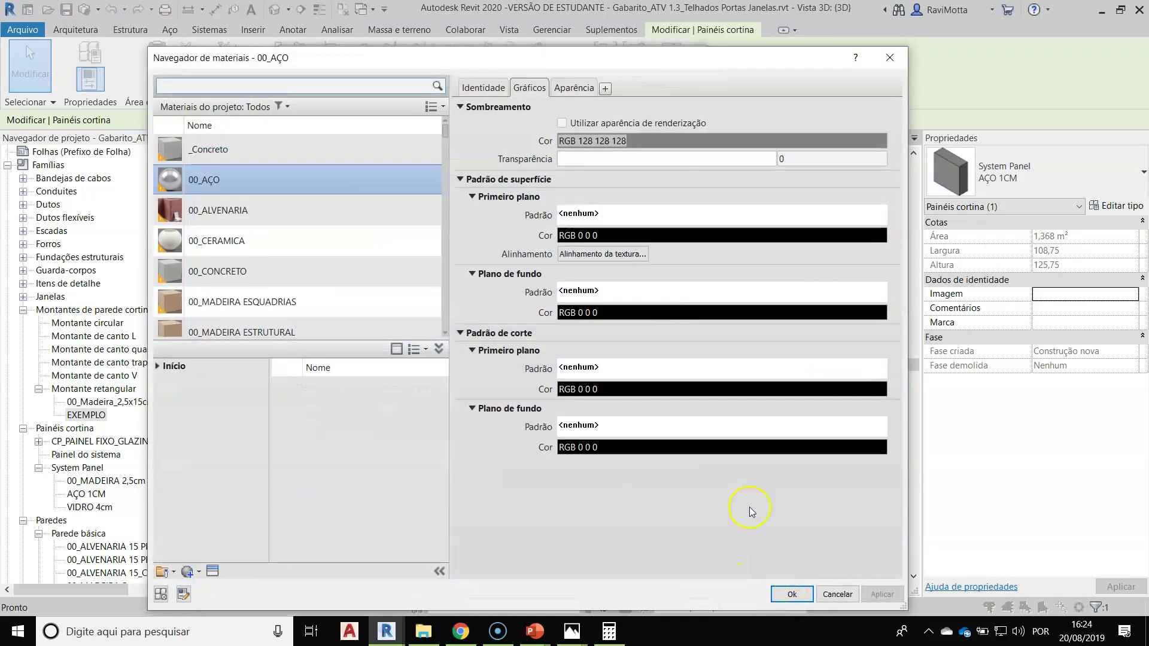
left_click(639, 142)
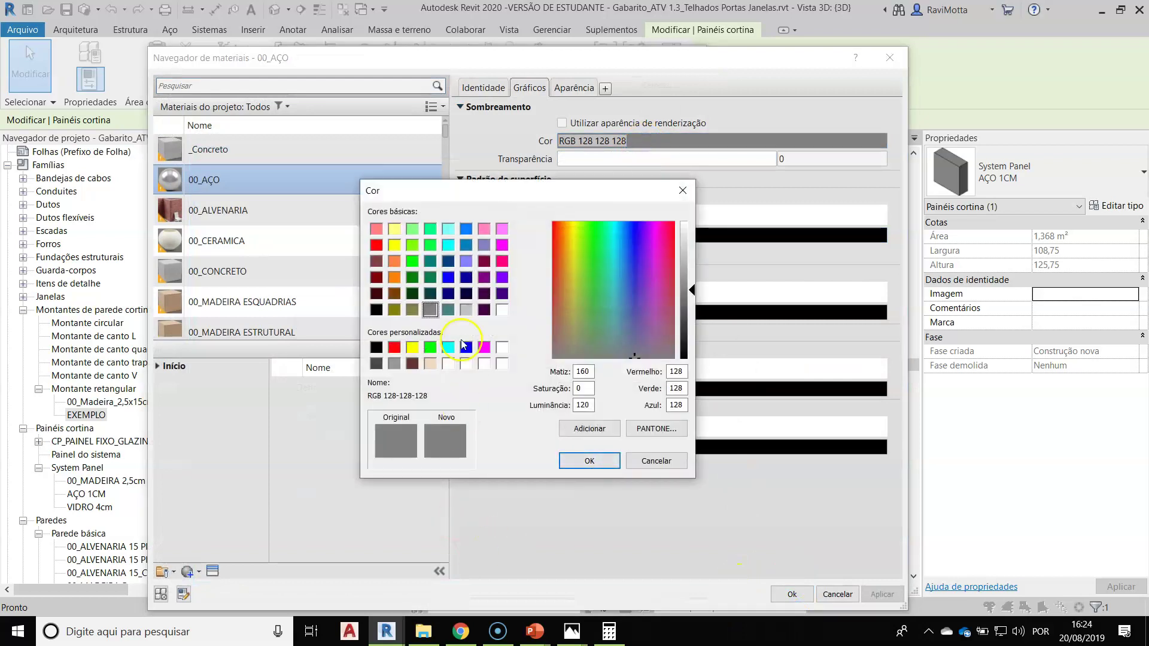
left_click(466, 259)
left_click(589, 461)
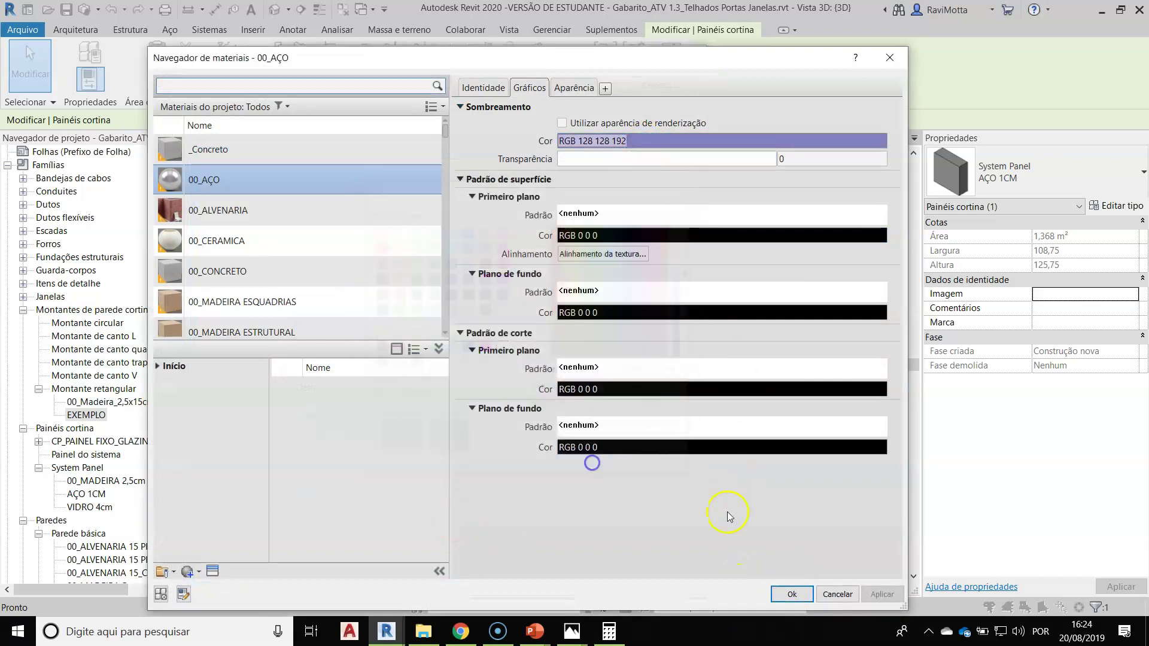
left_click(791, 594)
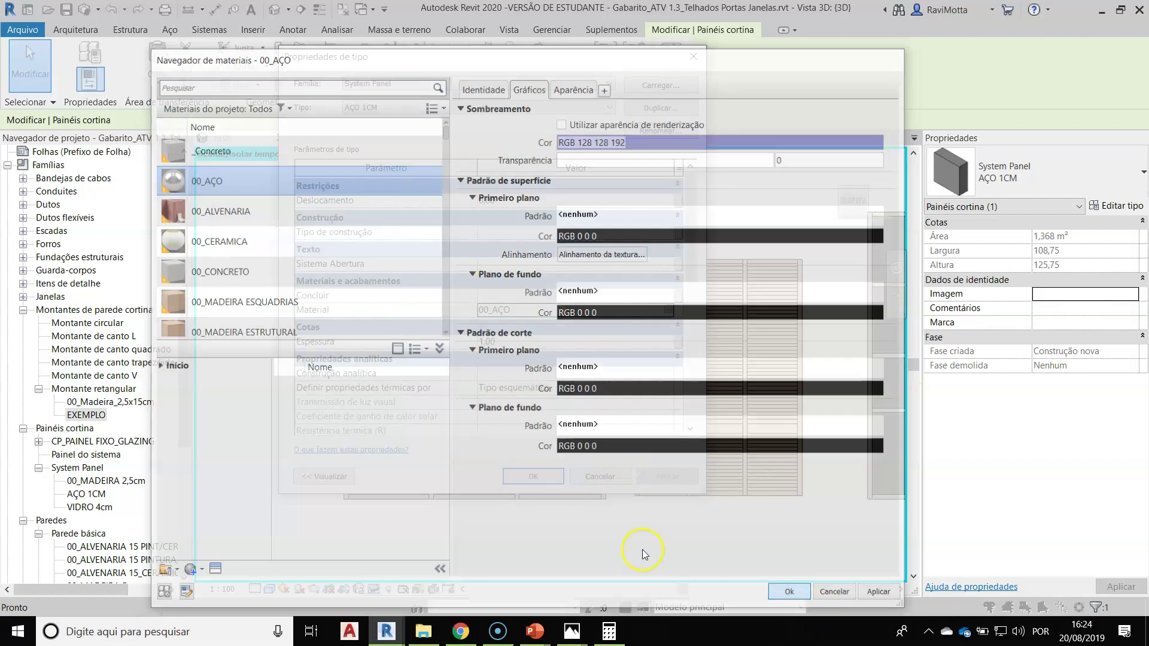
left_click(532, 481)
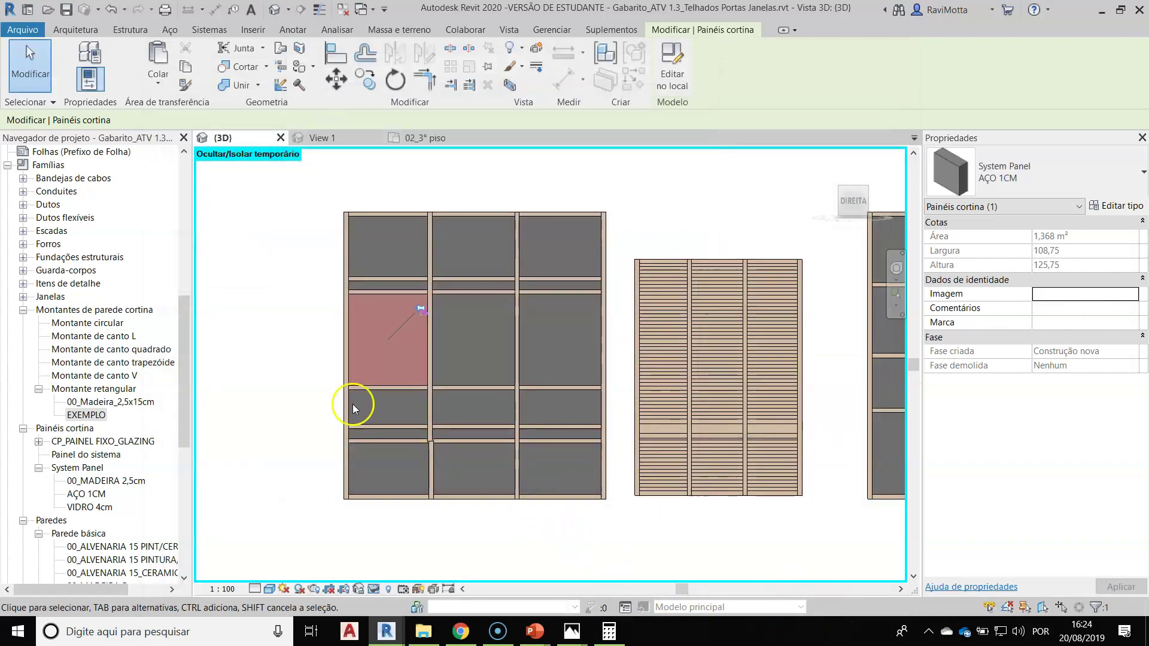
left_click(251, 378)
Step: Unpin the middle glass panel next to the AÇO 1CM panel and check its type properties
middle_click_drag(439, 397, 440, 325, "shift")
scroll(440, 326, "up", 3)
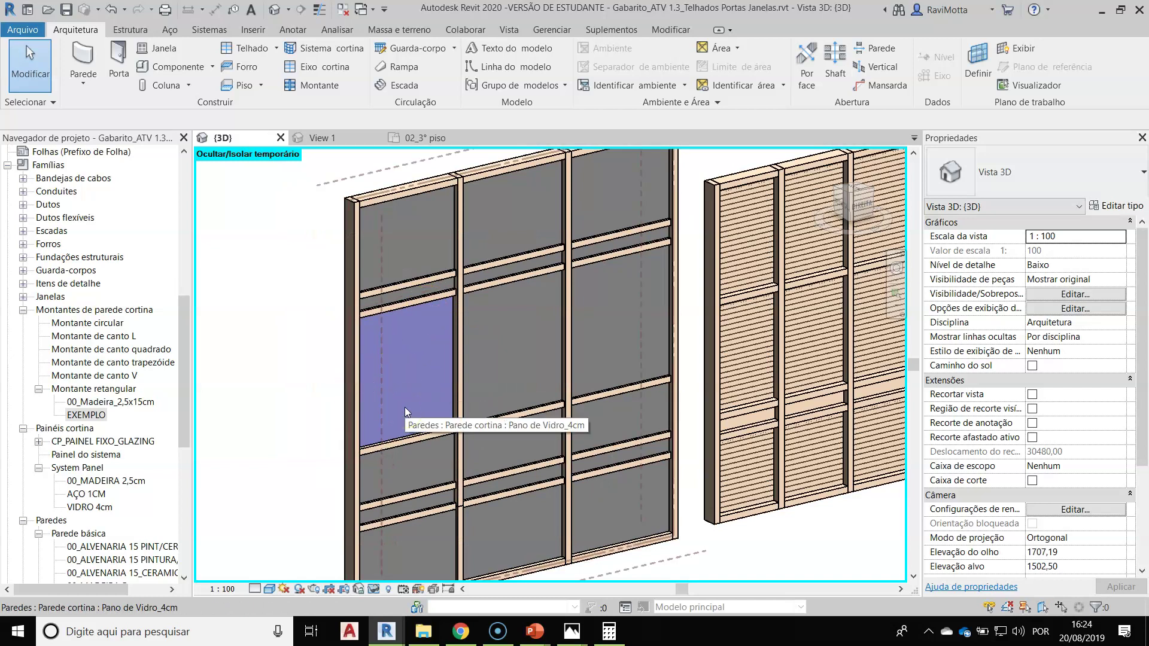
scroll(404, 407, "down", 2)
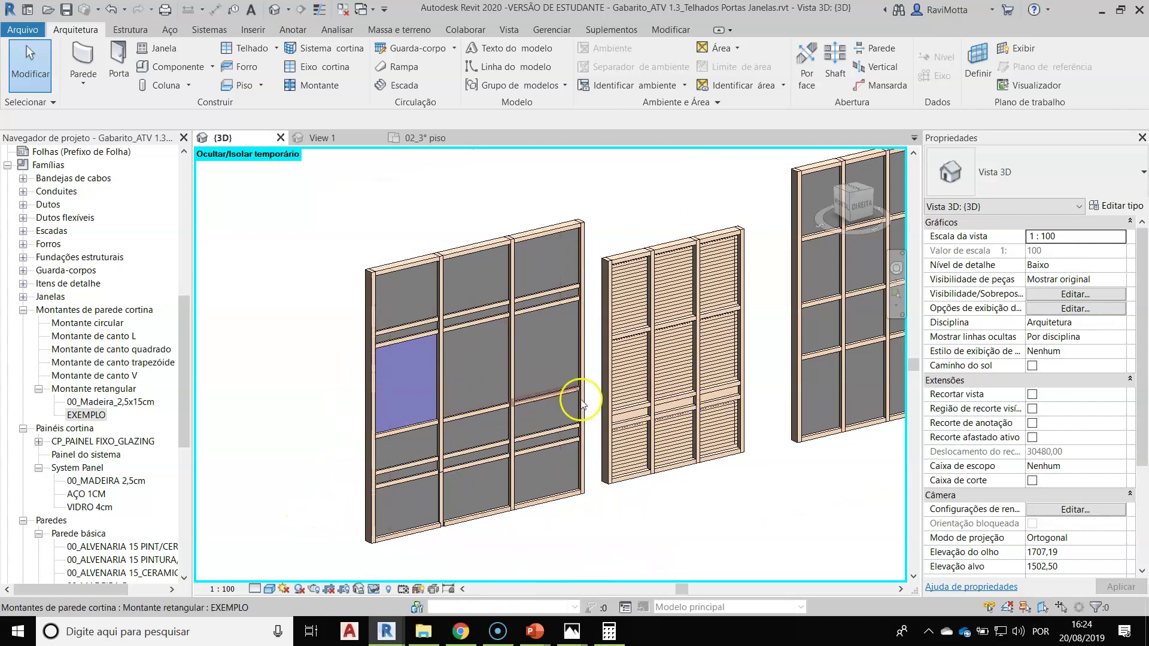
left_click(475, 367)
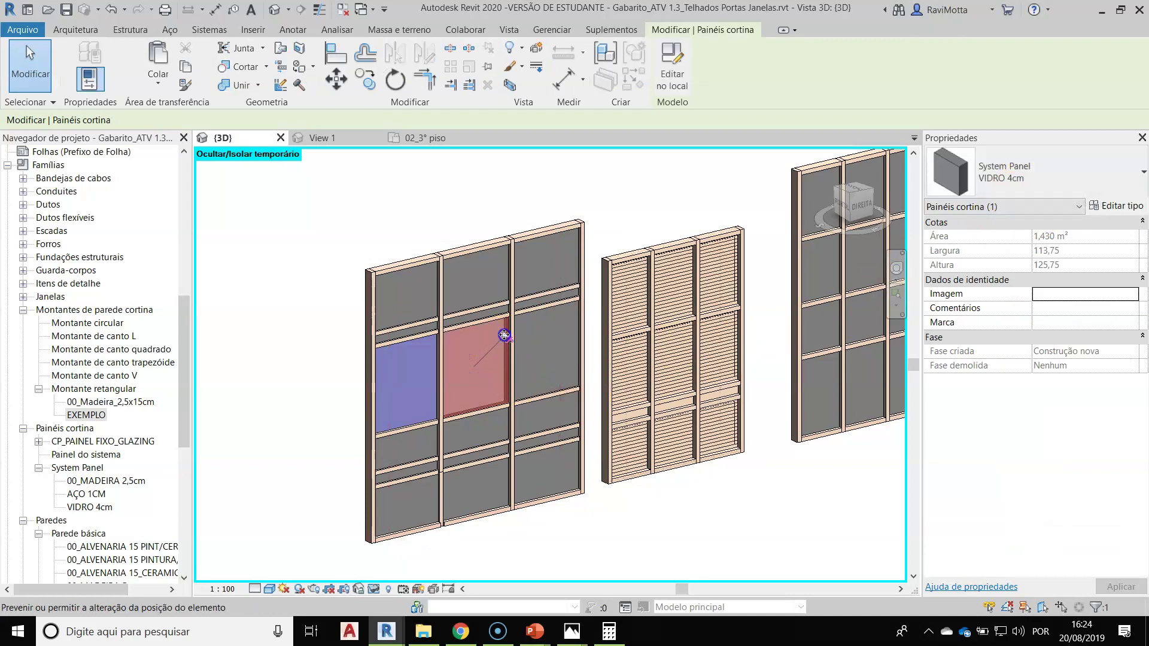
left_click(1093, 258)
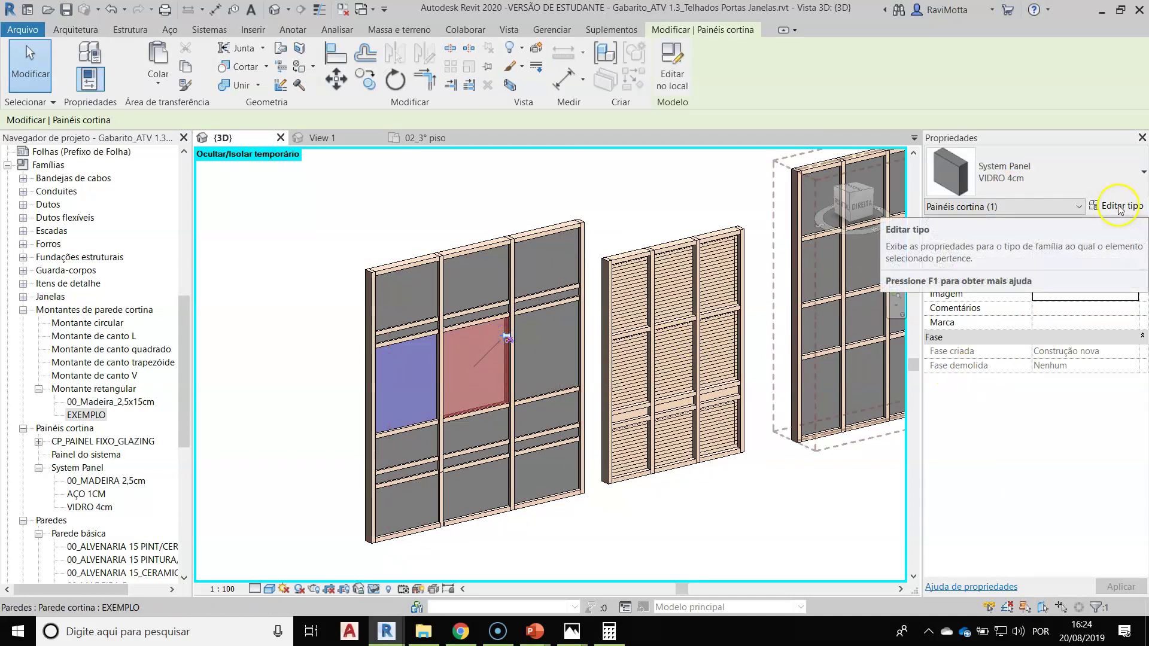
left_click(1118, 207)
left_click(533, 477)
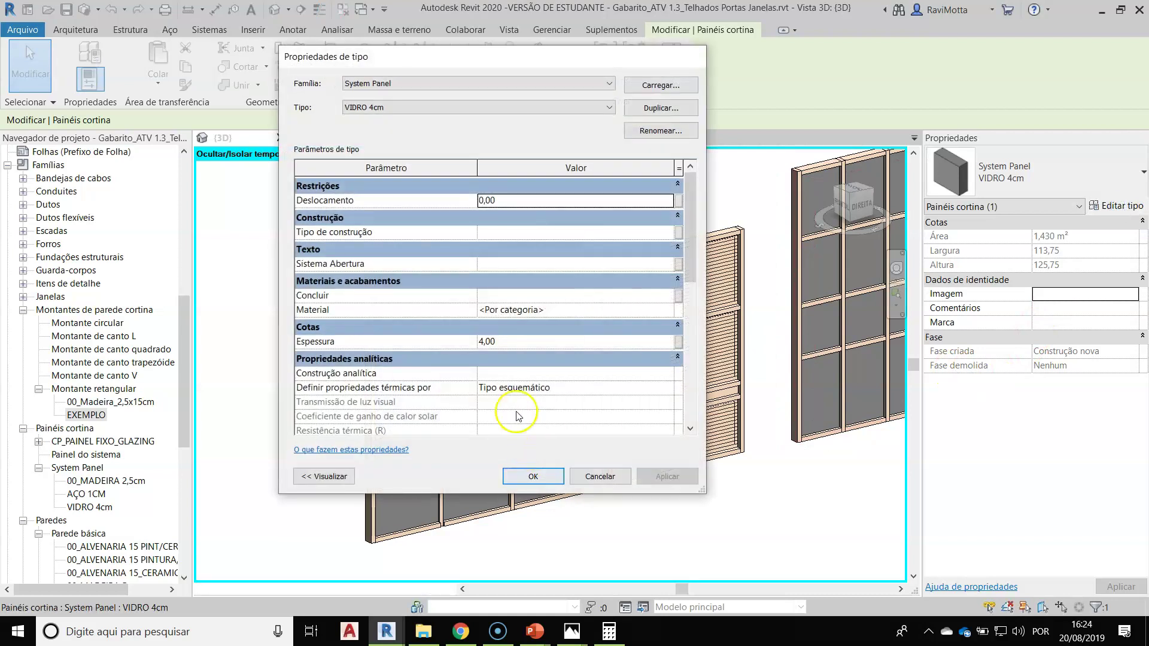
Step: Change the unpinned middle panel to the basic wall type 00_ALVENARIA 15 PINTURA/PINTURA and inspect it up close
left_click(1066, 182)
left_click_drag(1141, 368, 1142, 263)
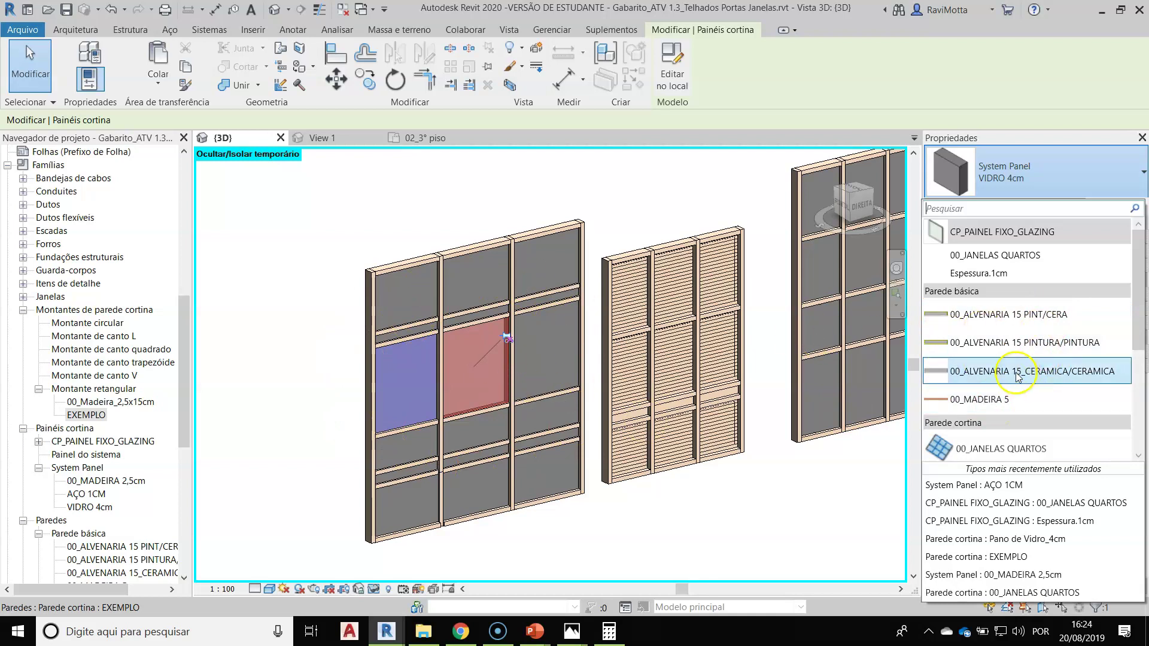
left_click(1030, 344)
key("Escape")
scroll(514, 419, "up", 2)
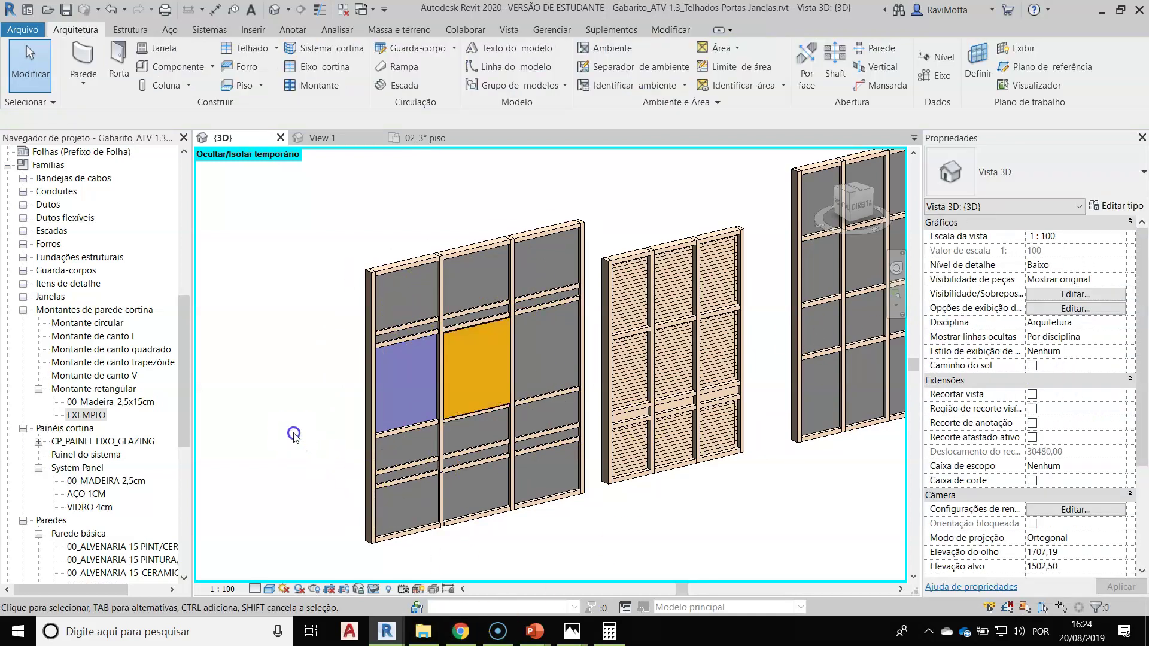
scroll(491, 413, "up", 3)
scroll(502, 410, "up", 2)
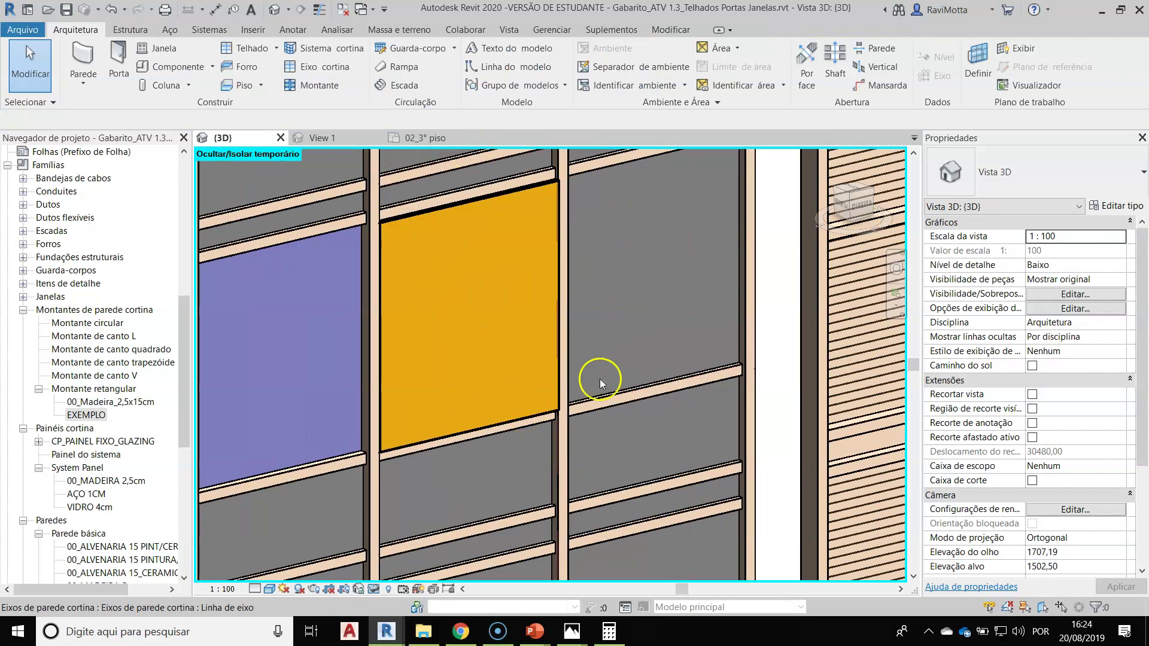
Step: Select the masonry panel in the middle of the curtain wall and review the types available for replacing it
scroll(516, 308, "down", 2)
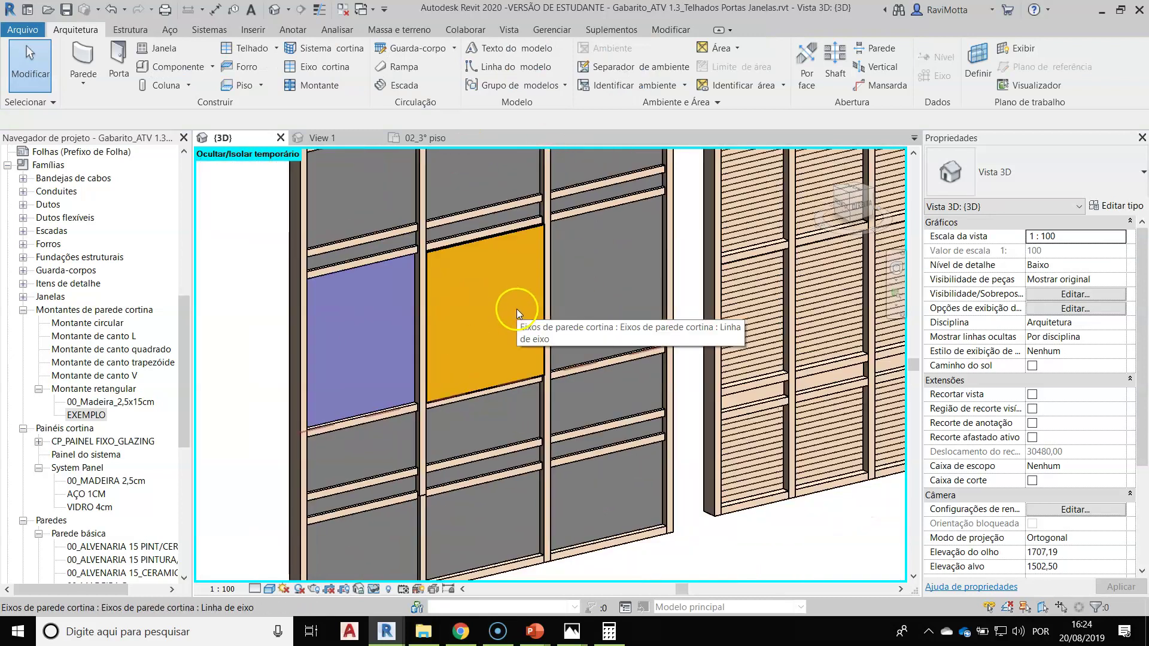
scroll(520, 309, "down", 2)
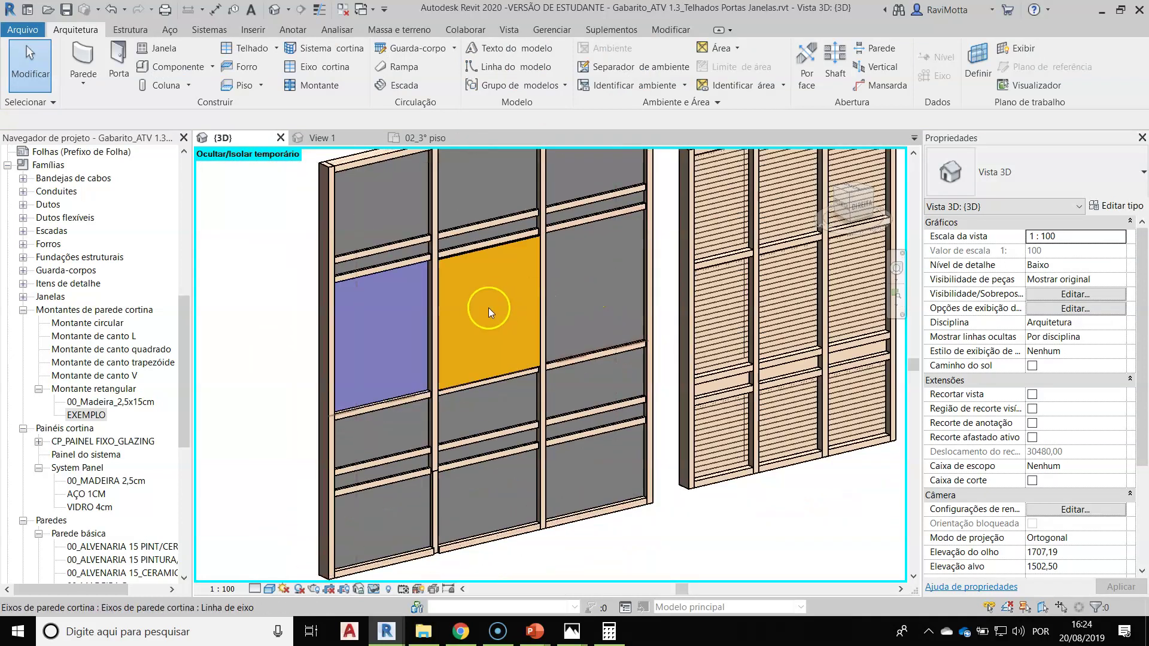
left_click(486, 254)
left_click(1111, 178)
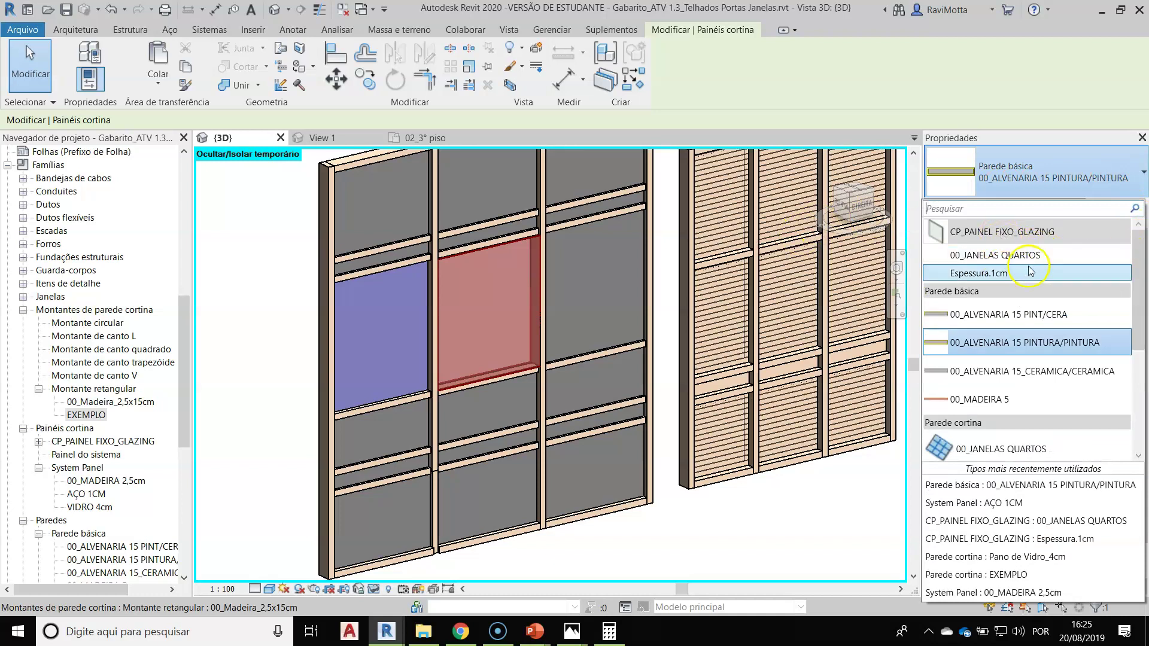
left_click_drag(1140, 269, 1141, 241)
left_click(103, 226)
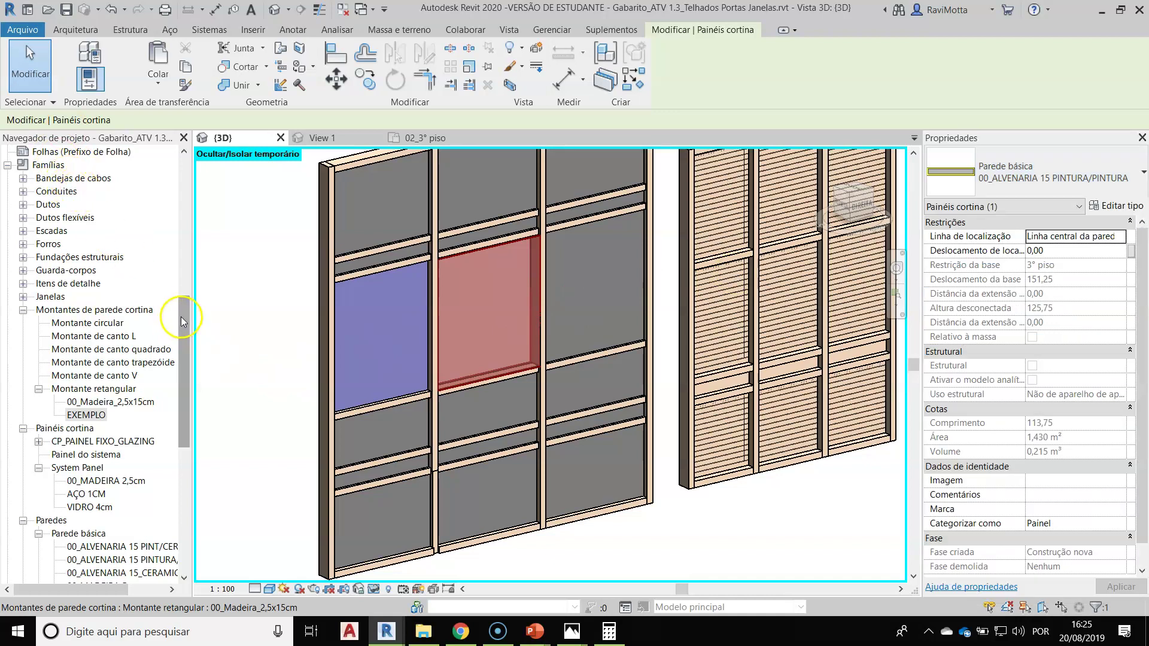
Step: Open the 02_3° piso floor plan and examine the door and adjoining window frames between two pillars in the imported DWG
left_click_drag(180, 317, 181, 173)
double_click(72, 204)
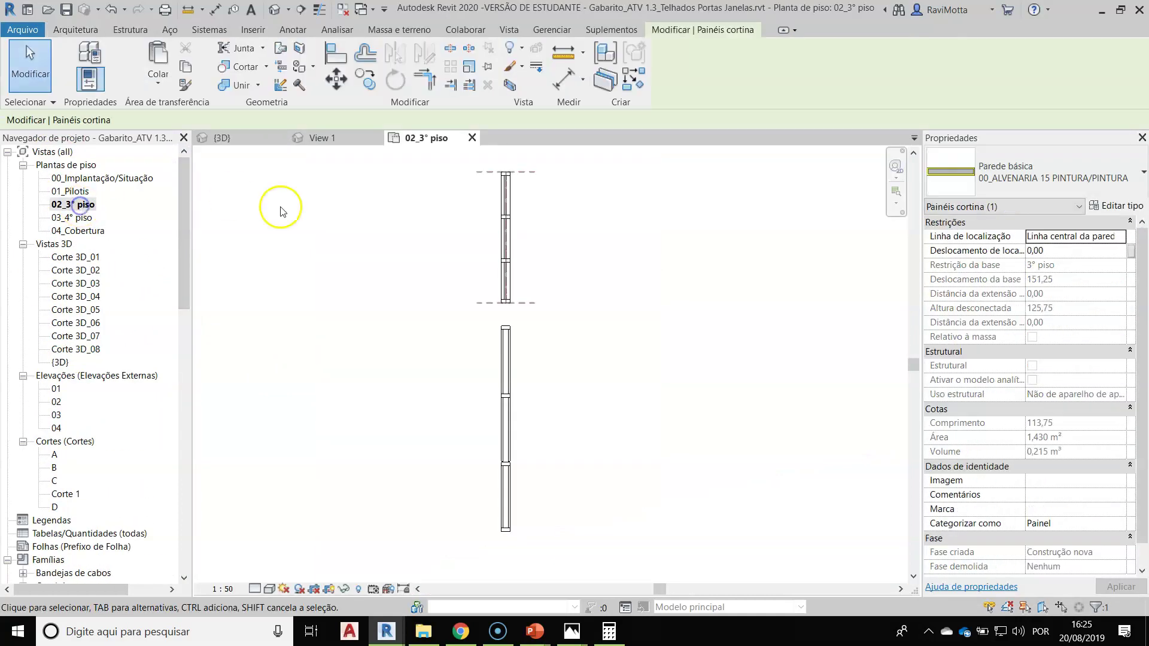
scroll(621, 413, "down", 6)
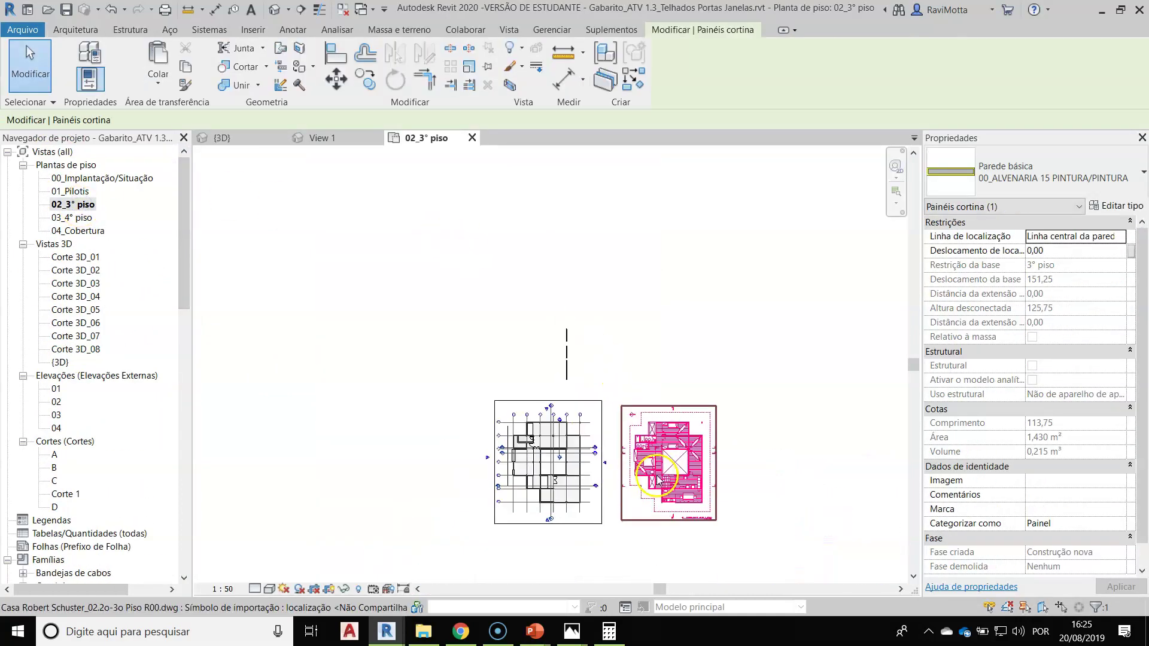
scroll(710, 392, "up", 8)
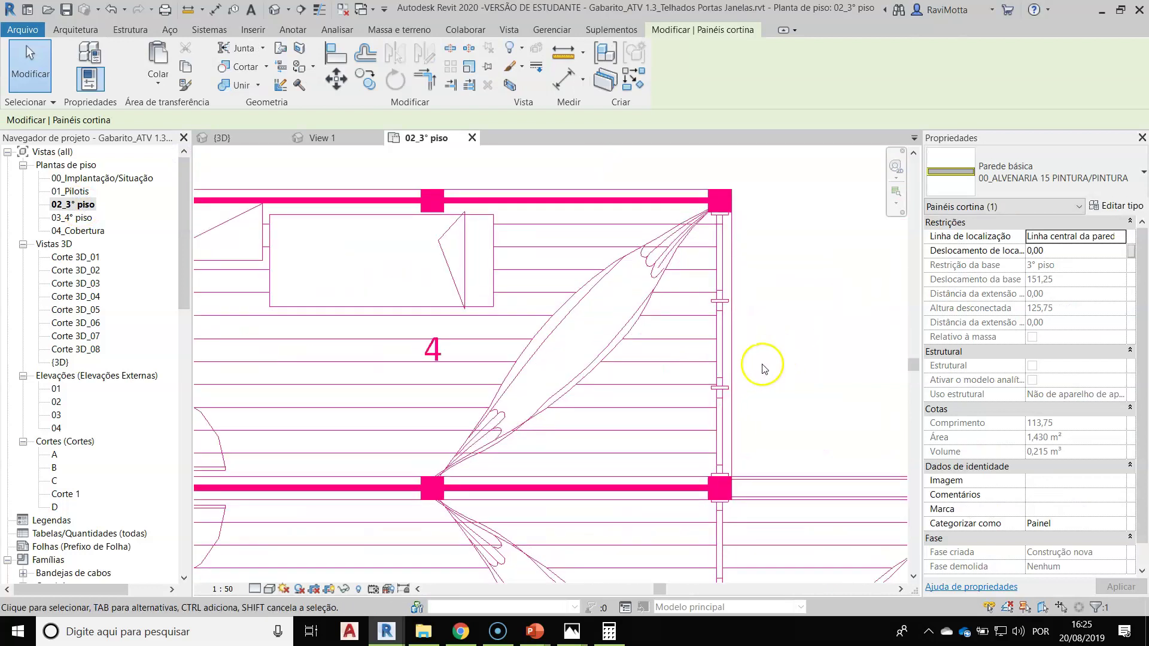
scroll(623, 419, "down", 3)
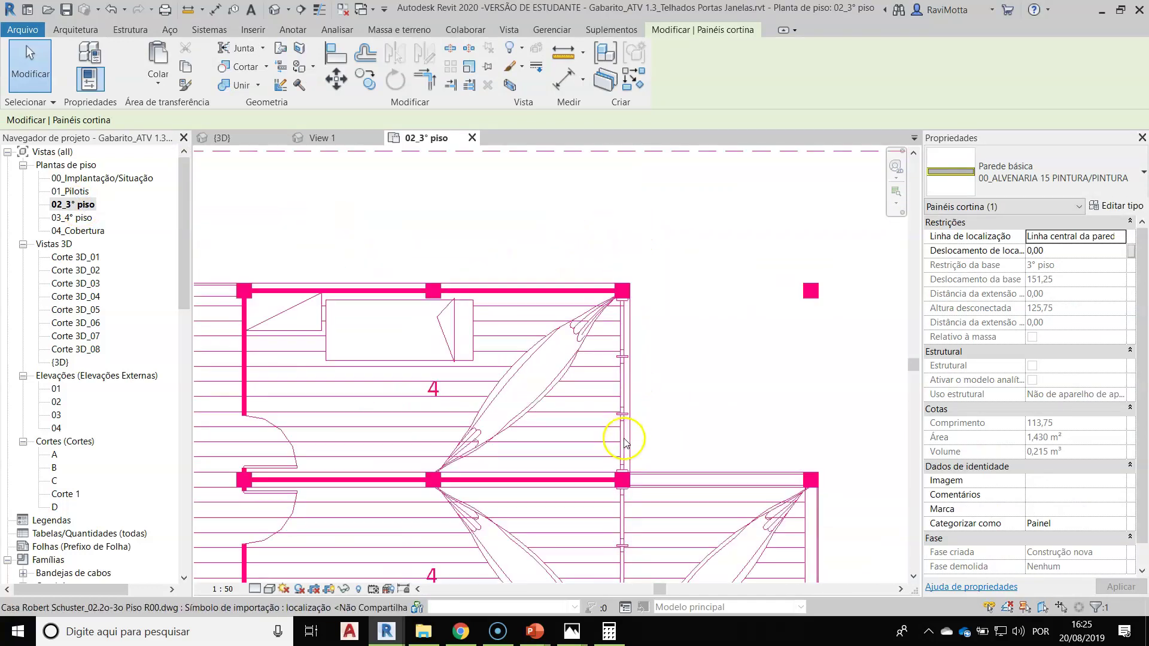
middle_click_drag(623, 436, 581, 137)
scroll(637, 141, "down", 2)
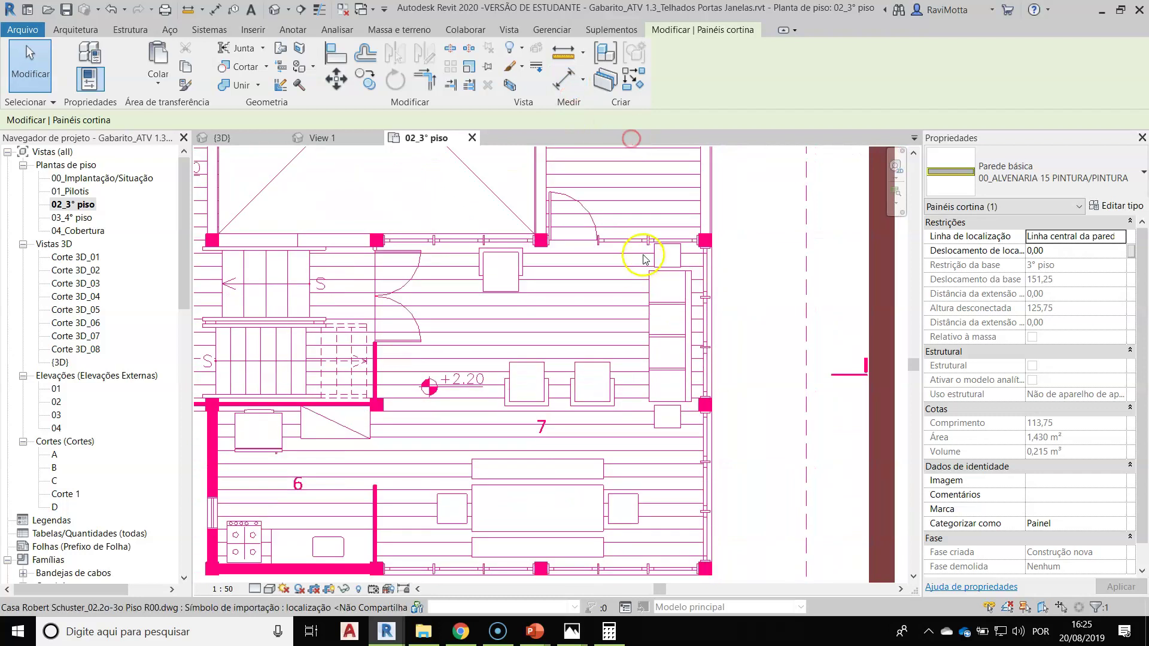
scroll(645, 227, "up", 4)
scroll(623, 274, "up", 3)
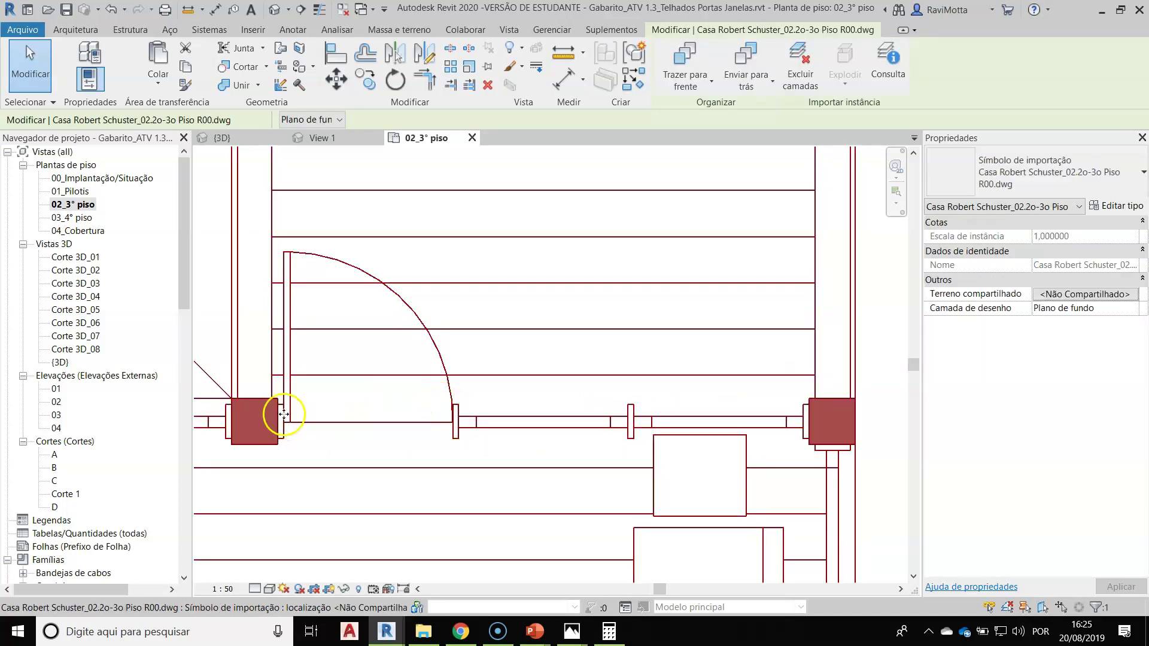
key("Escape")
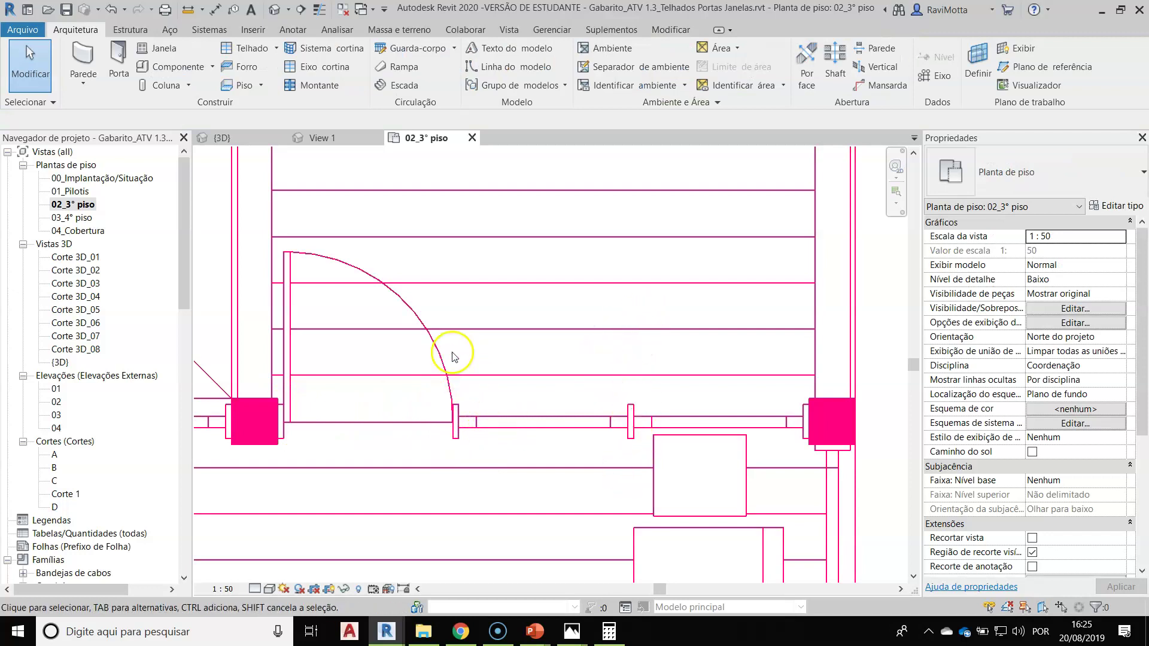
scroll(144, 296, "down", 1)
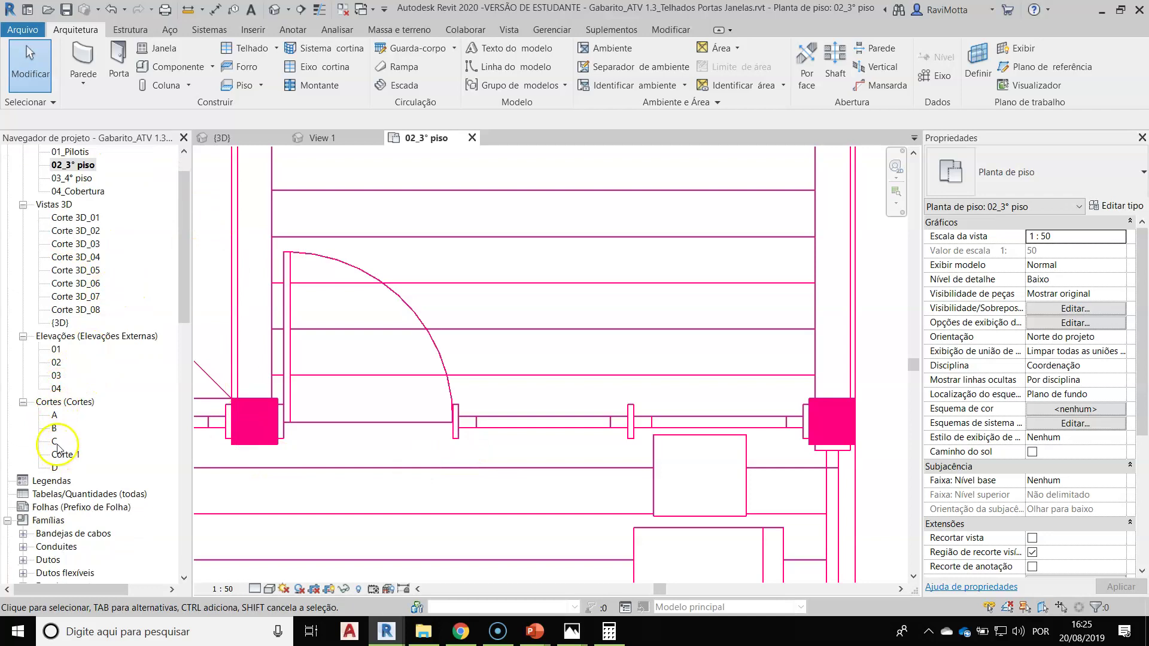
Step: Open section C and examine how the bedroom window's base meets the floor and beam
double_click(58, 446)
scroll(410, 377, "up", 2)
scroll(313, 389, "up", 2)
scroll(464, 353, "up", 2)
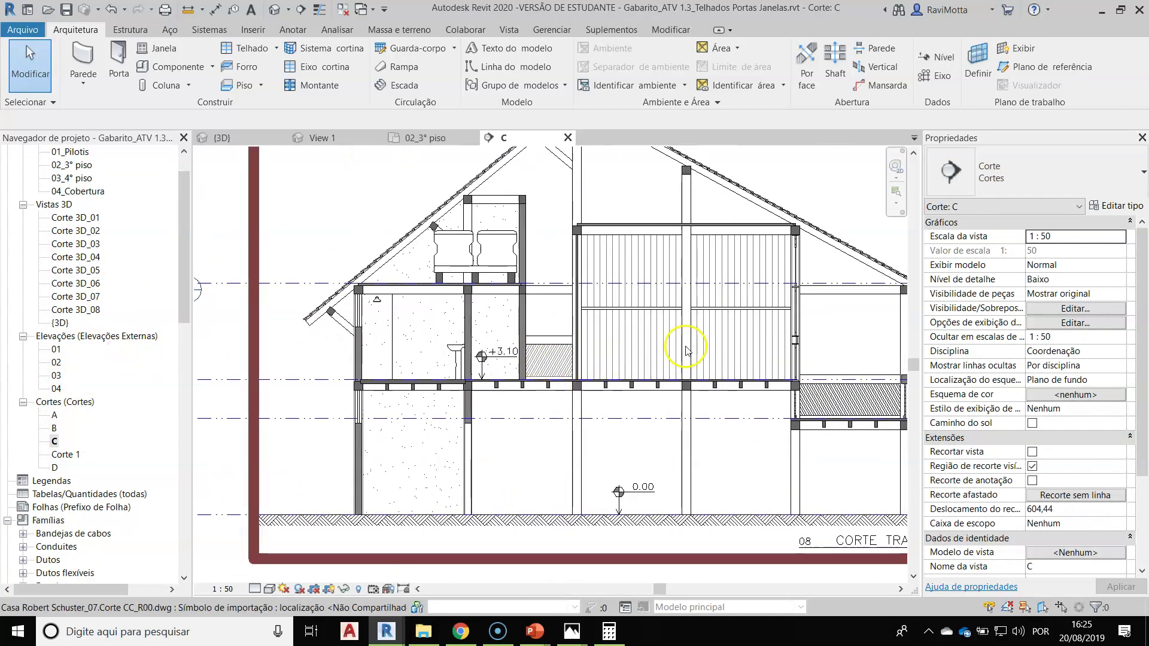
scroll(698, 359, "up", 2)
scroll(590, 287, "up", 2)
scroll(595, 210, "up", 2)
scroll(610, 254, "up", 1)
middle_click_drag(647, 415, 597, 384)
scroll(594, 383, "up", 1)
scroll(523, 538, "up", 4)
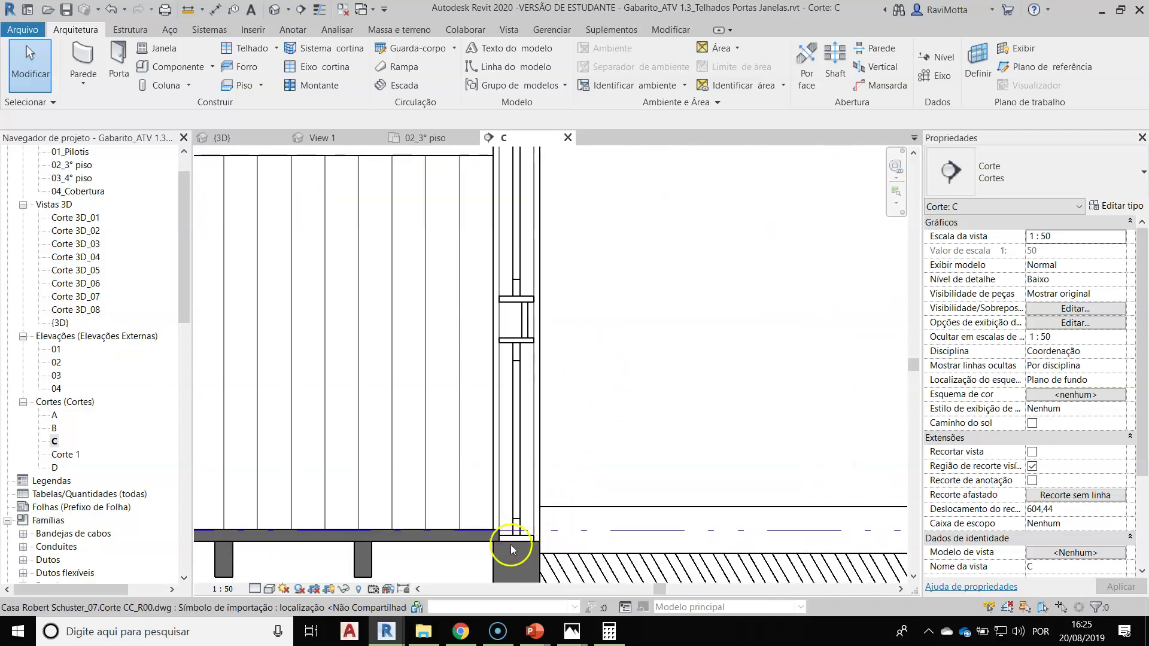
middle_click_drag(518, 543, 511, 411)
scroll(508, 514, "up", 3)
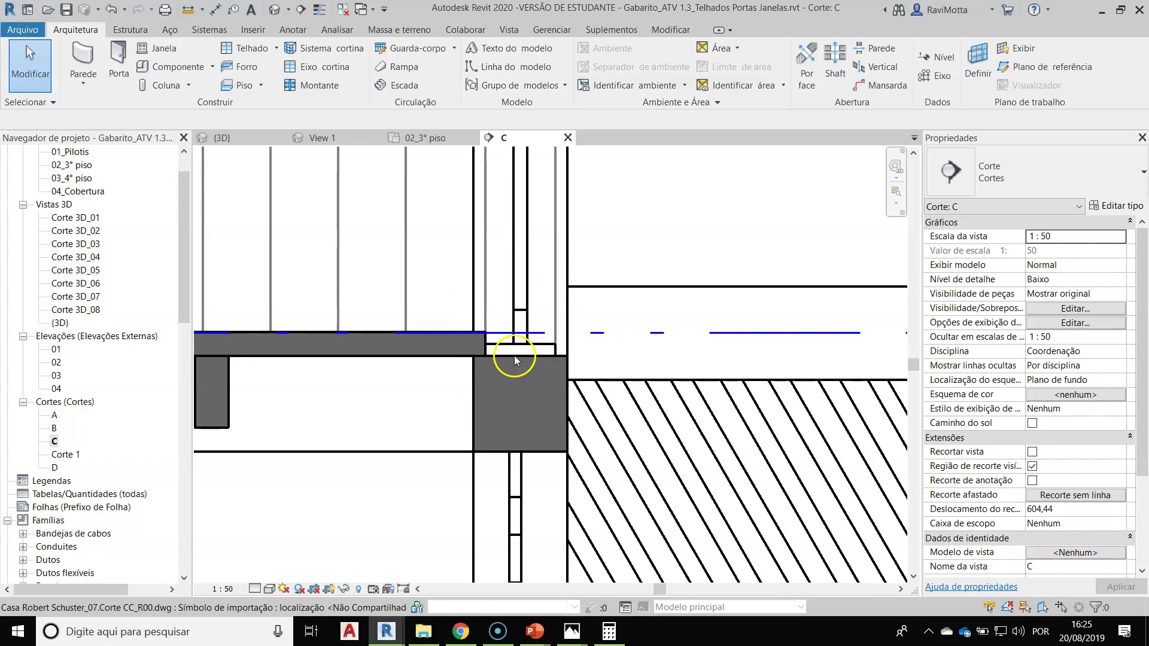
Step: Examine the window's intermediate horizontal members and upper end in section C
mouse_move(529, 345)
middle_mouse_down()
mouse_move(517, 474)
mouse_move(534, 564)
middle_mouse_up()
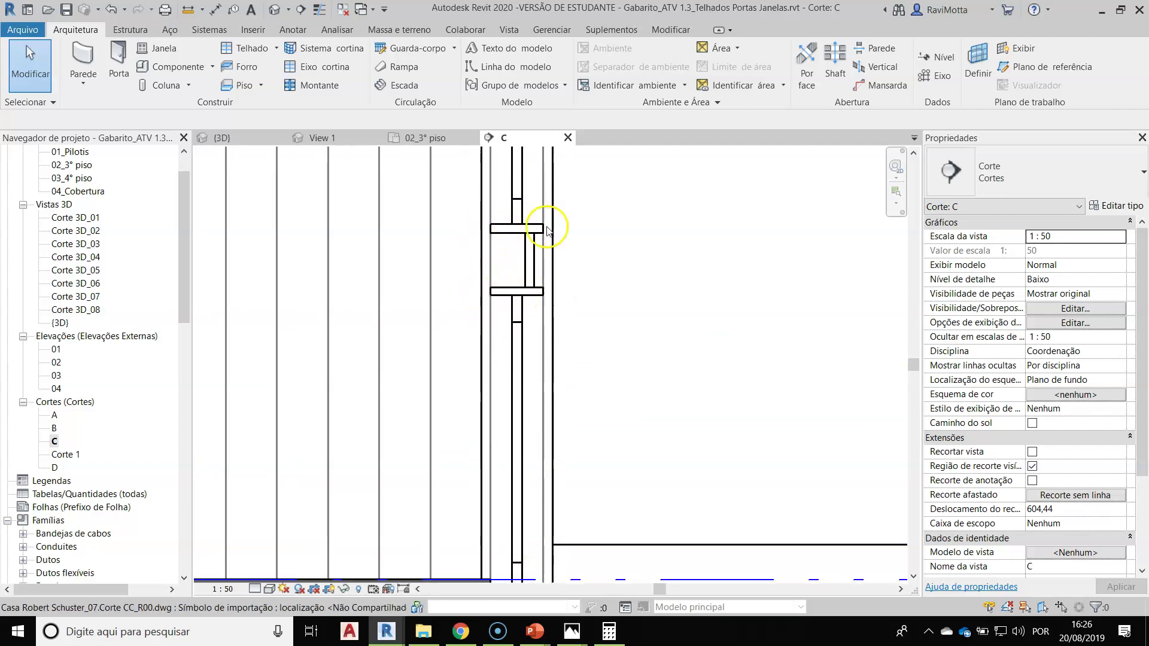
middle_click_drag(537, 163, 533, 254)
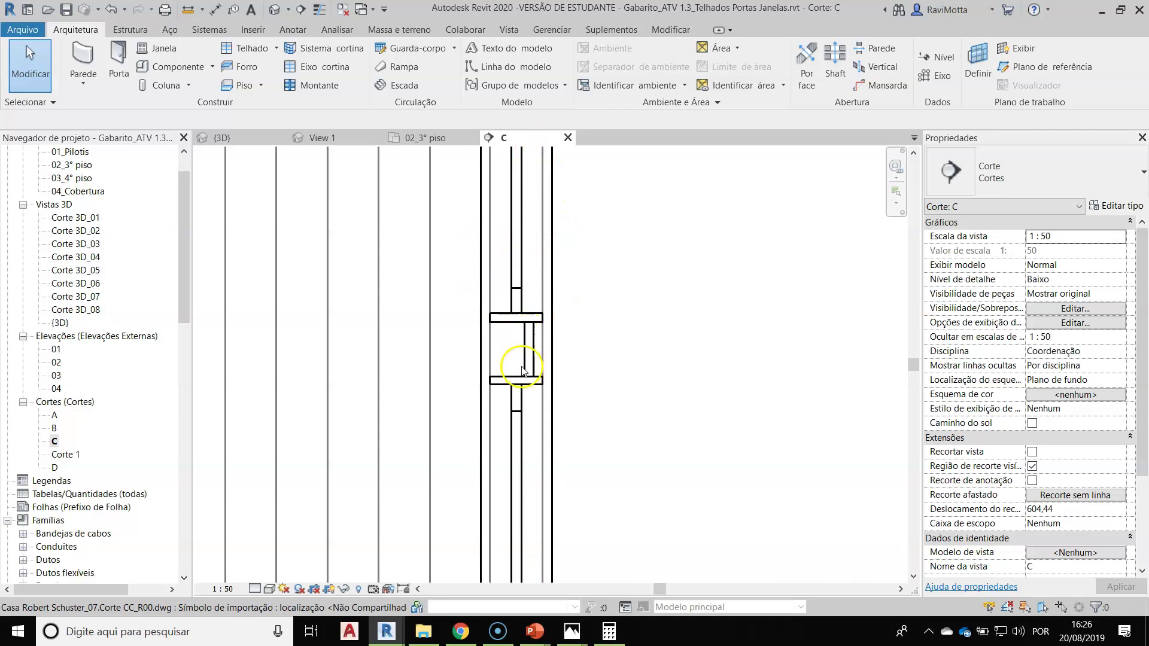
mouse_move(526, 374)
middle_mouse_down()
mouse_move(526, 240)
mouse_move(520, 486)
mouse_move(504, 582)
middle_mouse_up()
scroll(513, 355, "down", 1)
middle_click_drag(512, 356, 508, 477)
scroll(505, 302, "down", 3)
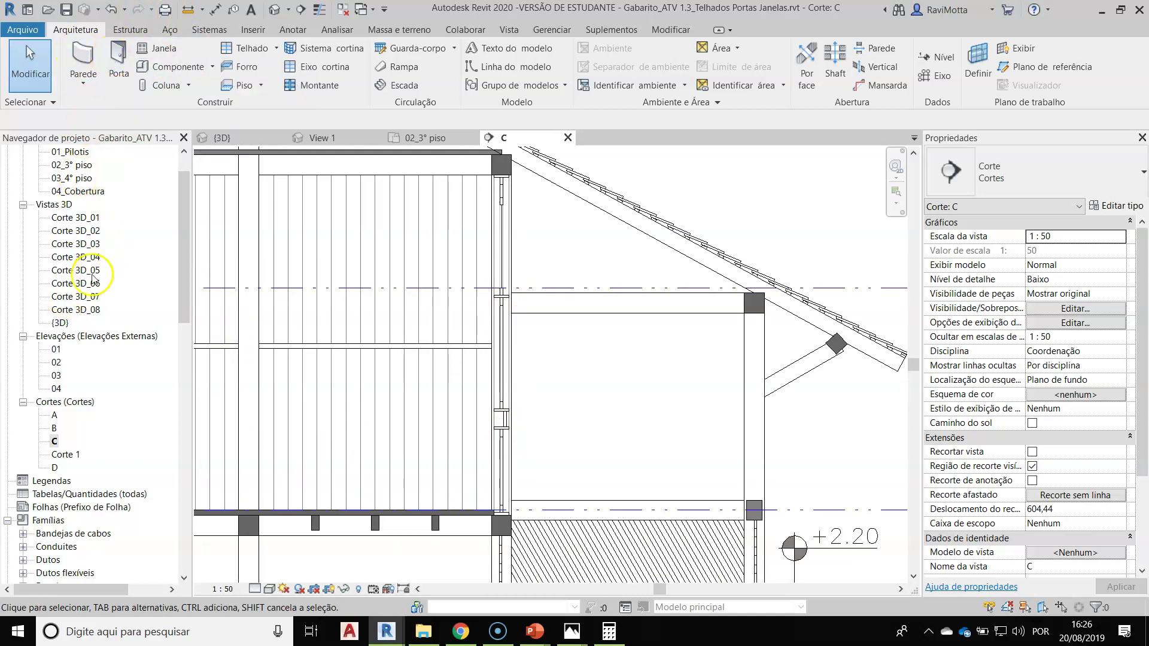
Step: Return to the {3D} view and check the panel type of a louvered panel in the middle window
double_click(70, 328)
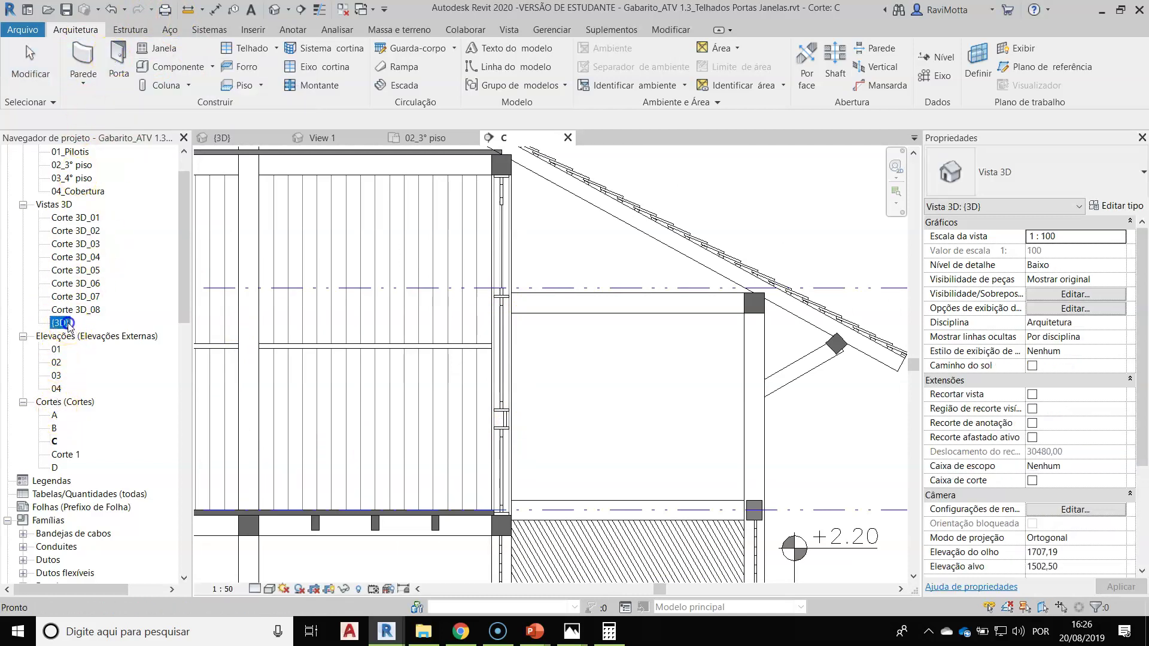
scroll(483, 307, "down", 3)
middle_click_drag(484, 306, 364, 327)
middle_click_drag(518, 341, 414, 307, "shift")
scroll(497, 340, "up", 3)
middle_click_drag(499, 375, 504, 441)
key("Escape")
scroll(546, 514, "up", 2)
middle_click_drag(487, 504, 577, 537, "shift")
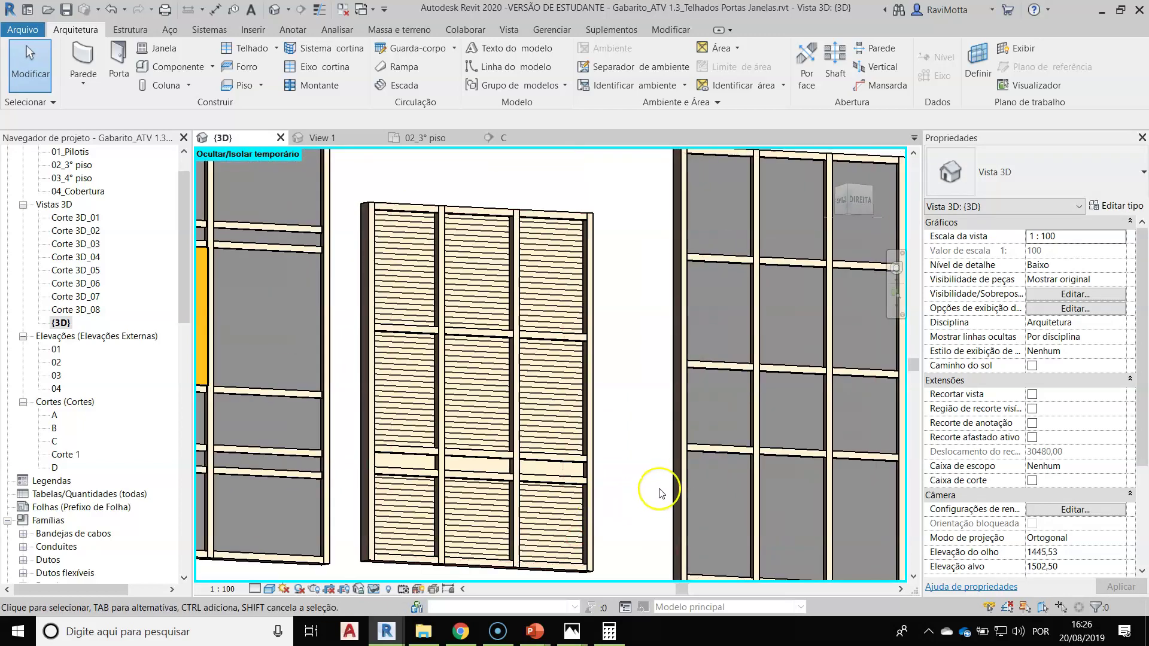
middle_click_drag(632, 453, 646, 418)
key("Tab")
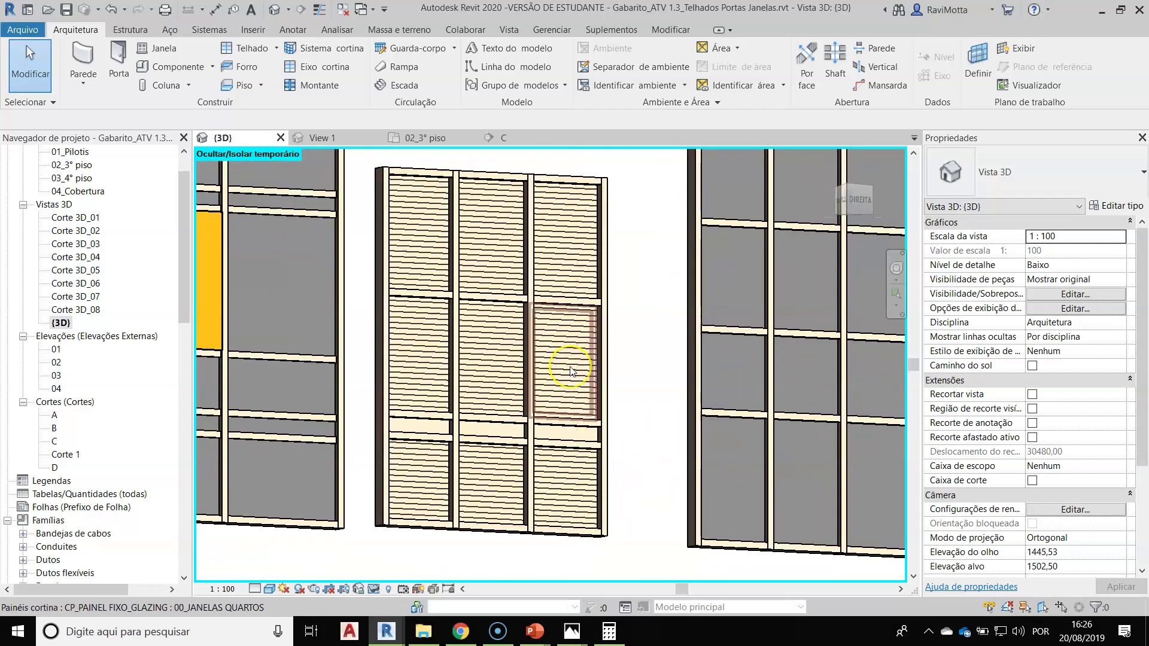
left_click(570, 370)
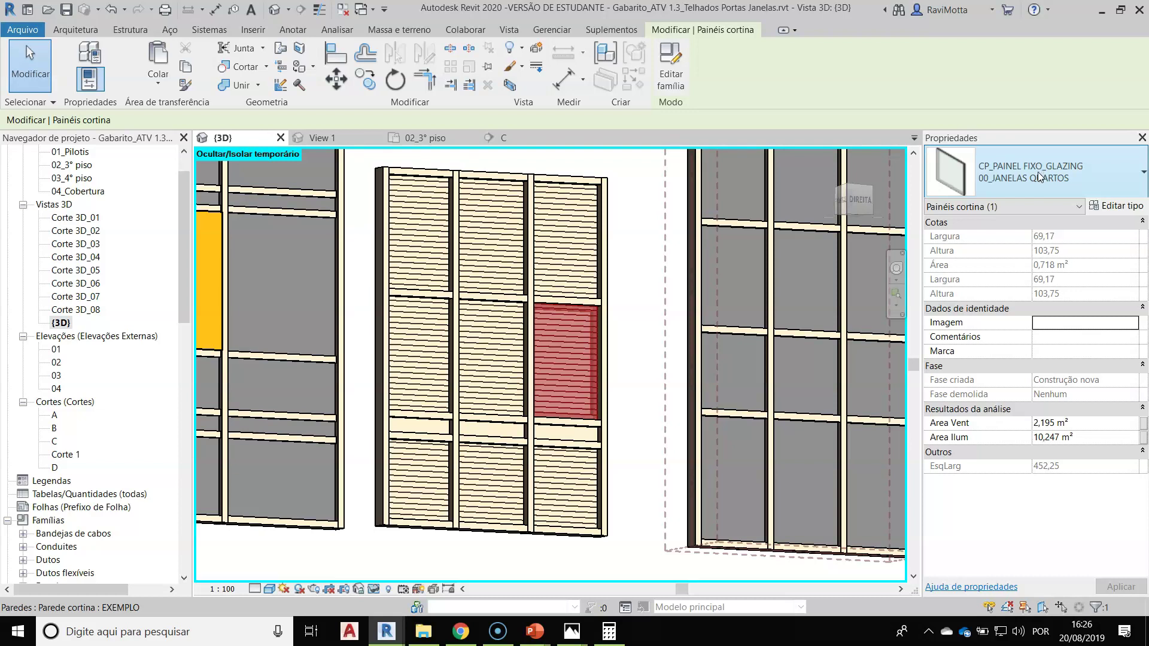
left_click(628, 385)
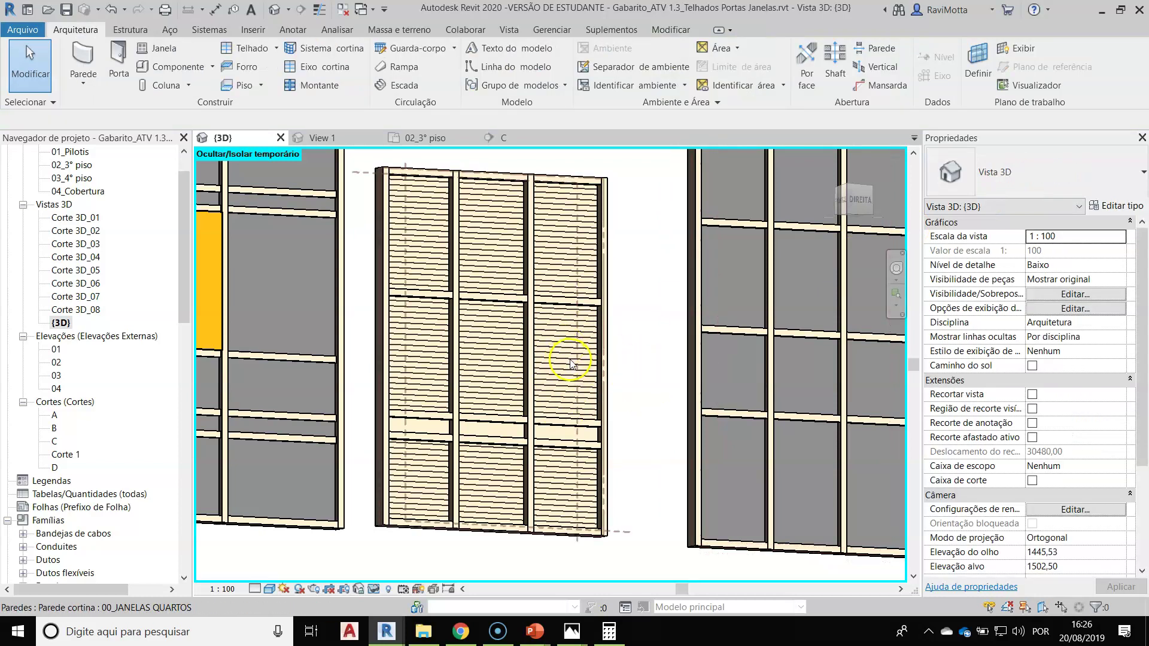
Step: Compare the three curtain walls in 3D and select the whole louvered 00_JANELAS QUARTOS wall
scroll(589, 293, "down", 5)
middle_click_drag(523, 320, 573, 445, "shift")
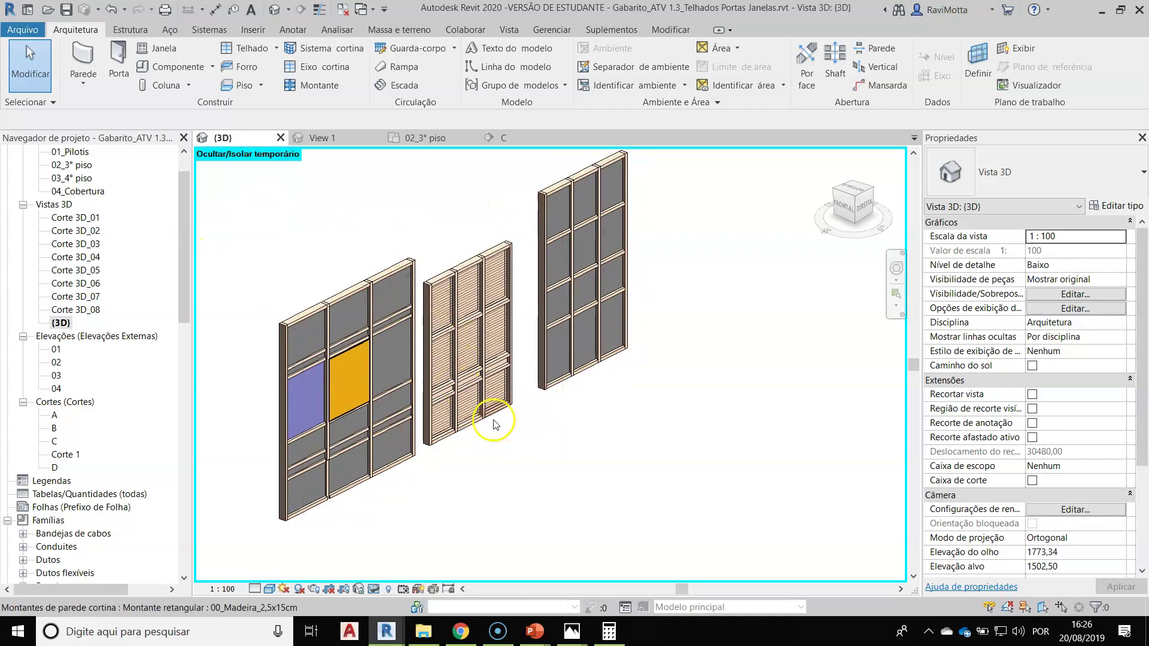
scroll(490, 434, "up", 3)
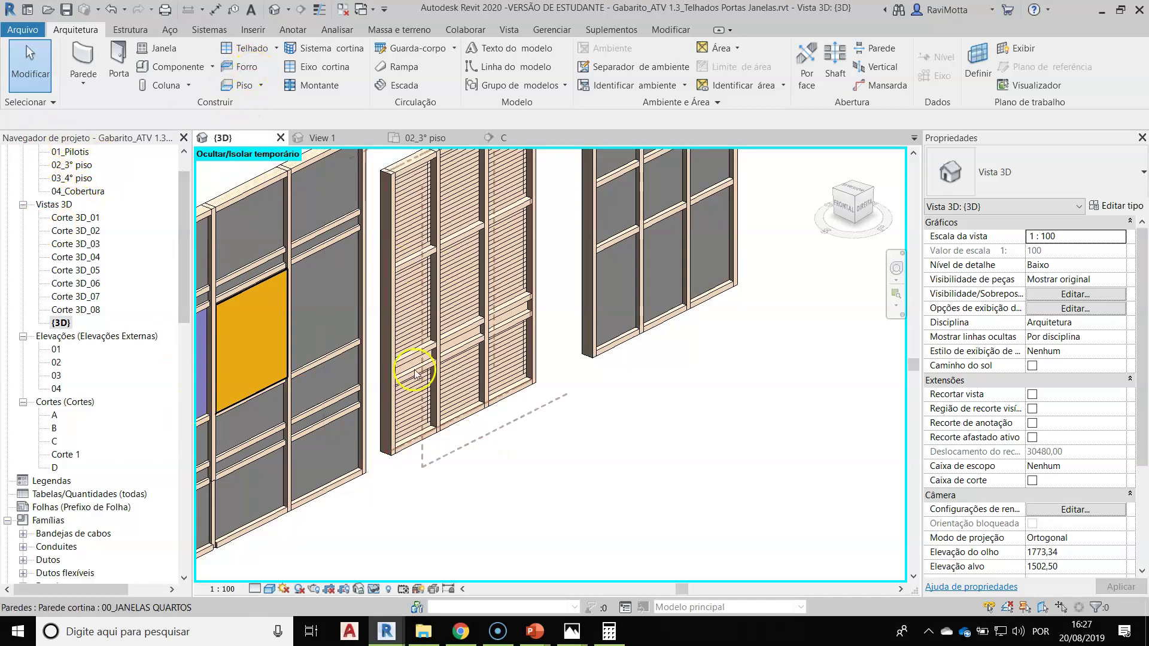
left_click(439, 461)
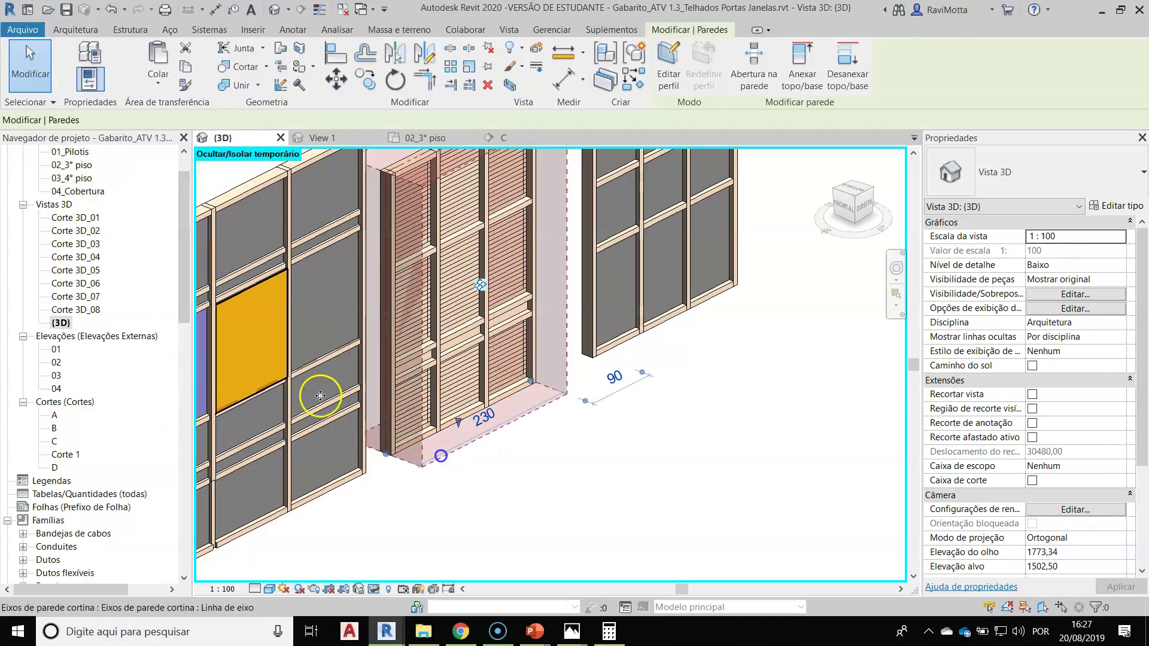
Step: Open the 02_3° piso floor plan, locate the 00_JANELAS QUARTOS wall below the first window bay, and inspect its mullion
double_click(78, 166)
scroll(482, 353, "down", 5)
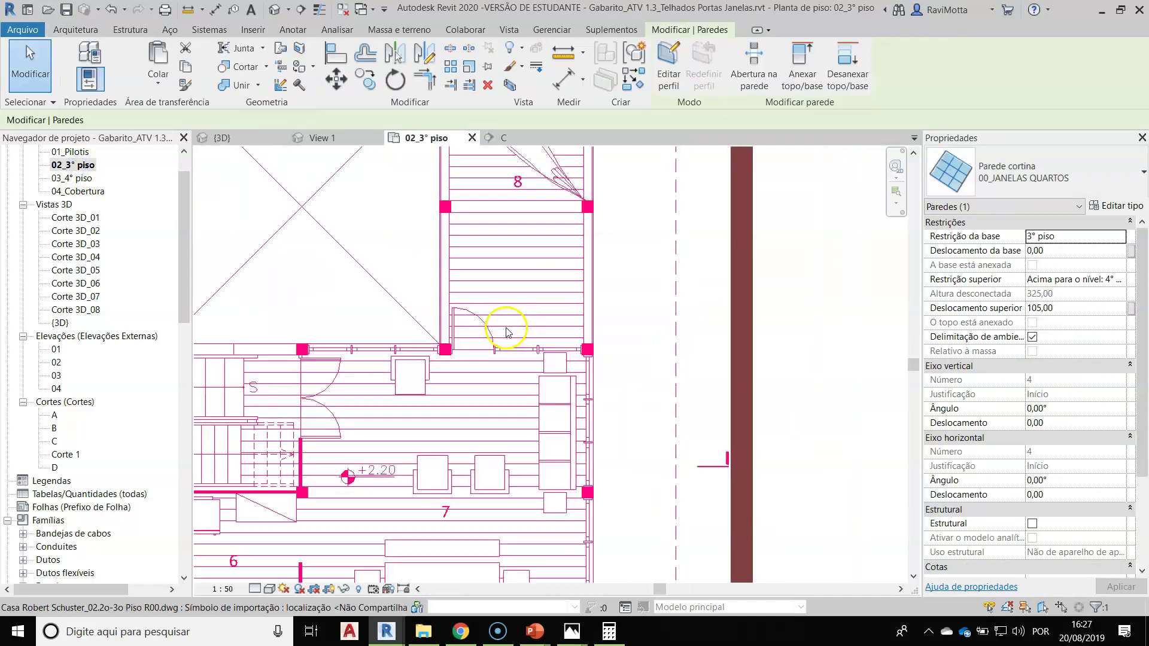
scroll(479, 363, "up", 8)
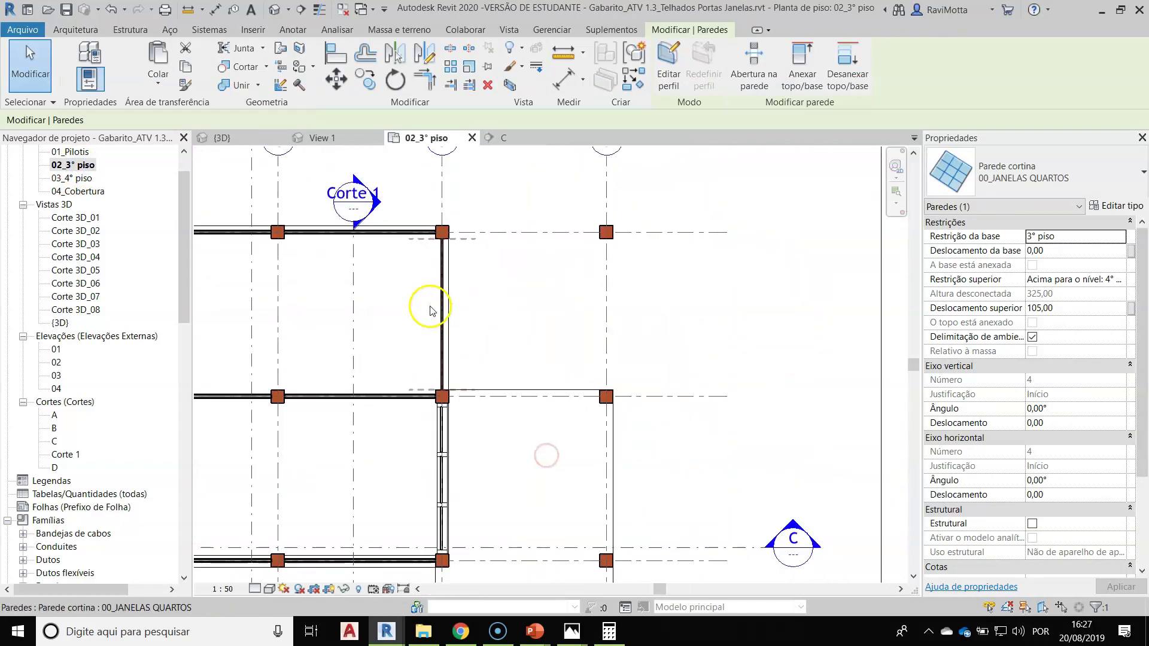
left_click(570, 385)
middle_click_drag(527, 423, 525, 226)
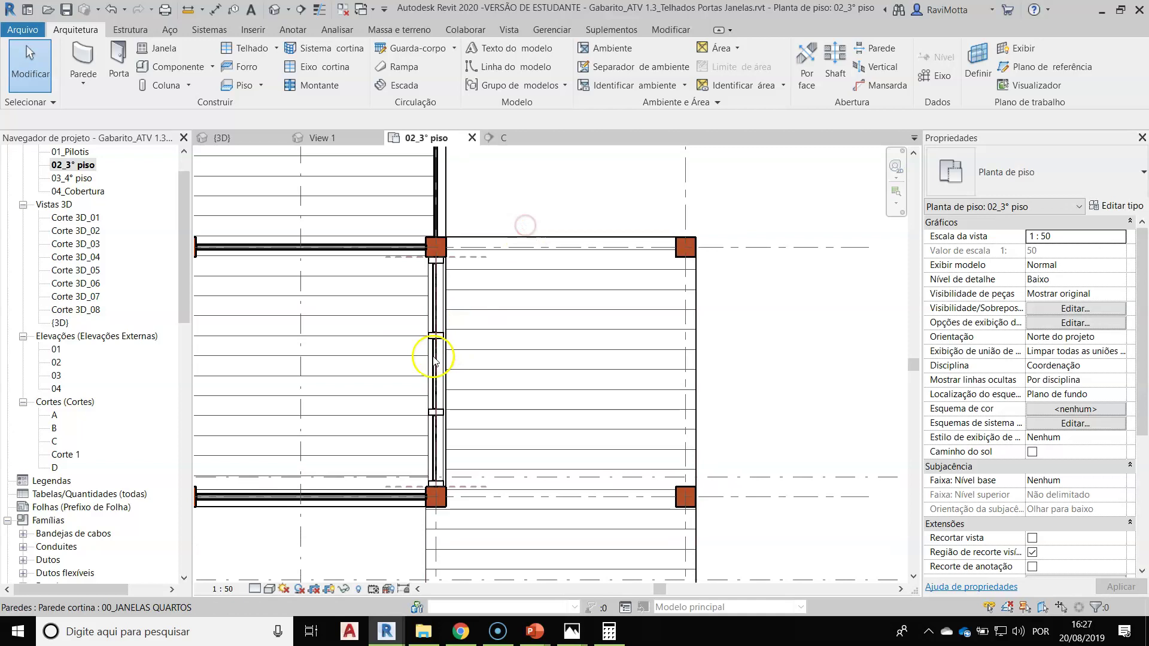
left_click(437, 338)
scroll(442, 359, "up", 6)
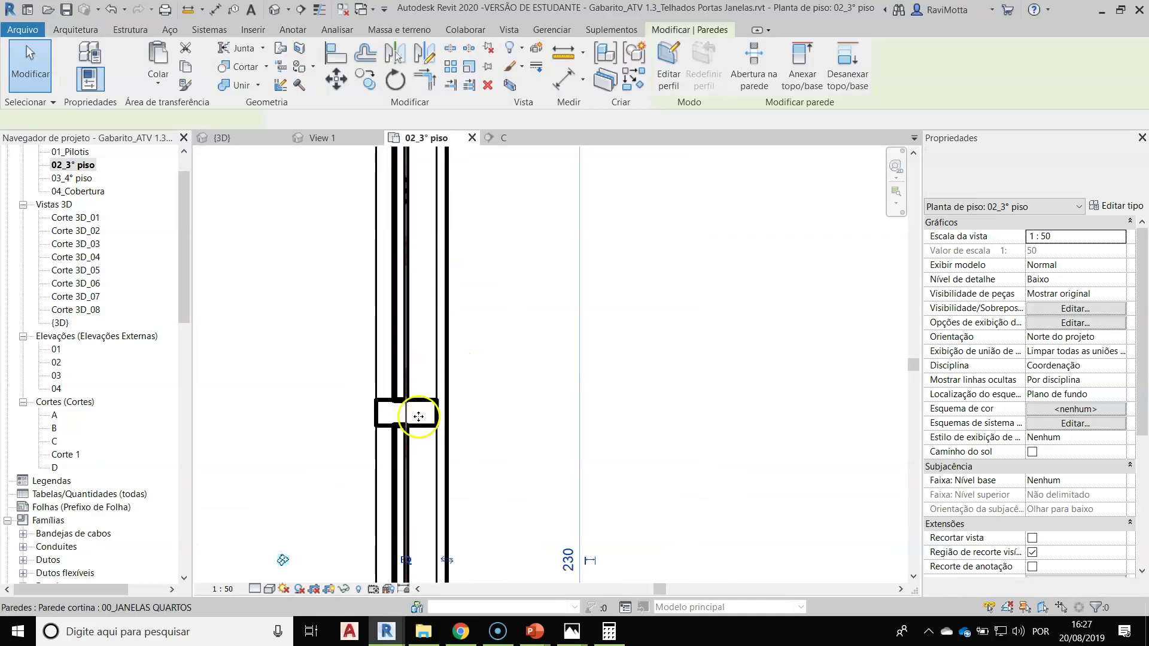
scroll(411, 408, "down", 5)
Step: Select the same bedroom curtain wall and inspect how its upper end meets the pillar in plan
left_click(410, 300)
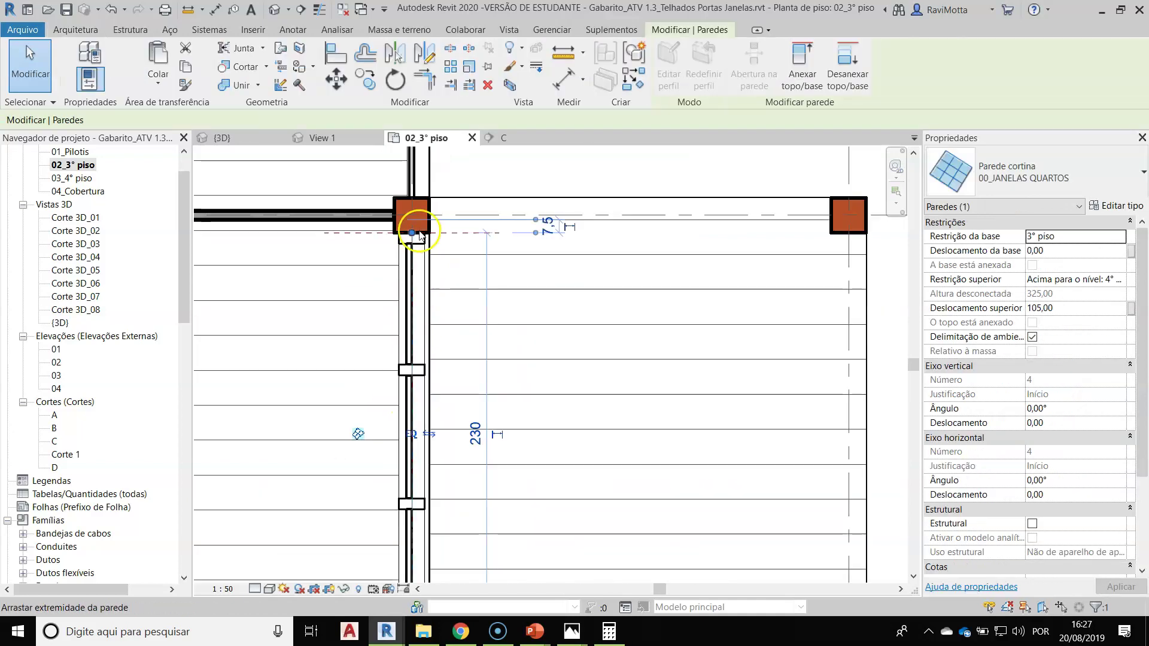
middle_click_drag(419, 272, 419, 350)
scroll(419, 350, "up", 4)
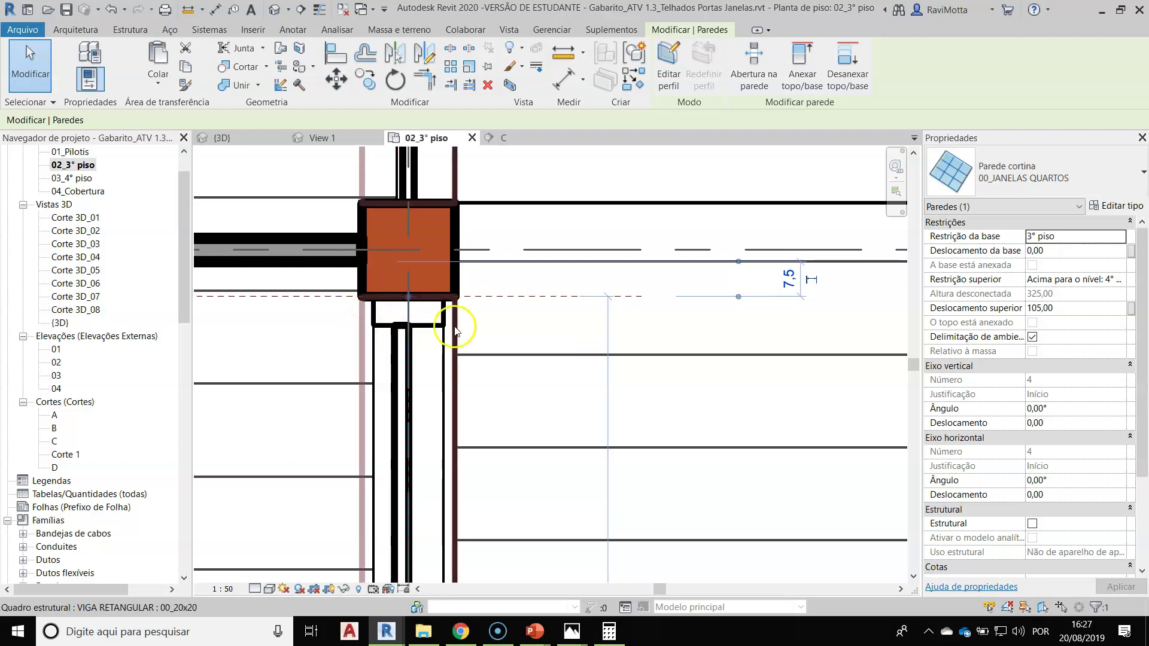
scroll(450, 319, "down", 4)
scroll(450, 317, "down", 2)
key("Escape")
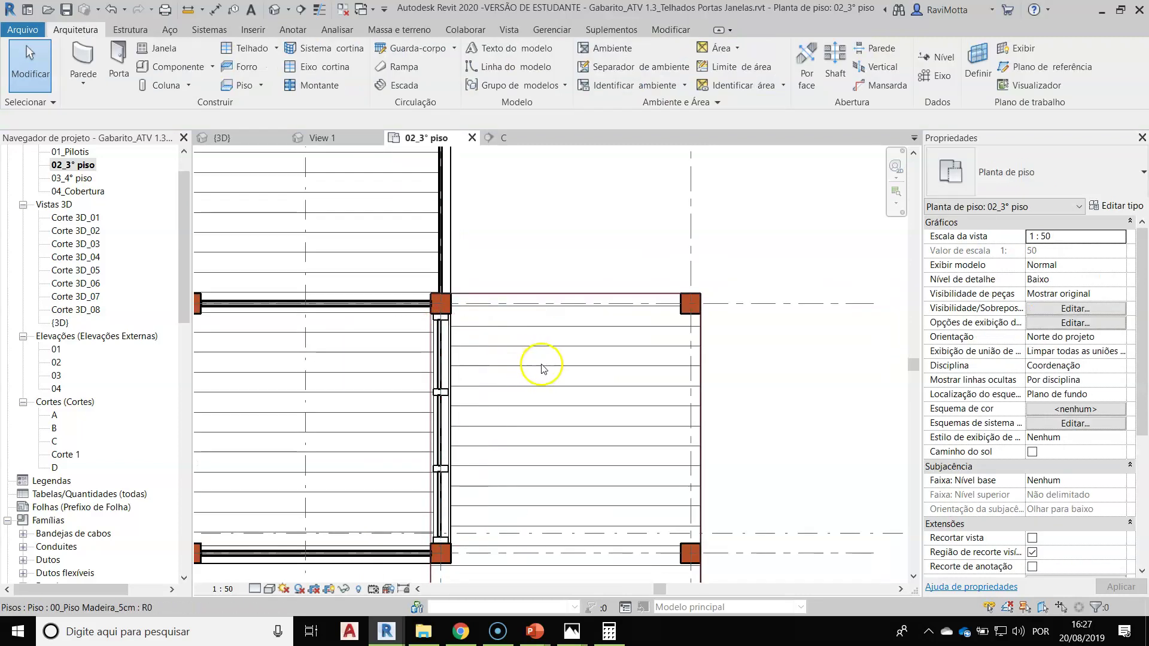
Step: Check the types of the grid 5 wall in the top bay and the 00_MADEIRA 5 wall between the pillars on grids 5 and 6
scroll(522, 422, "down", 2)
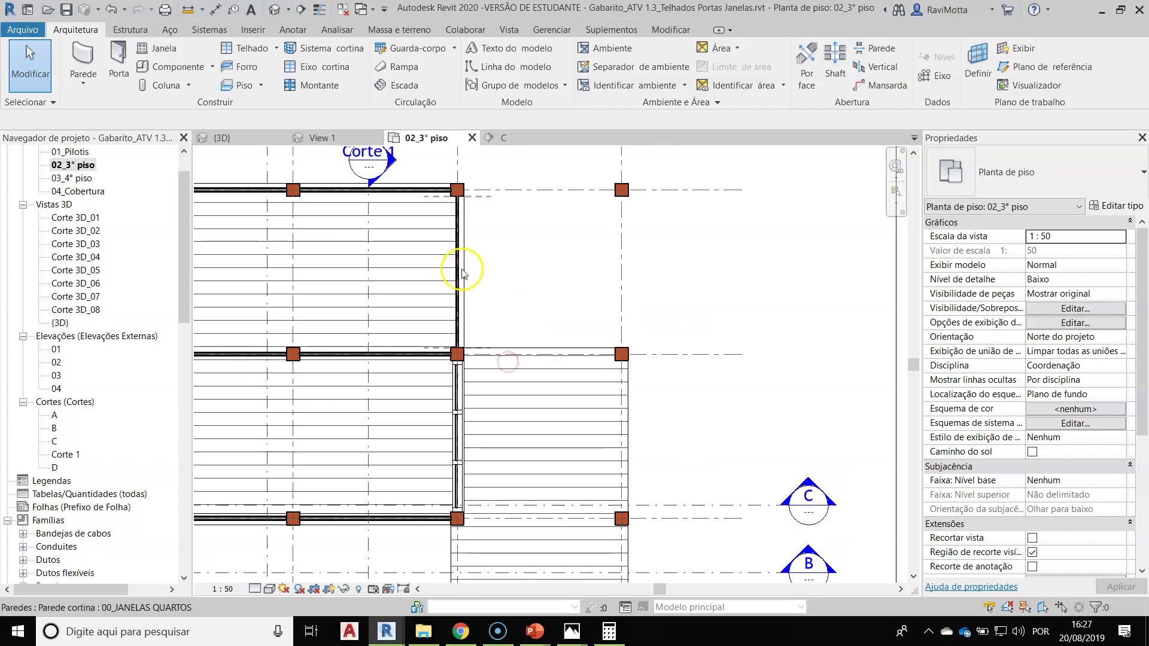
left_click(462, 270)
middle_click_drag(576, 431, 585, 157)
scroll(547, 355, "down", 1)
middle_click_drag(547, 355, 551, 237)
scroll(584, 448, "up", 3)
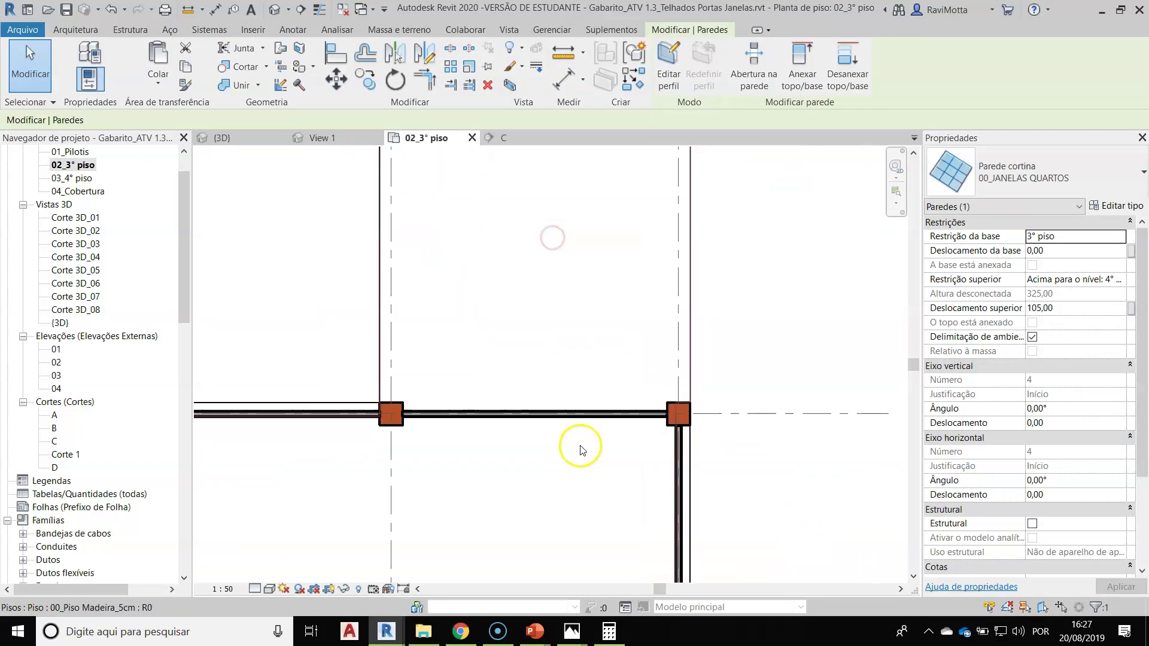
left_click(574, 419)
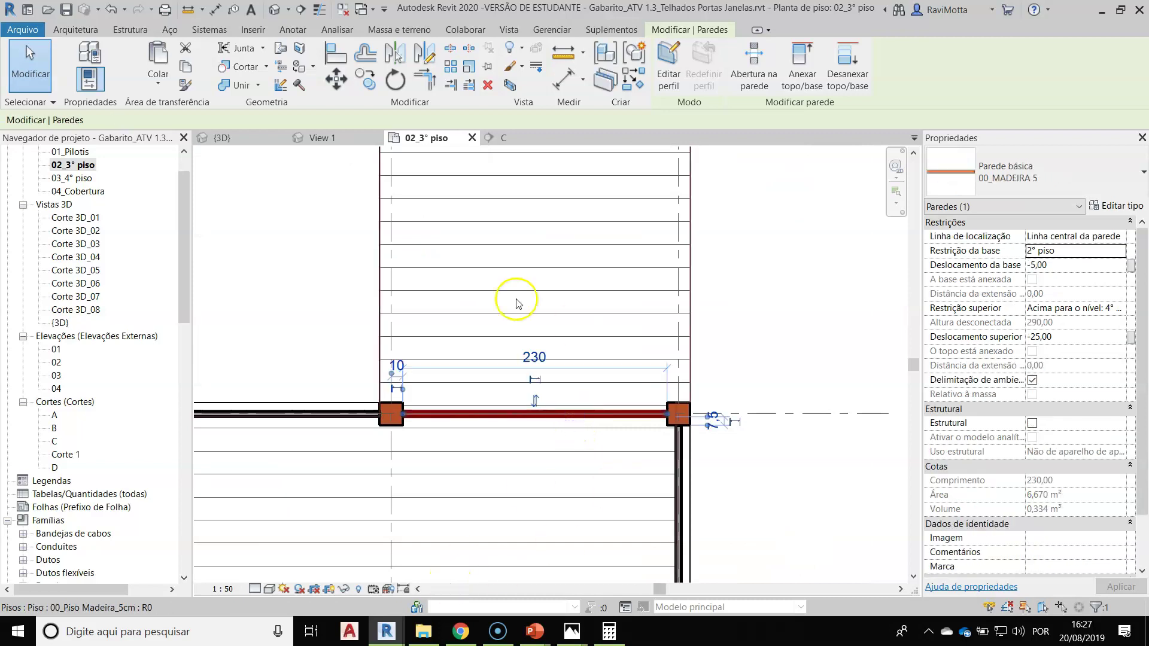
scroll(503, 323, "down", 3)
middle_click_drag(506, 273, 519, 413)
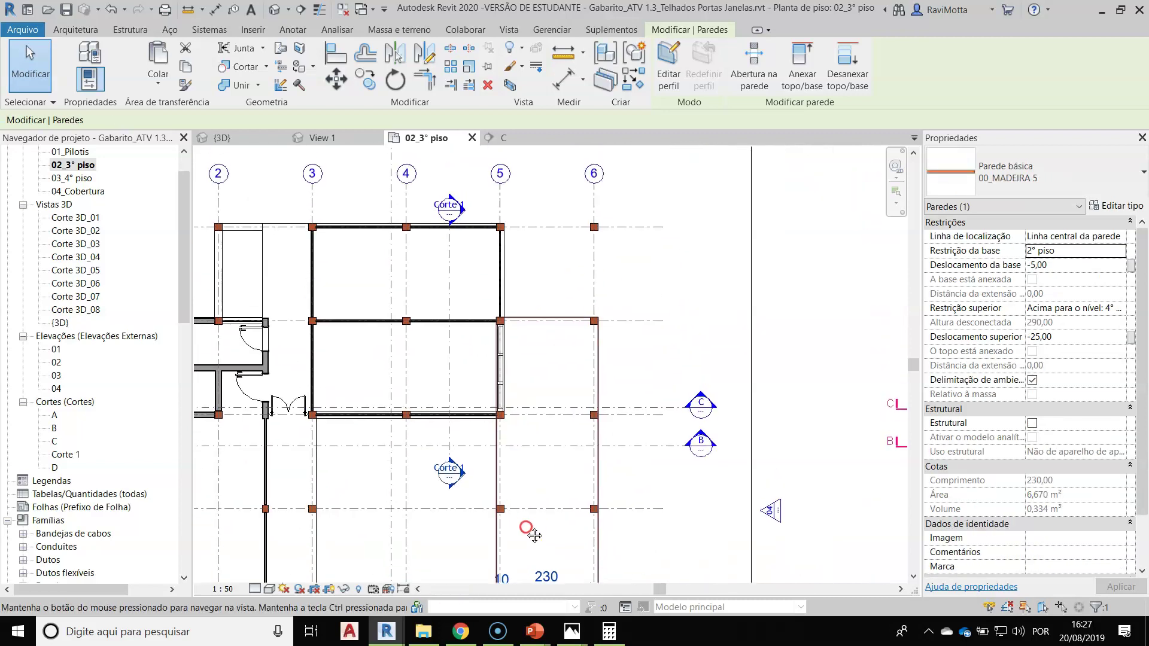
key("Escape")
scroll(513, 371, "up", 3)
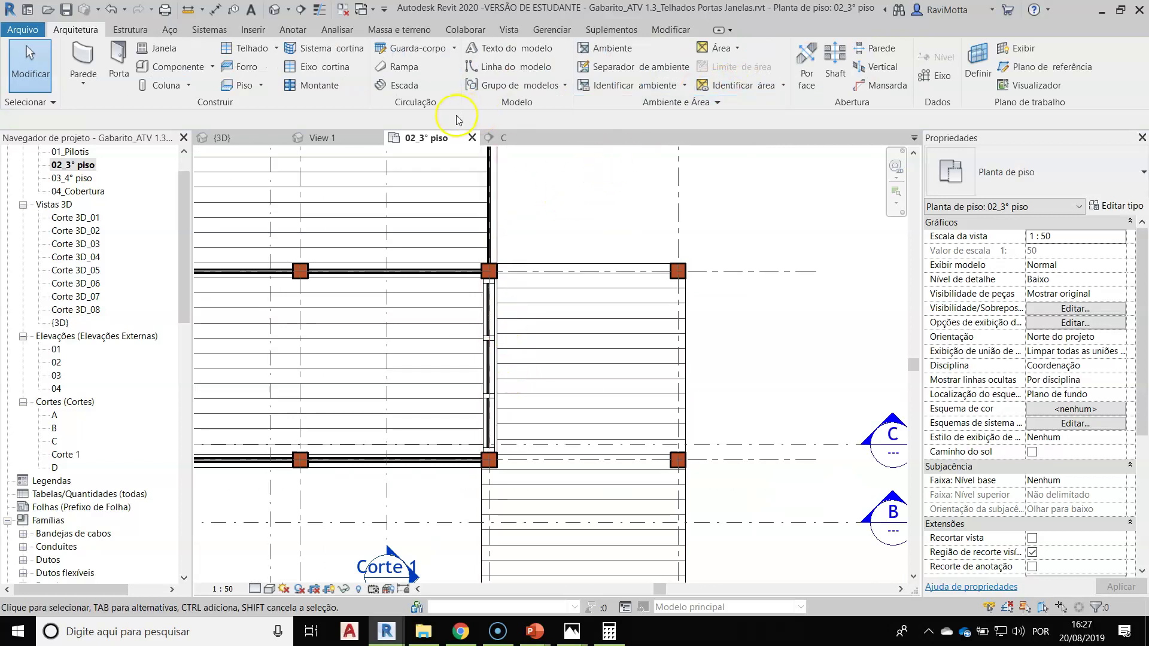
Step: Match the louvered 00_JANELAS QUARTOS curtain wall's type onto the 00_MADEIRA 5 wall between grids 5 and 6, and check that wall's properties
left_click(673, 30)
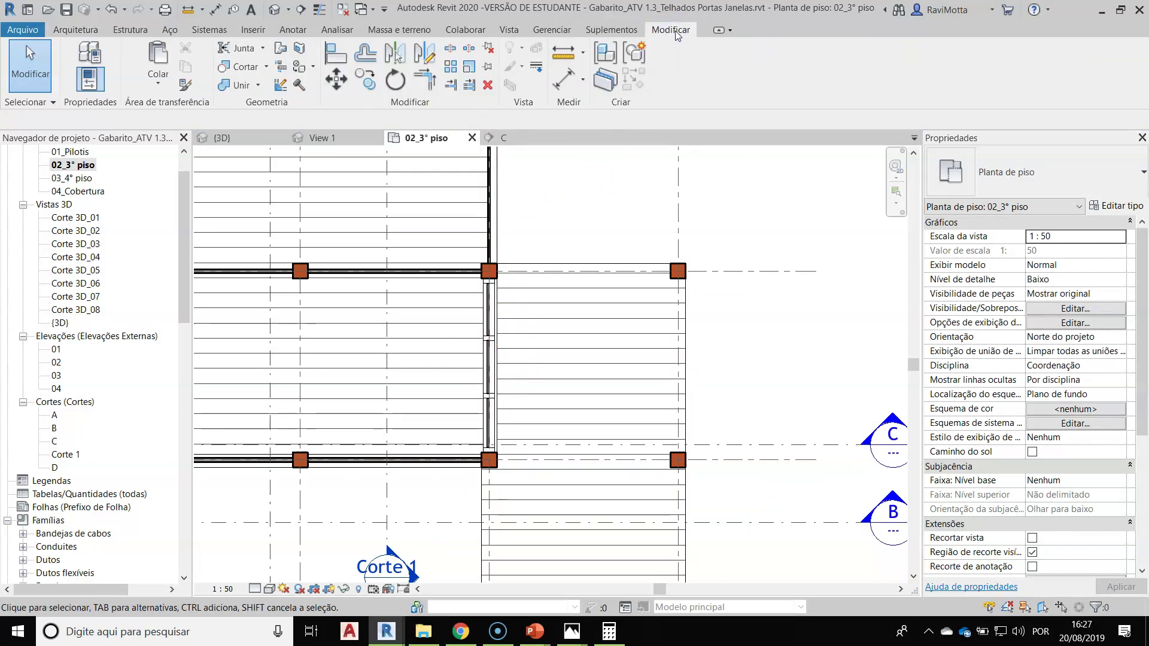
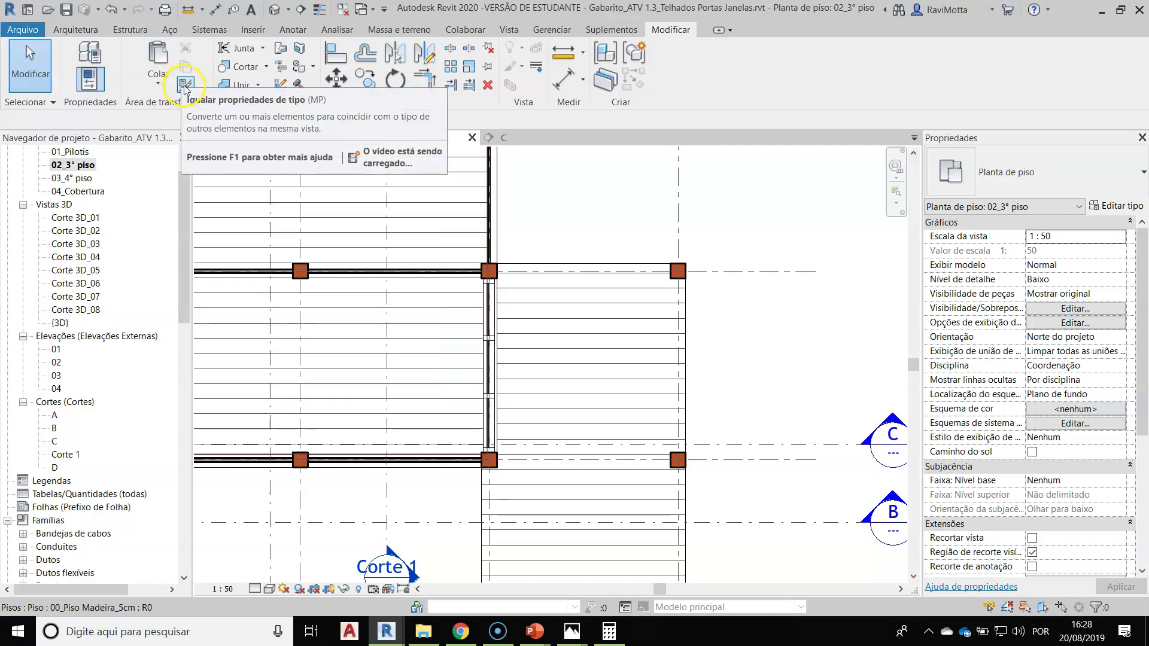
scroll(498, 333, "up", 1)
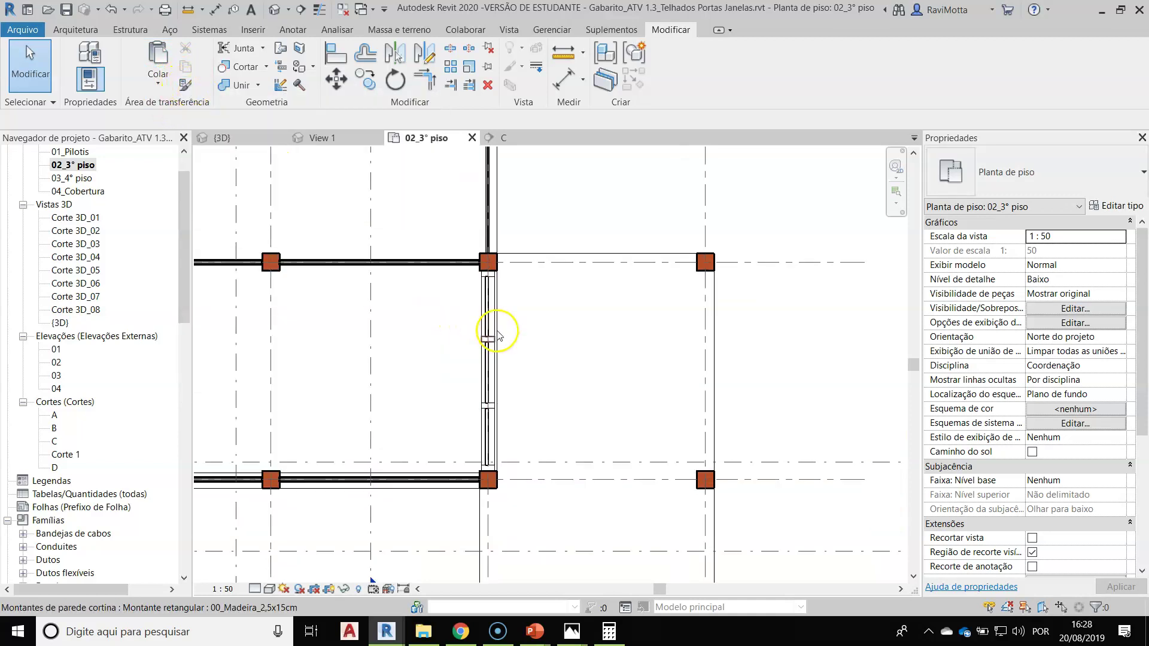
scroll(498, 333, "up", 1)
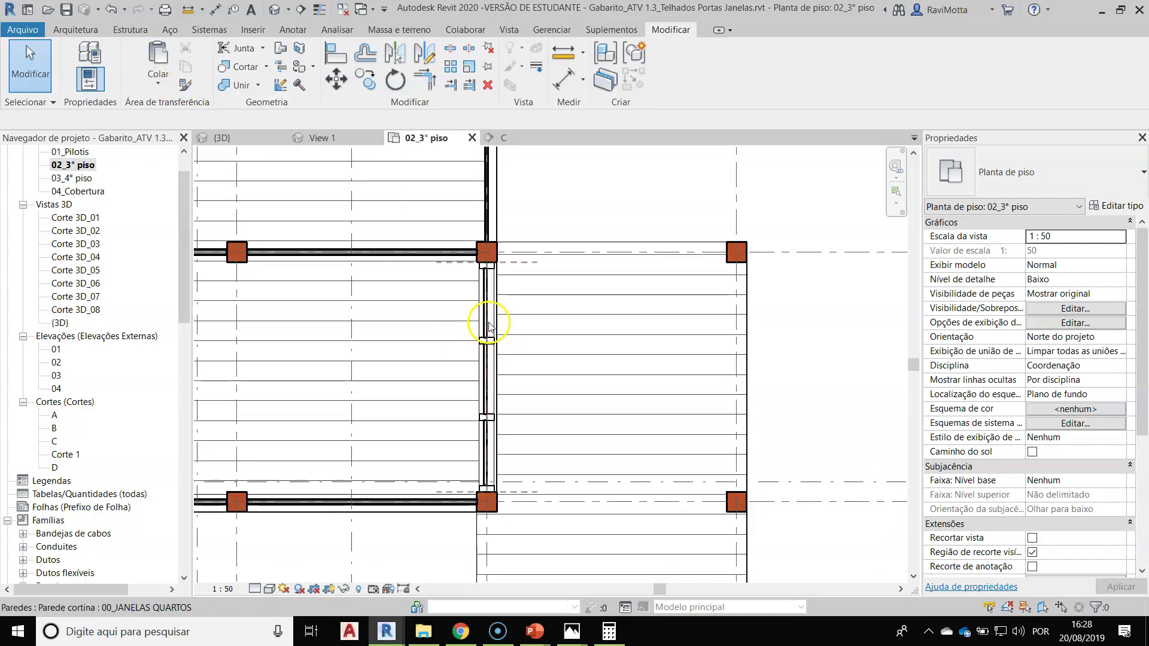
left_click(185, 87)
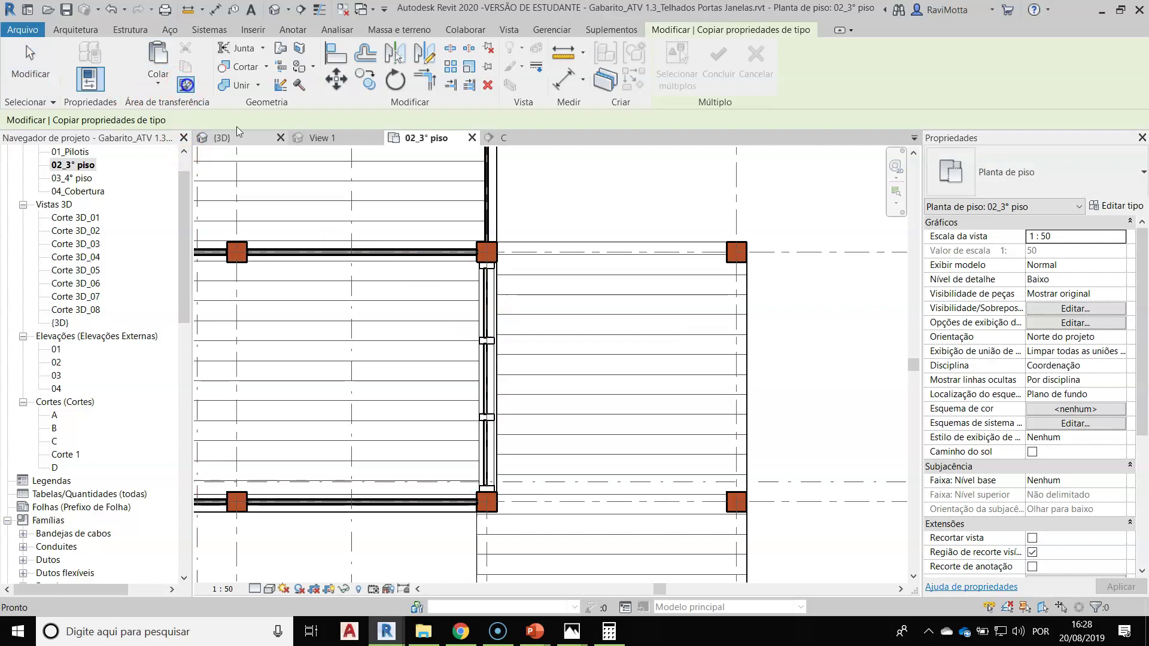
left_click(485, 318)
scroll(508, 392, "down", 3)
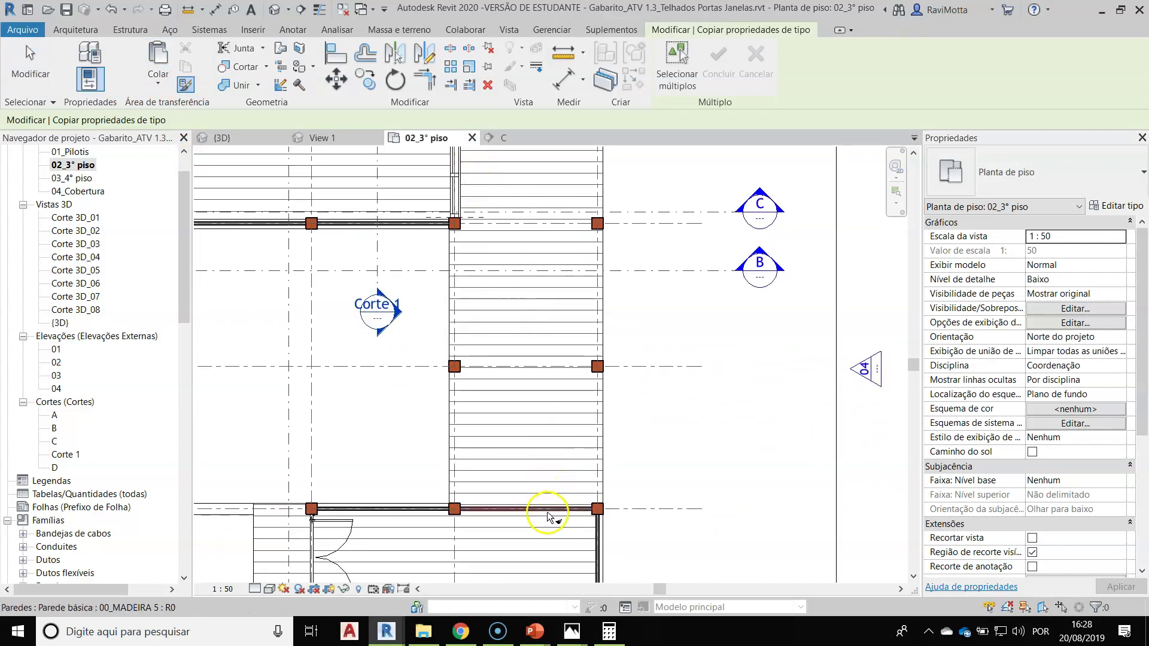
scroll(515, 532, "up", 2)
scroll(515, 533, "up", 2)
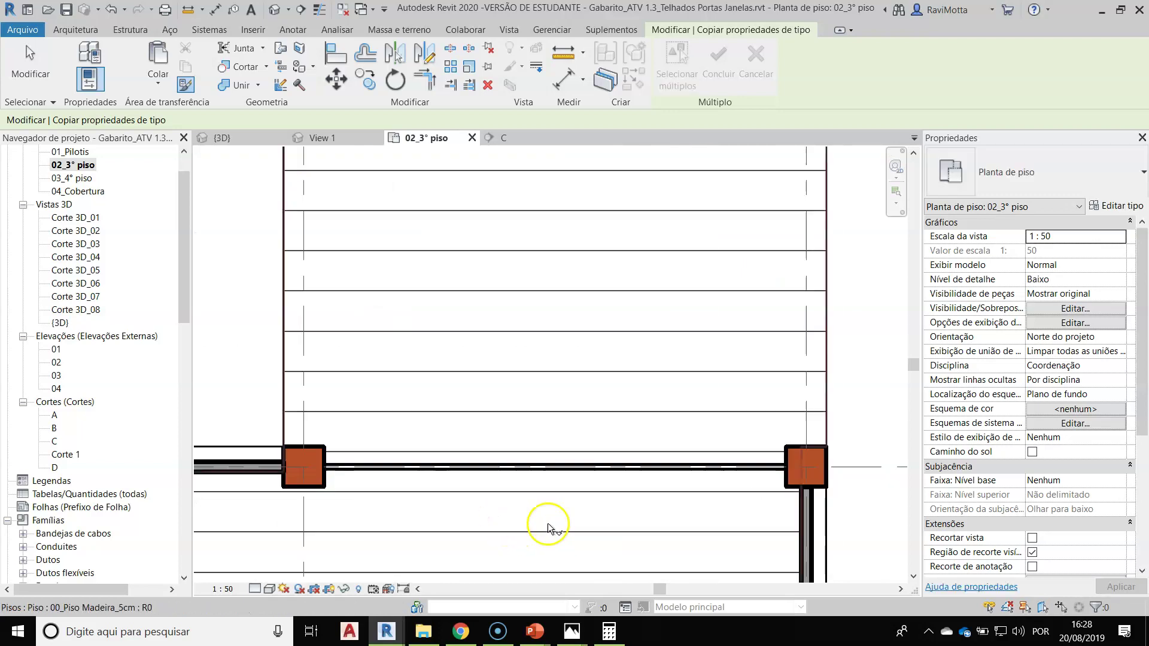
middle_click_drag(534, 455, 526, 356)
scroll(406, 379, "up", 2)
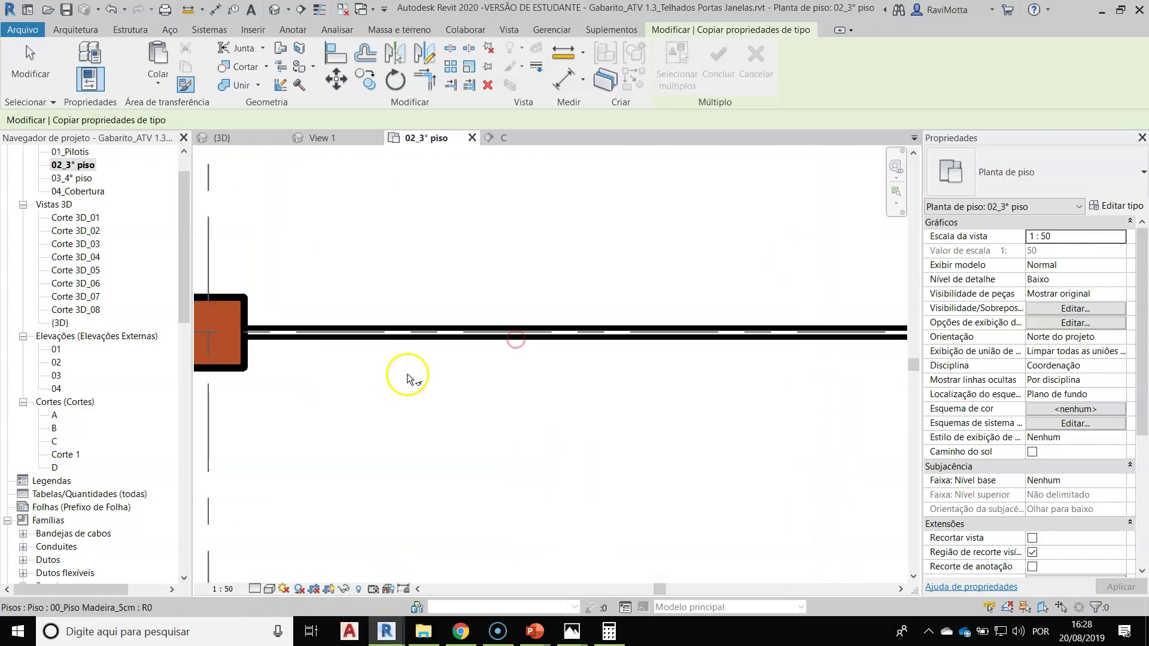
key("Escape")
scroll(463, 314, "down", 1)
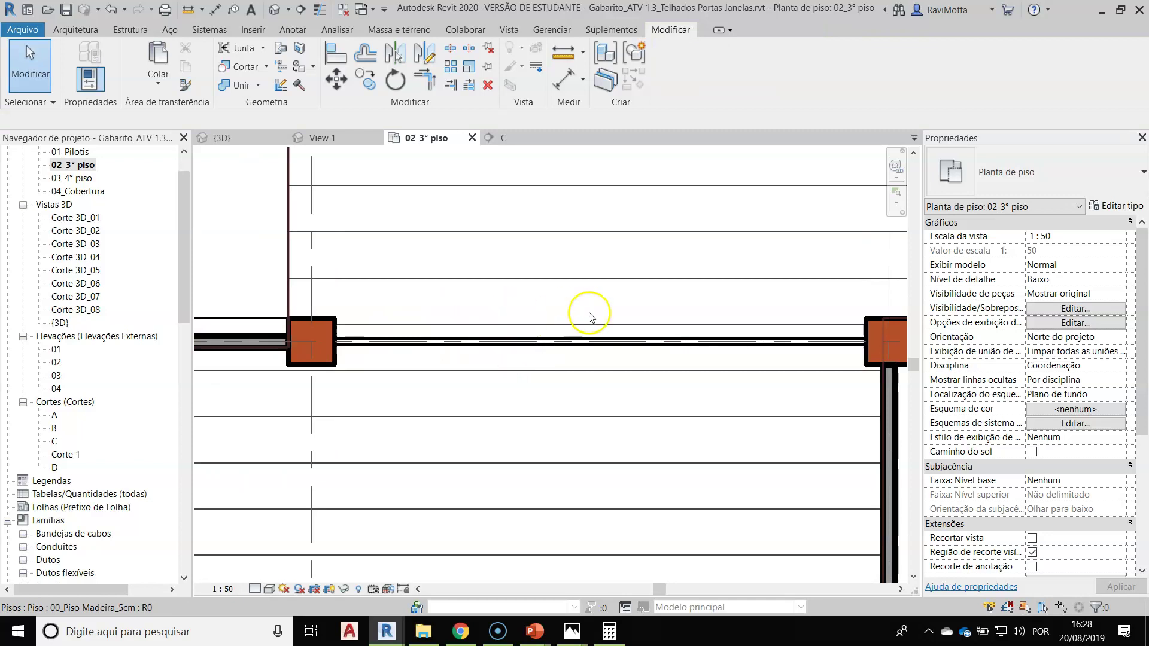
left_click(525, 341)
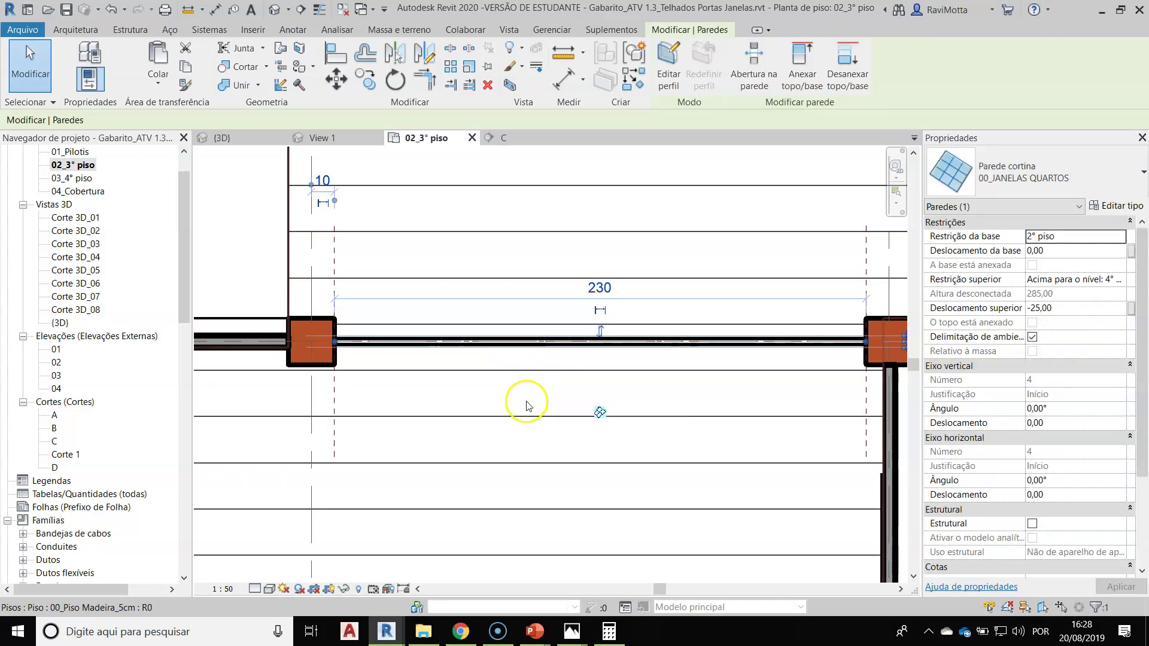
key("Escape")
Step: Delete the 00_JANELAS QUARTOS curtain wall without mullions from the bay between grids A and B on grid 5
scroll(411, 311, "down", 2)
scroll(410, 326, "down", 2)
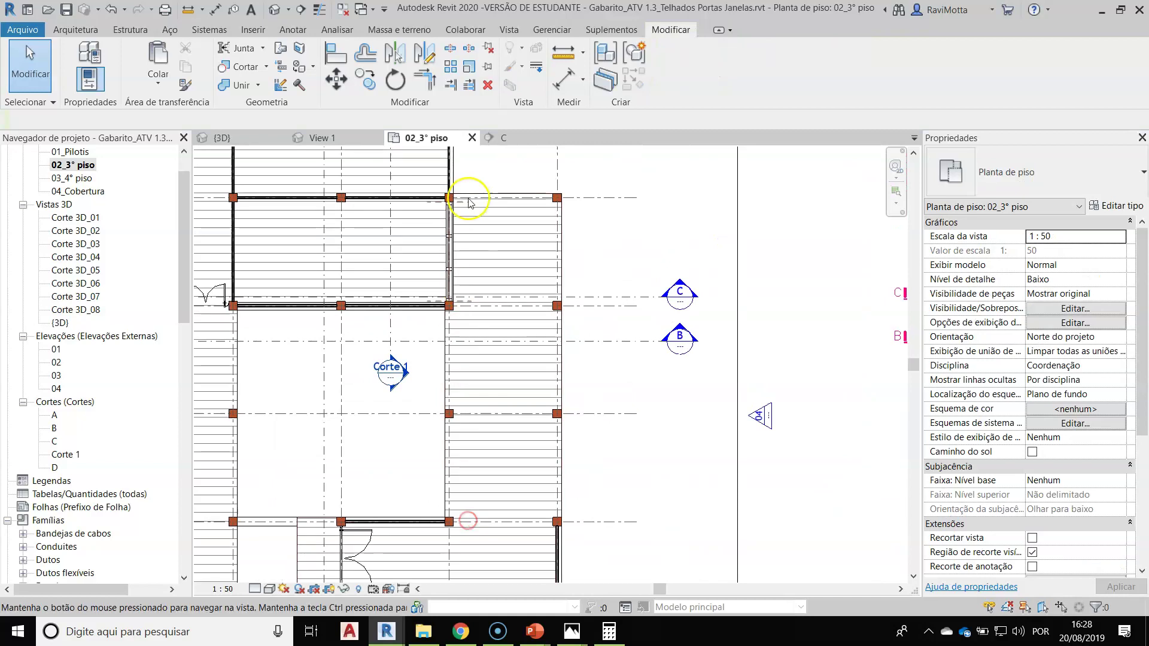
scroll(467, 200, "up", 3)
left_click(440, 284)
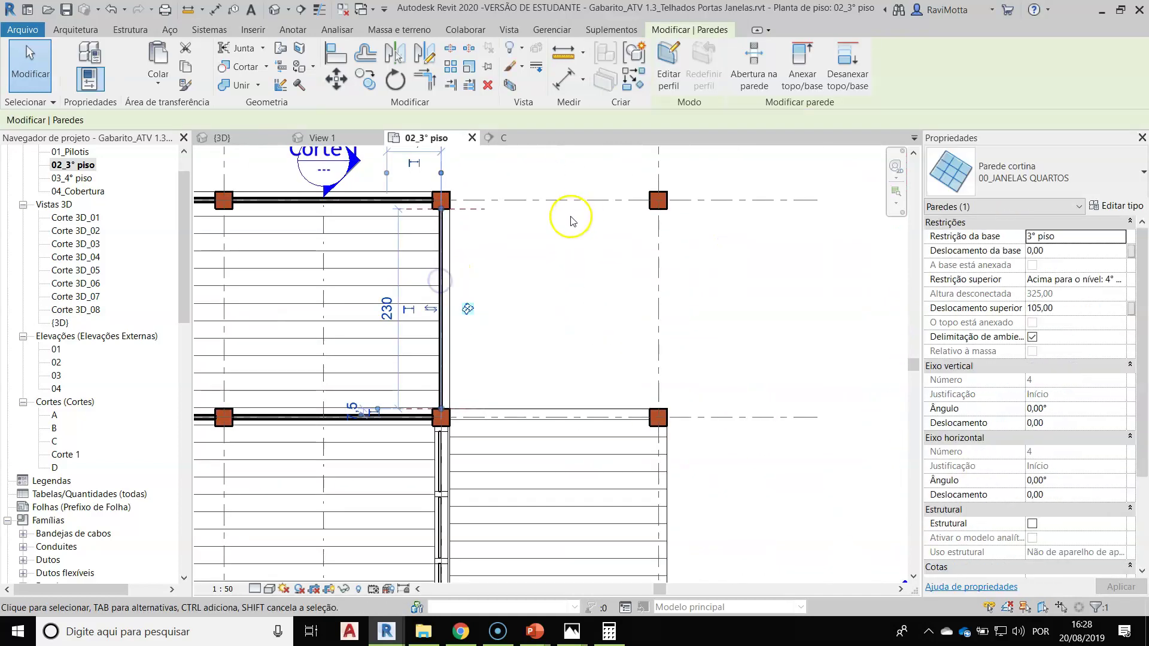
key("Escape")
Step: Copy the louvered curtain wall on grid 5 from bay B–C to bay A–B, 250 cm from pillar corner to pillar corner
scroll(426, 505, "up", 3)
left_click(458, 465)
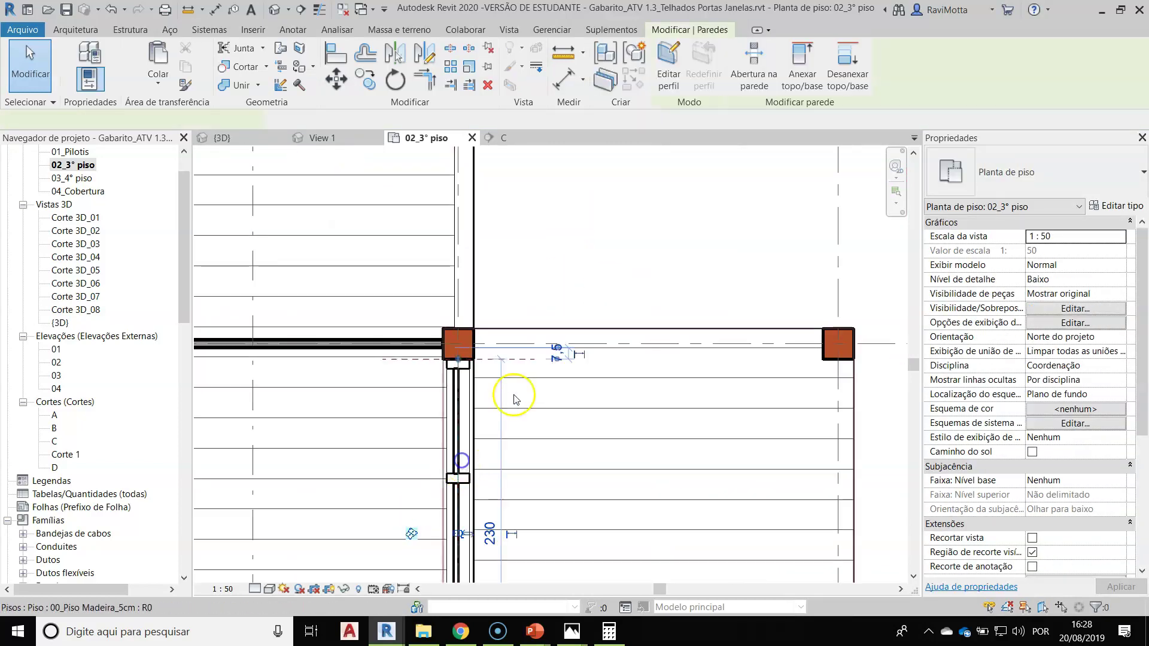
key("o")
scroll(476, 451, "down", 2)
middle_click_drag(476, 452, 485, 282)
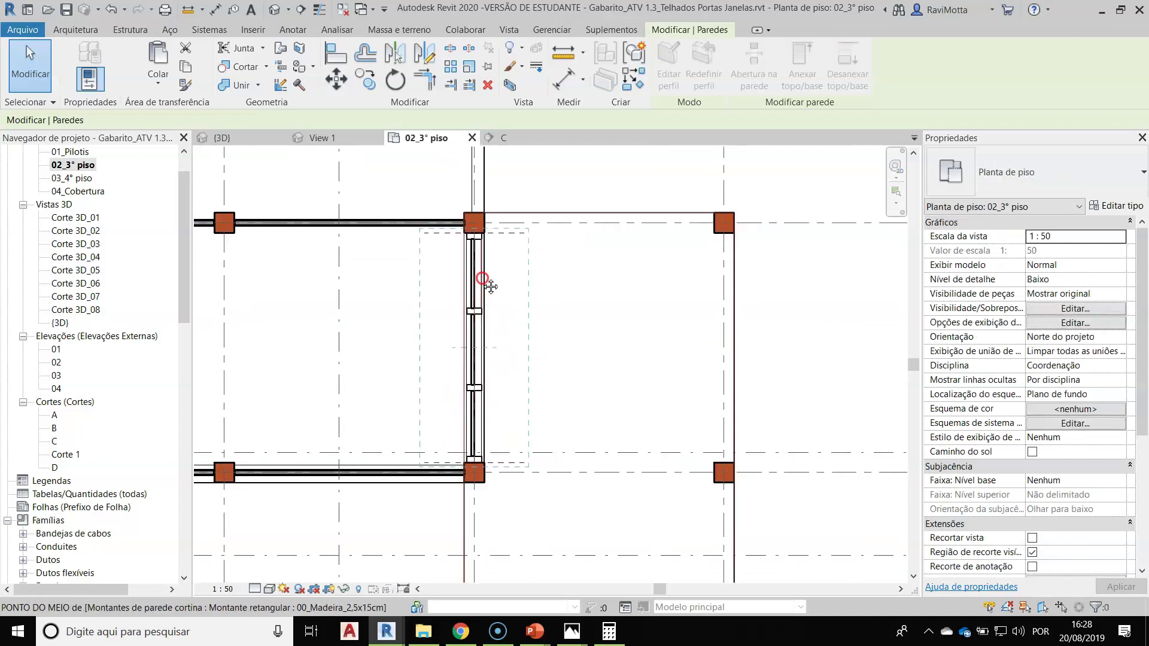
scroll(475, 485, "up", 3)
left_click(491, 439)
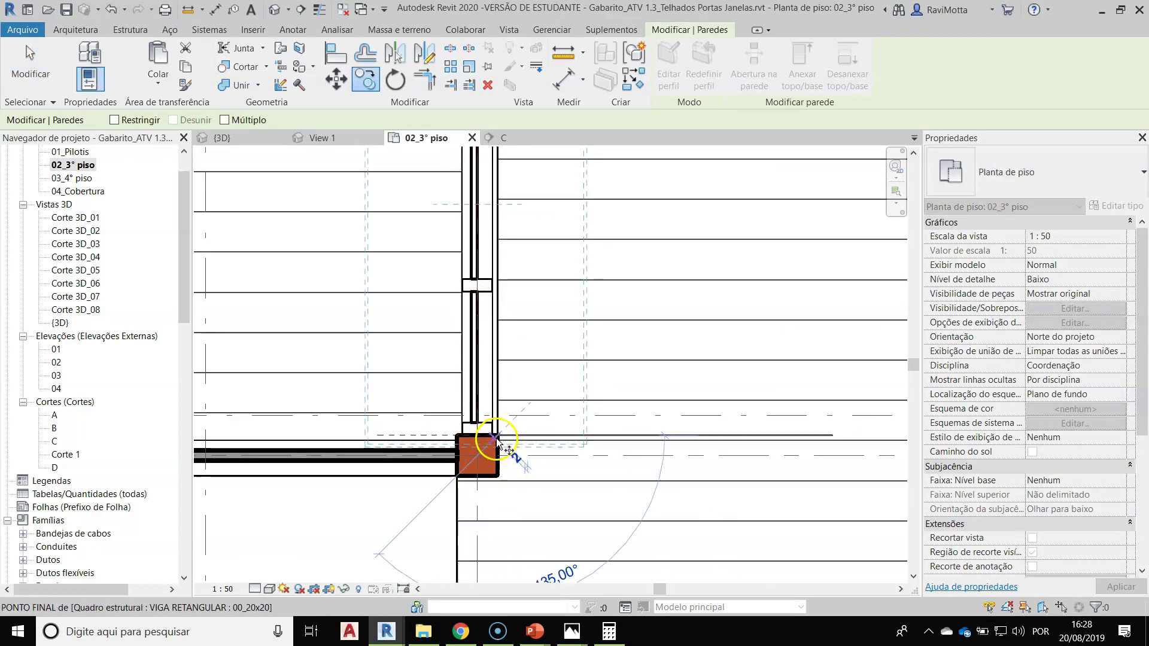
scroll(514, 332, "down", 2)
middle_click_drag(517, 326, 513, 525)
left_click(497, 282)
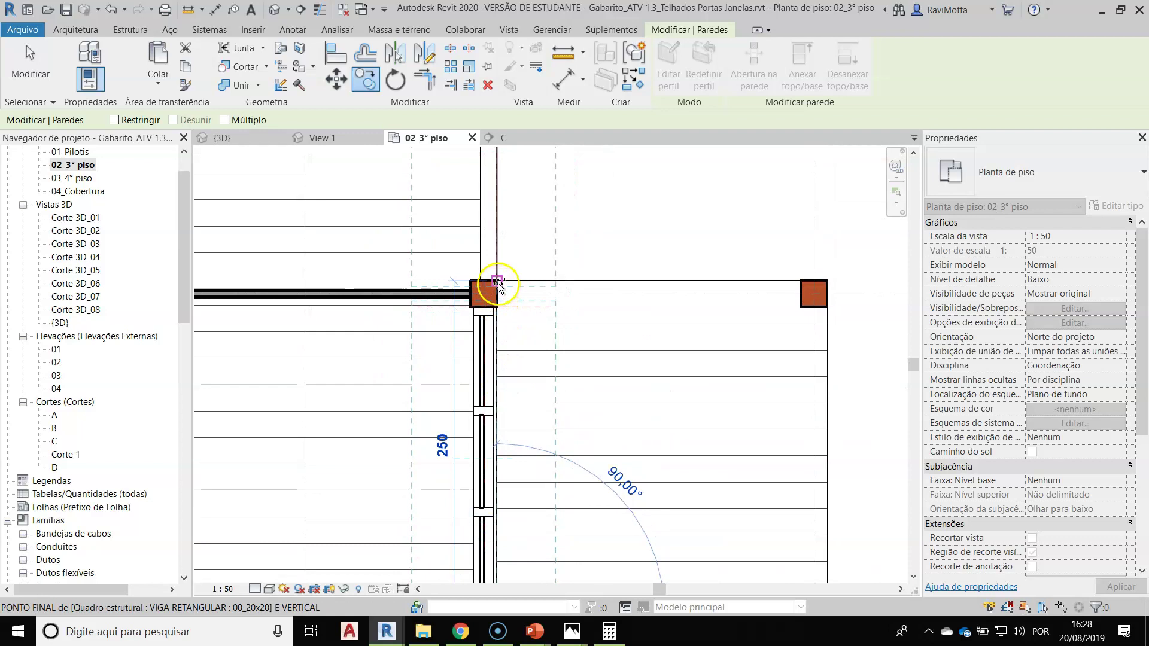
left_click(603, 267)
scroll(569, 300, "down", 1)
middle_click_drag(566, 302, 554, 446)
key("Escape")
scroll(494, 365, "down", 2)
middle_click_drag(495, 341, 613, 290)
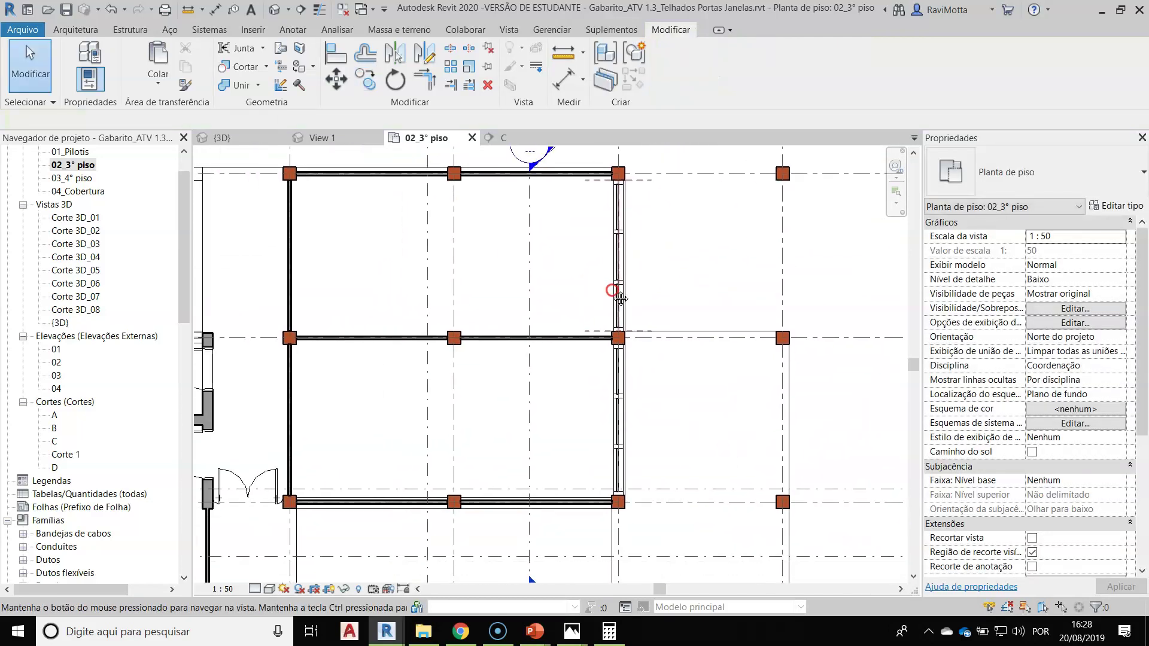
Step: Delete the existing Corte 1 section from the project
scroll(574, 359, "down", 2)
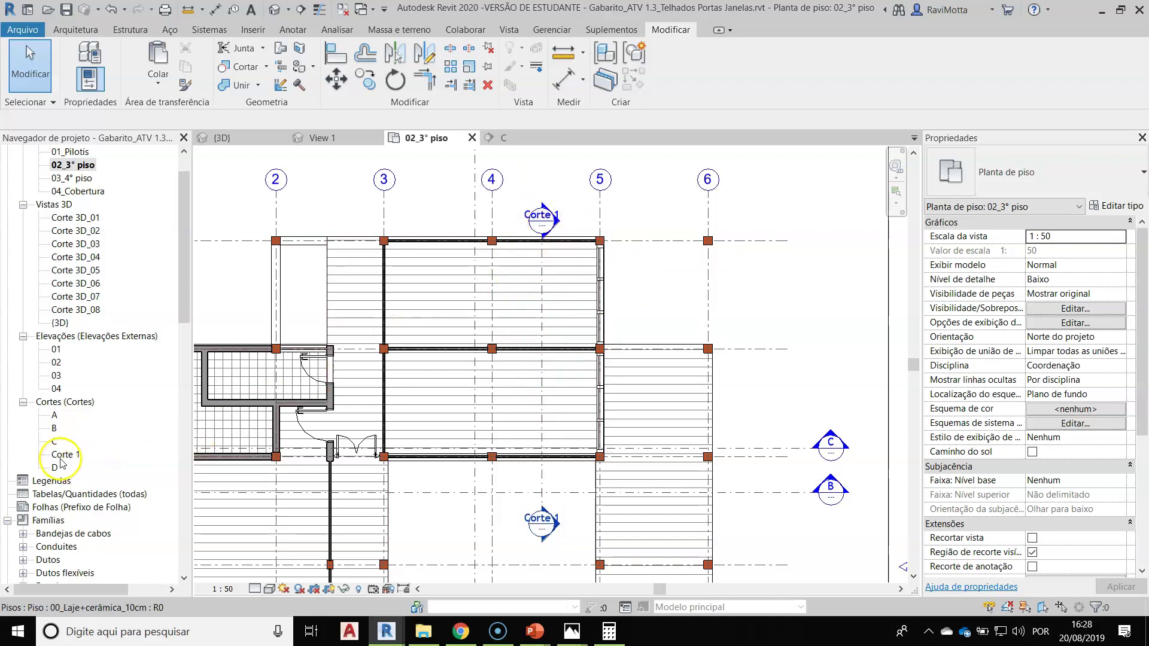
left_click(541, 290)
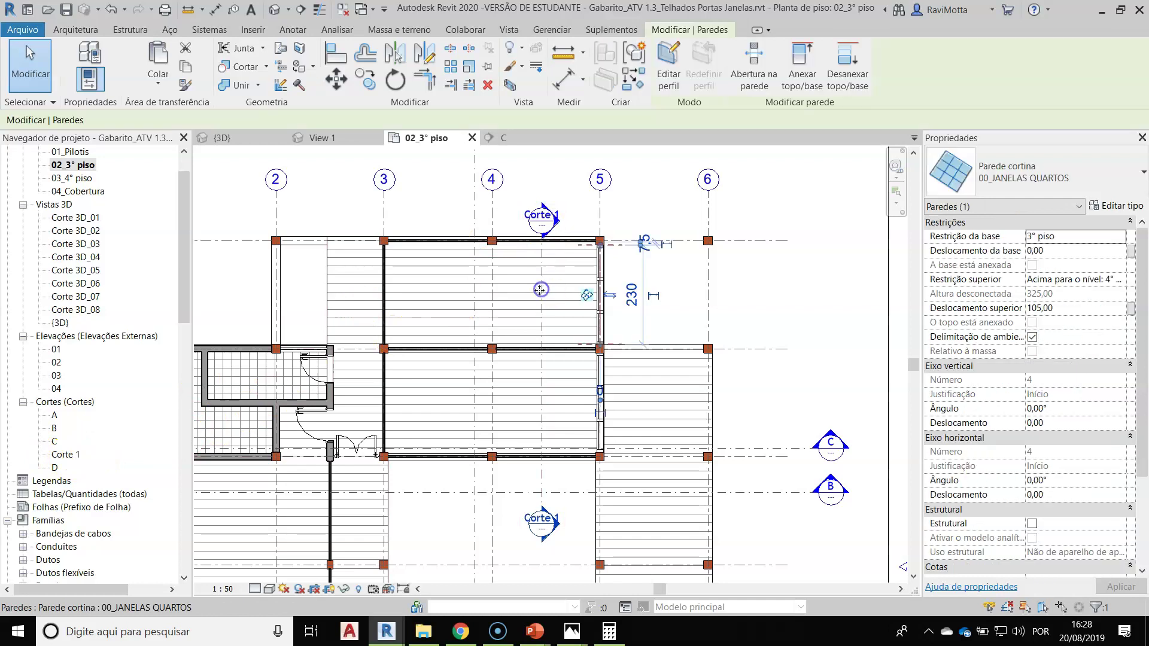
left_click(67, 456)
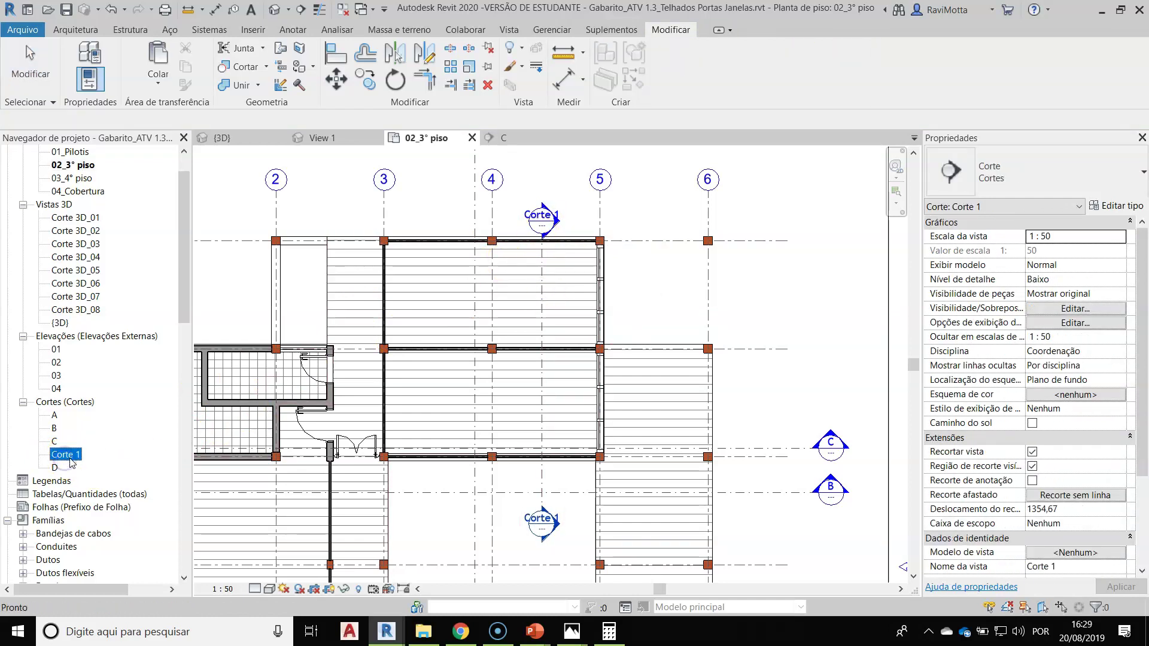
key("Delete")
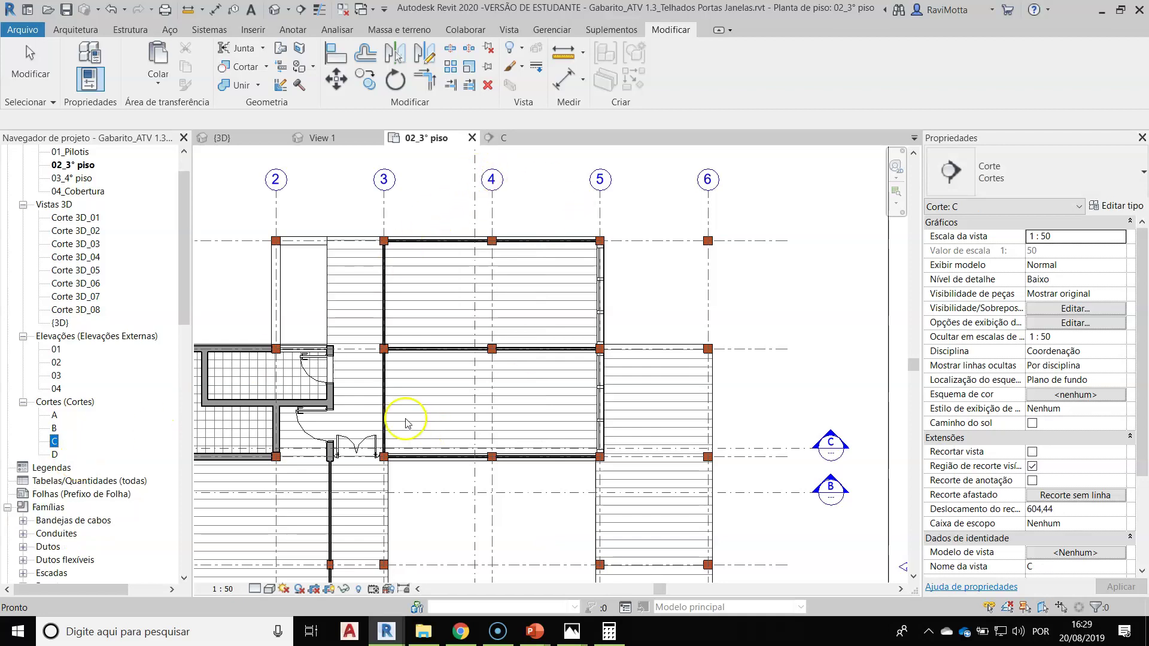
Step: Draw a new vertical section between grids 4 and 5 through both bedrooms, looking towards the windows on grid 5
left_click(302, 10)
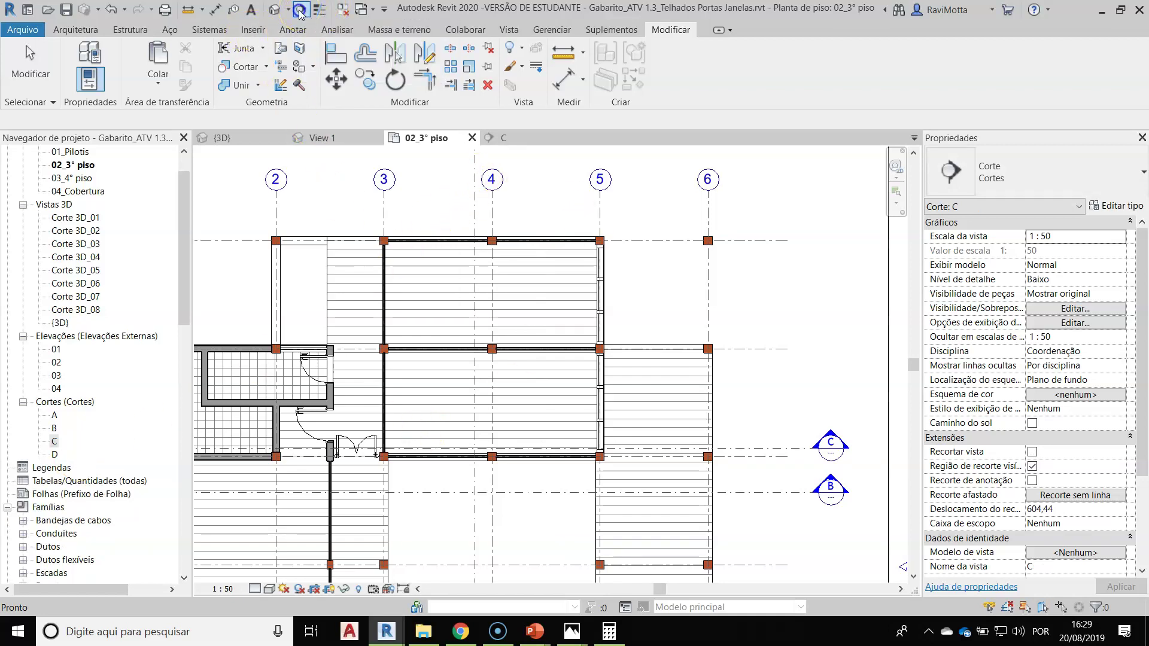
left_click(543, 534)
key("Escape")
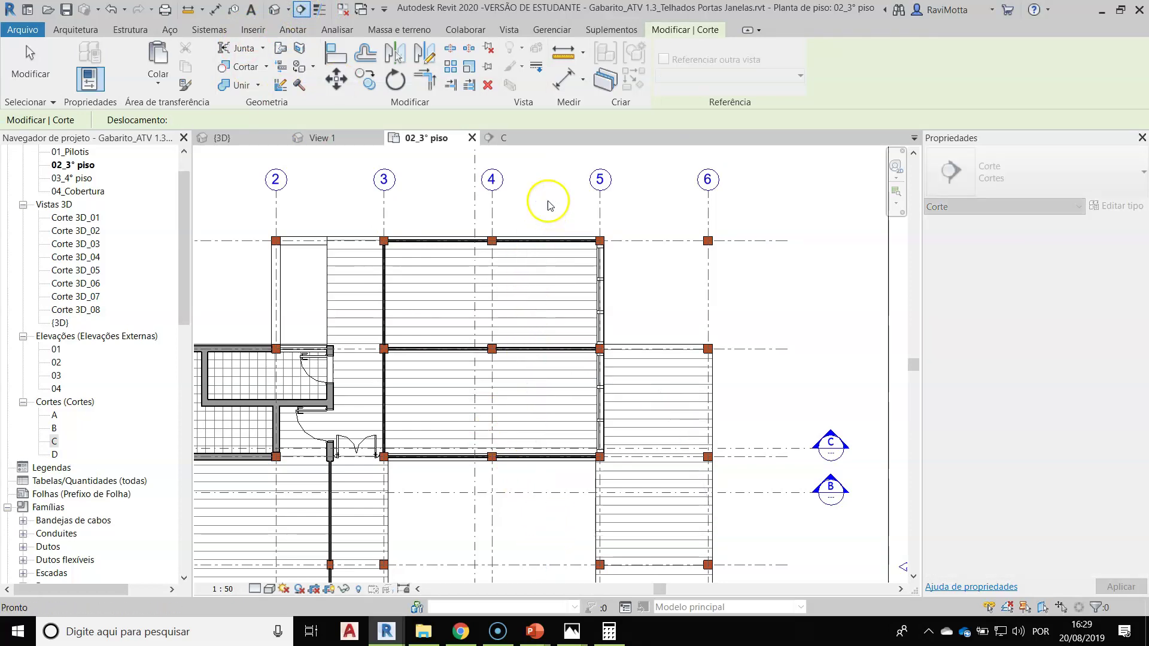
left_click(546, 163)
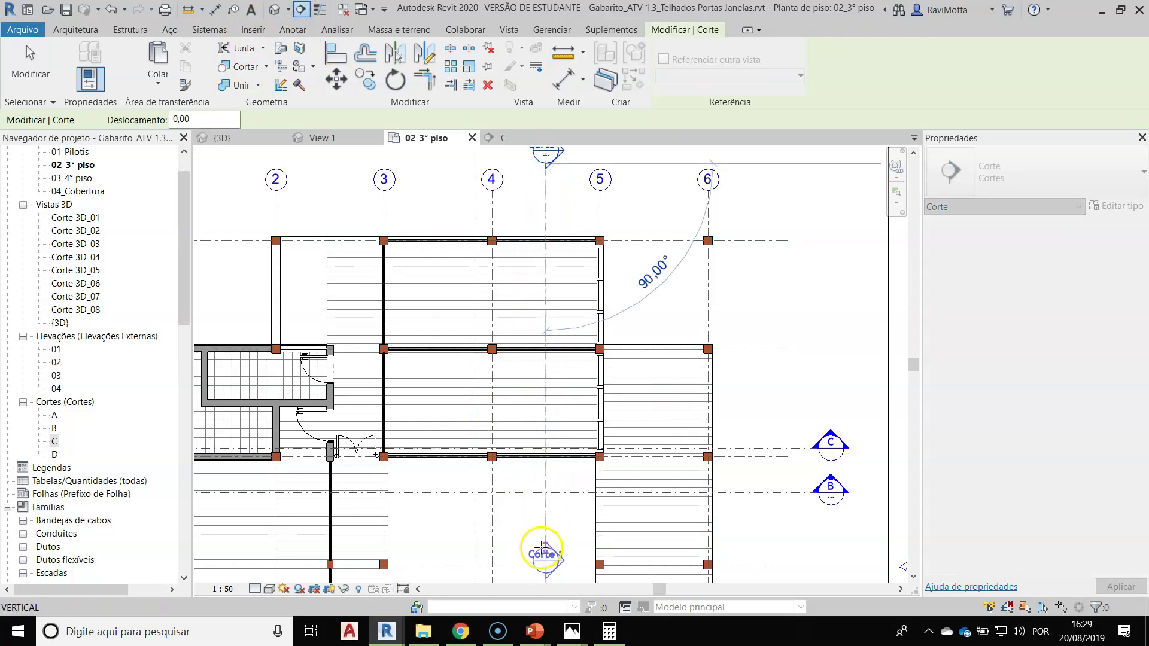
left_click(547, 542)
scroll(585, 379, "down", 2)
key("Escape")
key("Escape")
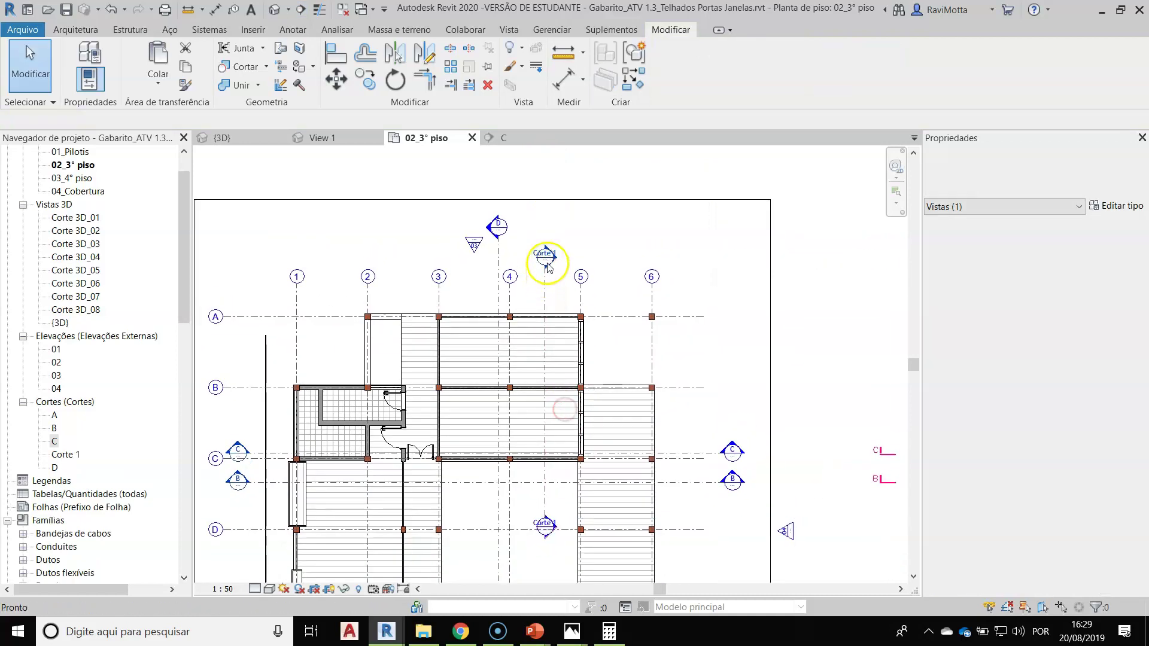
Step: Open the new Corte 1 section and examine how the two louvered curtain walls fit between the pillars and beams
double_click(546, 258)
scroll(582, 451, "up", 4)
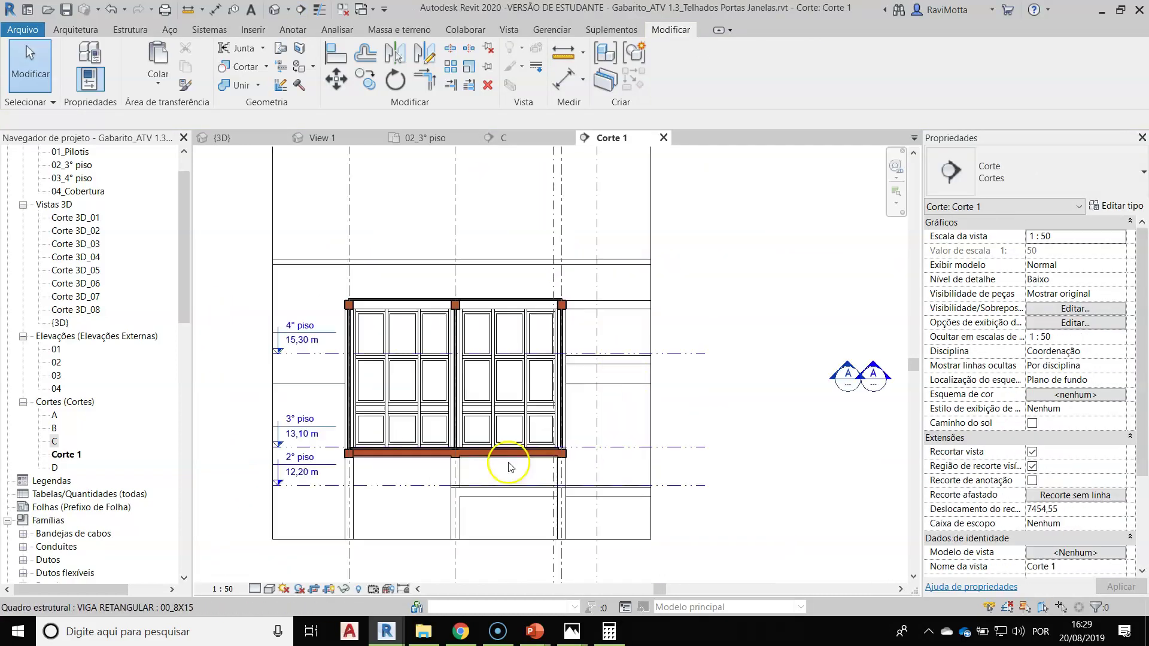
scroll(508, 411, "up", 4)
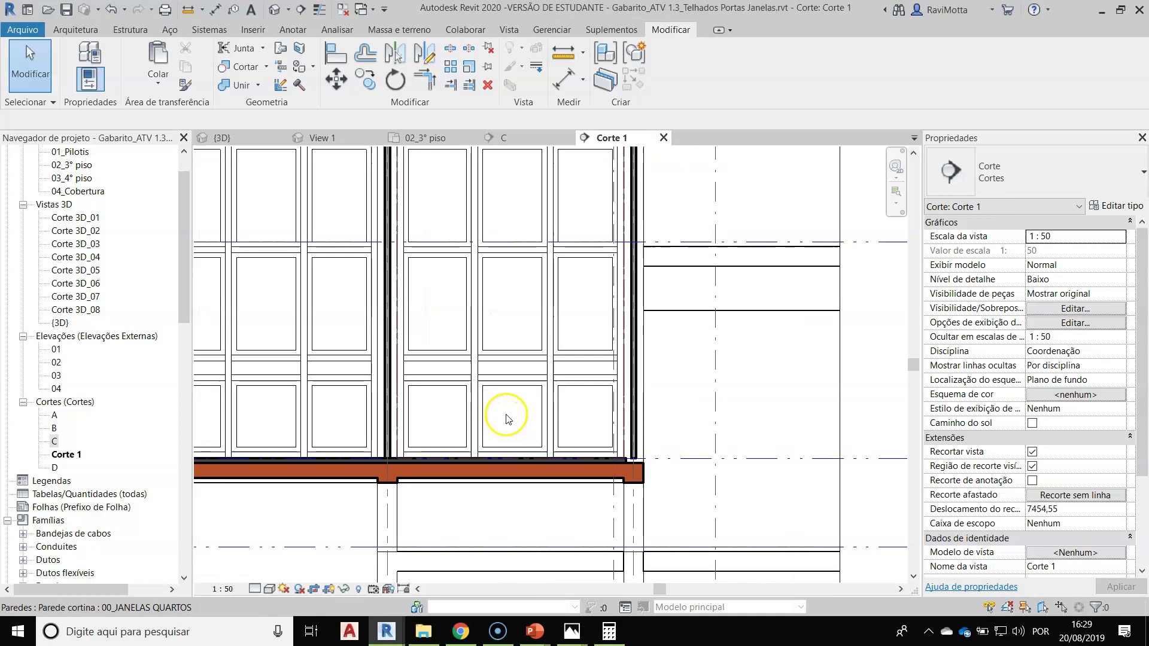
middle_click_drag(532, 406, 593, 423)
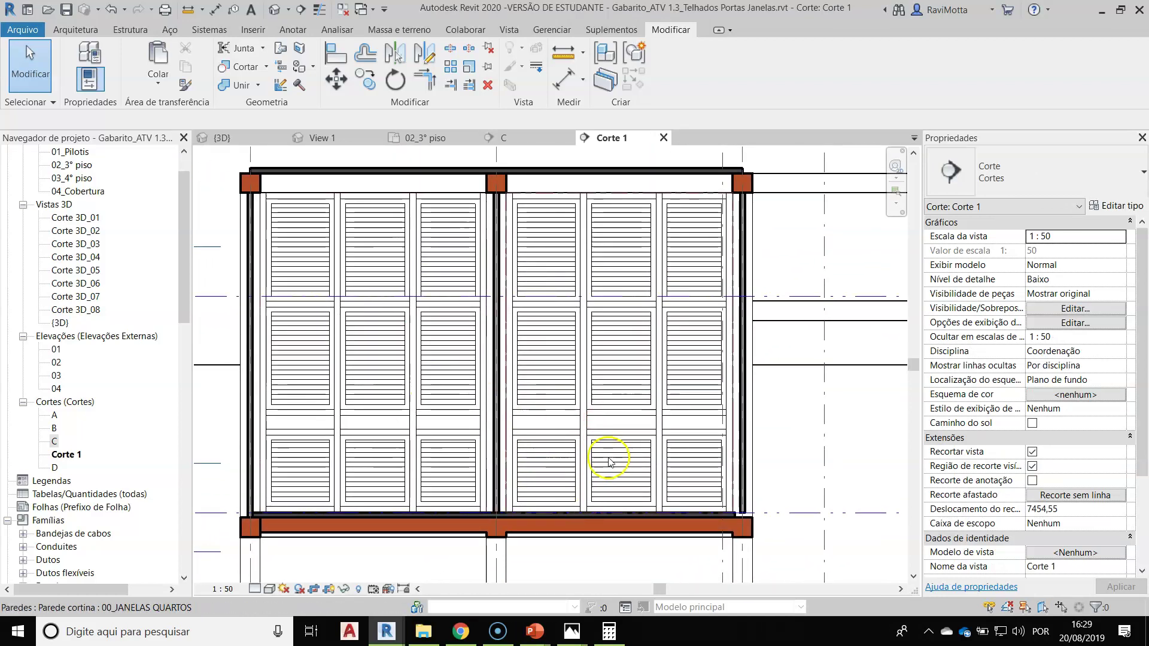
mouse_move(186, 231)
left_mouse_down()
mouse_move(185, 254)
mouse_move(190, 232)
left_mouse_up()
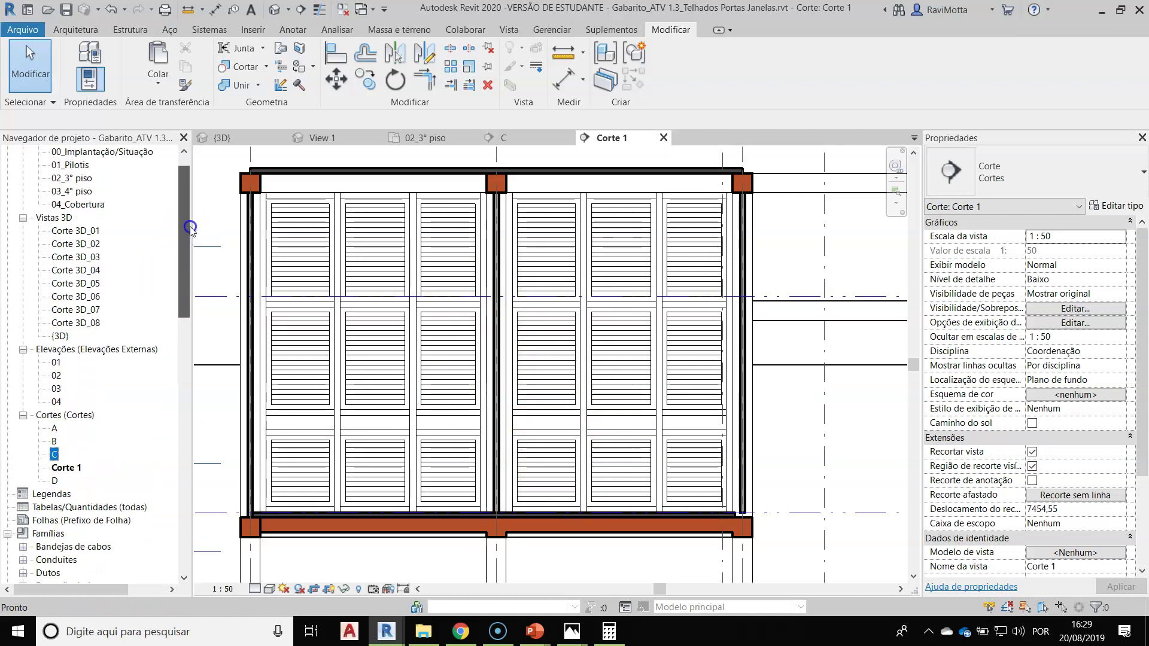
left_click_drag(190, 228, 189, 219)
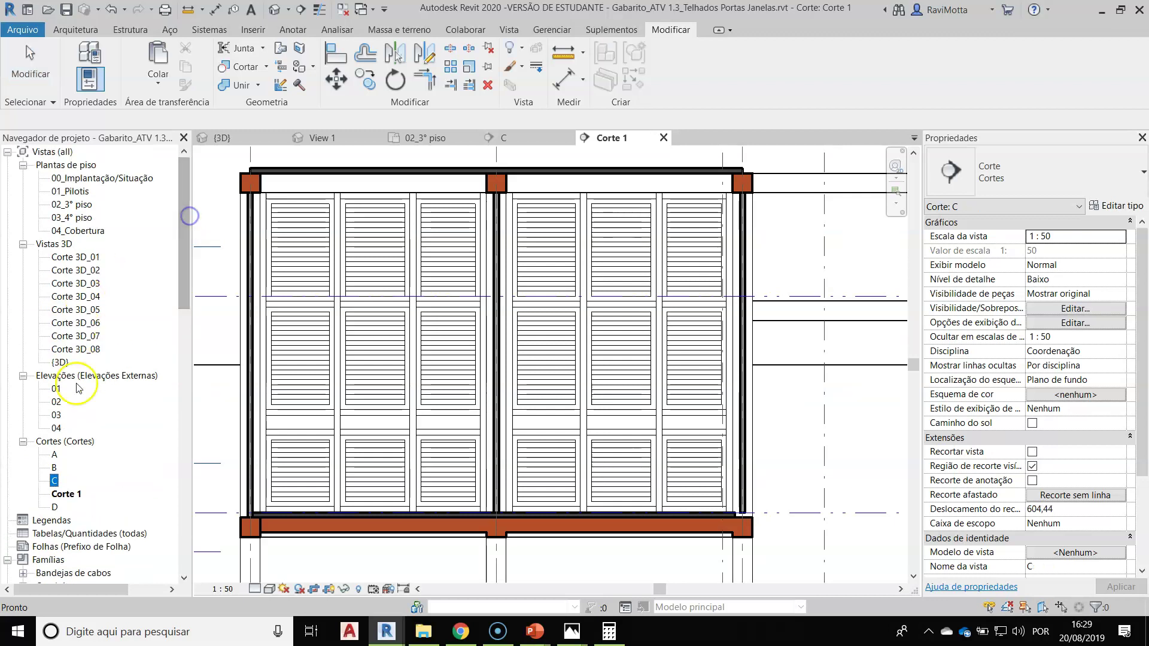
Step: Open elevation 01 and delete the red horizontal line crossing the upper window panels
double_click(55, 389)
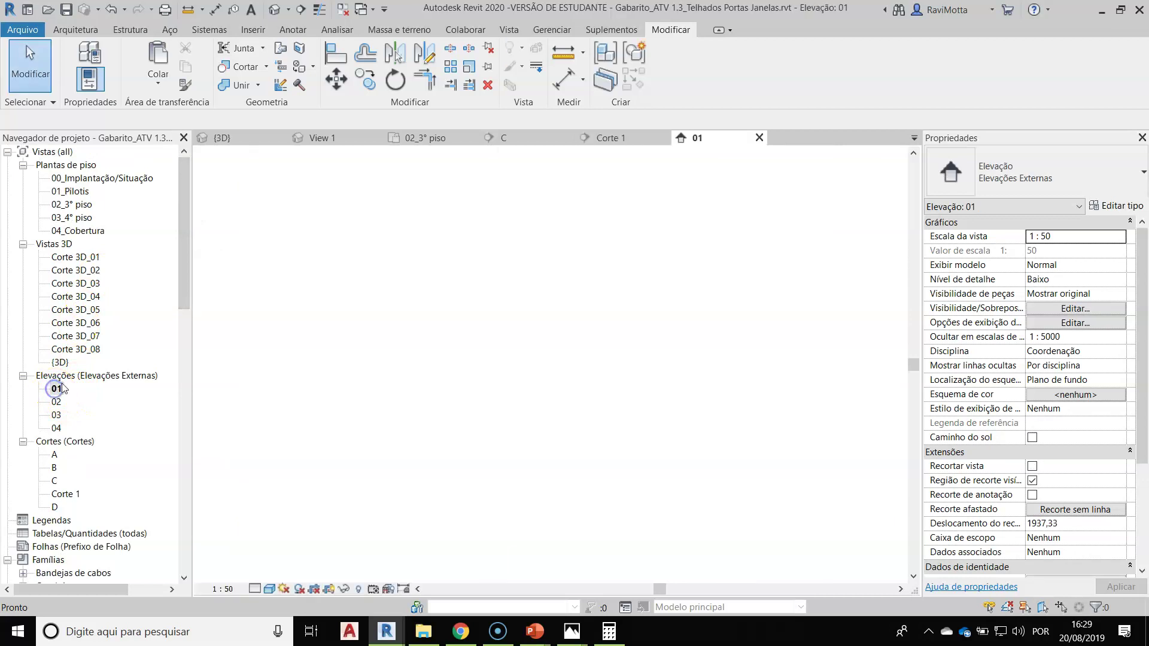
scroll(499, 383, "up", 10)
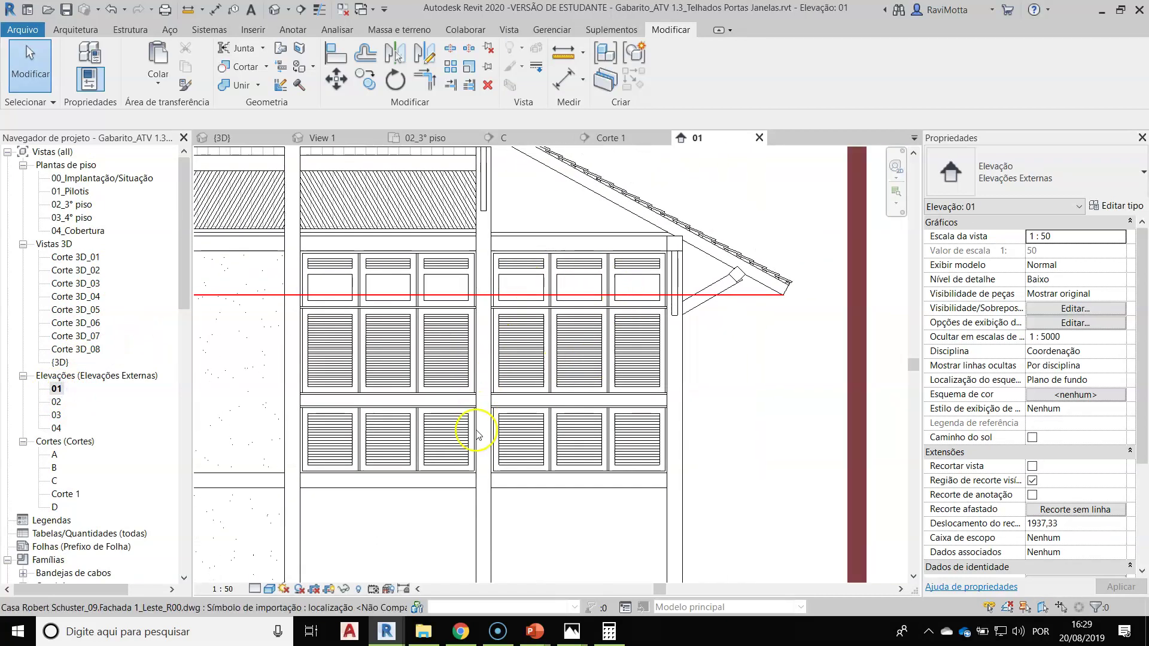
left_click(732, 295)
key("Delete")
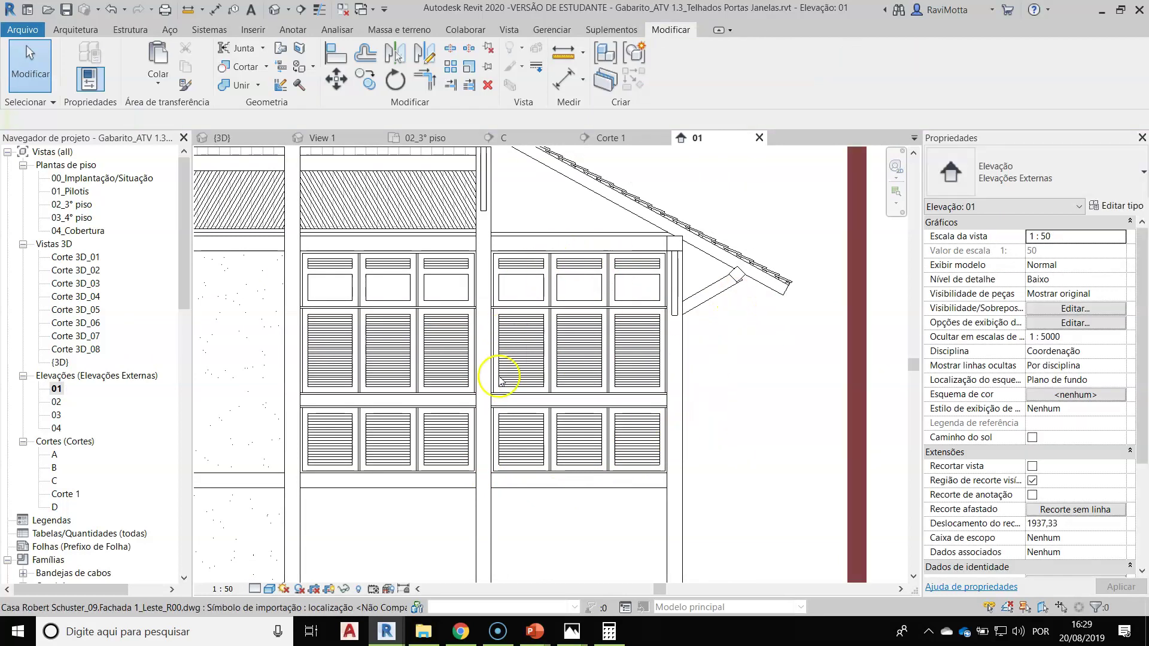
Step: Examine the louvered windows on the east facade in elevation 01, and compare them with elevation 04
scroll(547, 362, "down", 2)
middle_click_drag(548, 362, 648, 349)
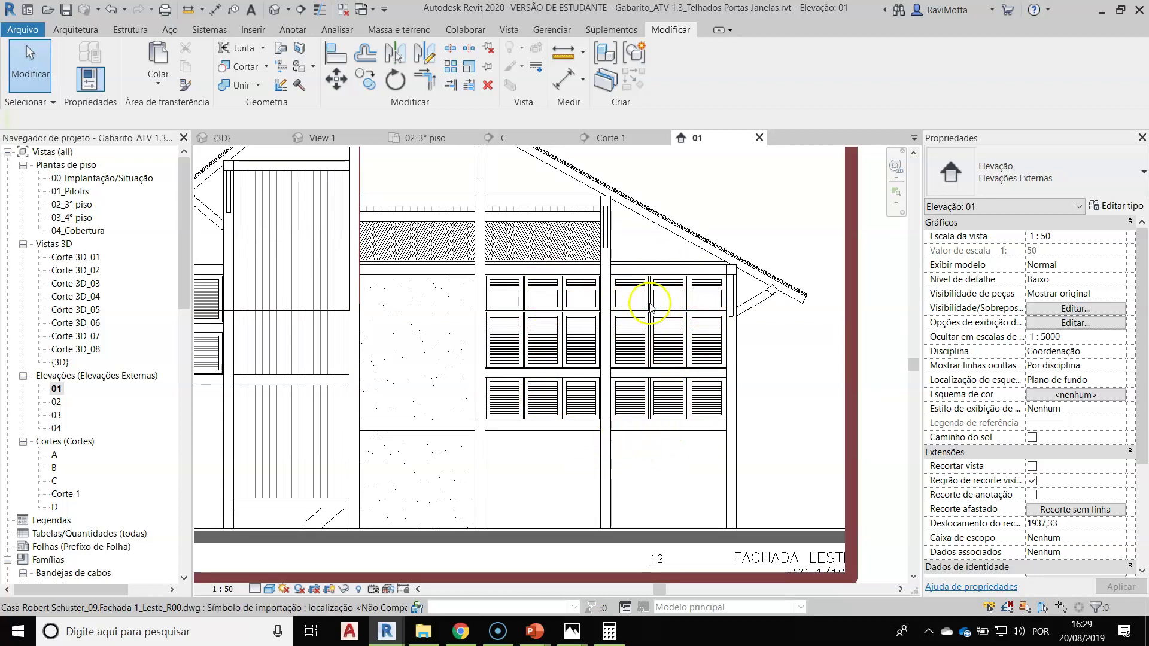
double_click(57, 428)
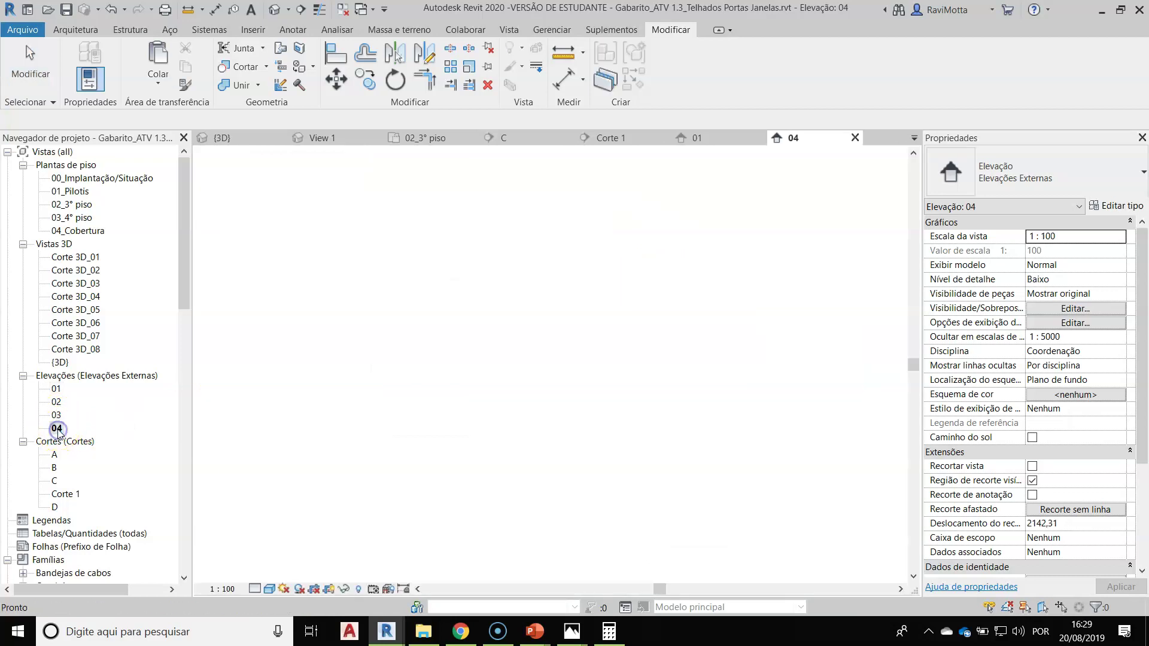
scroll(560, 377, "up", 7)
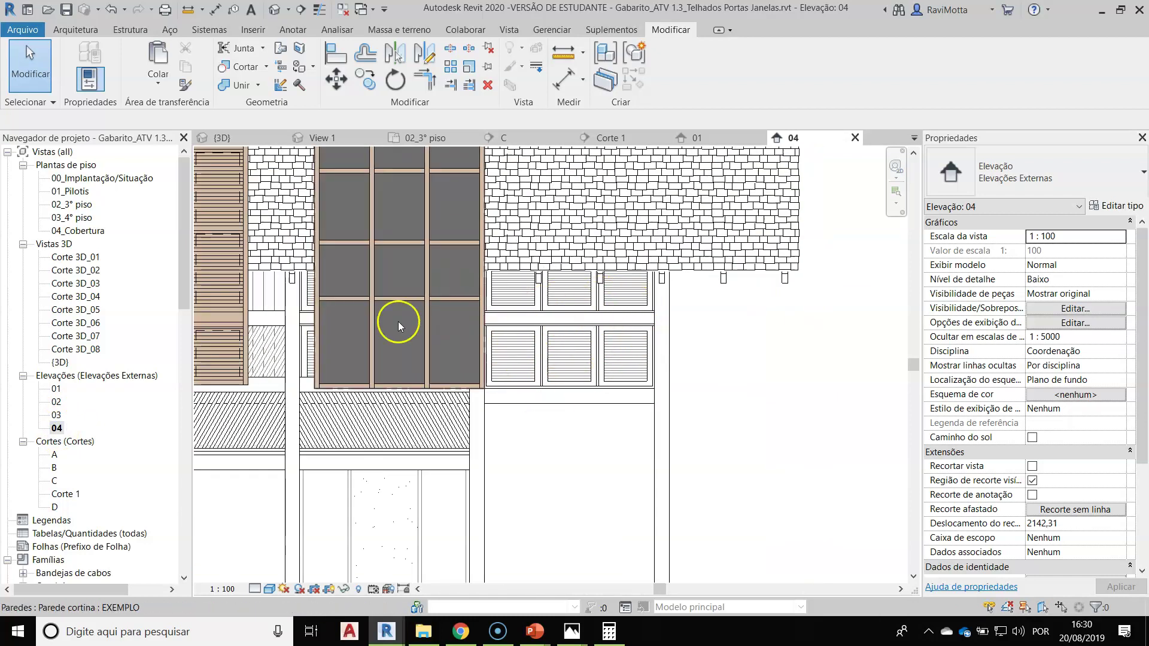
Step: Open section C and measure the vertical distance between the window's upper and middle horizontal rails in the imported drawing
double_click(55, 480)
scroll(529, 448, "up", 4)
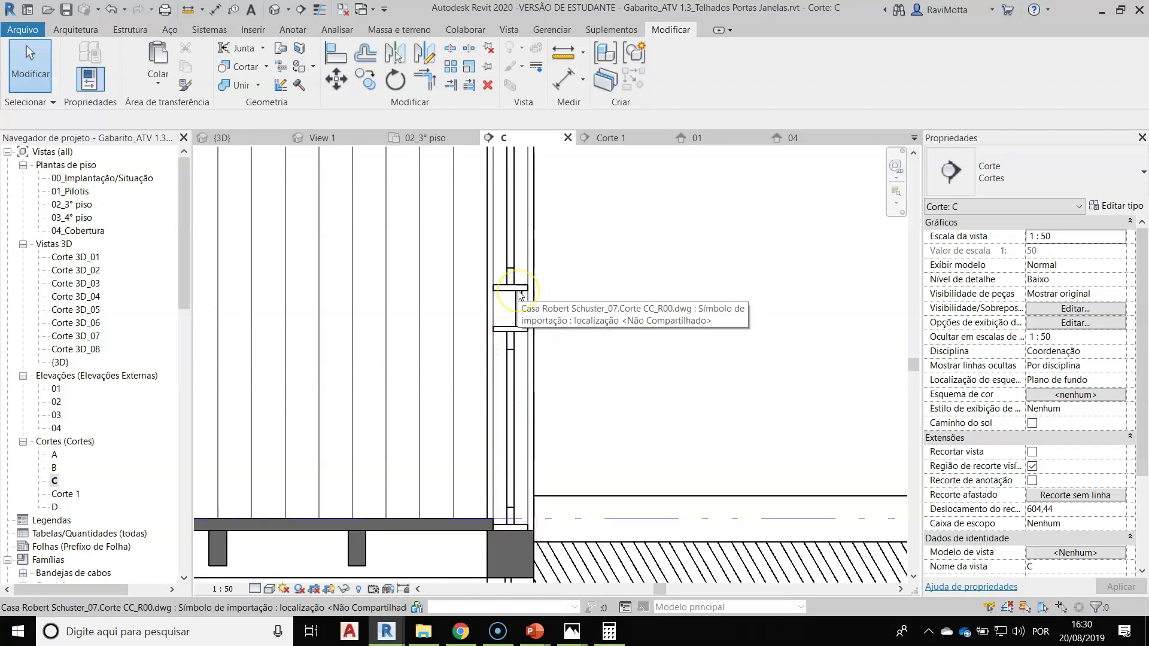
scroll(511, 419, "down", 2)
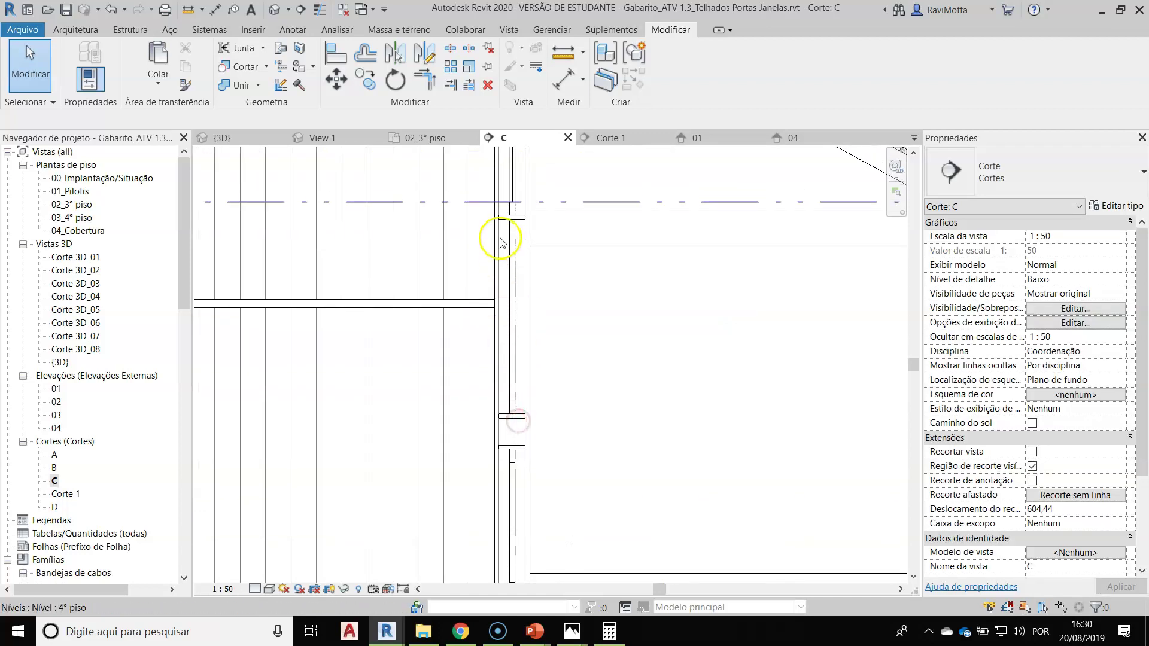
key("d")
key("l")
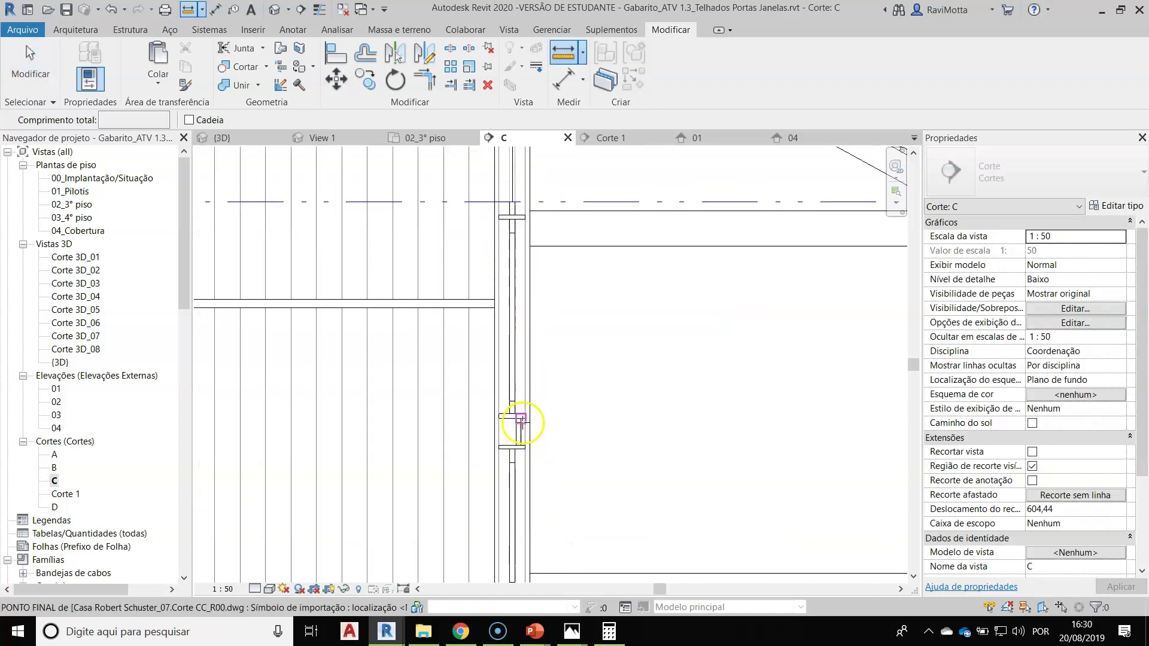
left_click(524, 413)
left_click(525, 215)
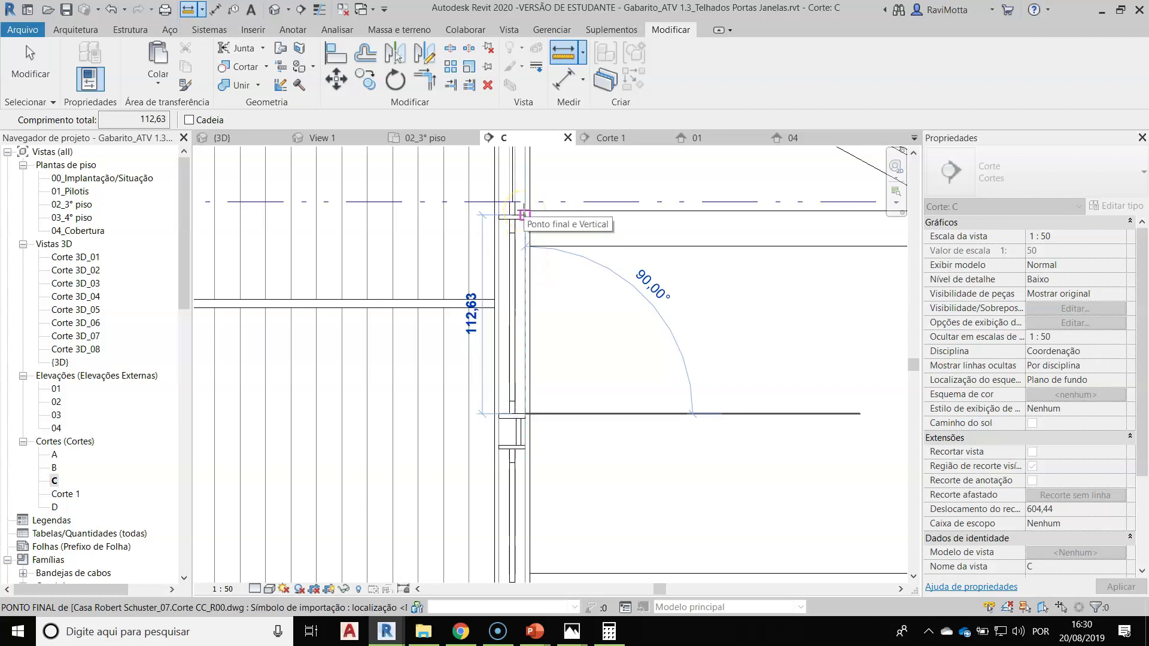
key("Escape")
key("Escape")
Step: Review the whole of section C, and examine the window bays along the grids in the 02_3° piso plan
scroll(517, 350, "down", 3)
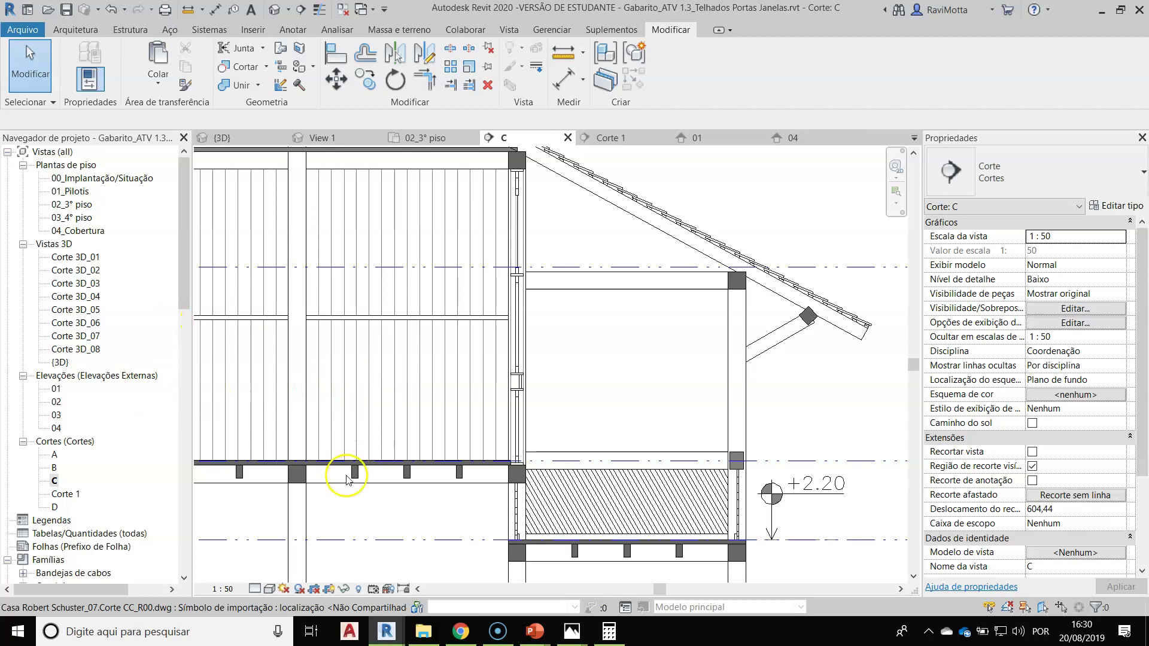
scroll(329, 389, "down", 4)
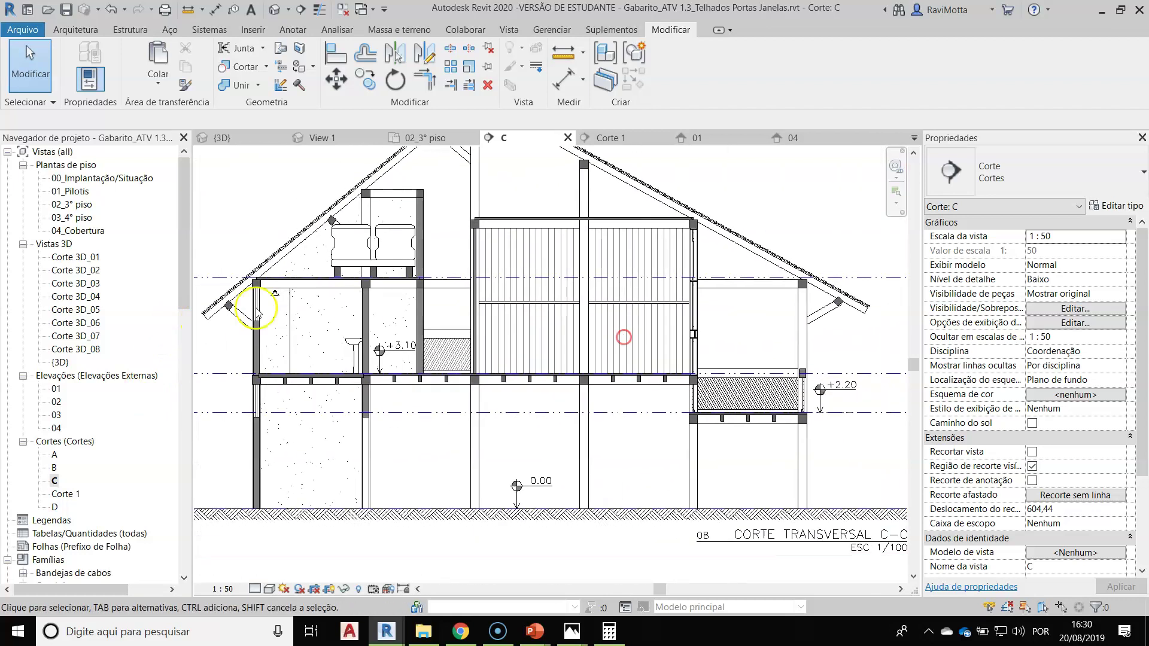
double_click(86, 206)
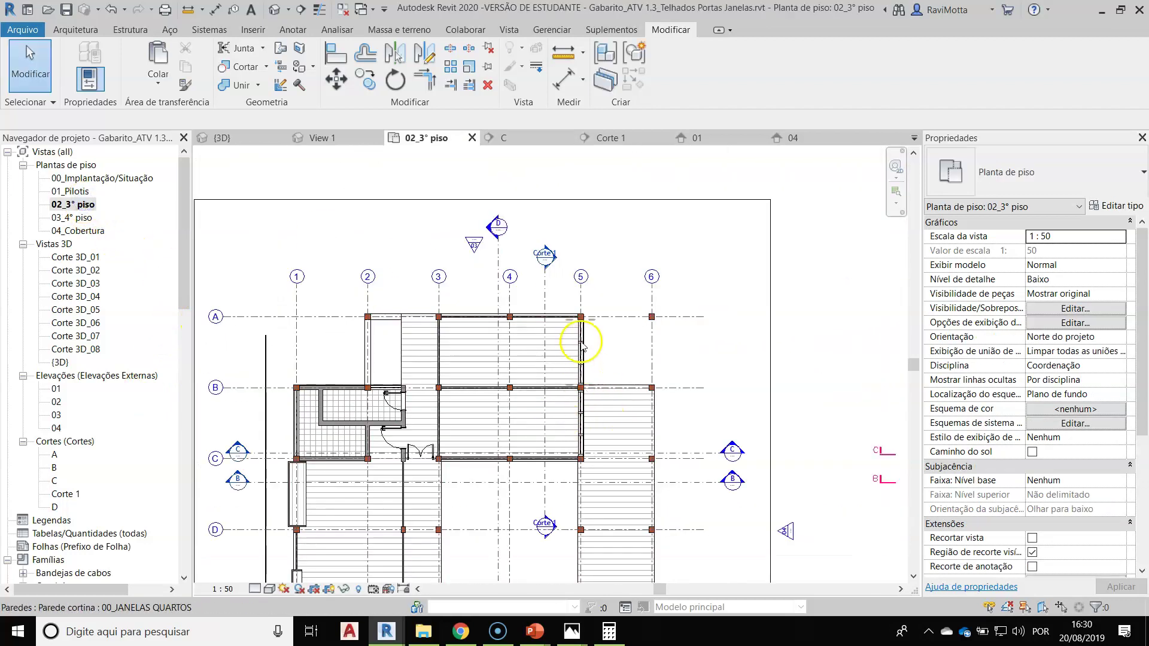
scroll(544, 501, "down", 2)
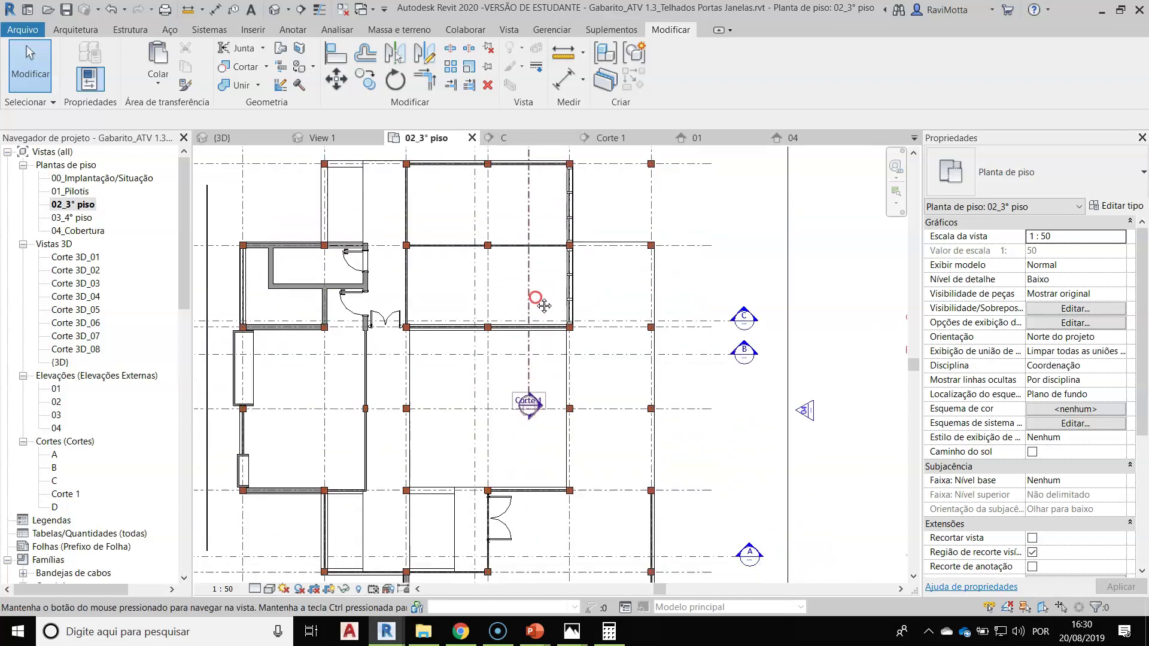
middle_click_drag(535, 299, 538, 262)
scroll(564, 470, "up", 3)
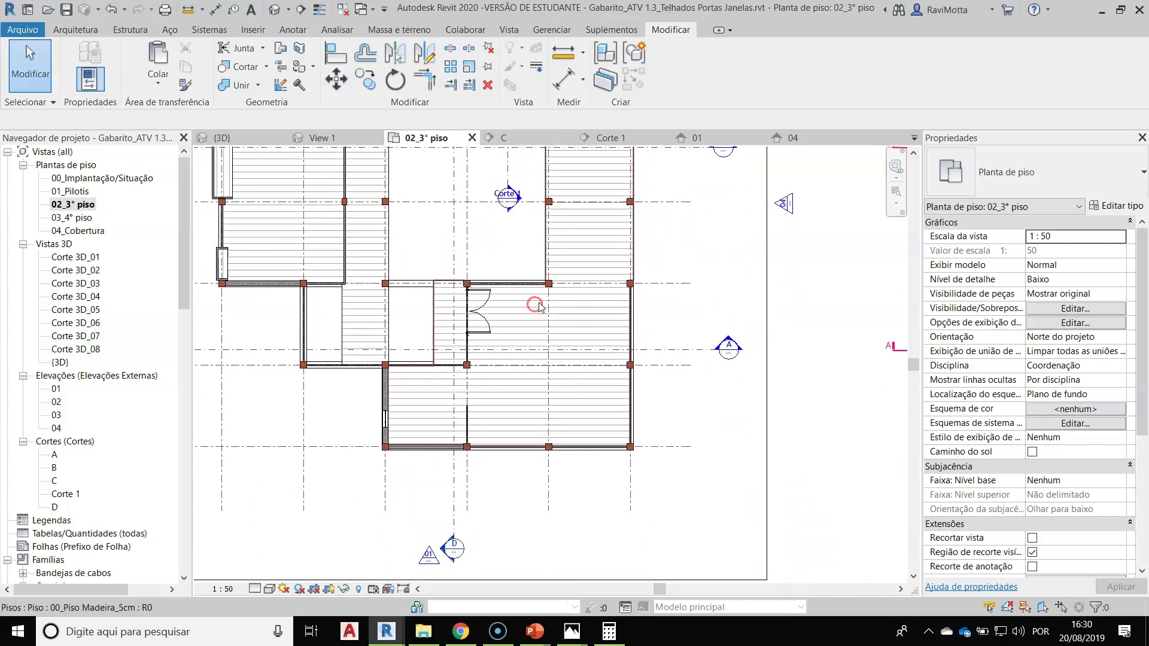
middle_click_drag(559, 473, 535, 308)
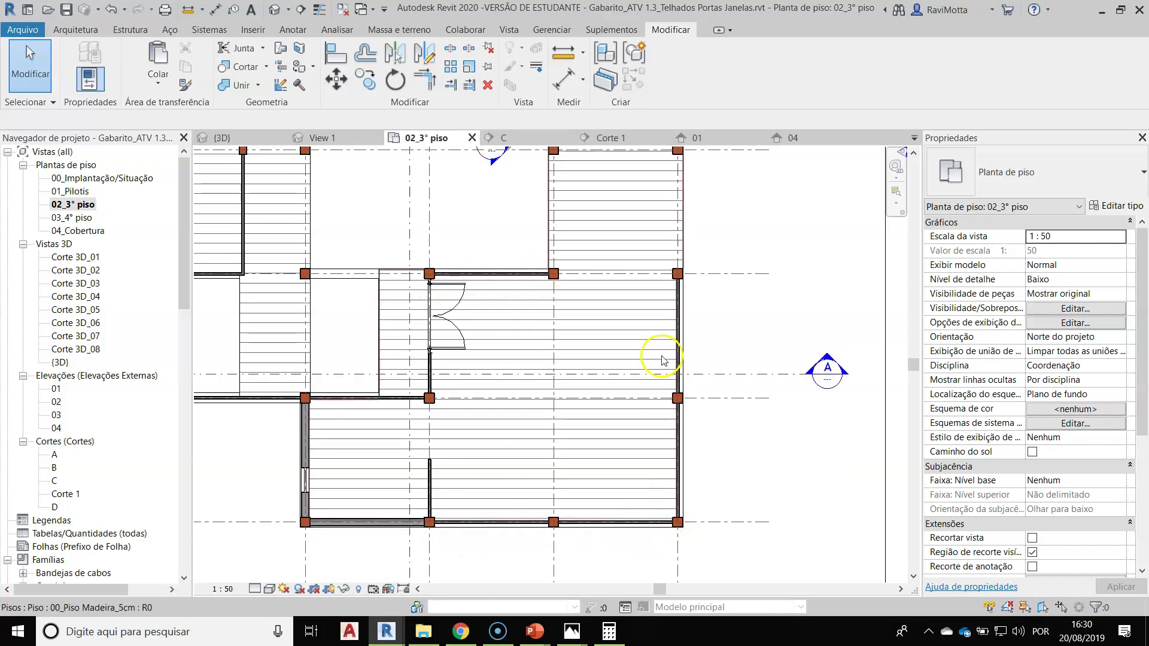
scroll(649, 492, "down", 4)
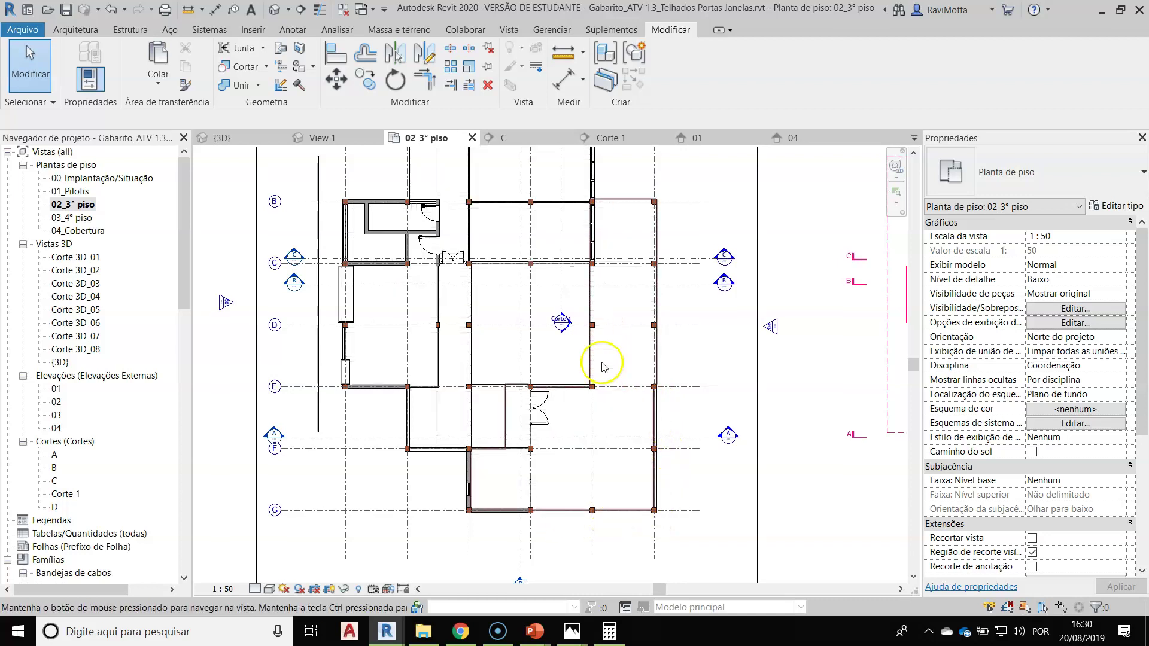
middle_click_drag(602, 365, 591, 496)
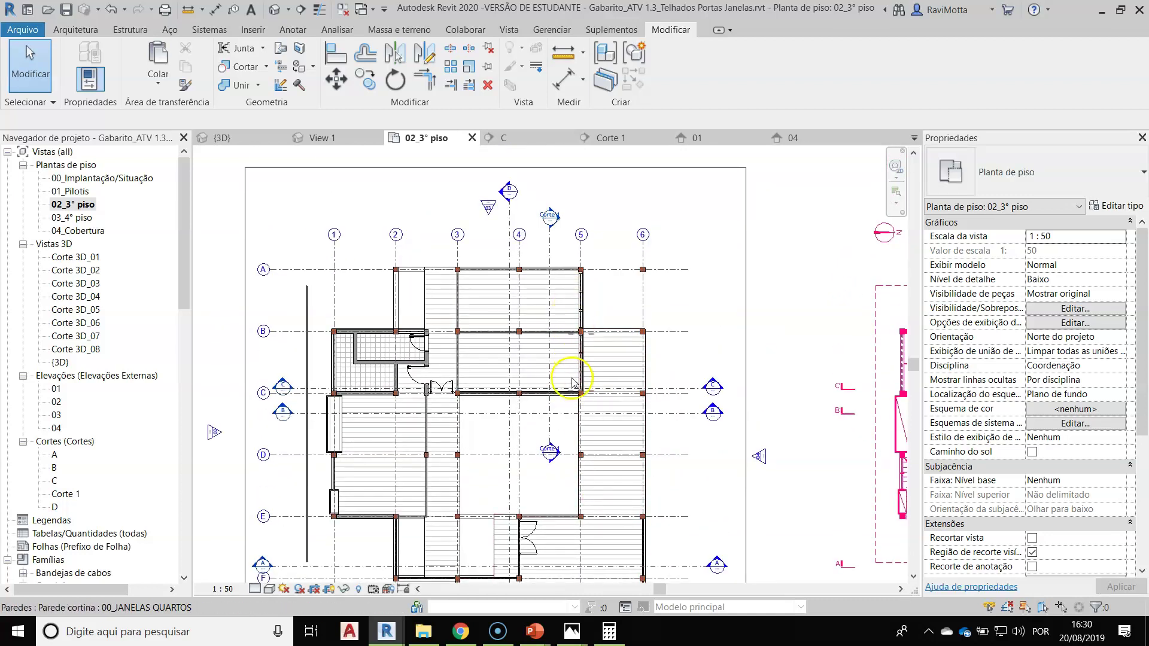
scroll(571, 383, "up", 3)
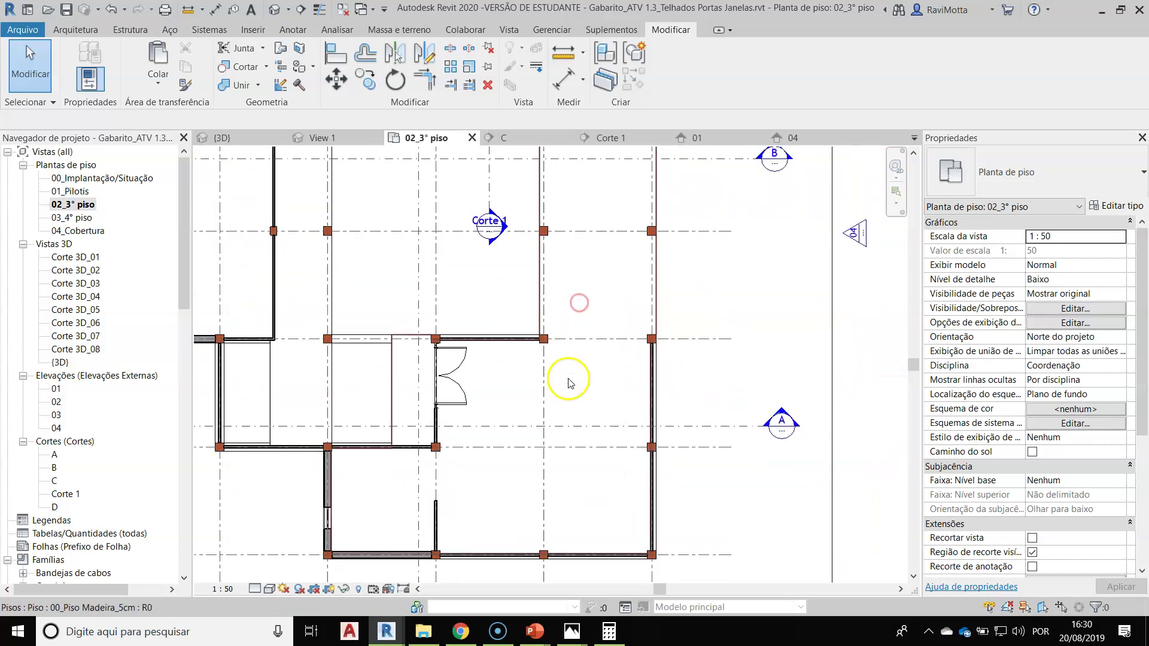
scroll(570, 383, "up", 1)
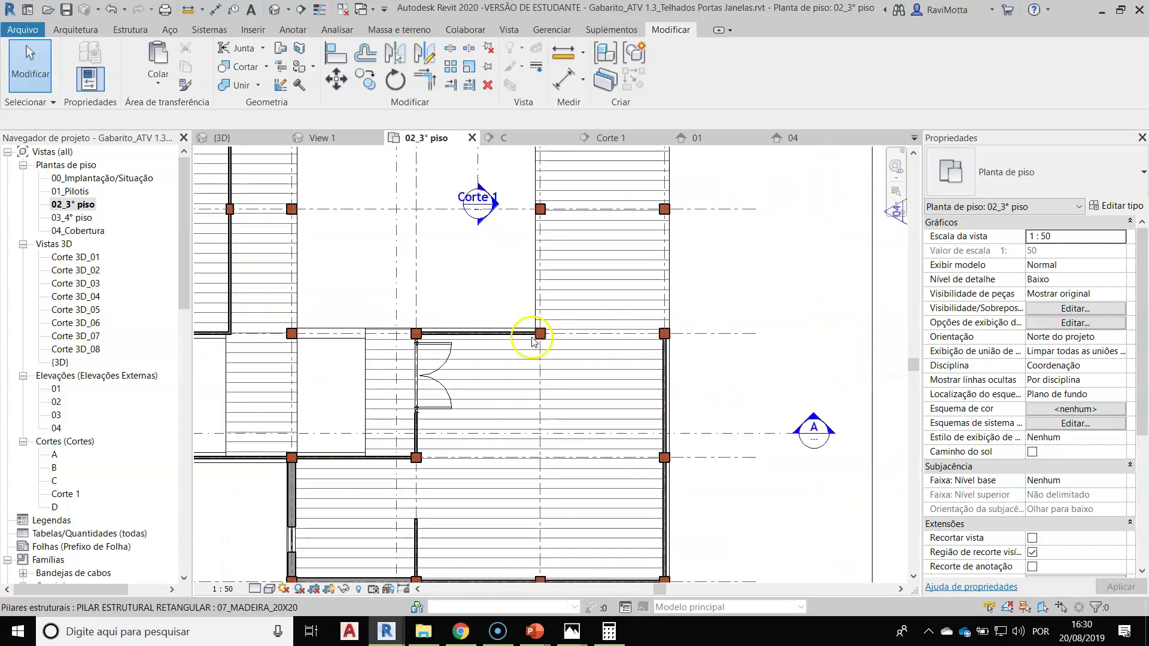
scroll(533, 342, "up", 5)
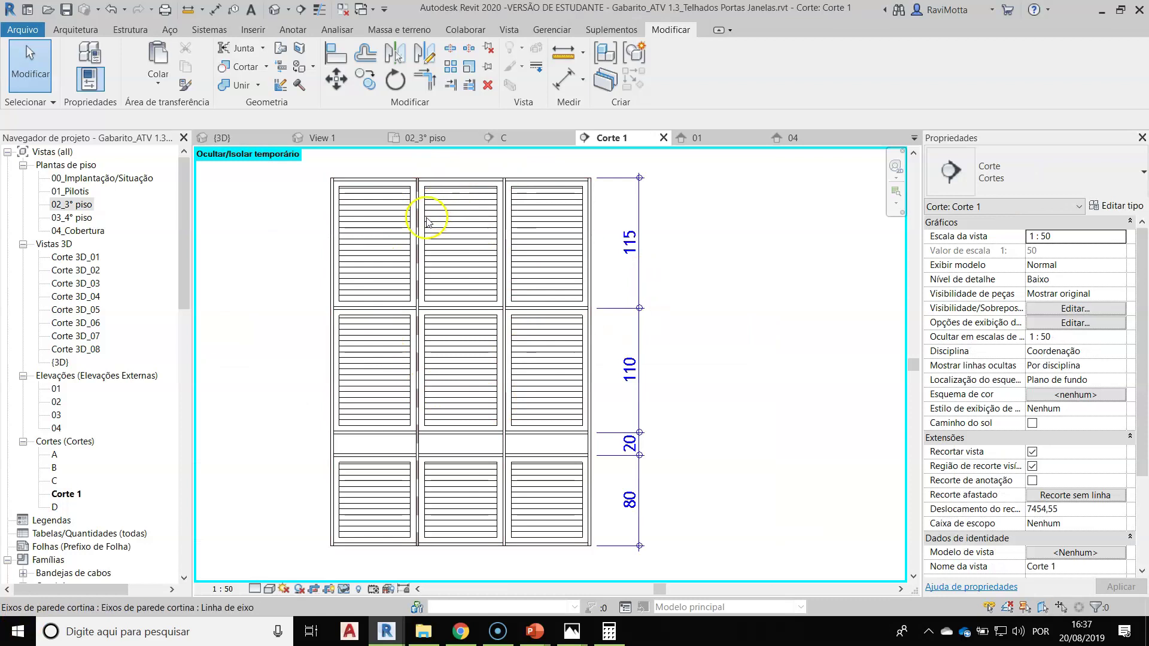
Step: Open the CP_PAINEL MÁX AR_GLAZING.rfa family from the Painel Cortina_Painel folder of the CURTAIN WALL library
left_click(49, 9)
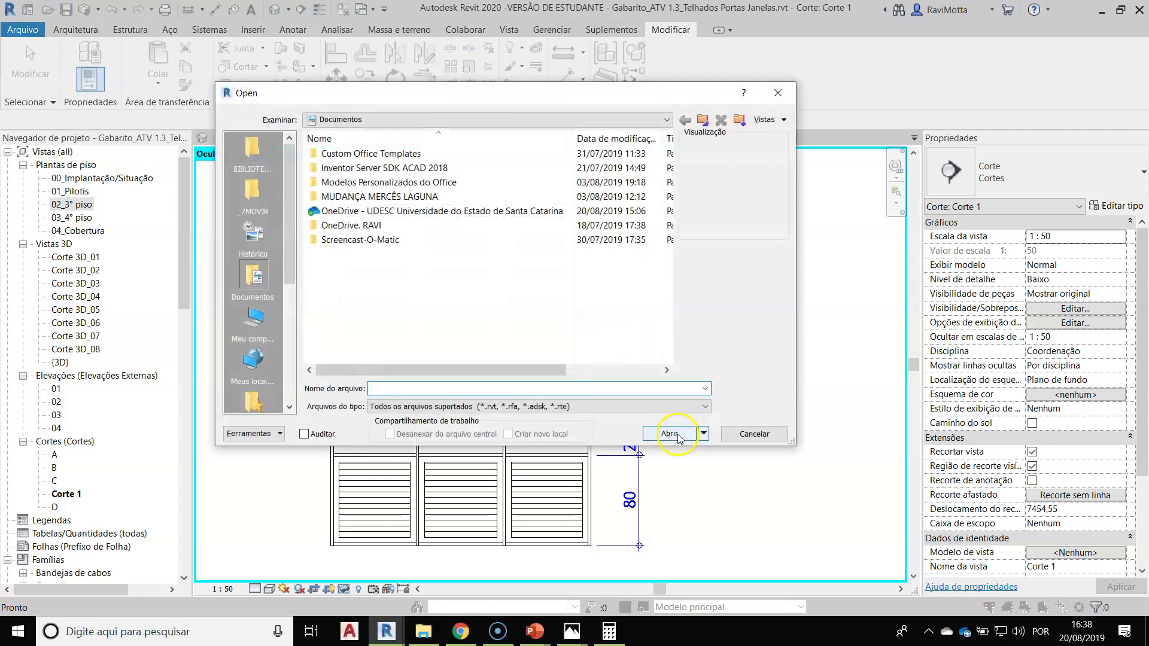
left_click(259, 170)
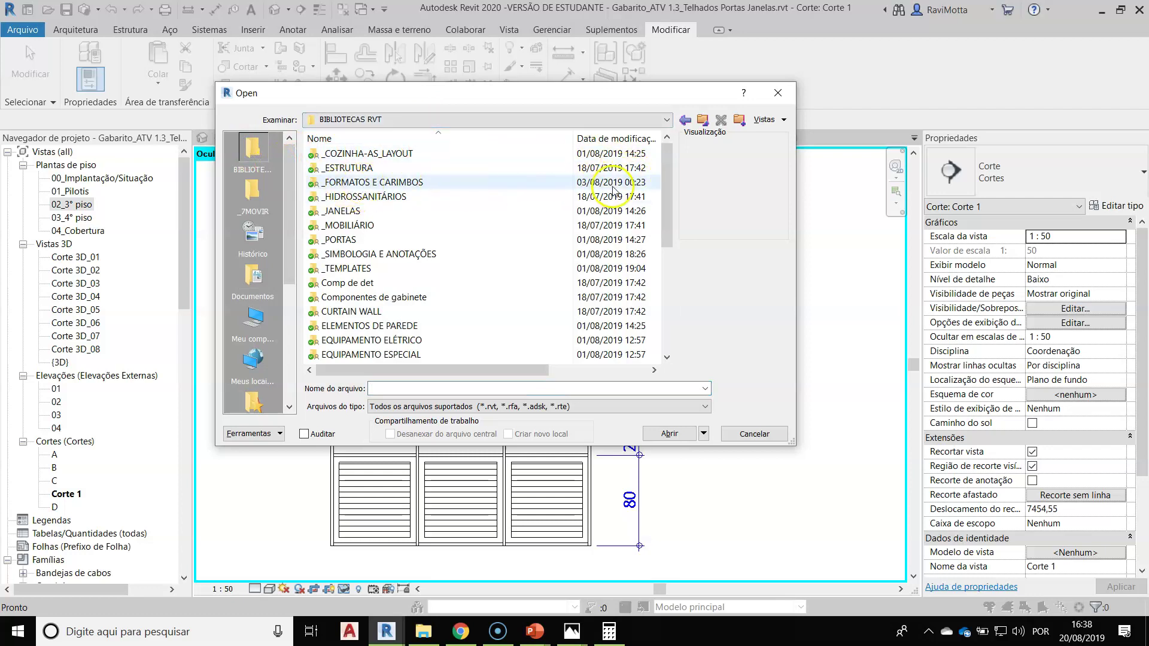
left_click(669, 183)
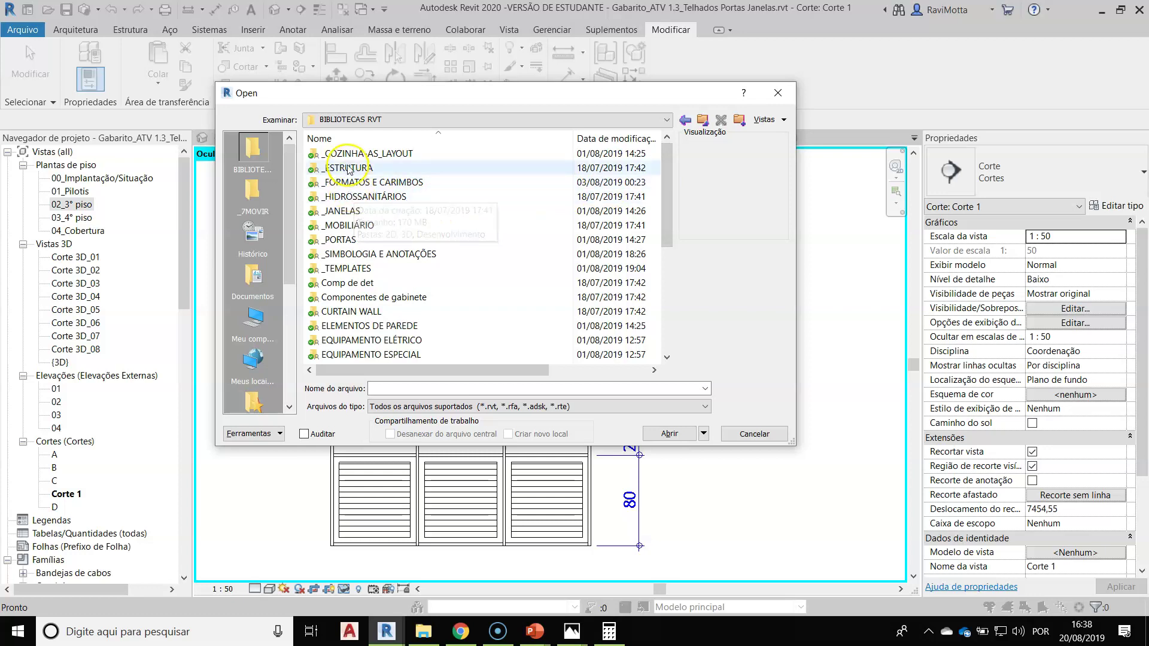
double_click(357, 314)
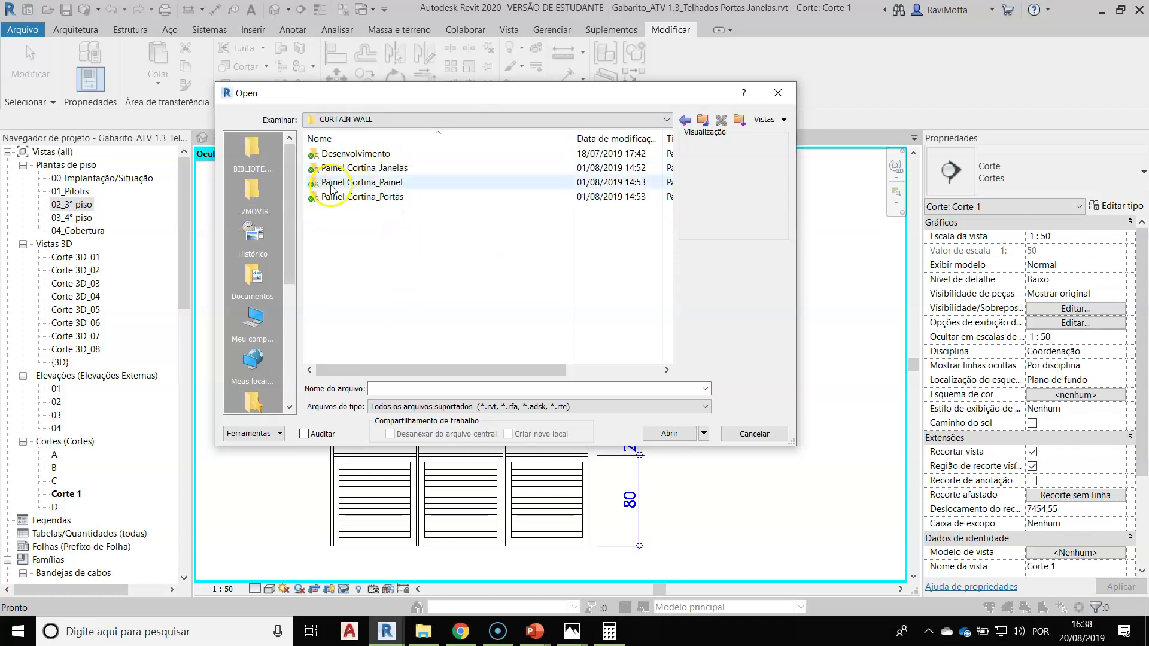
double_click(364, 185)
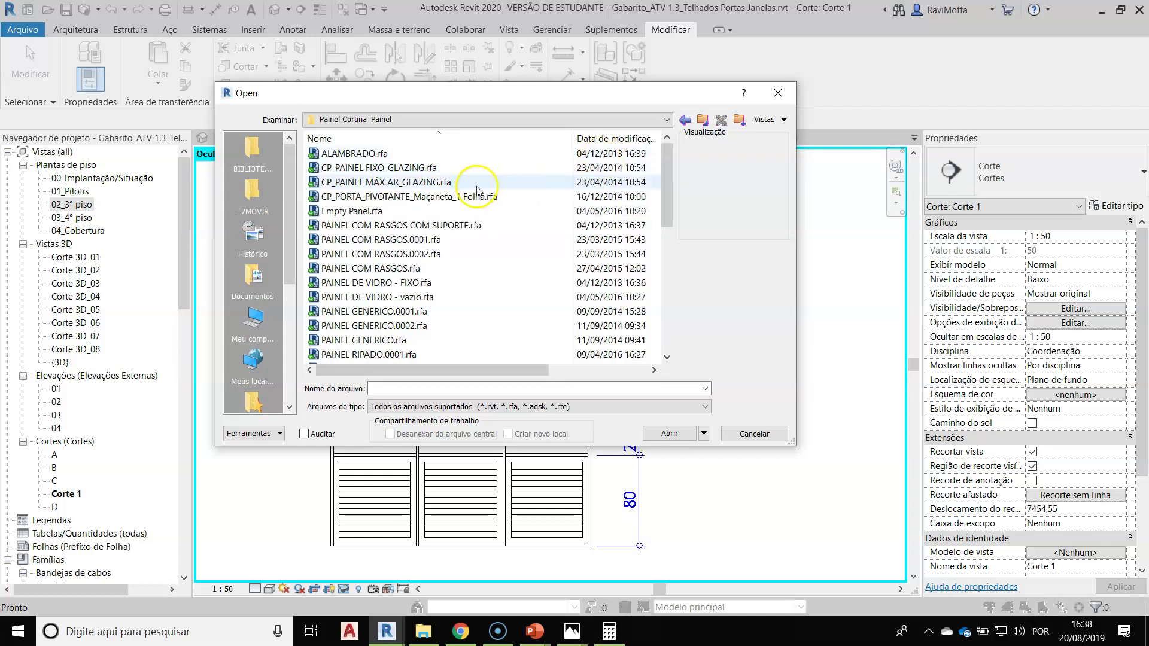
left_click(371, 184)
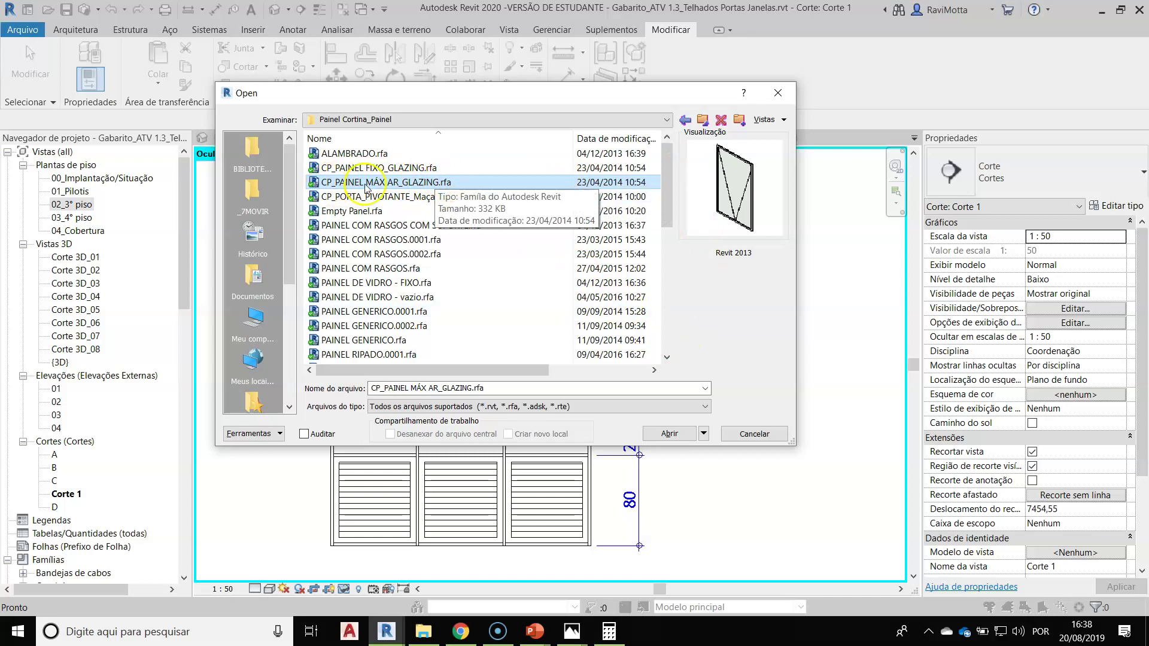
left_click(671, 433)
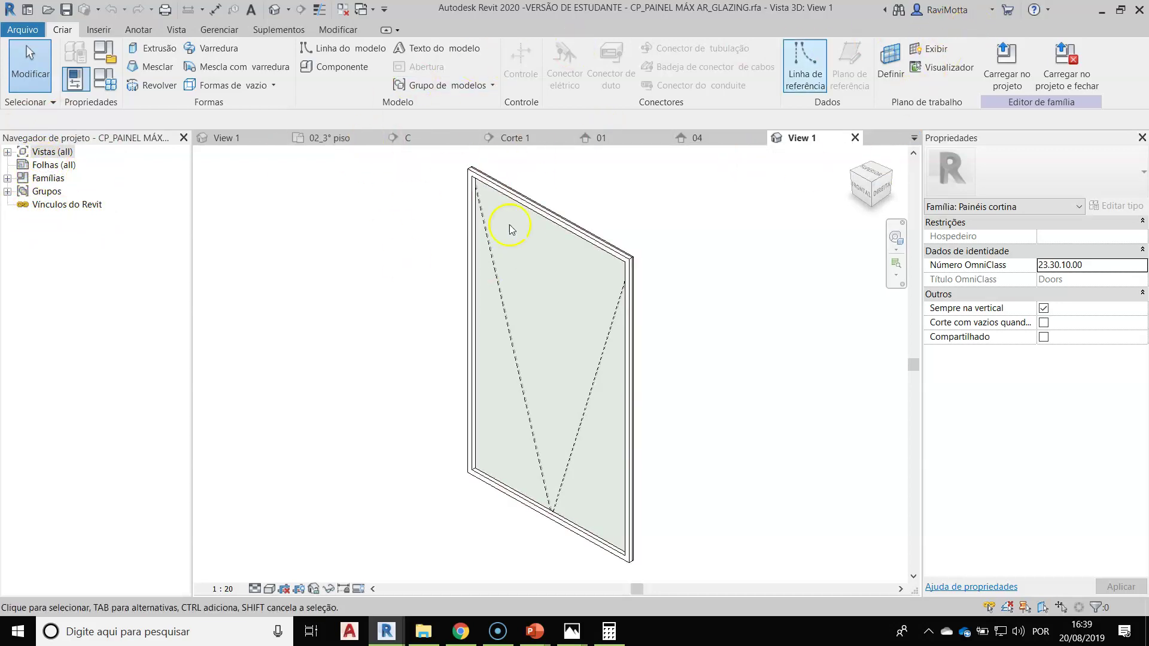
Step: Load the open awning panel family into the Gabarito_ATV 1.3_Telhados Portas Janelas.rvt project
left_click(1007, 61)
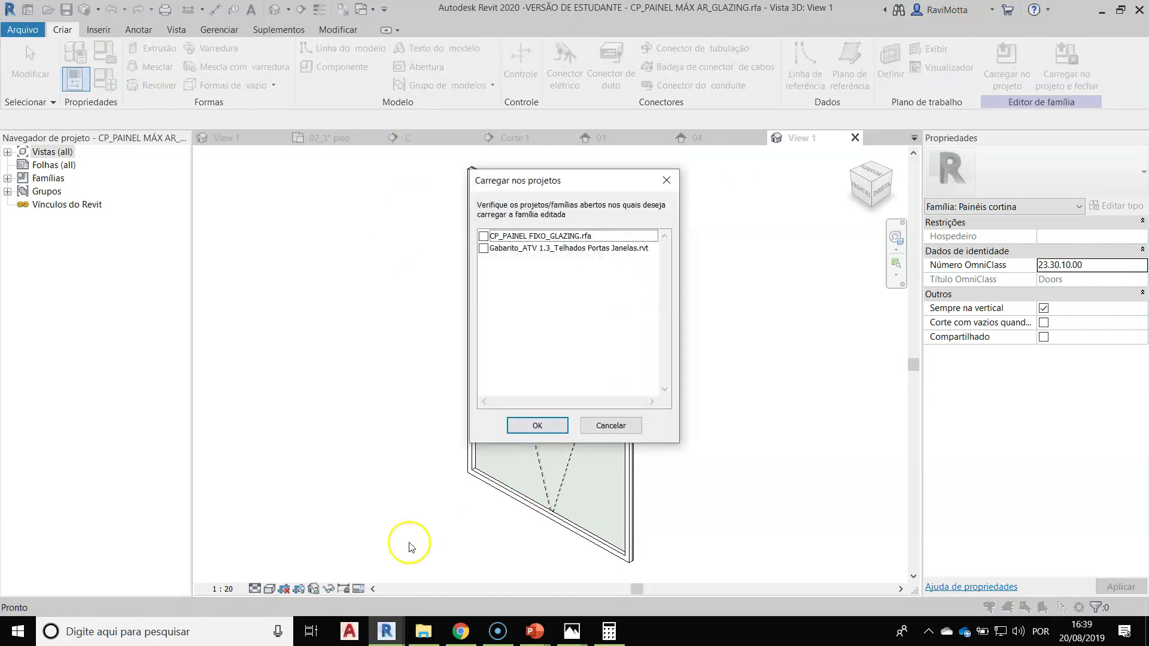
left_click(483, 248)
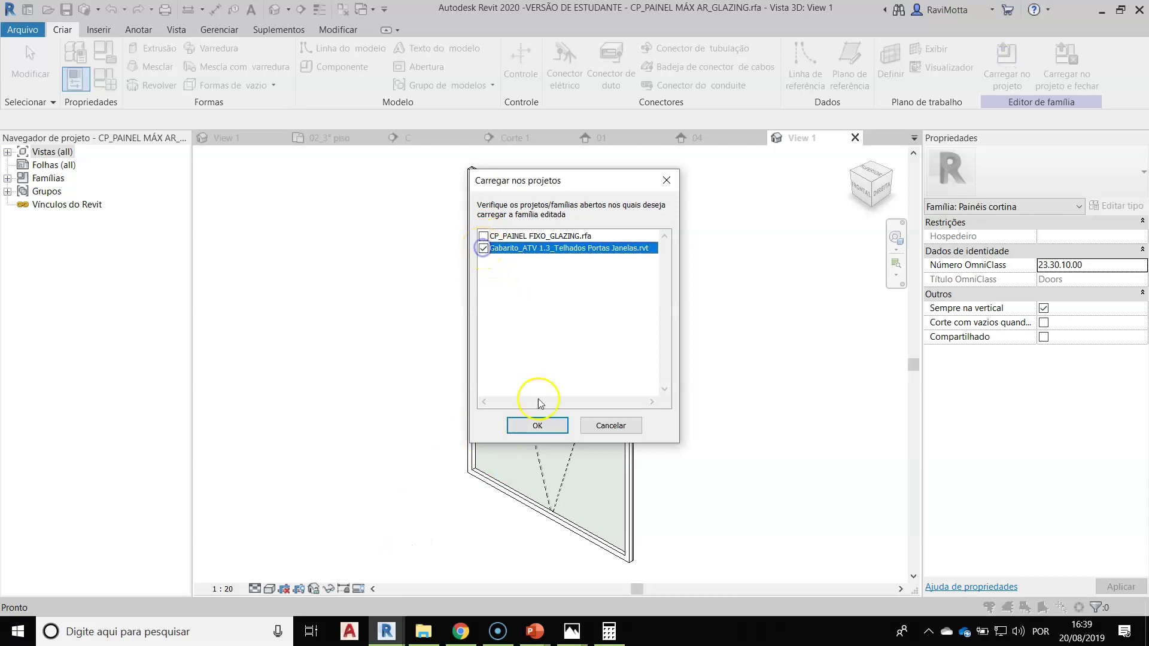
left_click(537, 426)
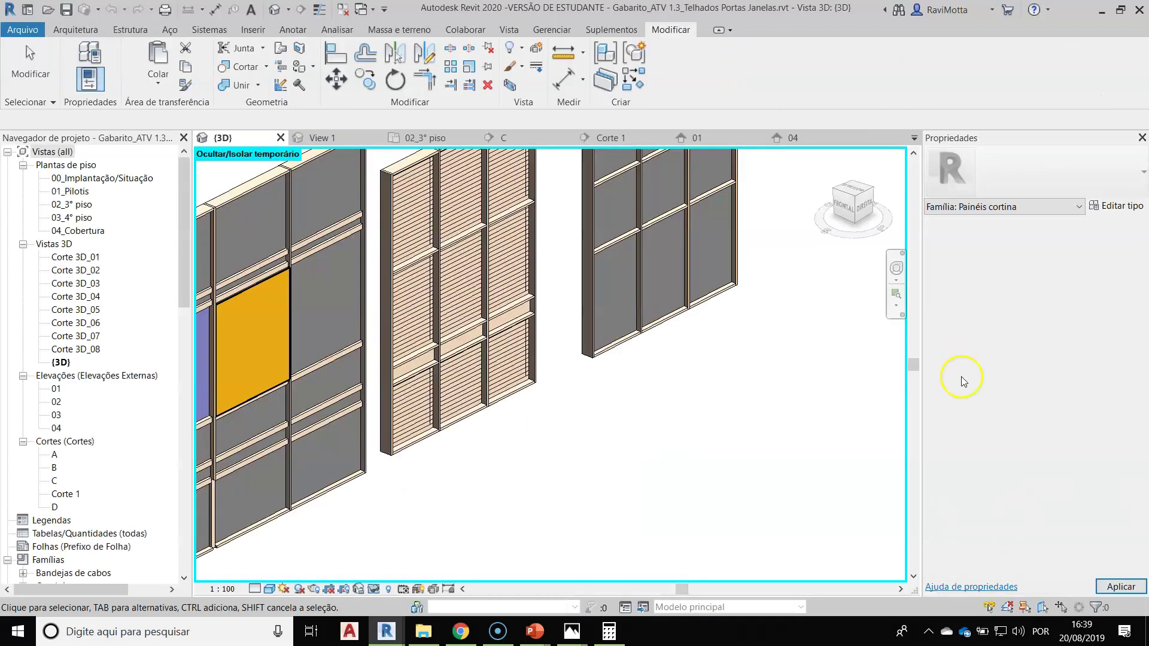
Step: Inspect the type properties and available types of a louvered panel in the middle curtain wall in the 3D view
left_click(514, 277)
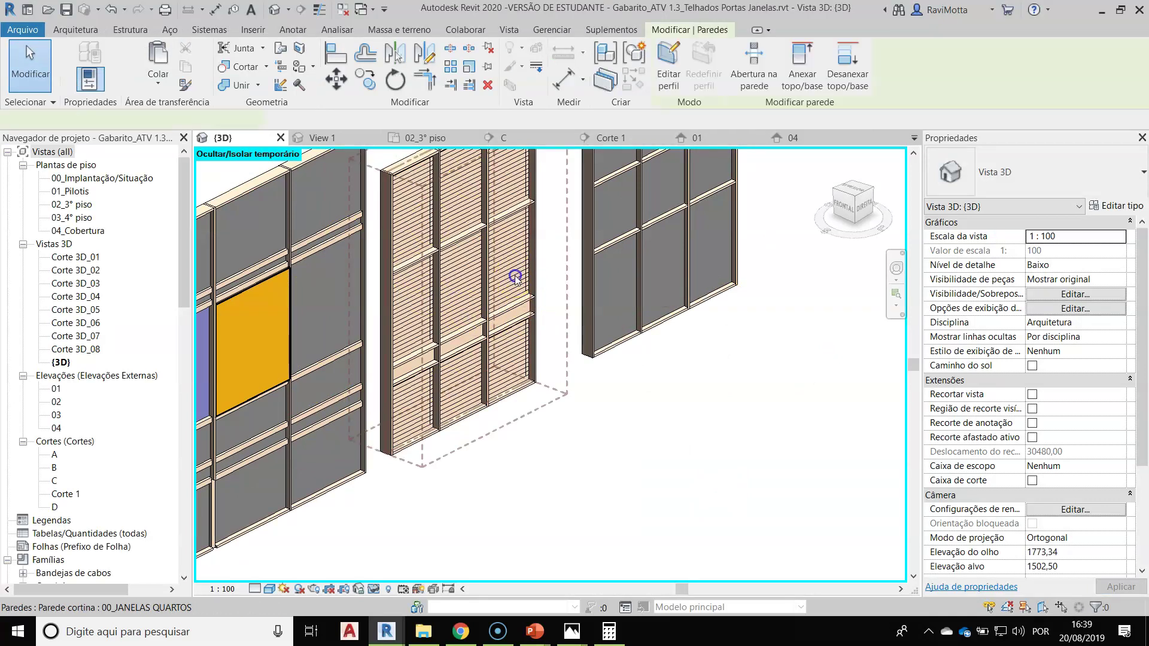
left_click(612, 423)
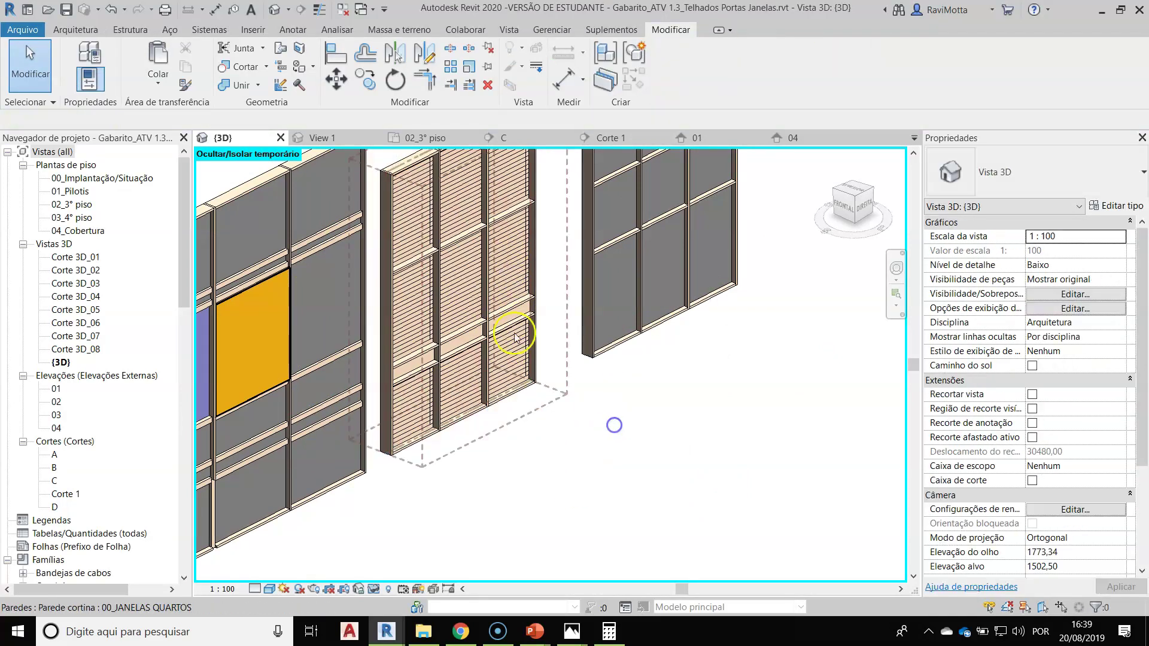
left_click(524, 286)
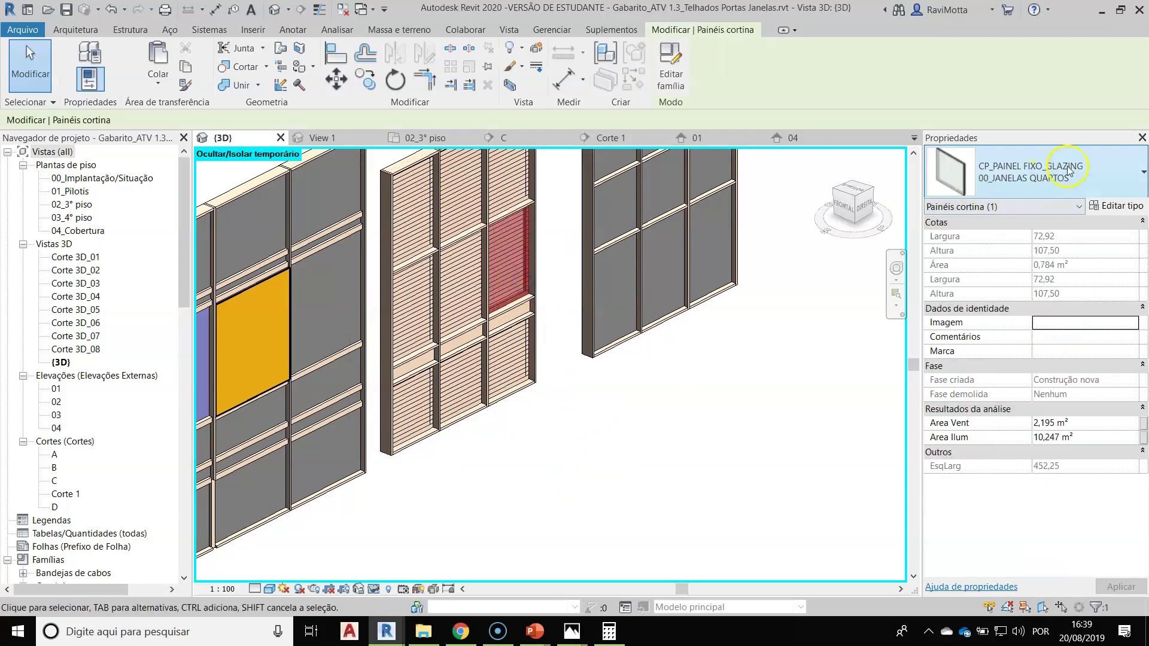
left_click(1115, 210)
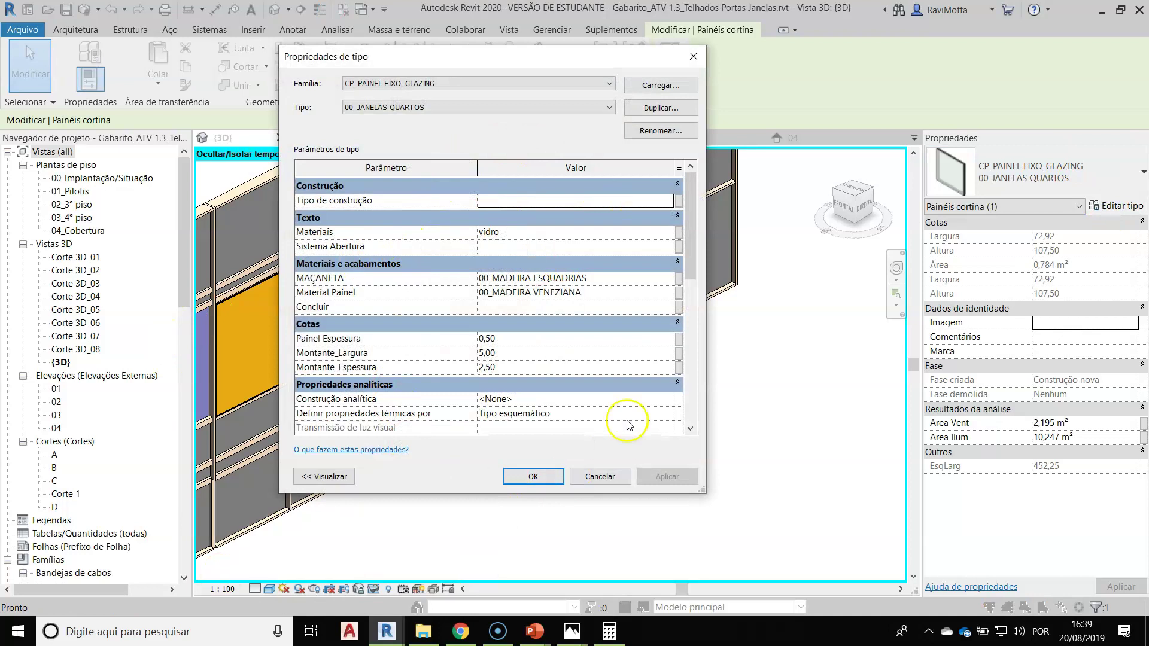
left_click(503, 111)
left_click(505, 118)
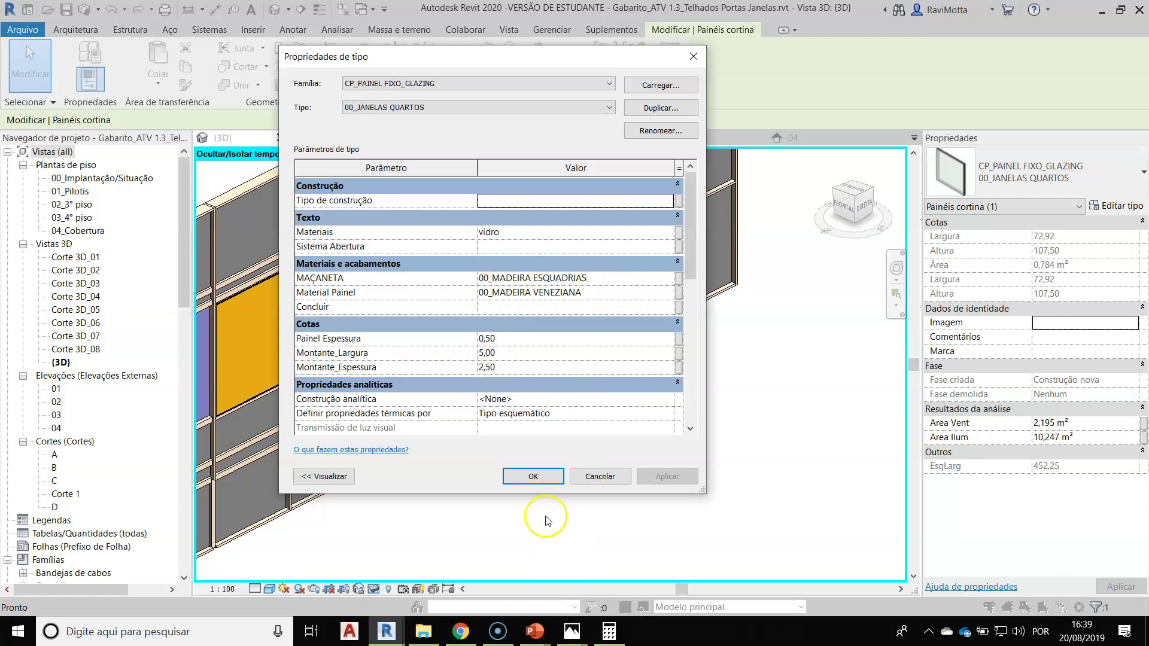
left_click(534, 477)
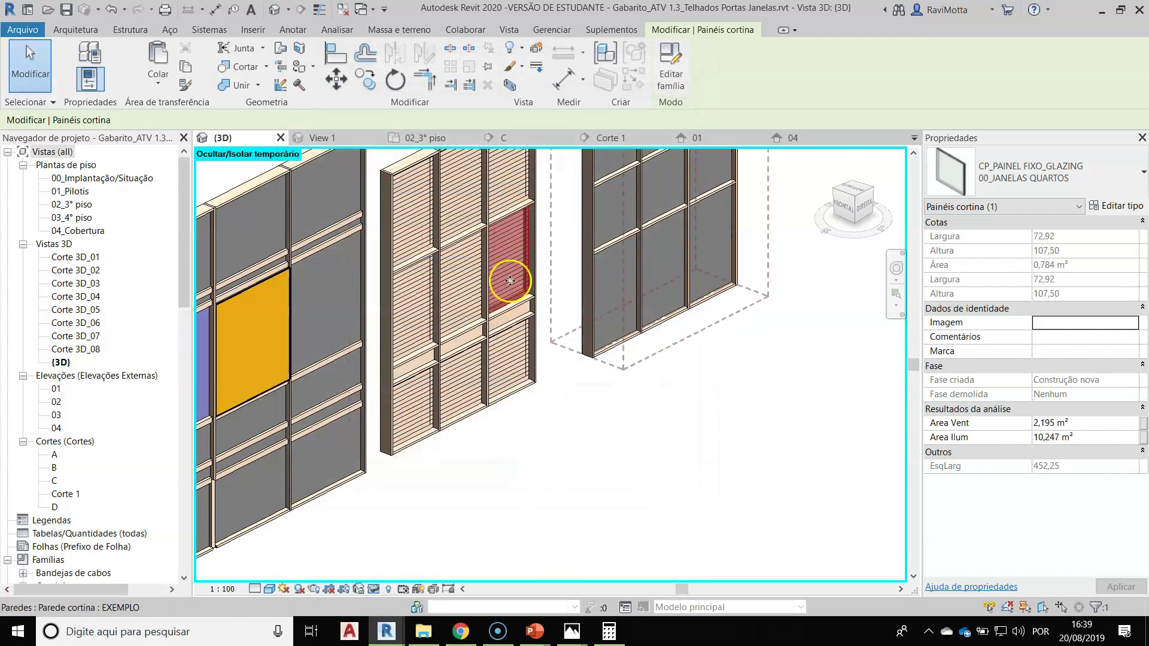
scroll(547, 323, "down", 5)
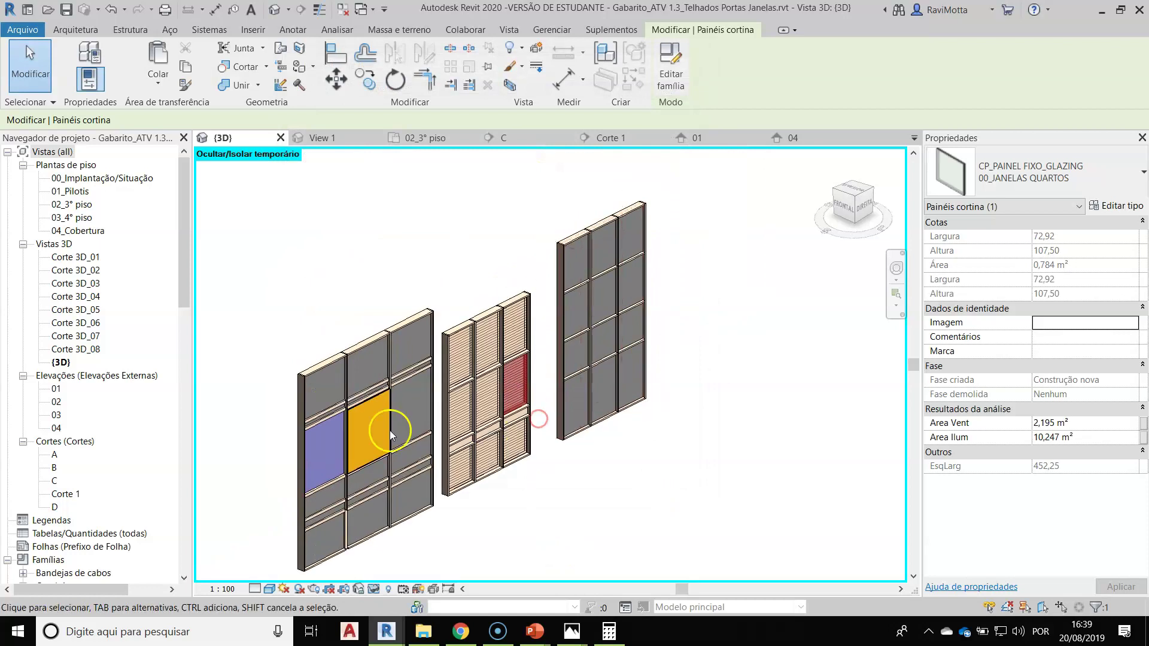
left_click(240, 235)
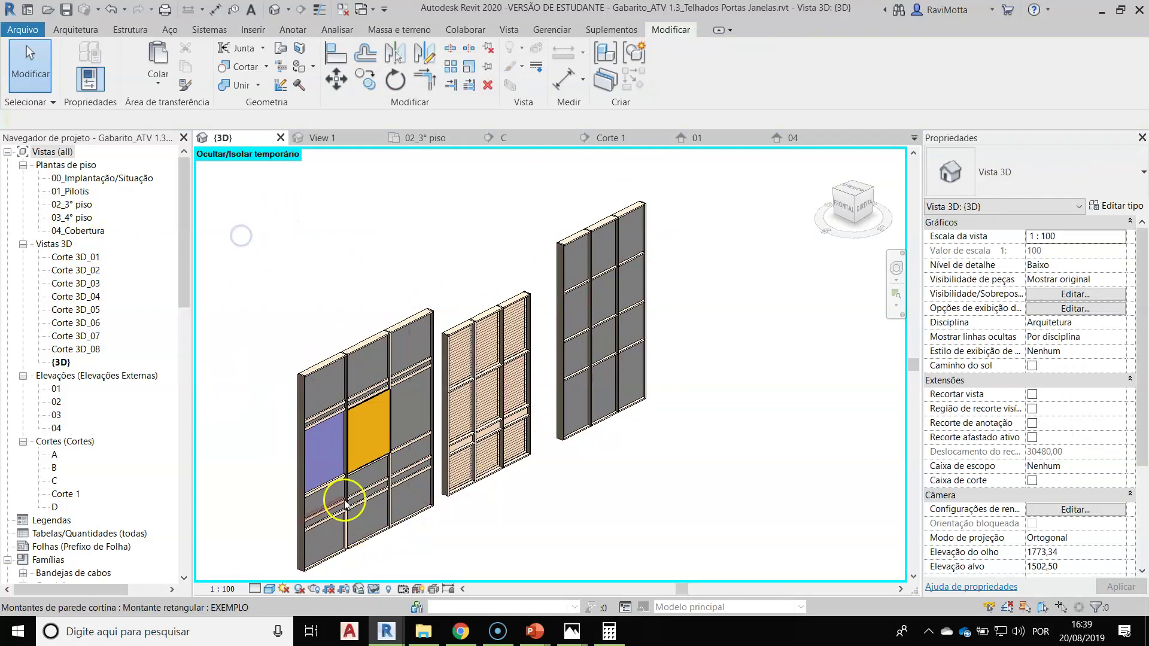